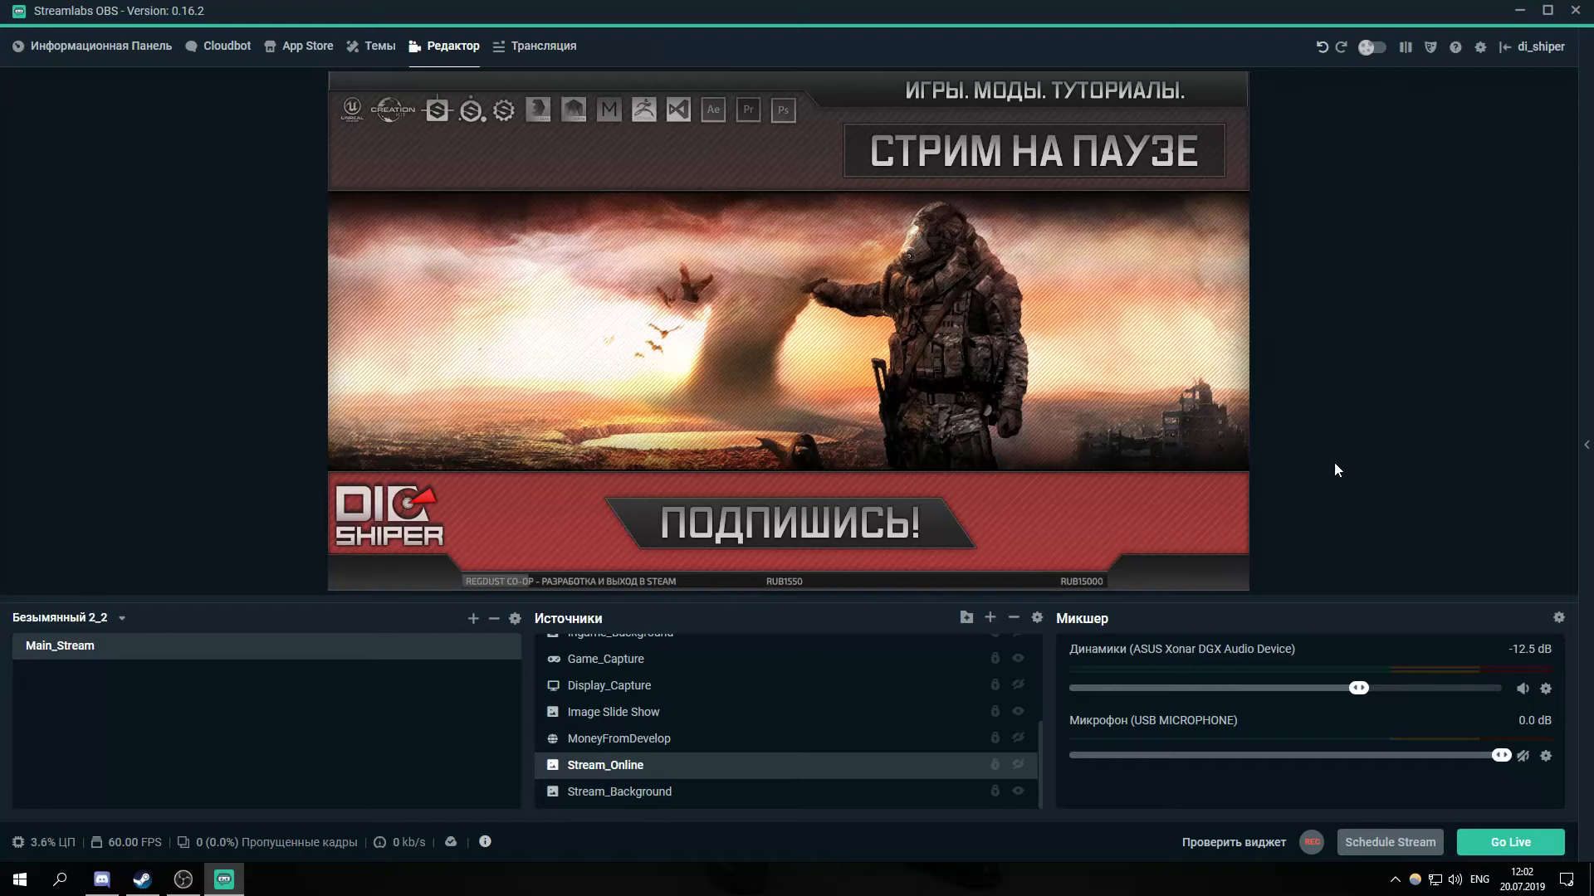
# Show the live chat pane and collapse it again
pyautogui.click(1584, 451)
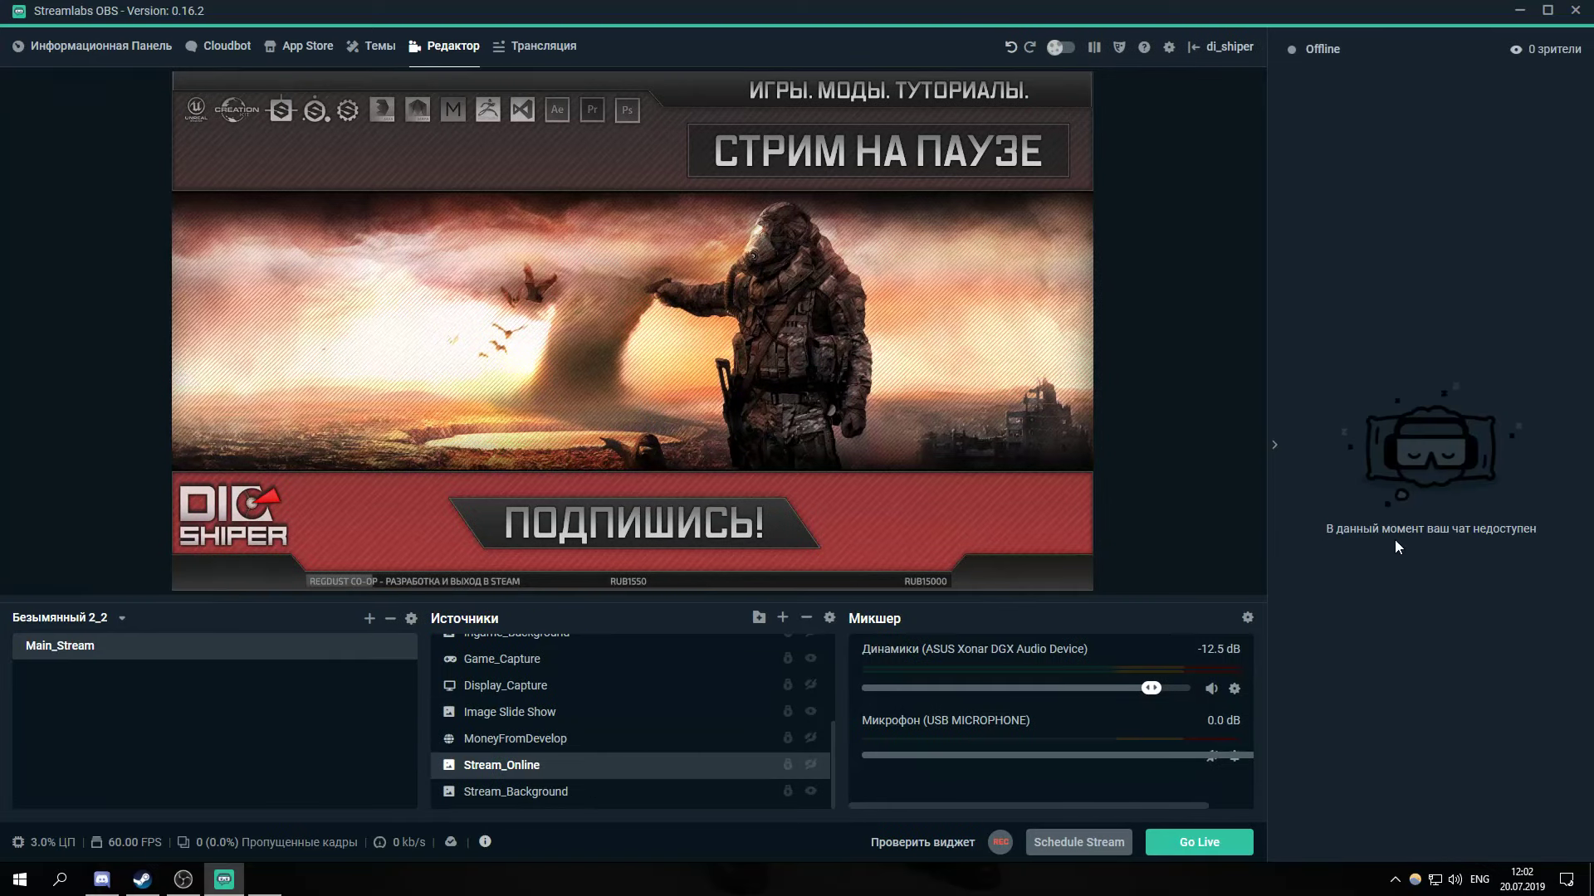
pyautogui.click(1275, 448)
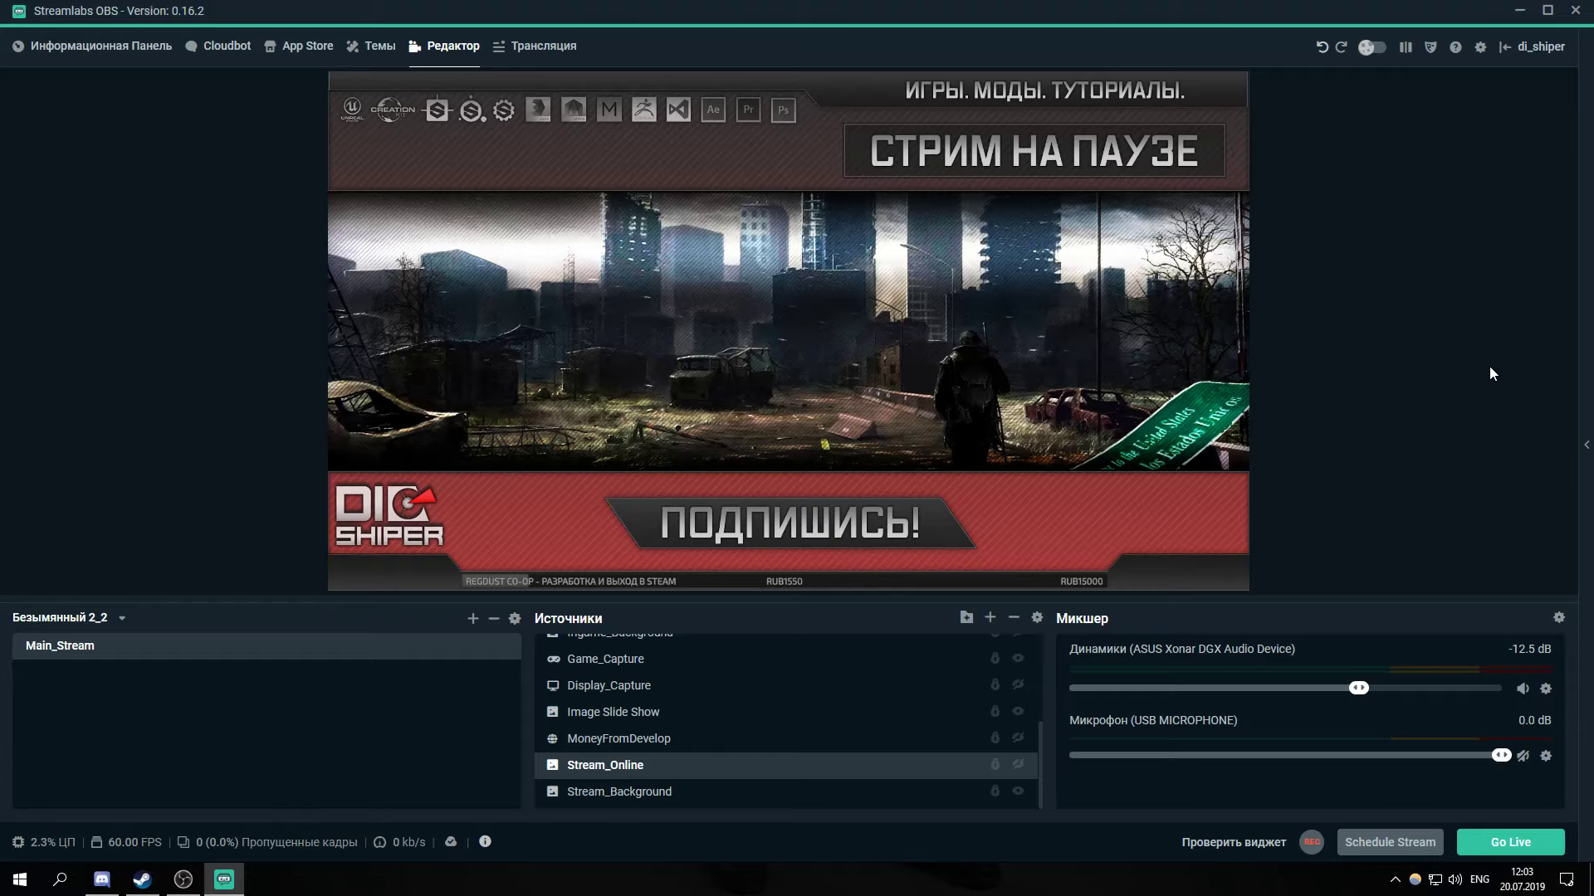
# Open the program settings and review the General options and the live streaming service configuration
pyautogui.click(1480, 48)
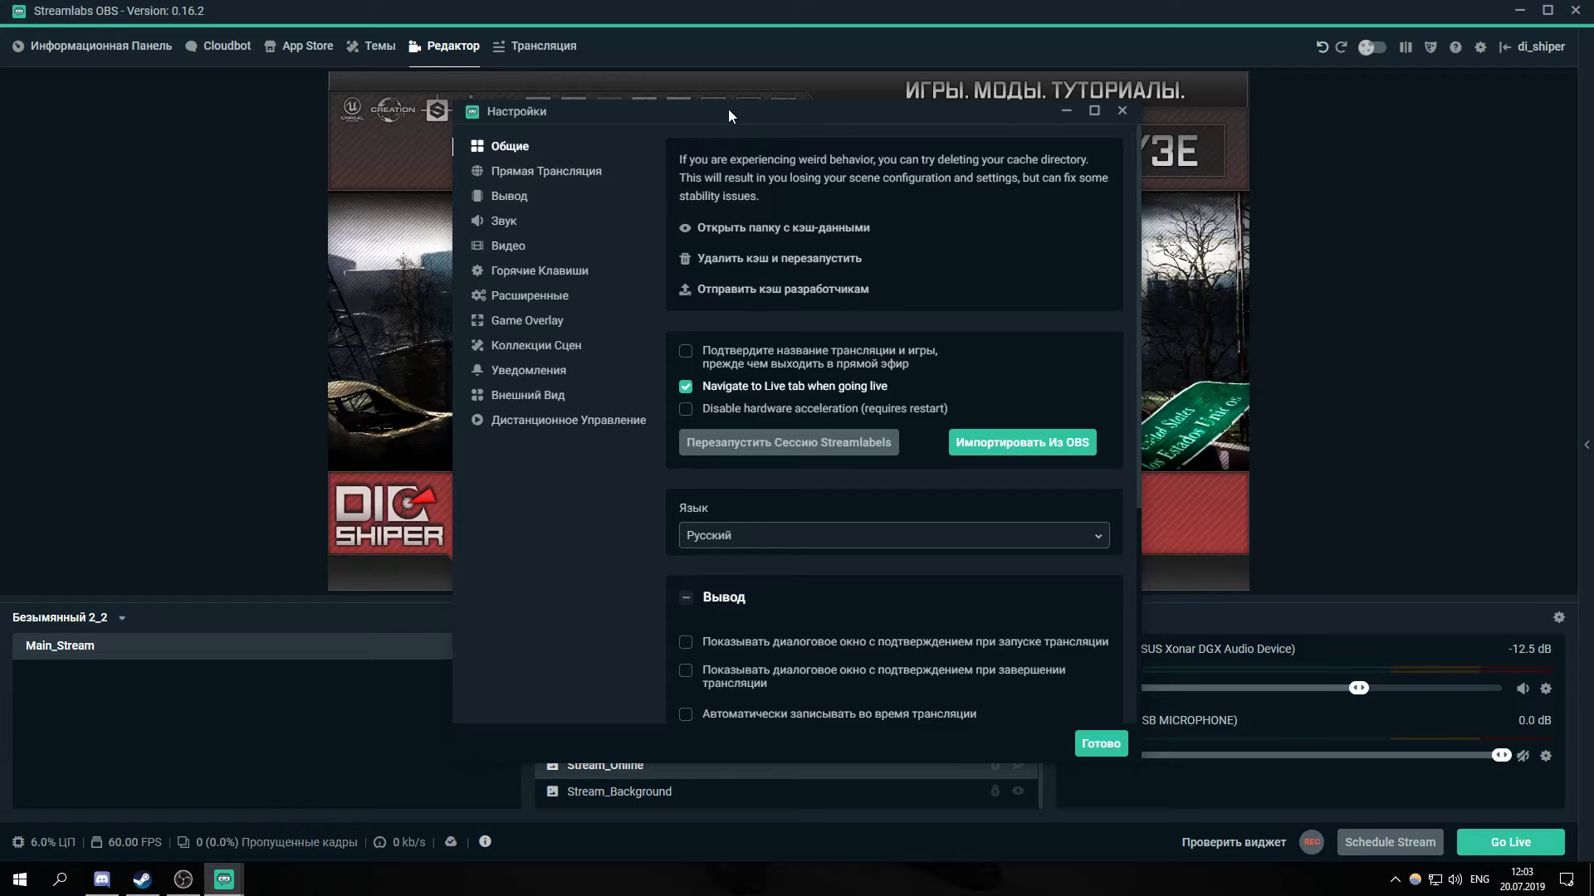
pyautogui.moveTo(729, 108); pyautogui.dragTo(649, 102)
pyautogui.scroll(-1, 761, 591)
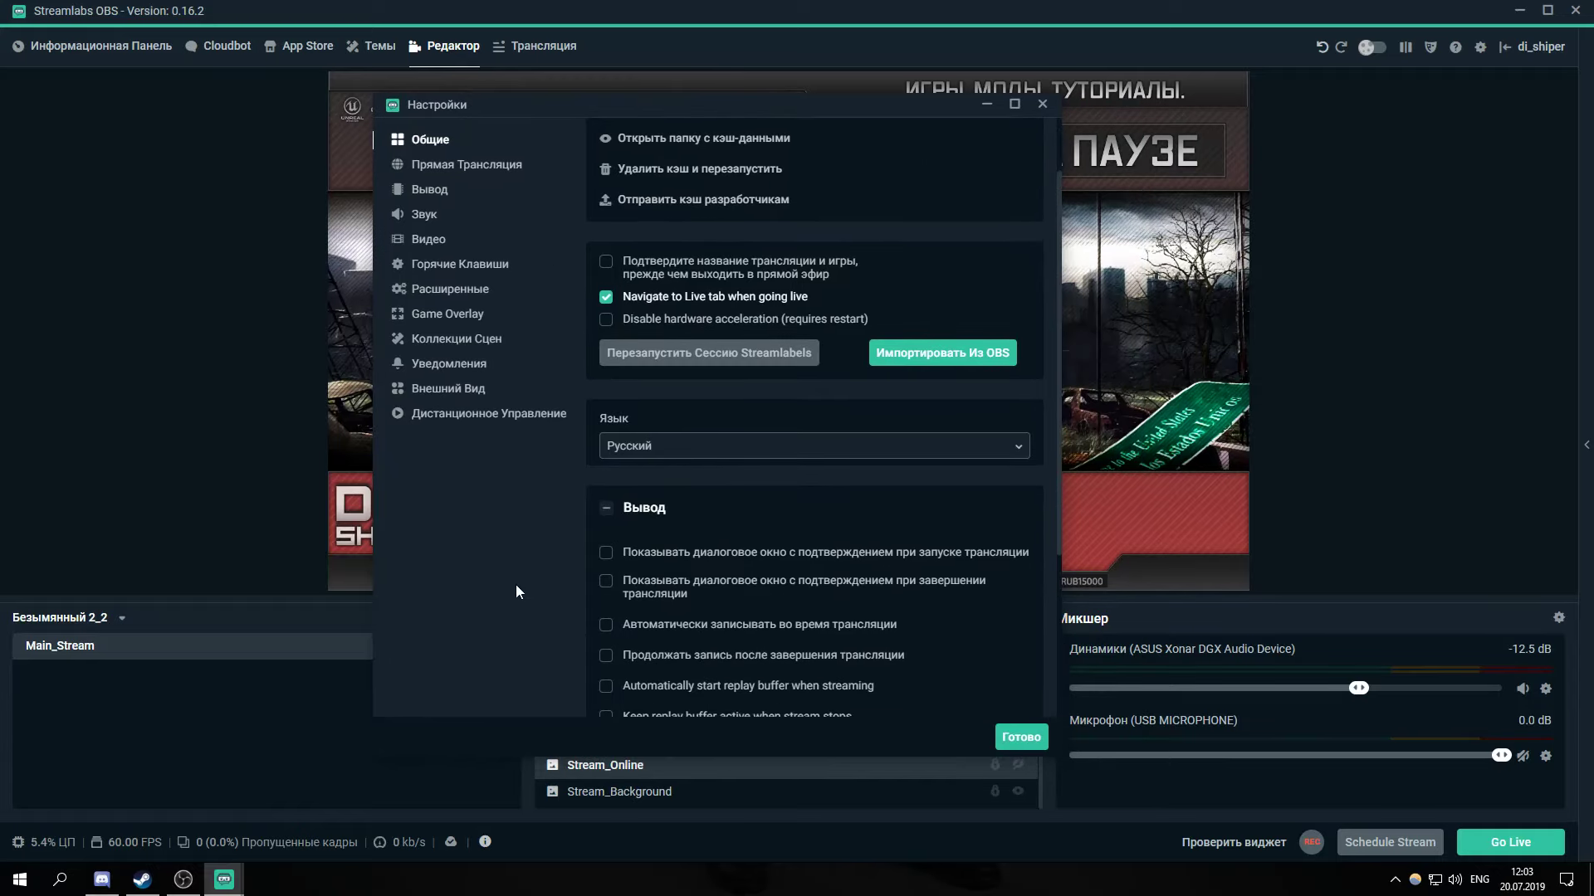
pyautogui.scroll(-3, 587, 688)
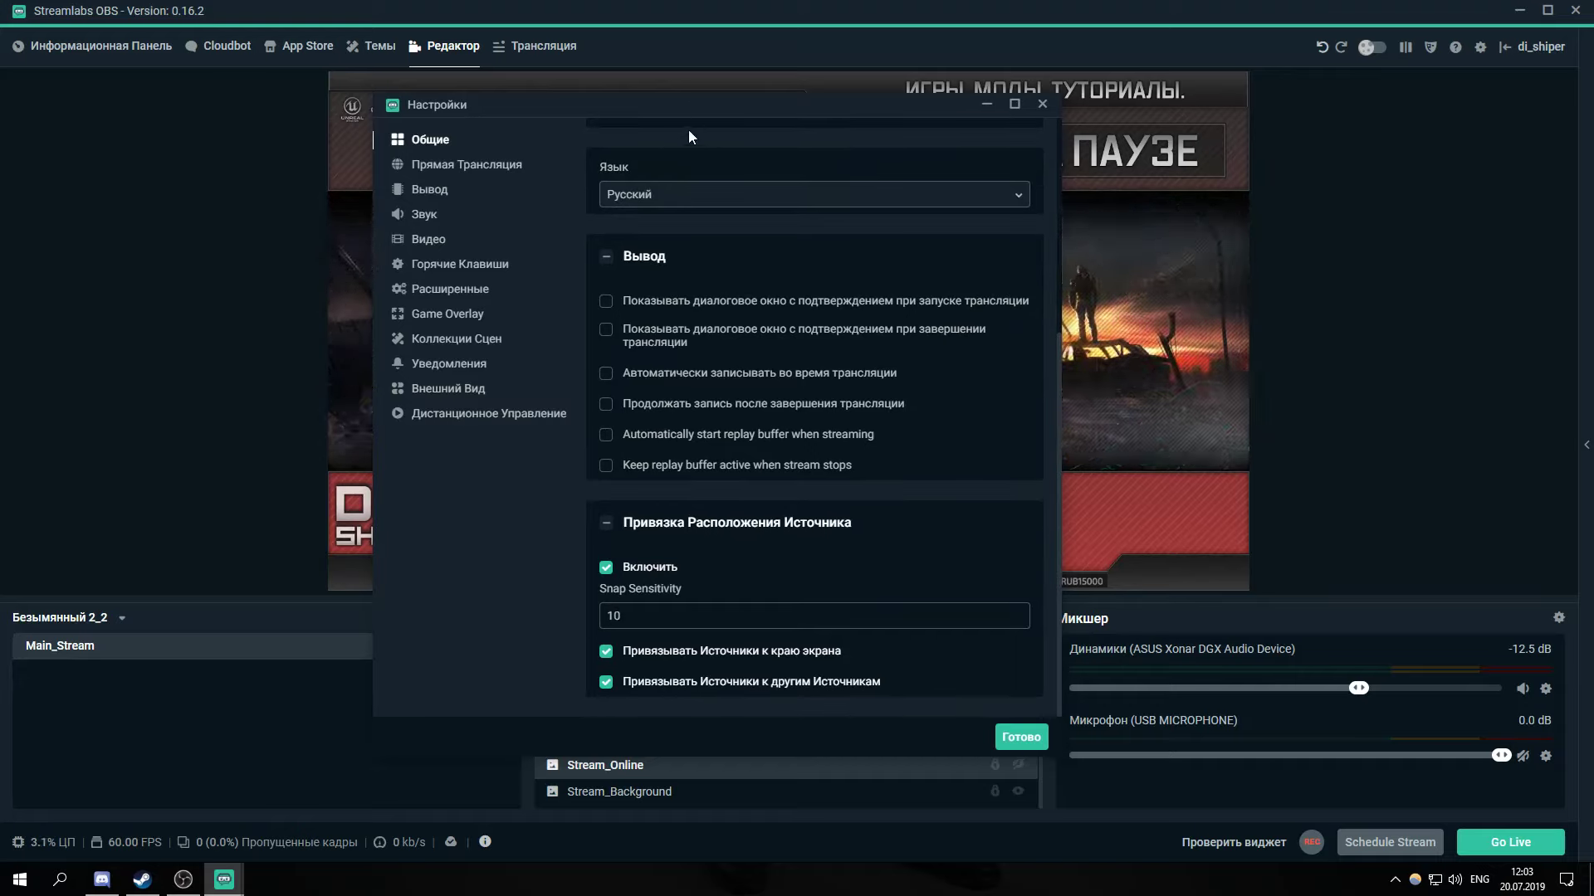
pyautogui.moveTo(591, 117); pyautogui.dragTo(366, 100)
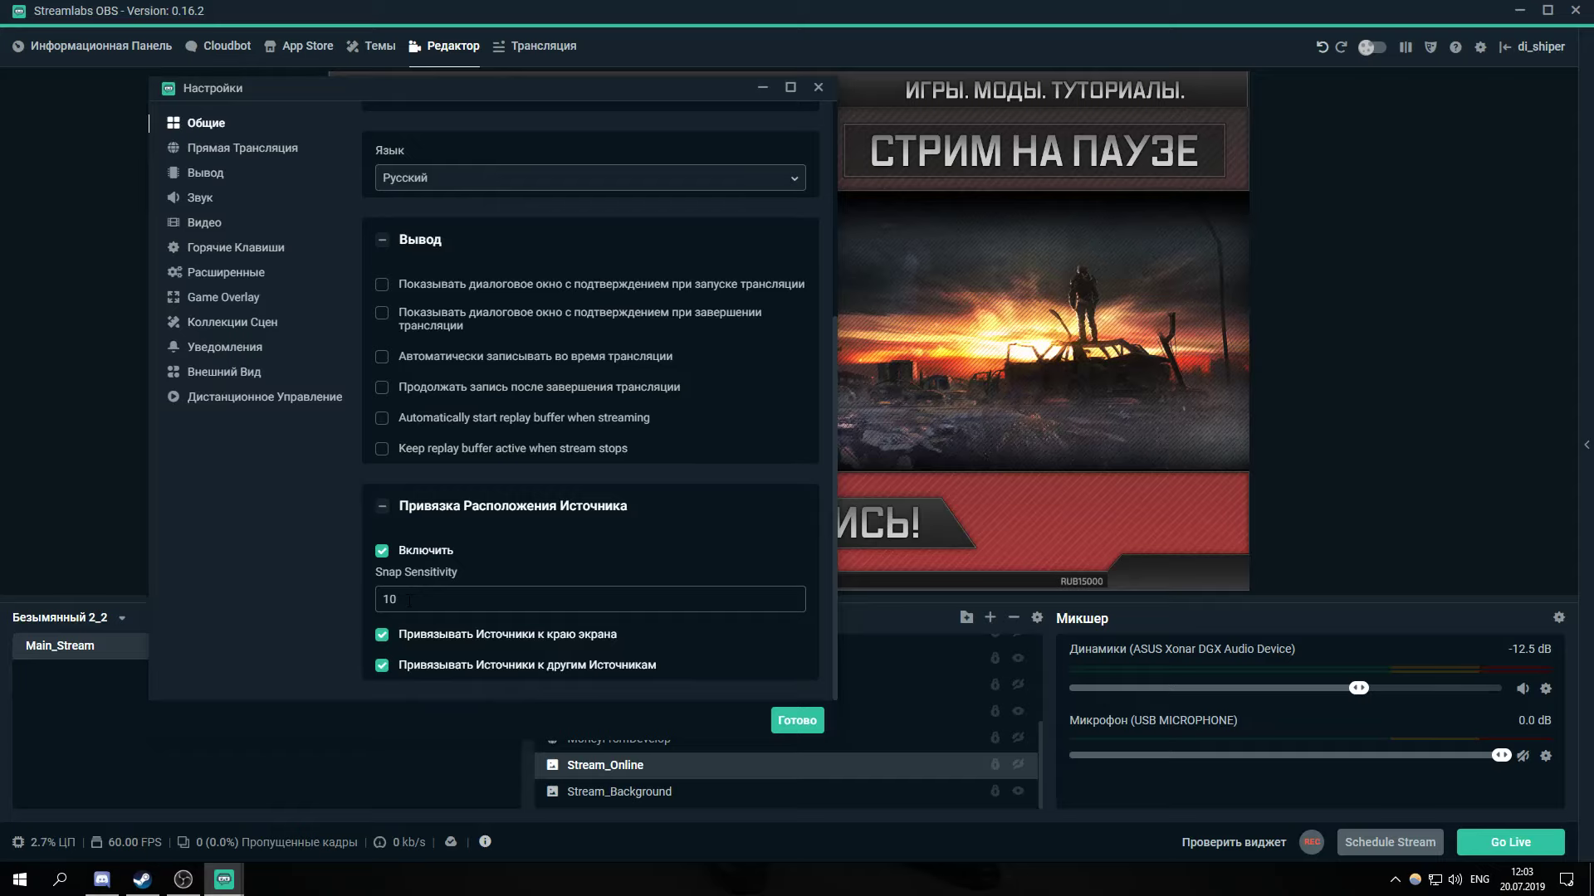
pyautogui.scroll(4, 587, 521)
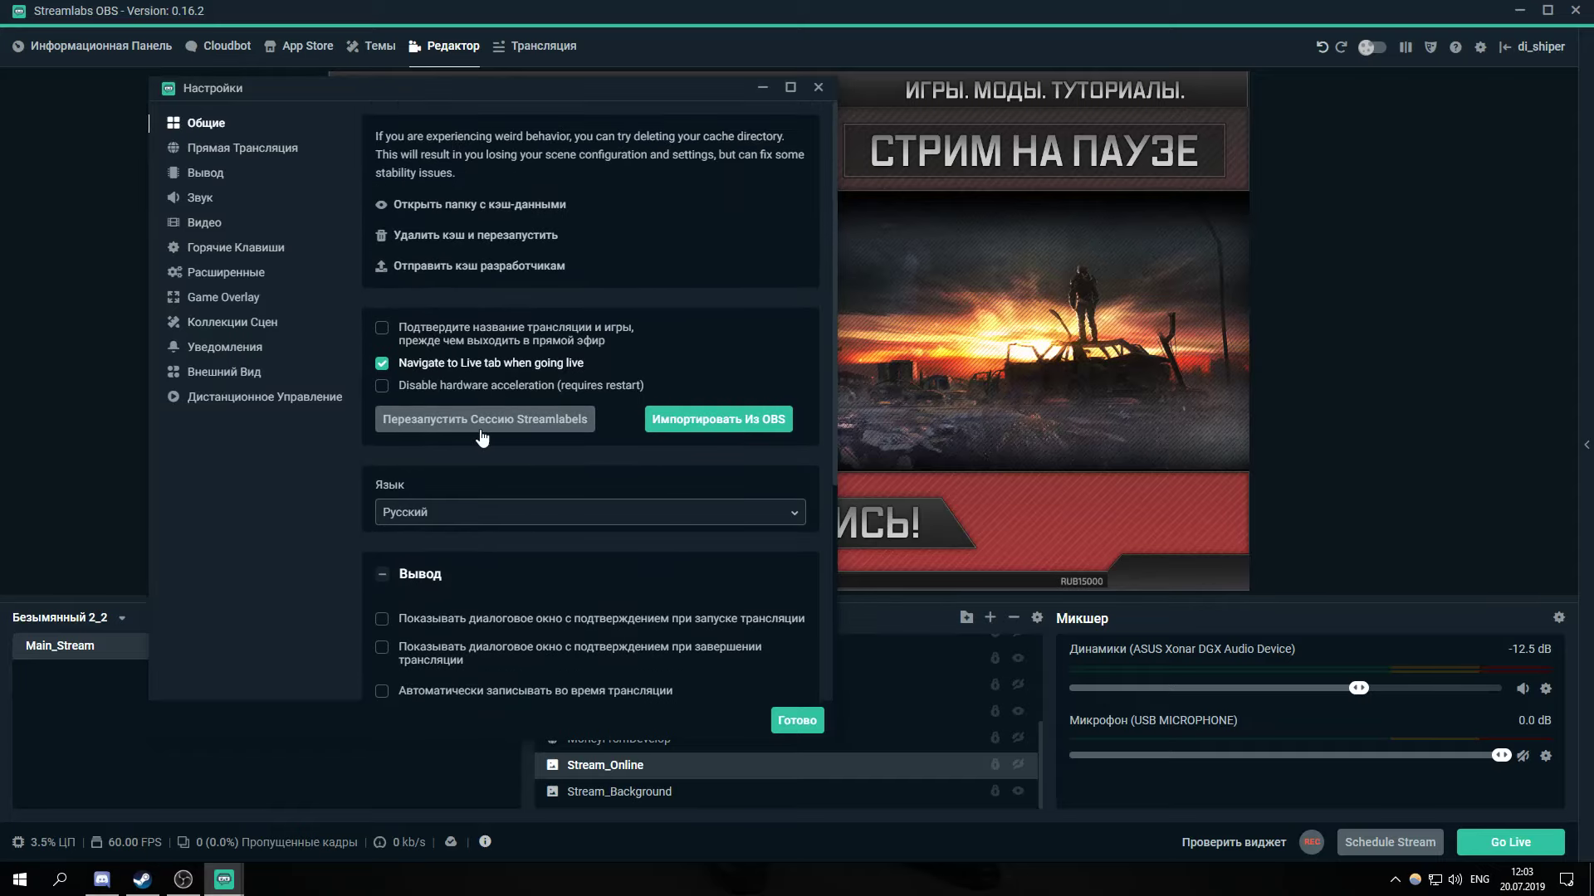
pyautogui.click(244, 151)
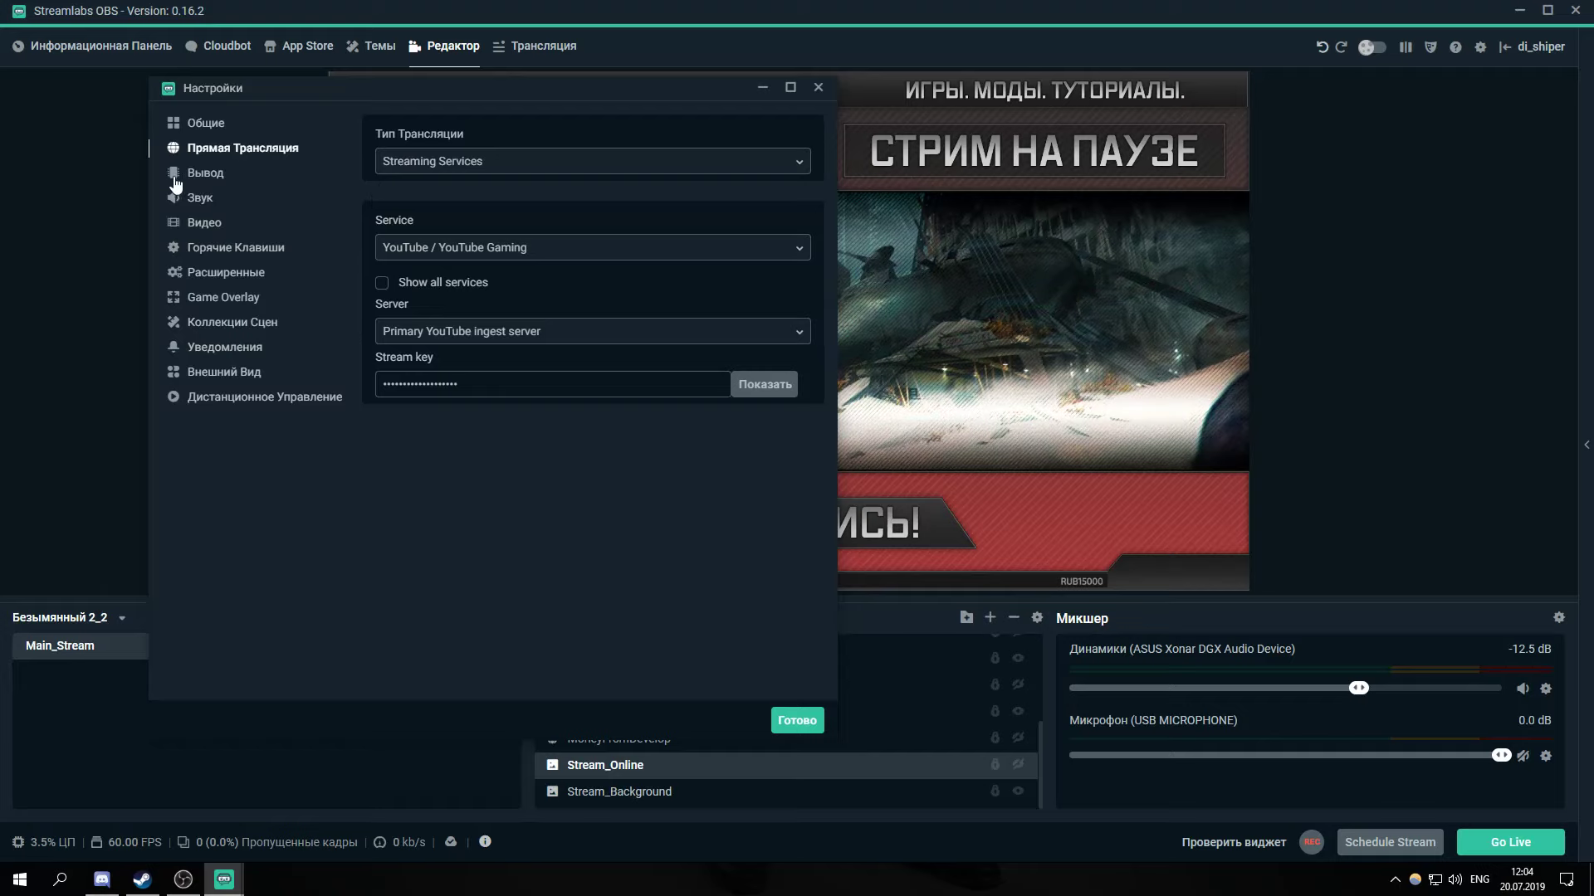
# In the Output settings, switch the streaming encoder to Software (x264) with CBR rate control
pyautogui.click(221, 177)
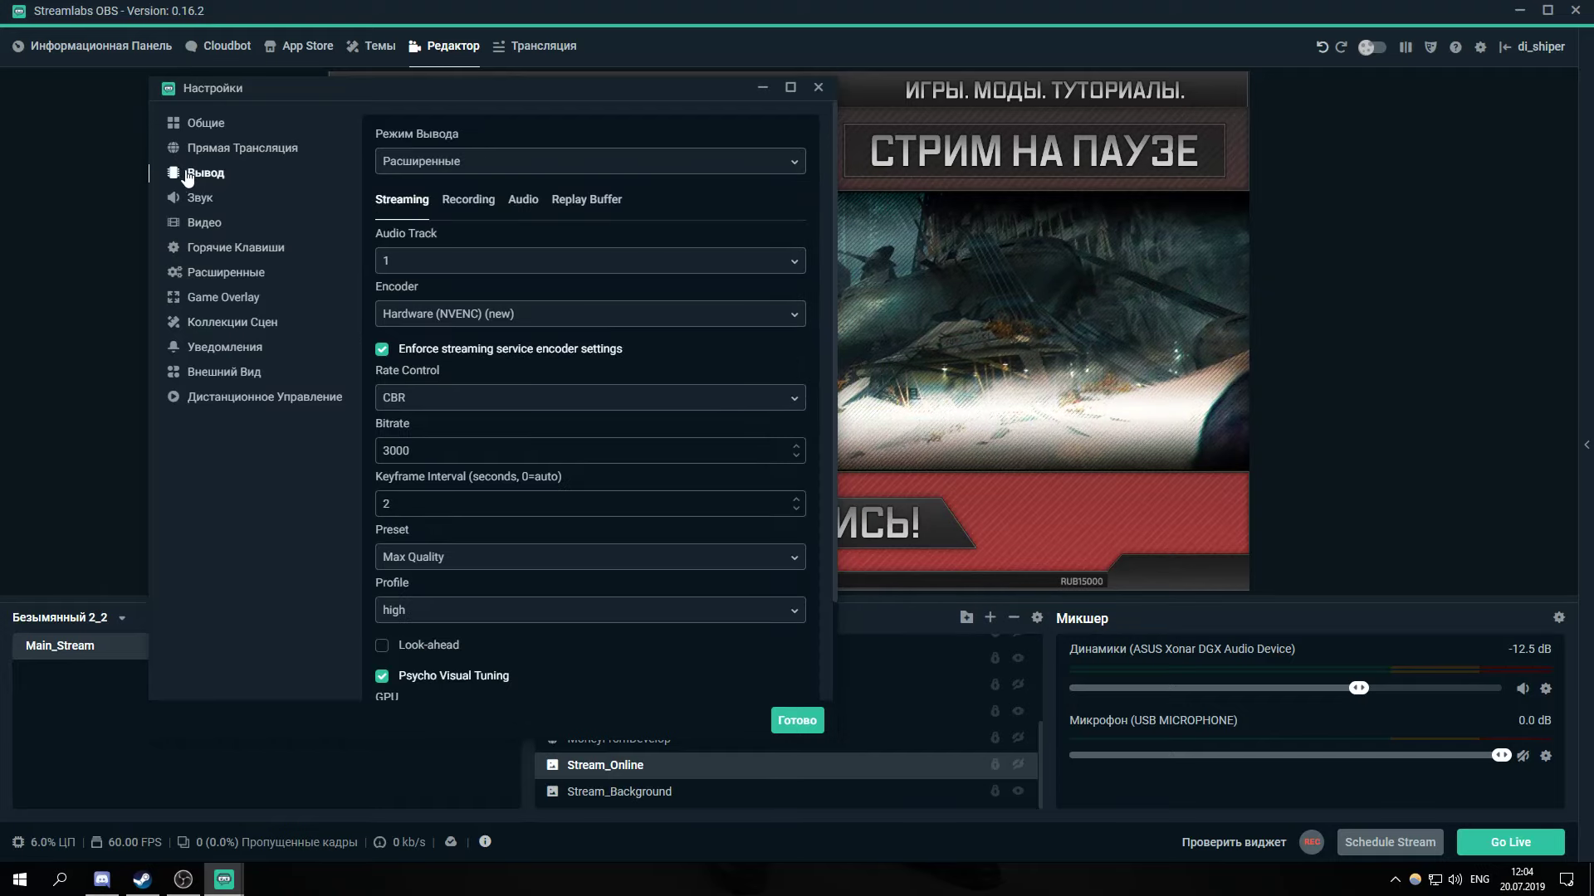
pyautogui.moveTo(342, 92); pyautogui.dragTo(528, 116)
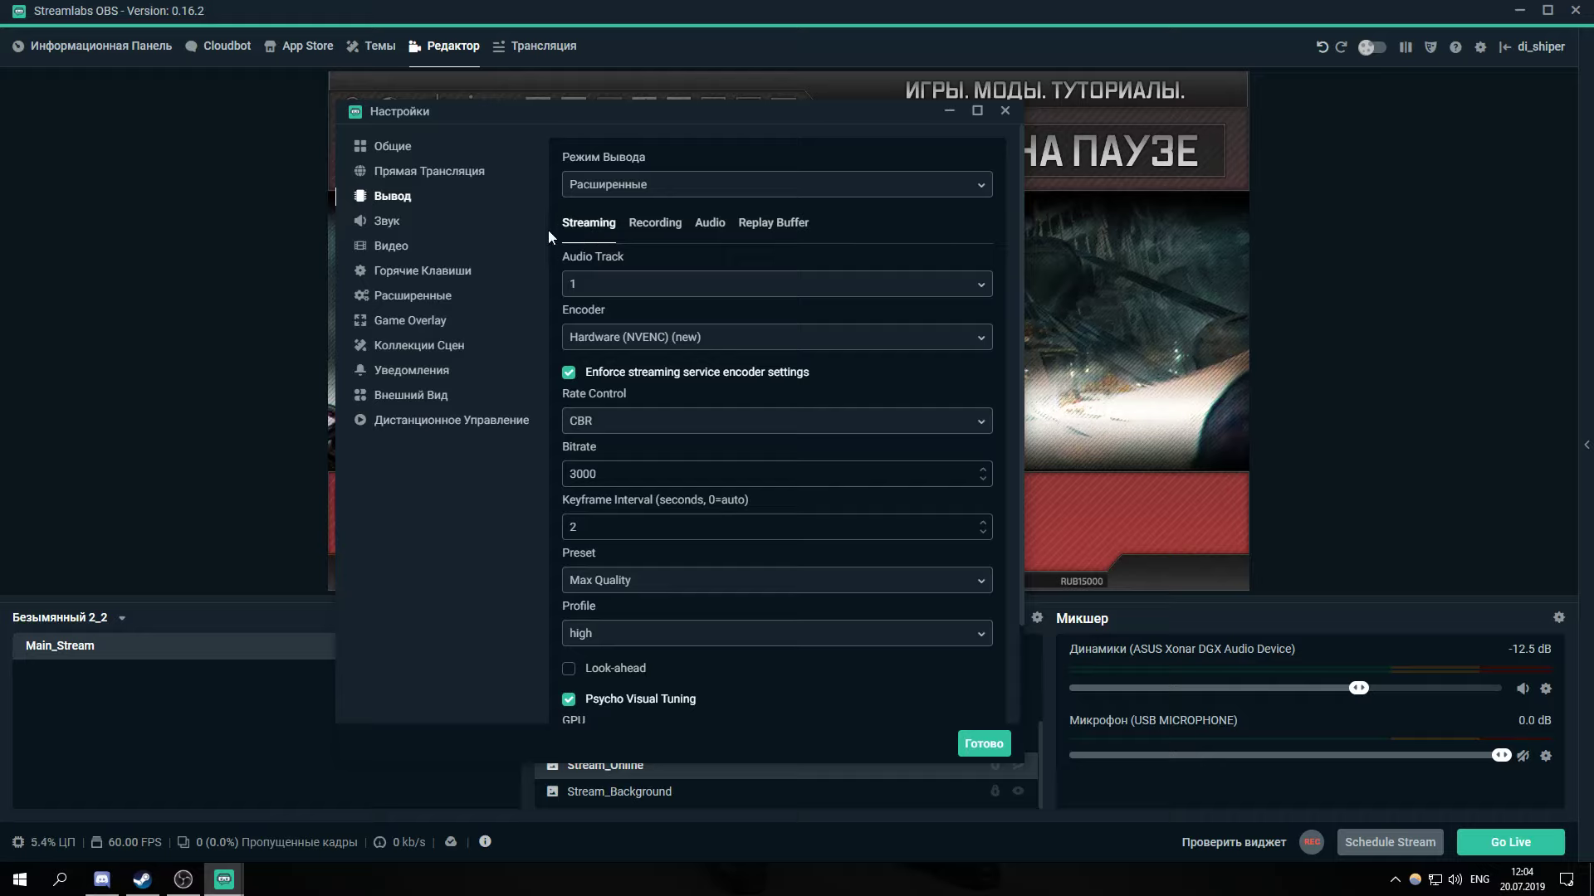
pyautogui.click(627, 355)
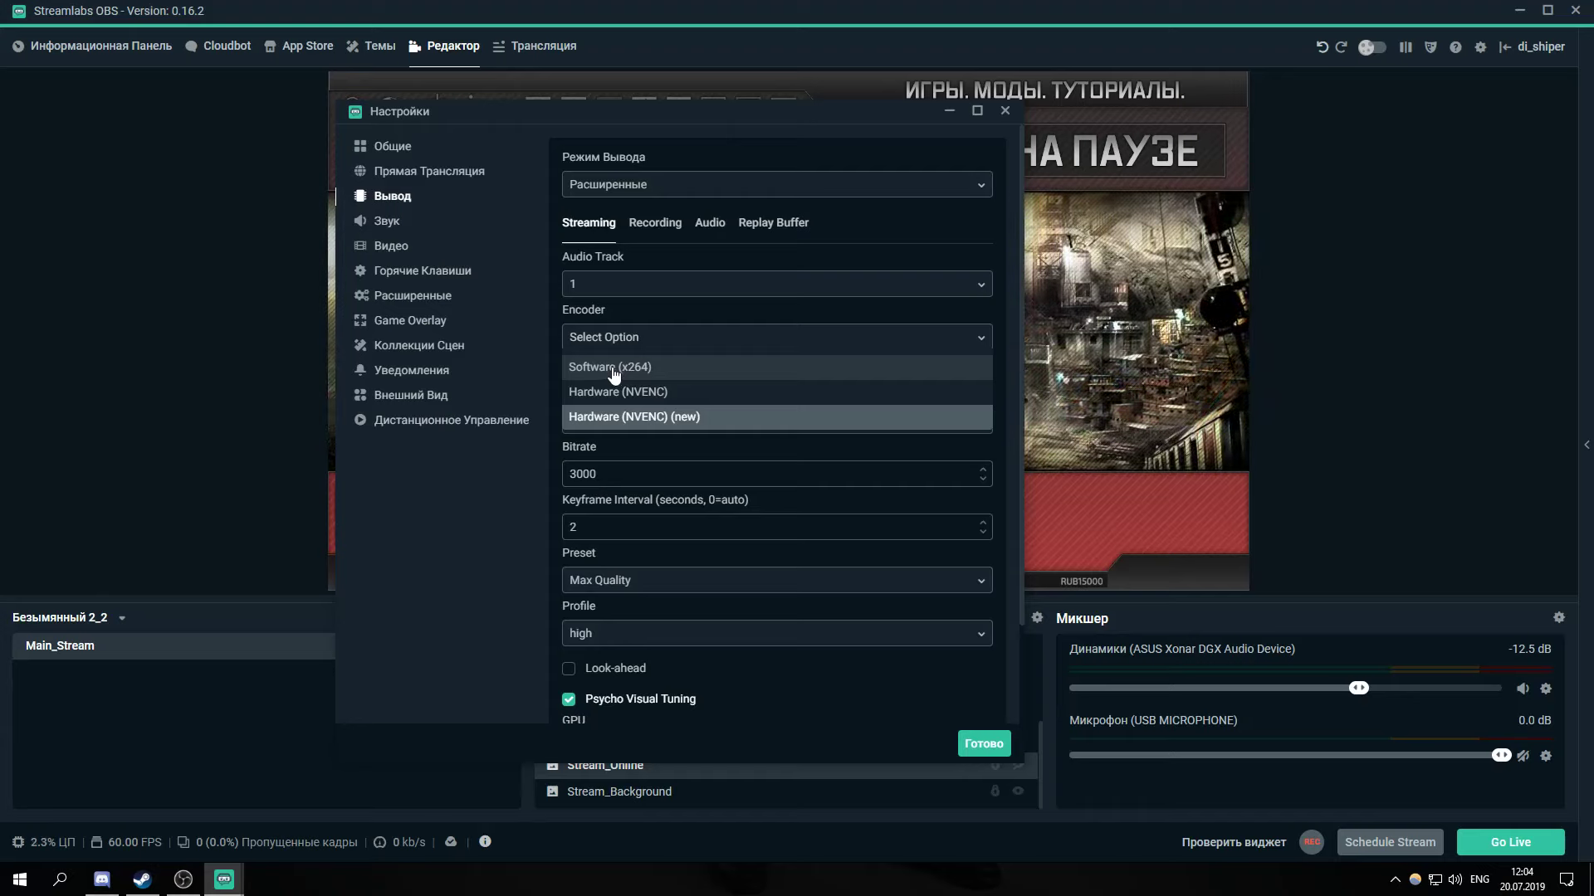
pyautogui.click(614, 370)
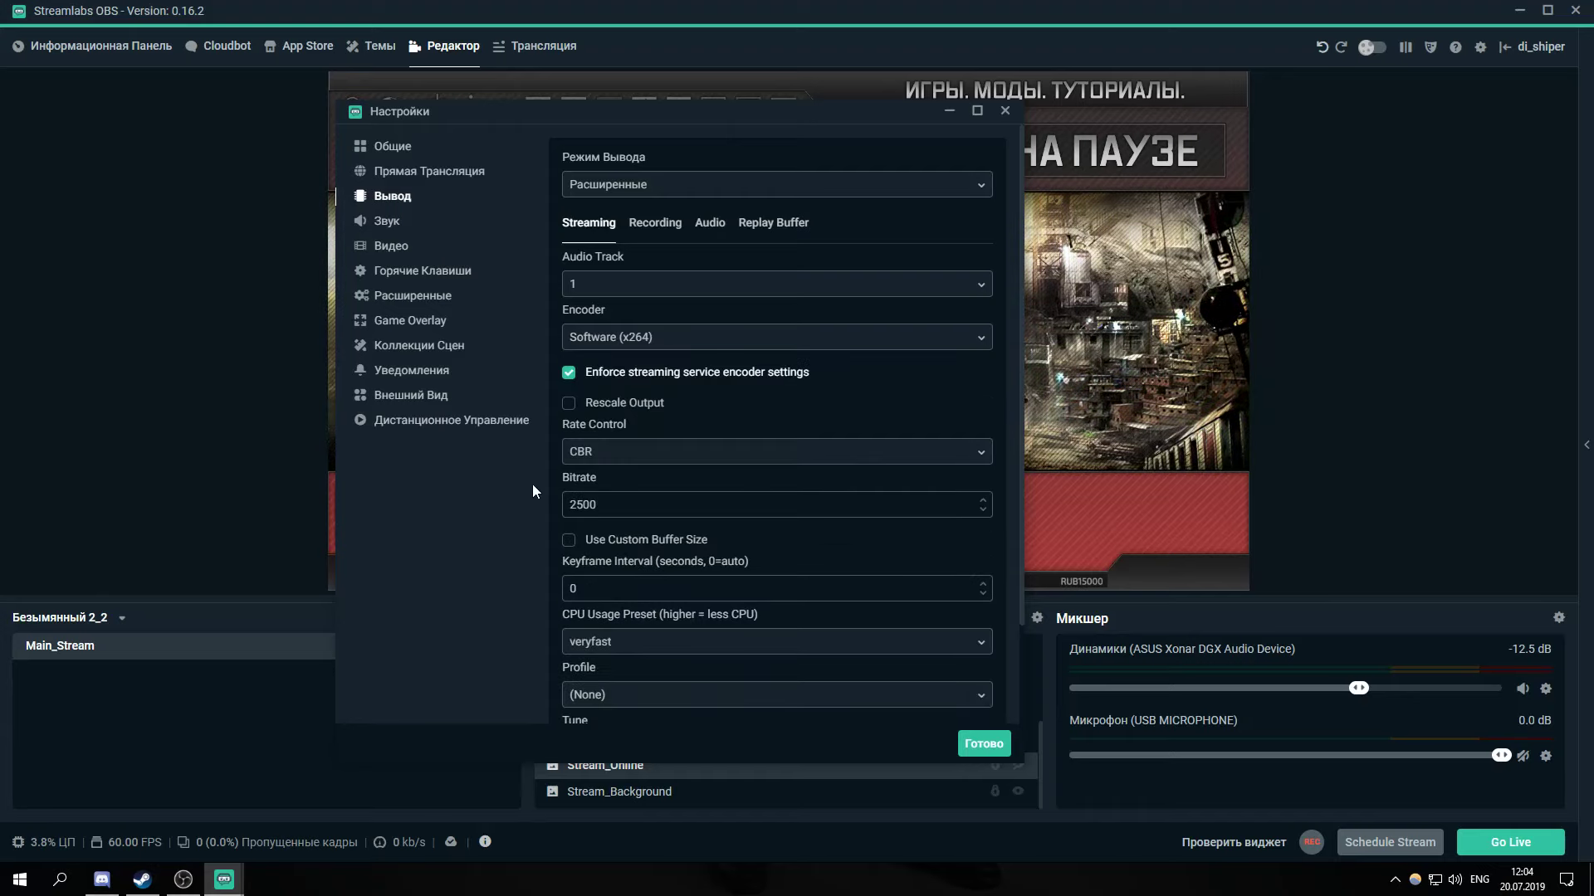
pyautogui.click(611, 452)
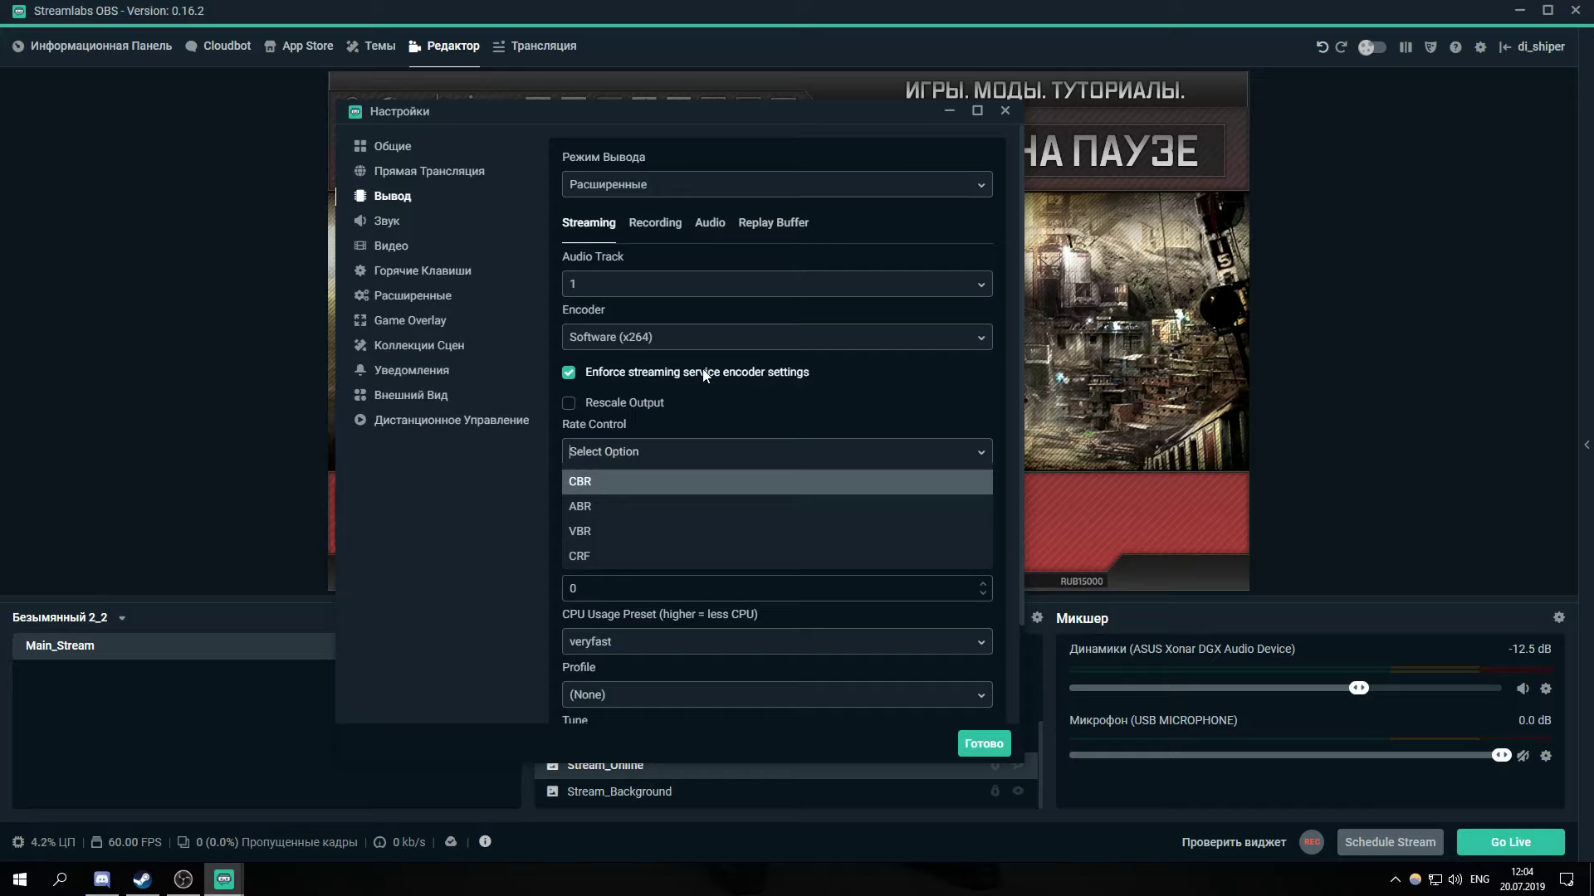
pyautogui.press('Return')
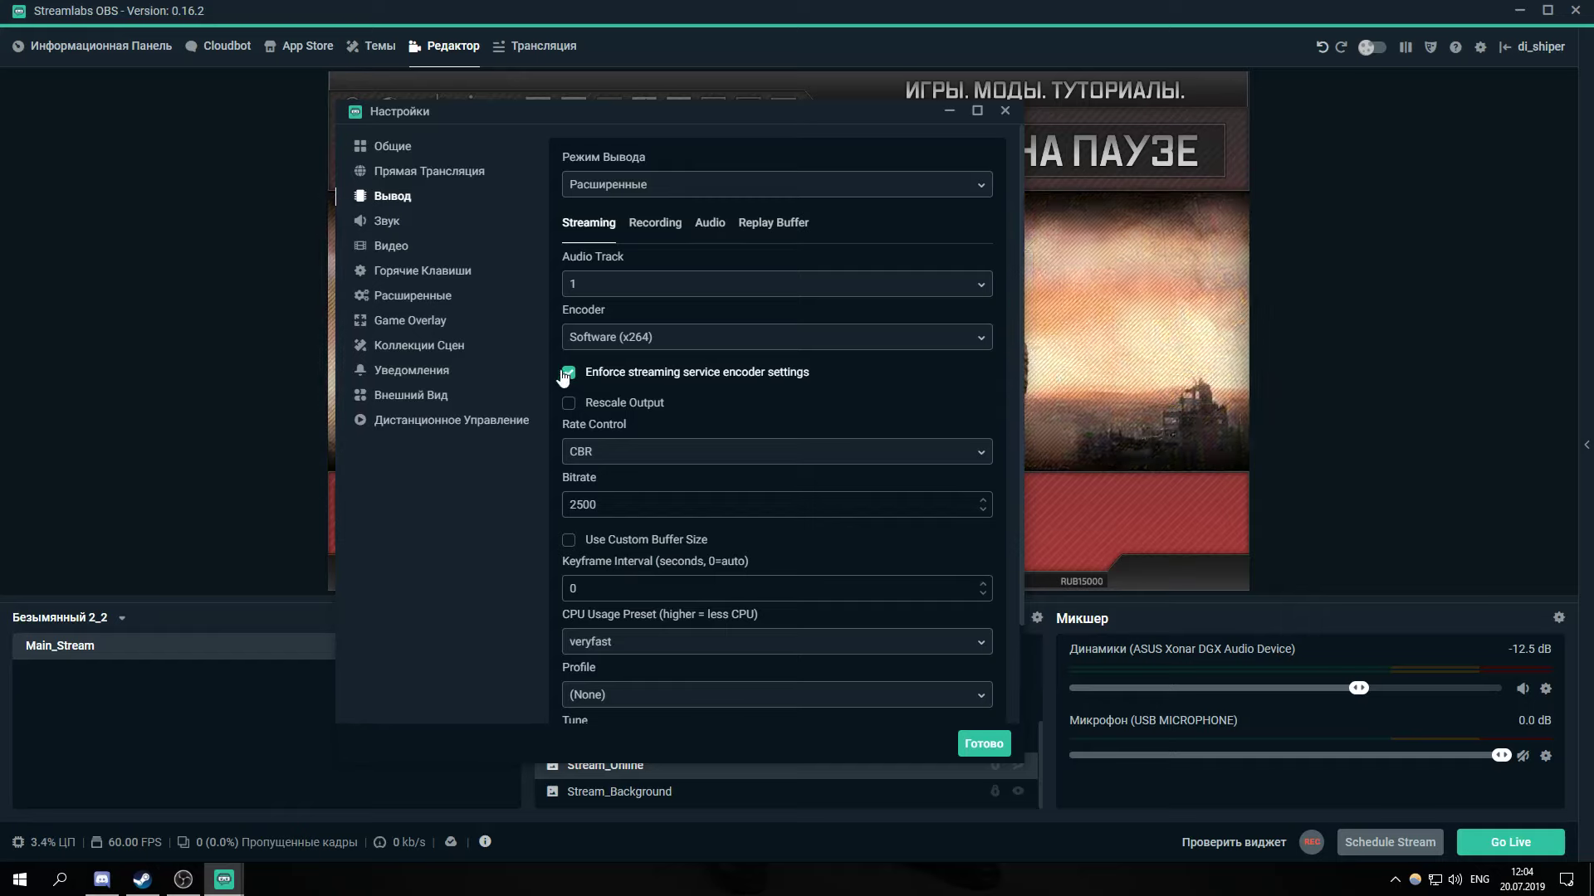
pyautogui.click(627, 463)
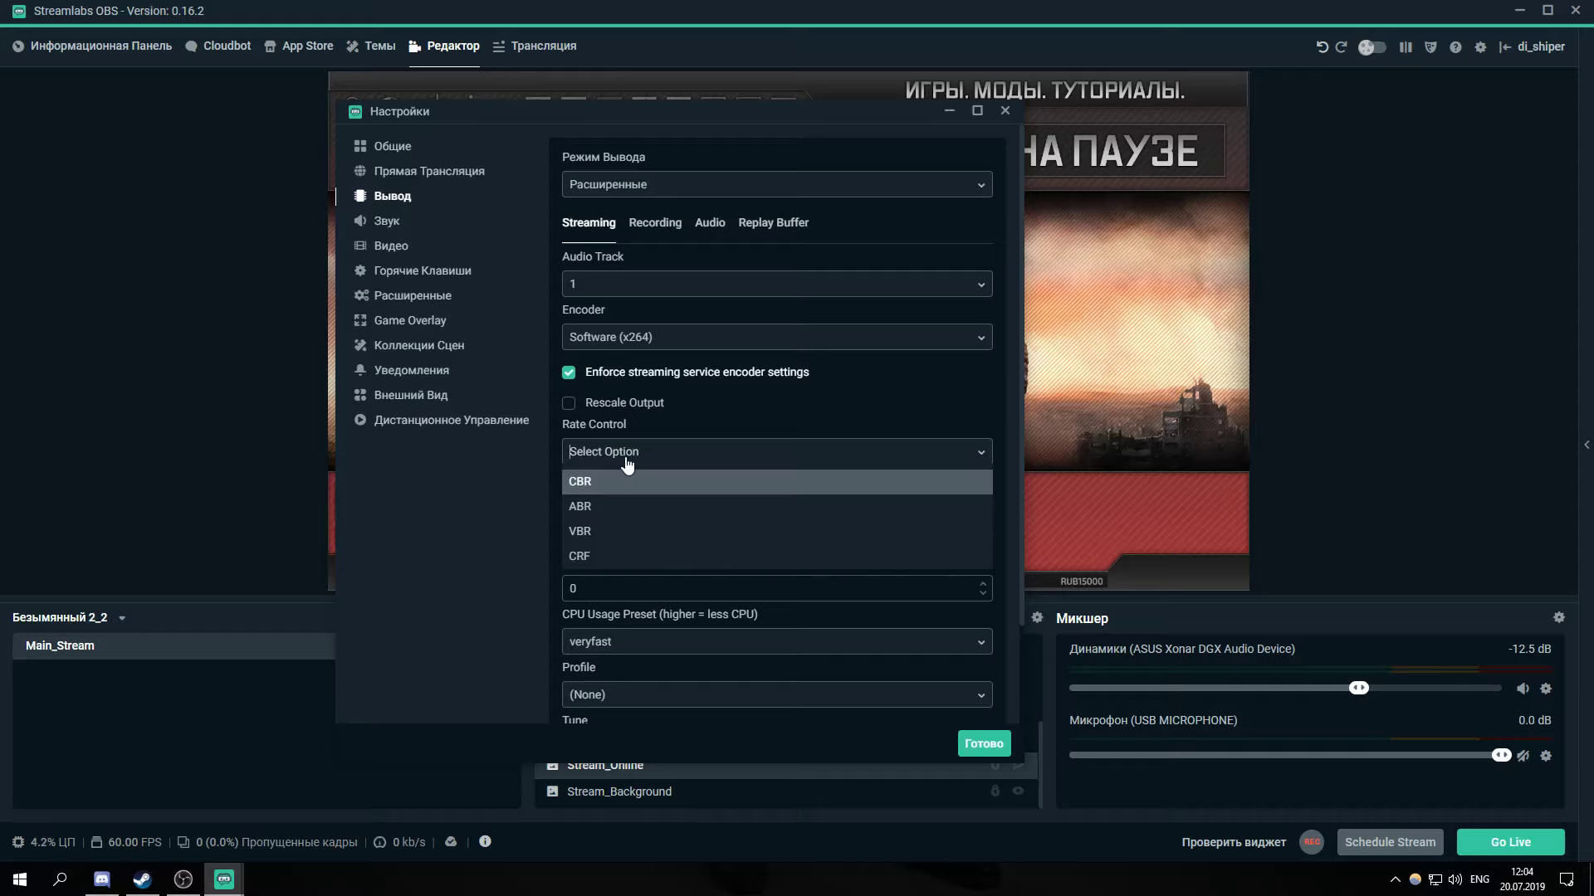
pyautogui.click(619, 483)
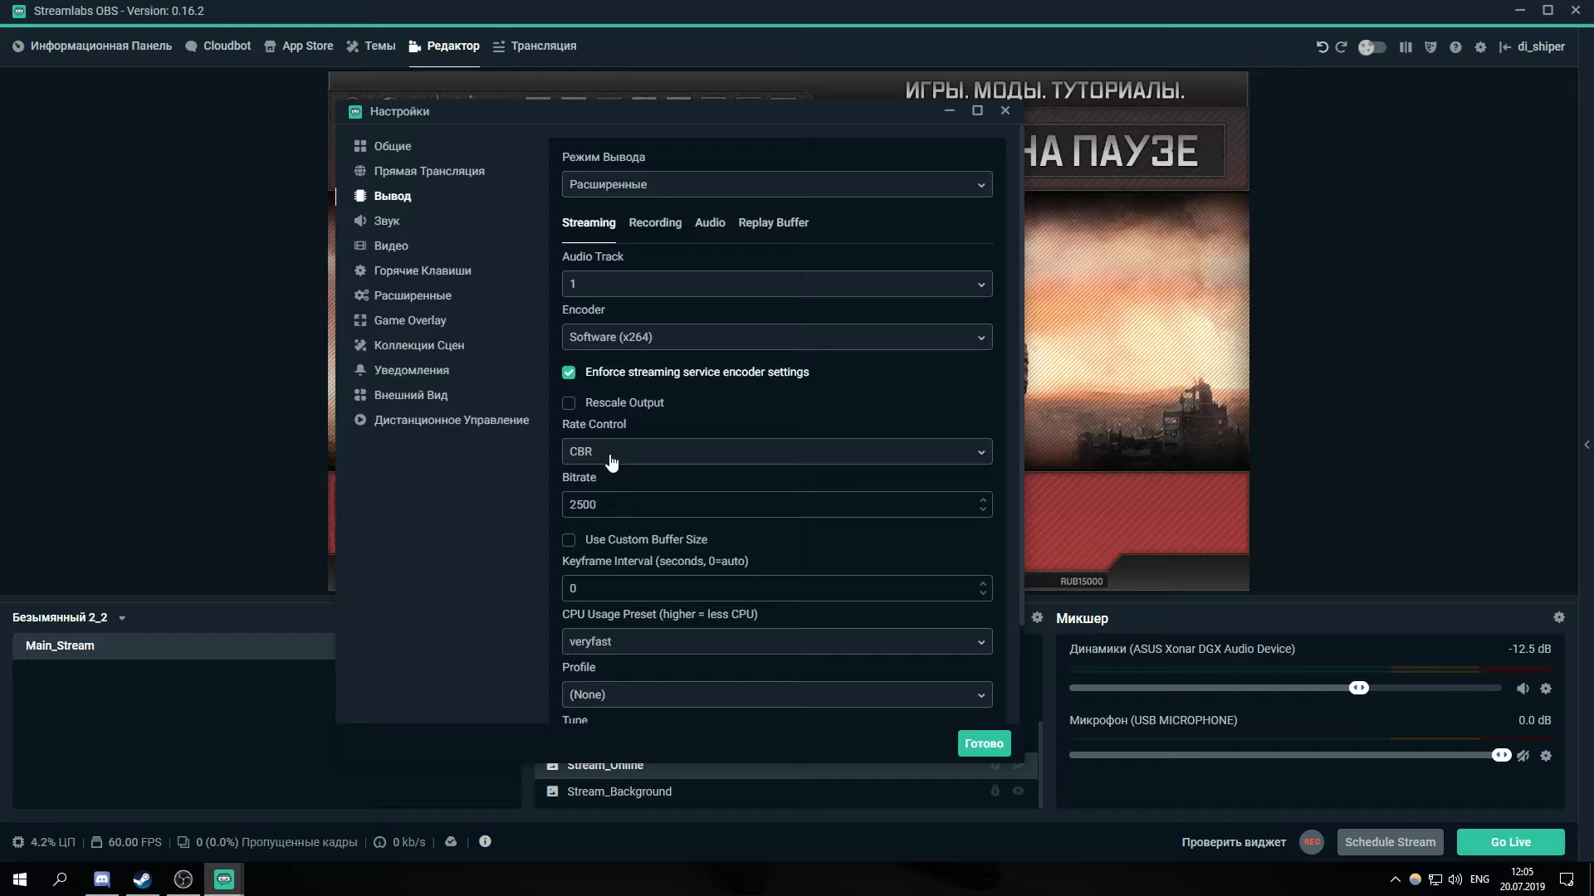
# Try streaming bitrates of 6000 and 5000, and clear the trial value
pyautogui.doubleClick(670, 505)
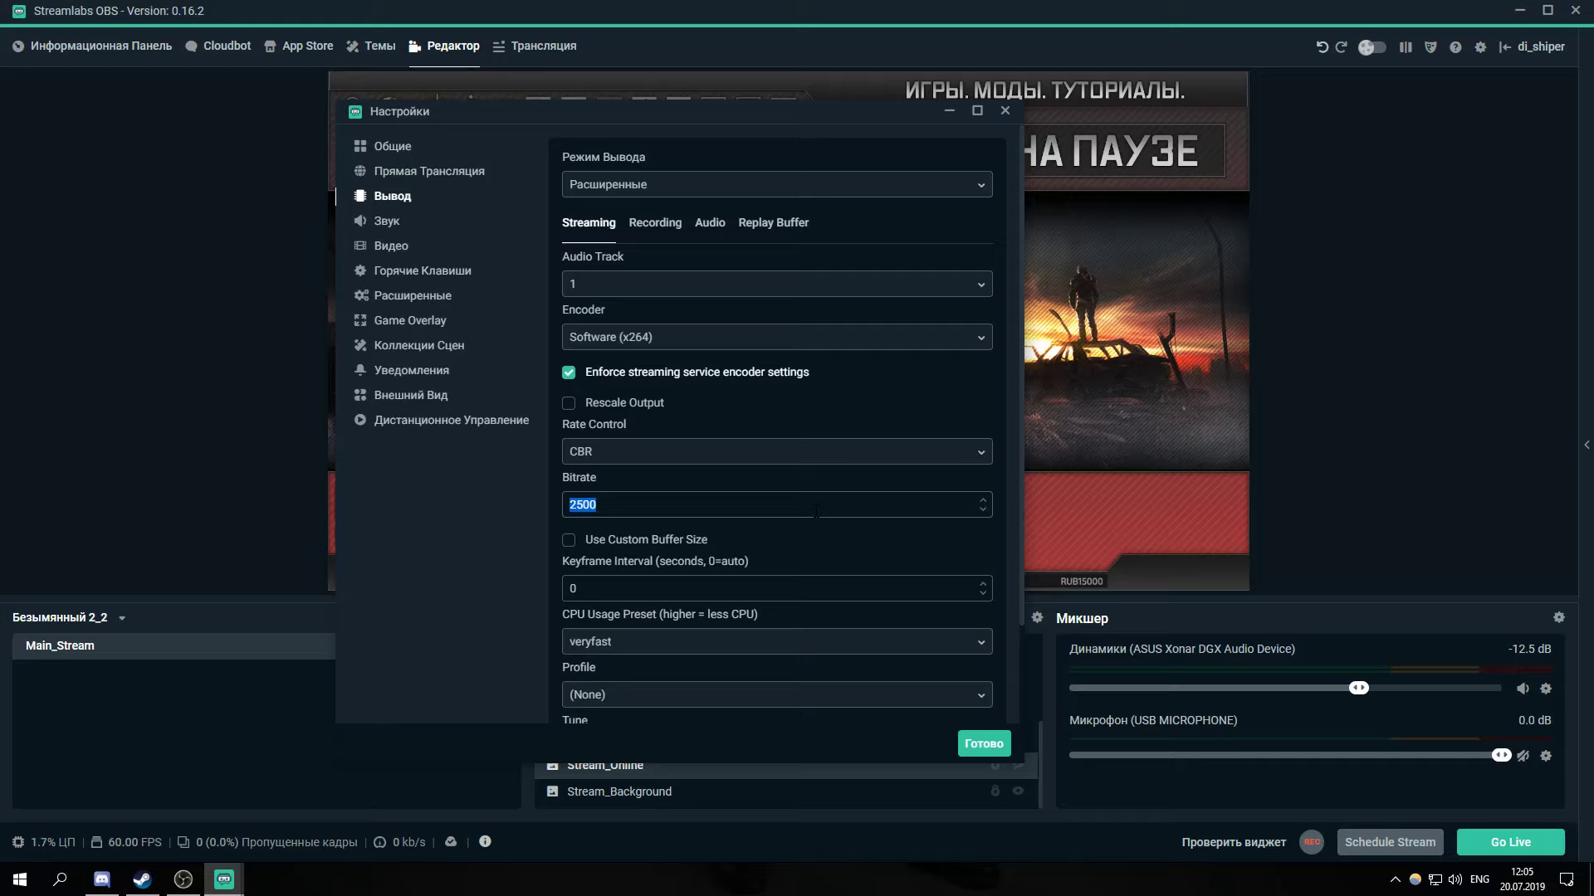
pyautogui.write('6')
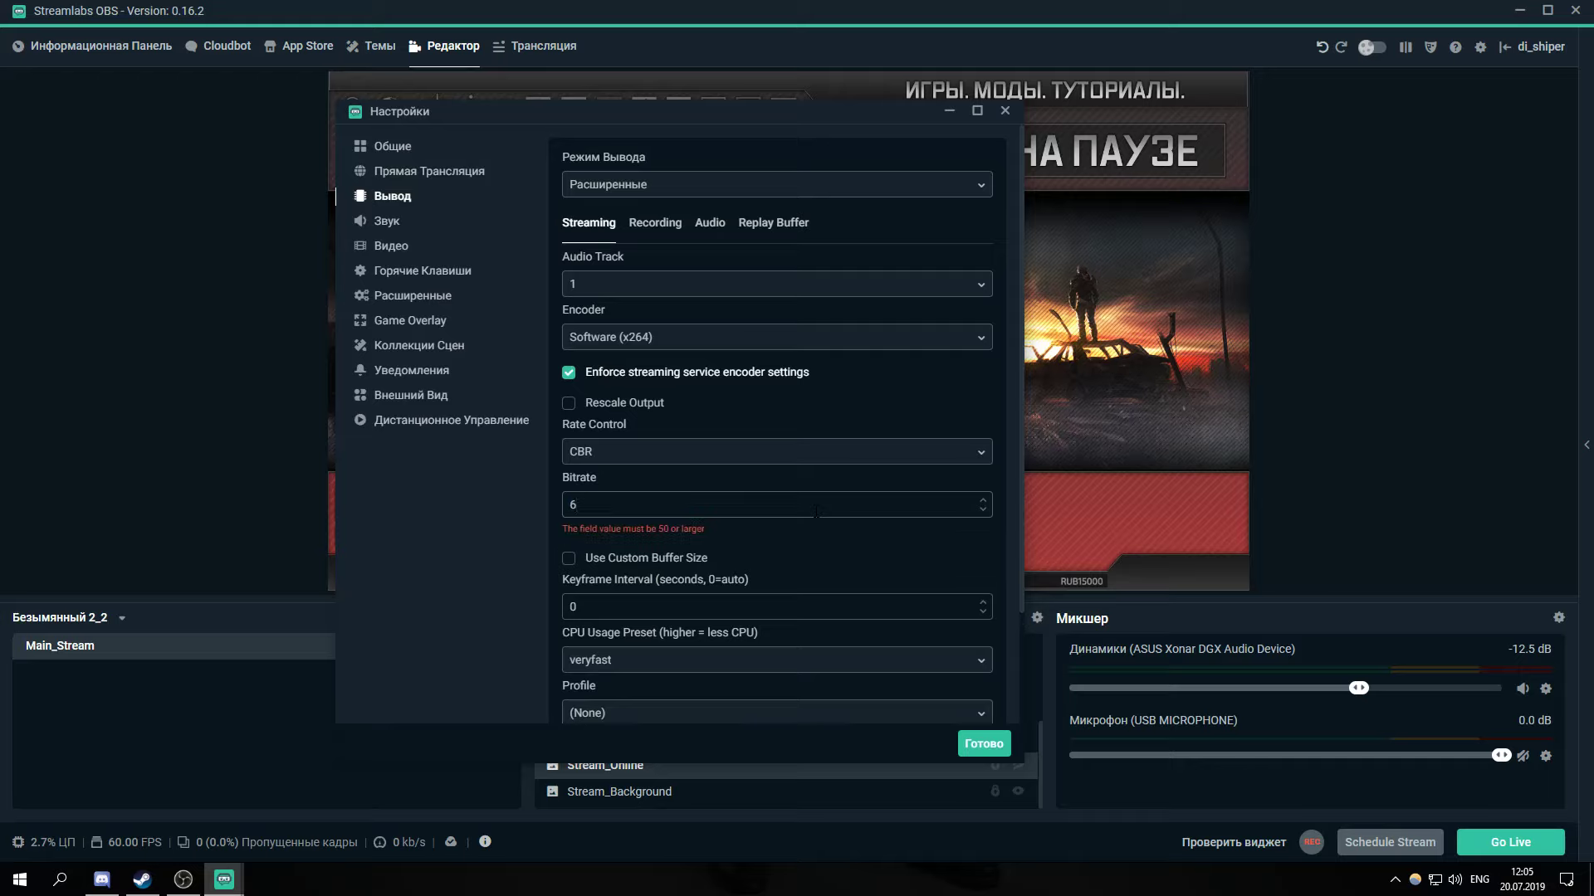
pyautogui.write('000')
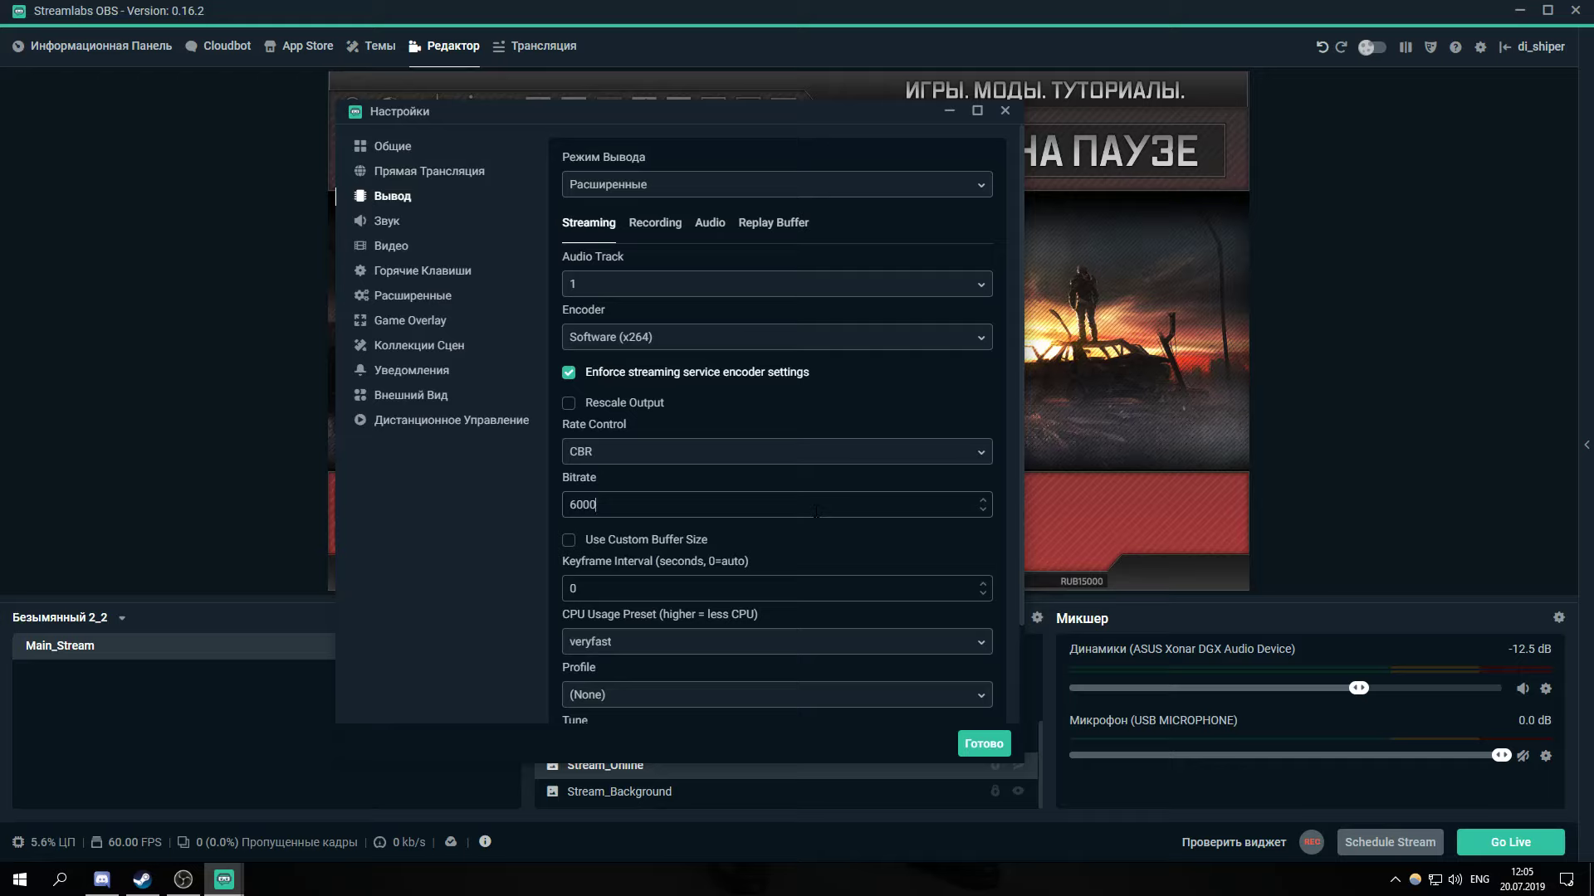
pyautogui.moveTo(815, 509); pyautogui.dragTo(540, 511)
pyautogui.write('0')
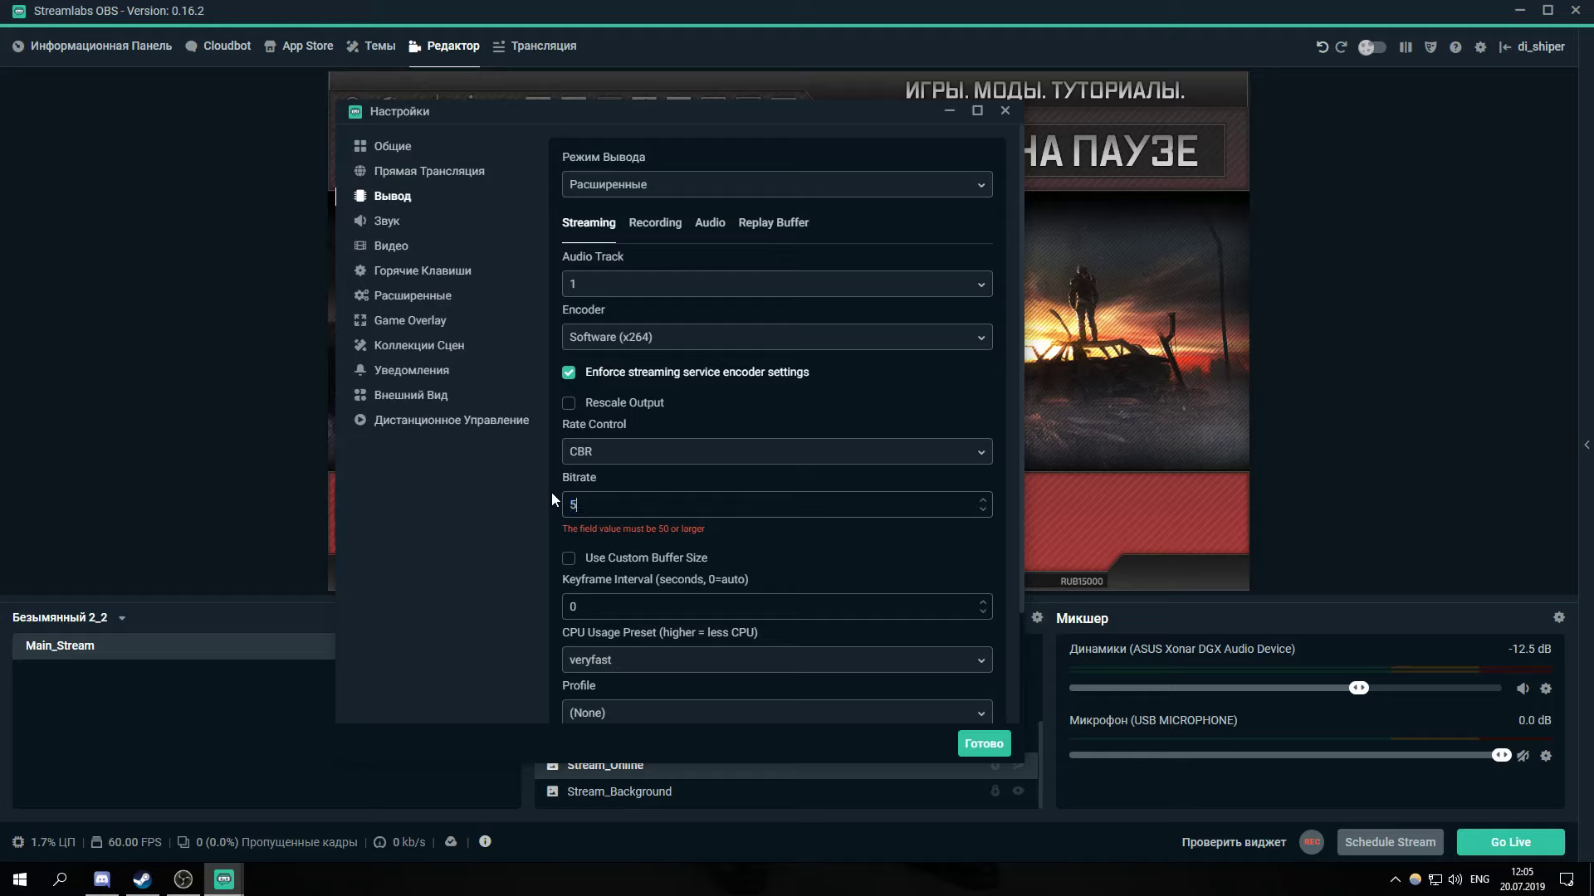
pyautogui.write('500000')
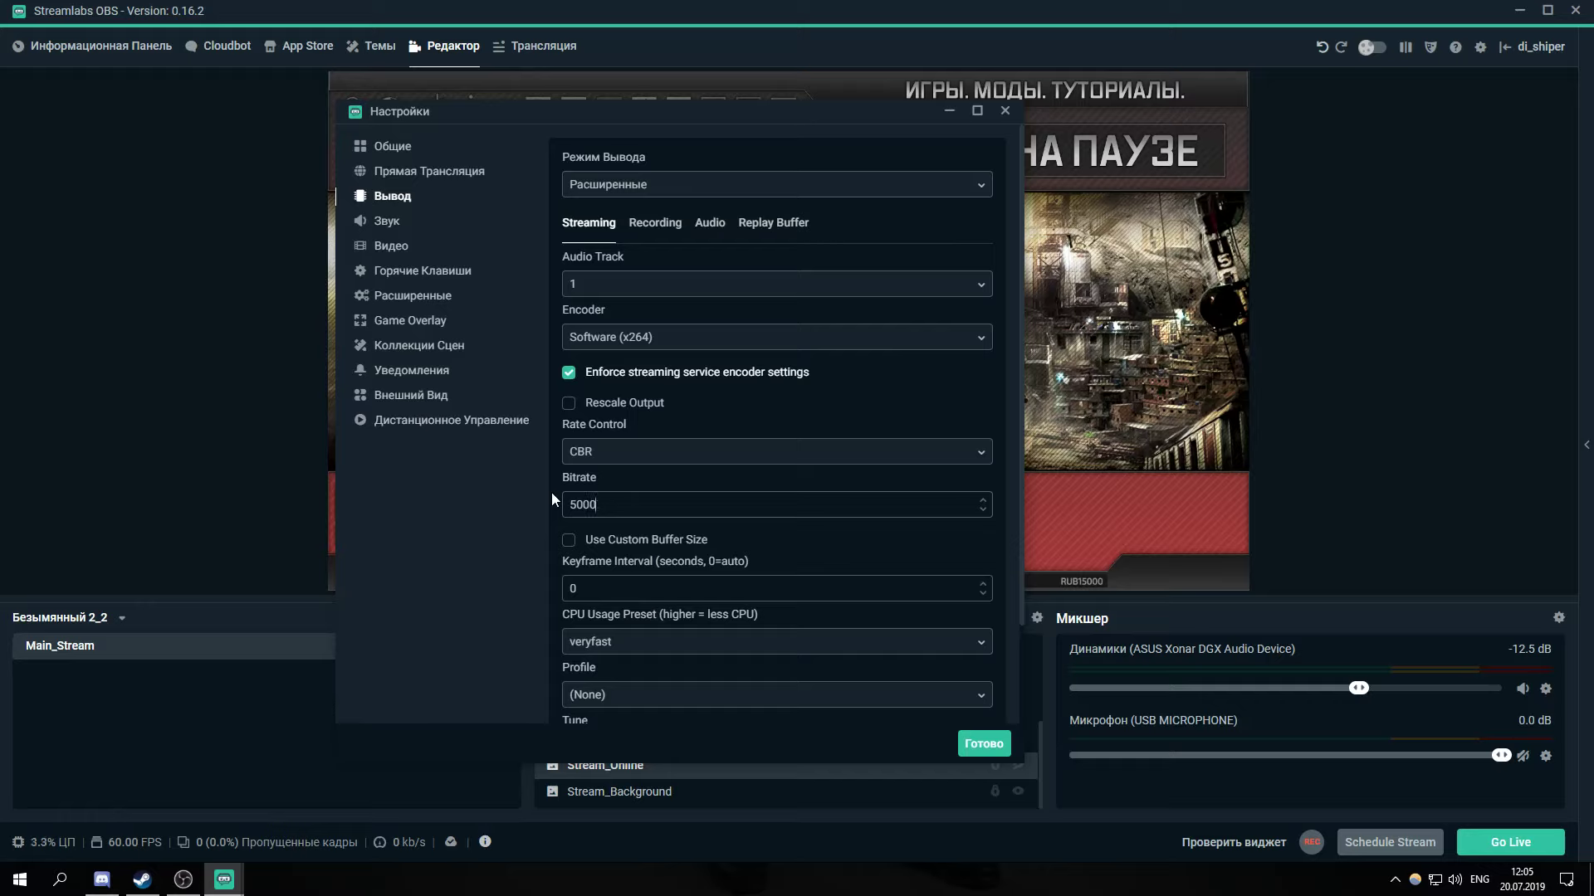
pyautogui.press('BackSpace')
pyautogui.press('BackSpace')
pyautogui.press('BackSpace')
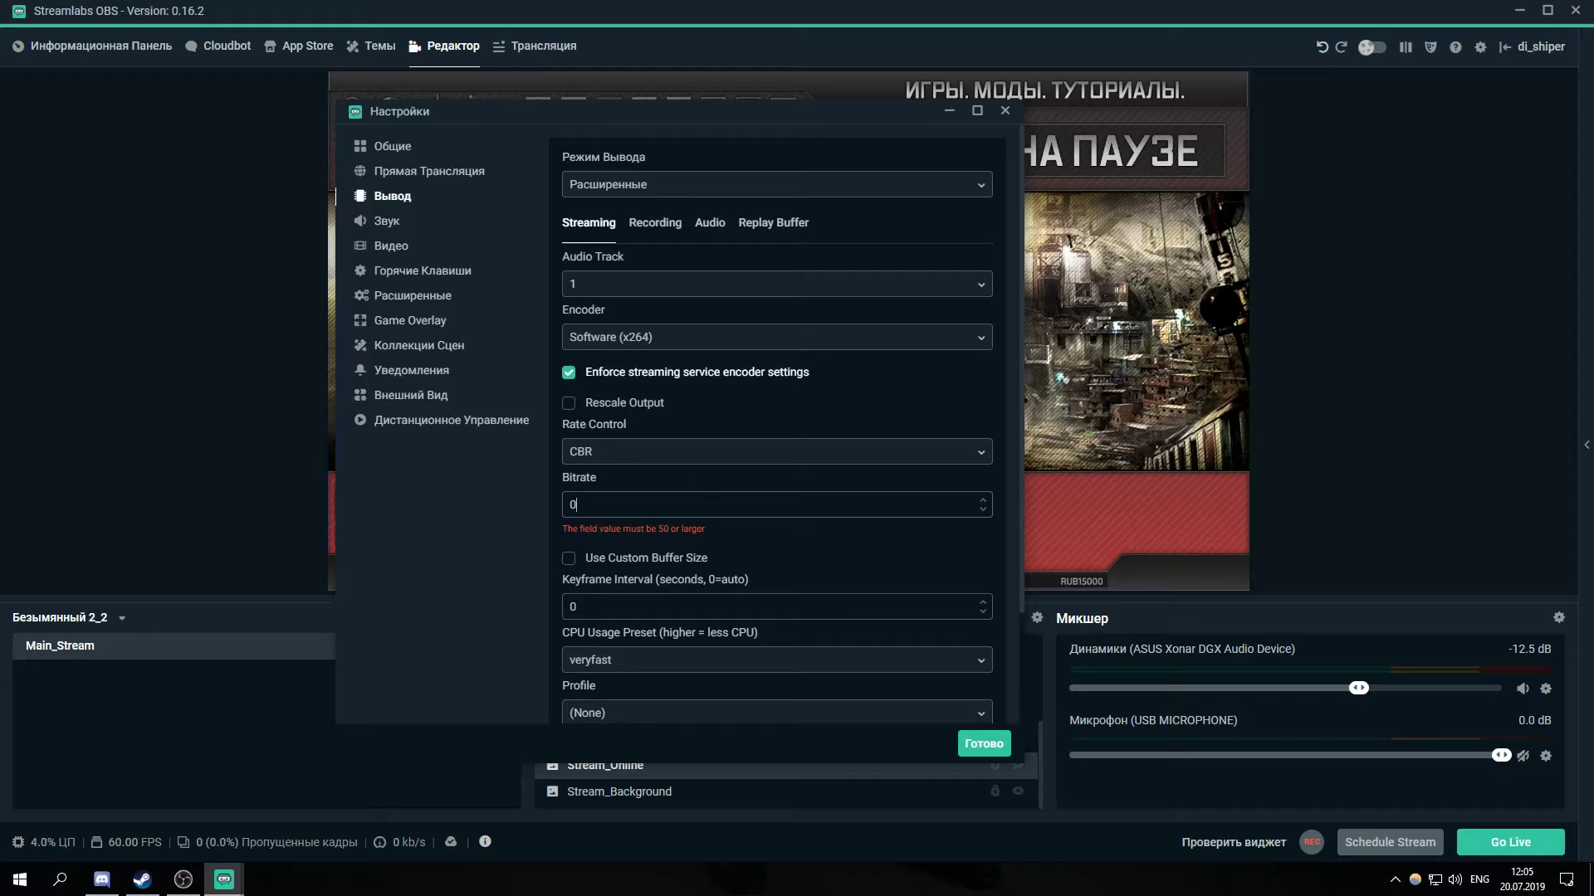
# Set the streaming bitrate and an enabled custom buffer size both to 3500, with a keyframe interval of 2 seconds
pyautogui.hotkey('ctrl', 'a')
pyautogui.write('3500')
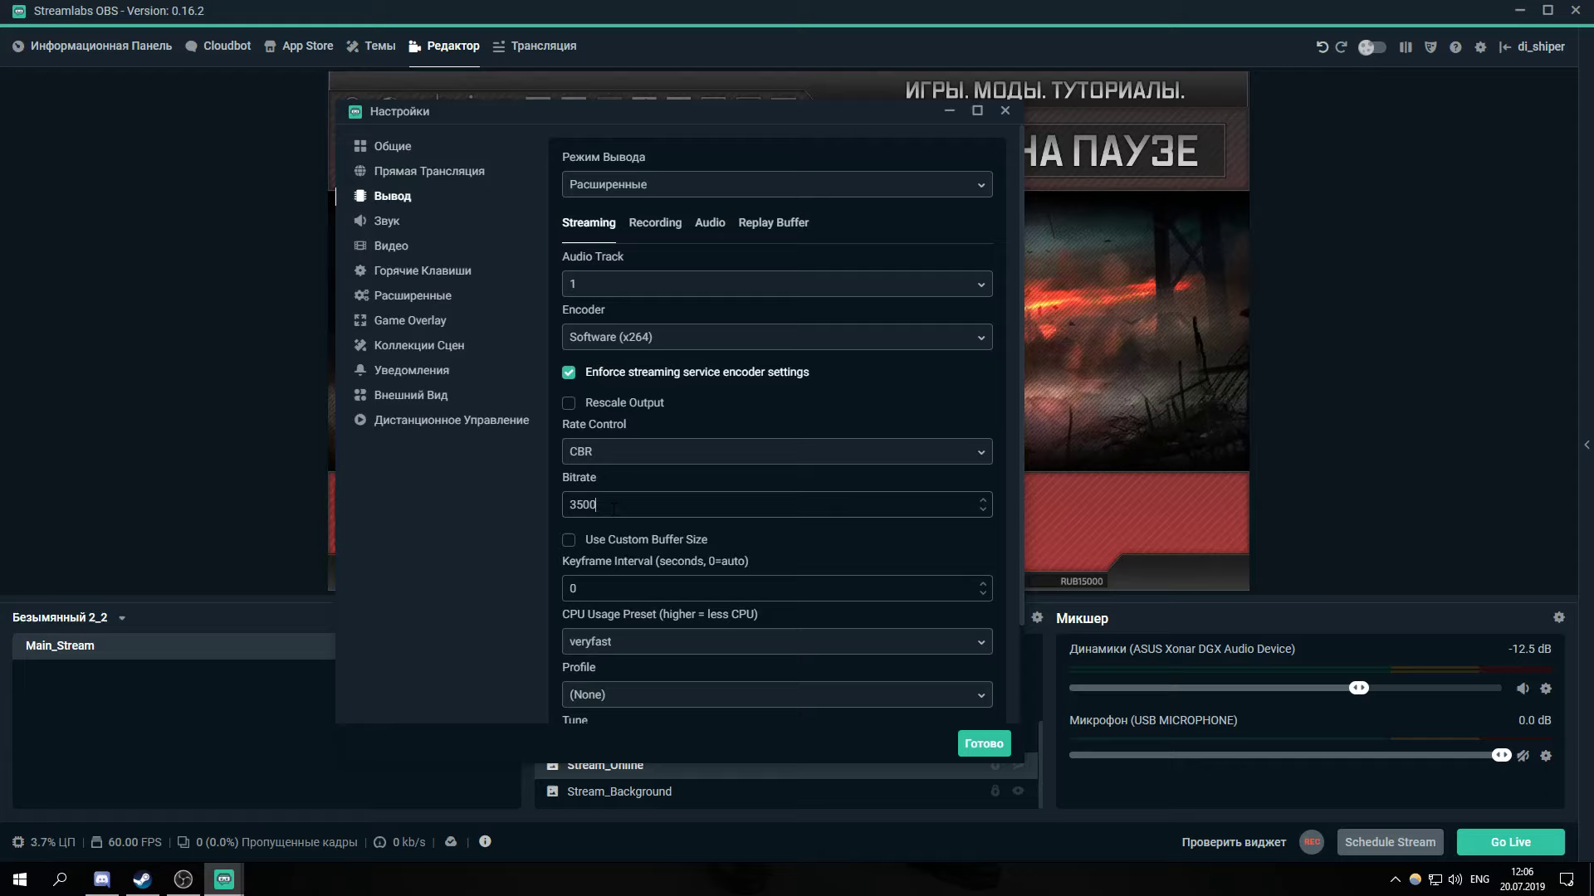
pyautogui.scroll(-1, 780, 535)
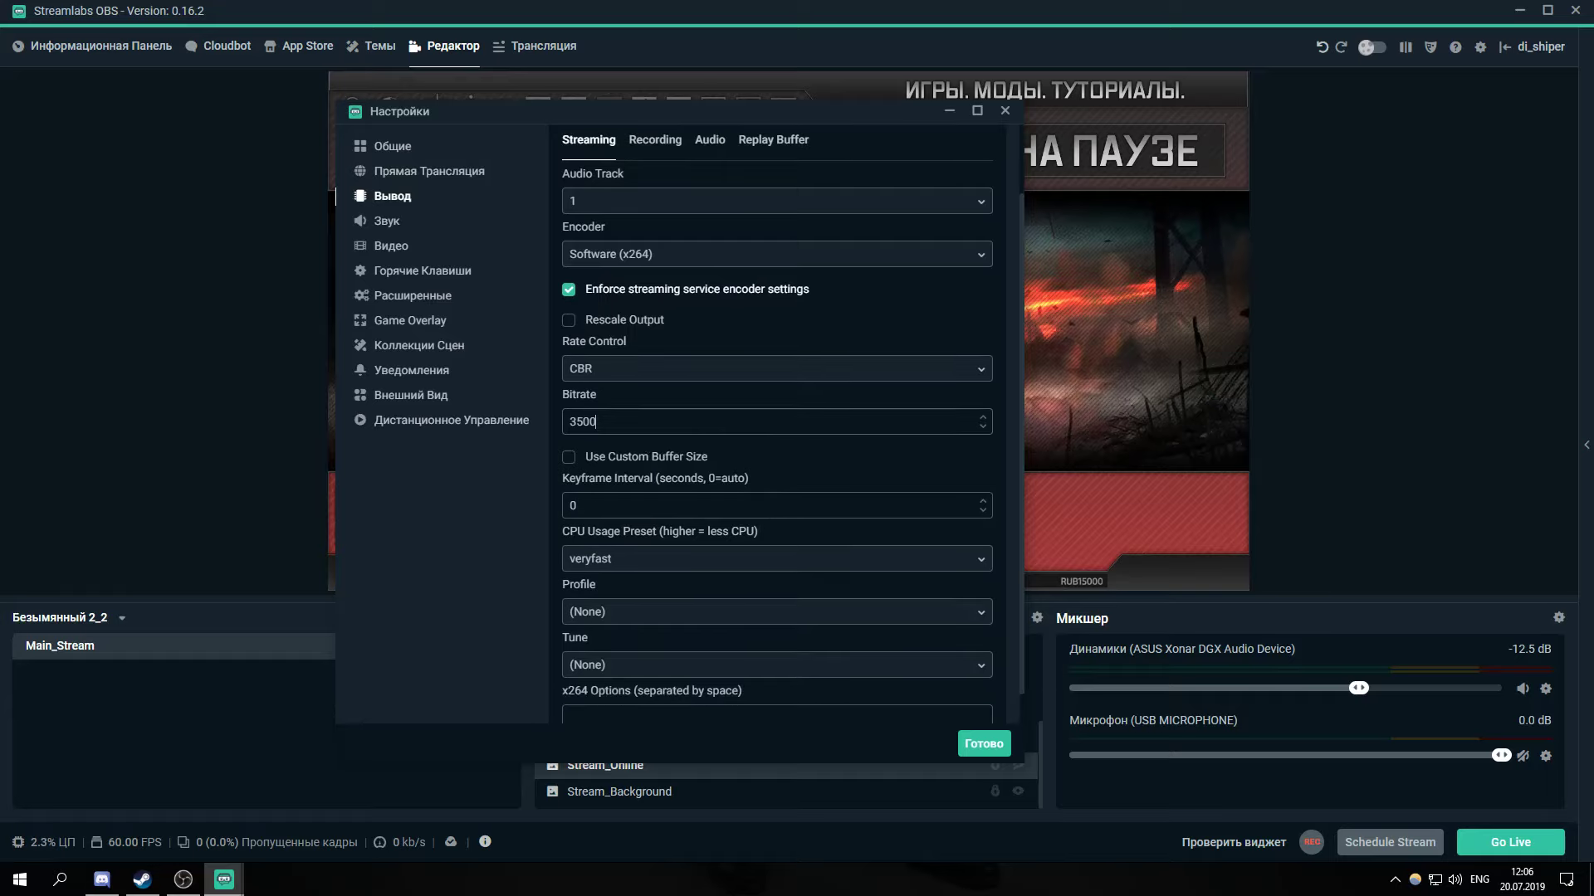
pyautogui.click(569, 458)
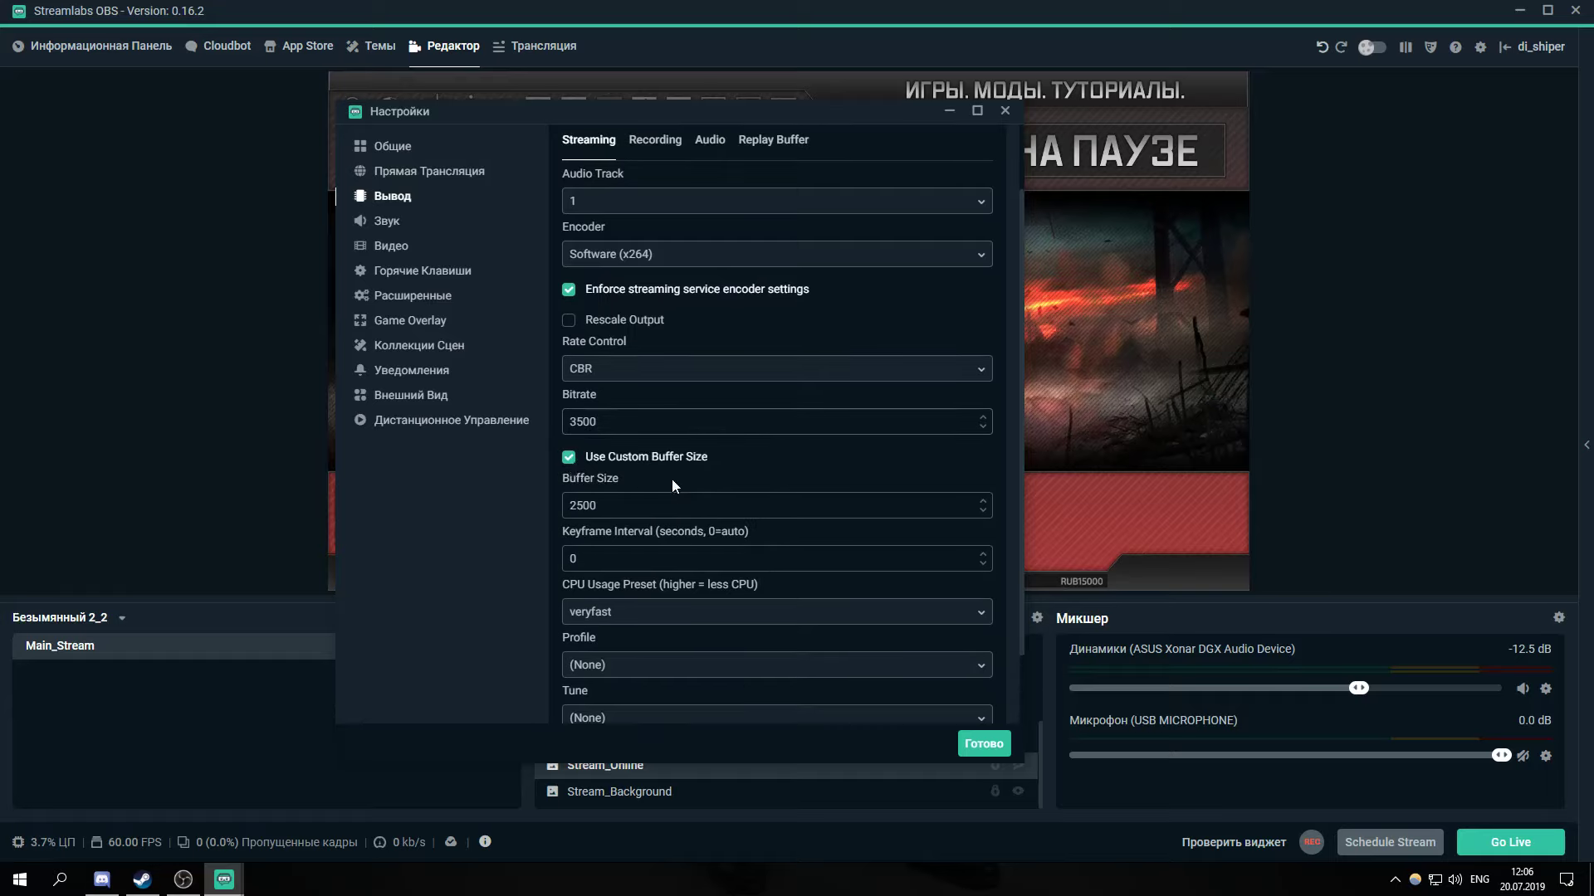
pyautogui.press('Tab')
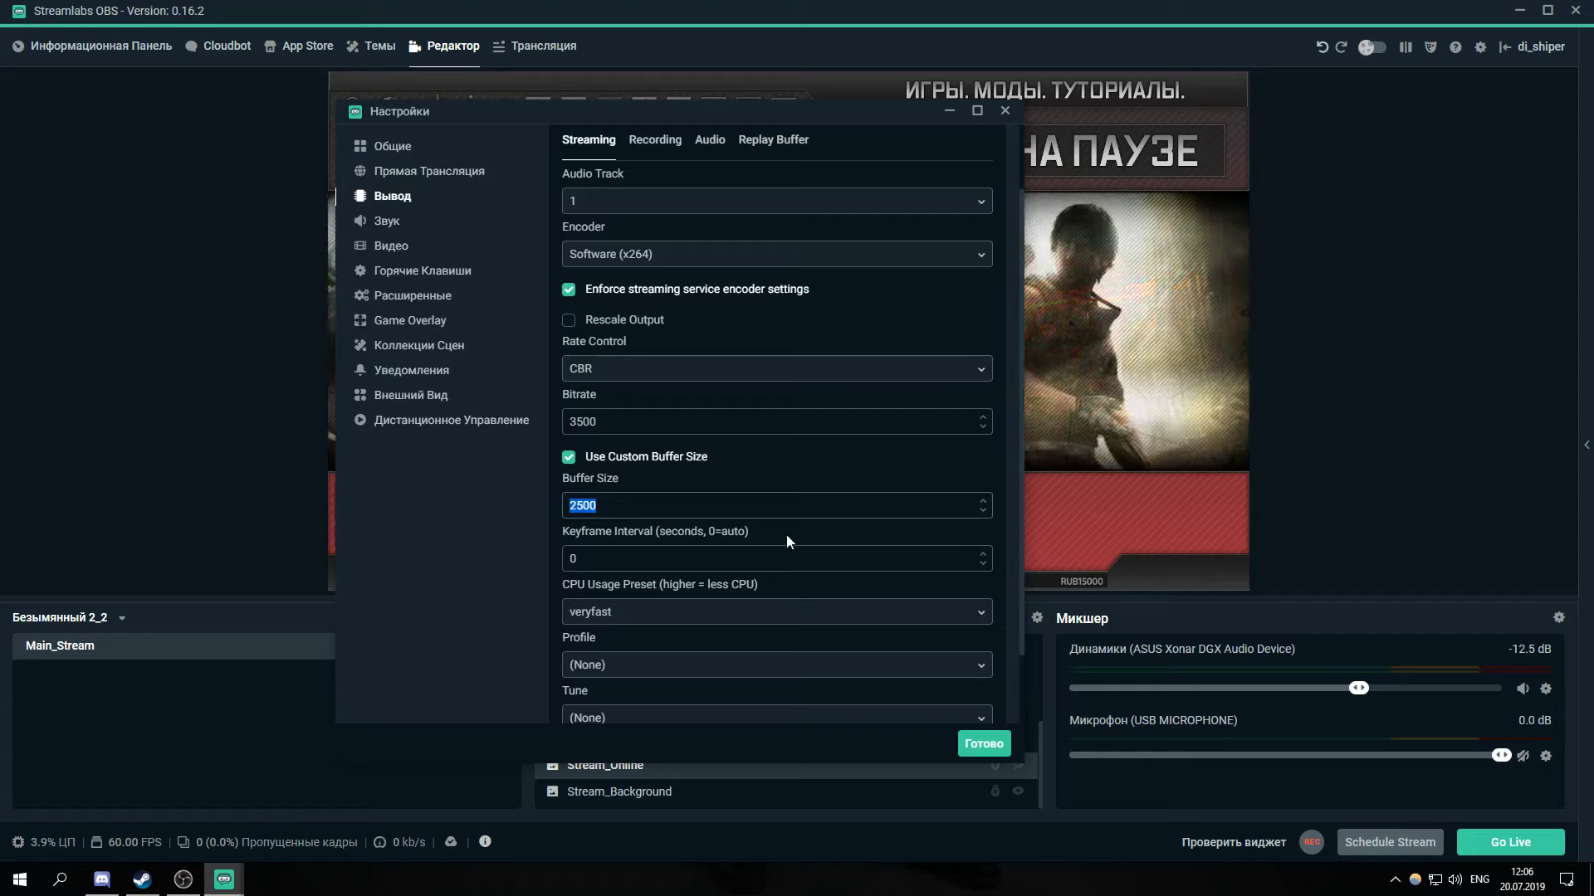
pyautogui.write('3500')
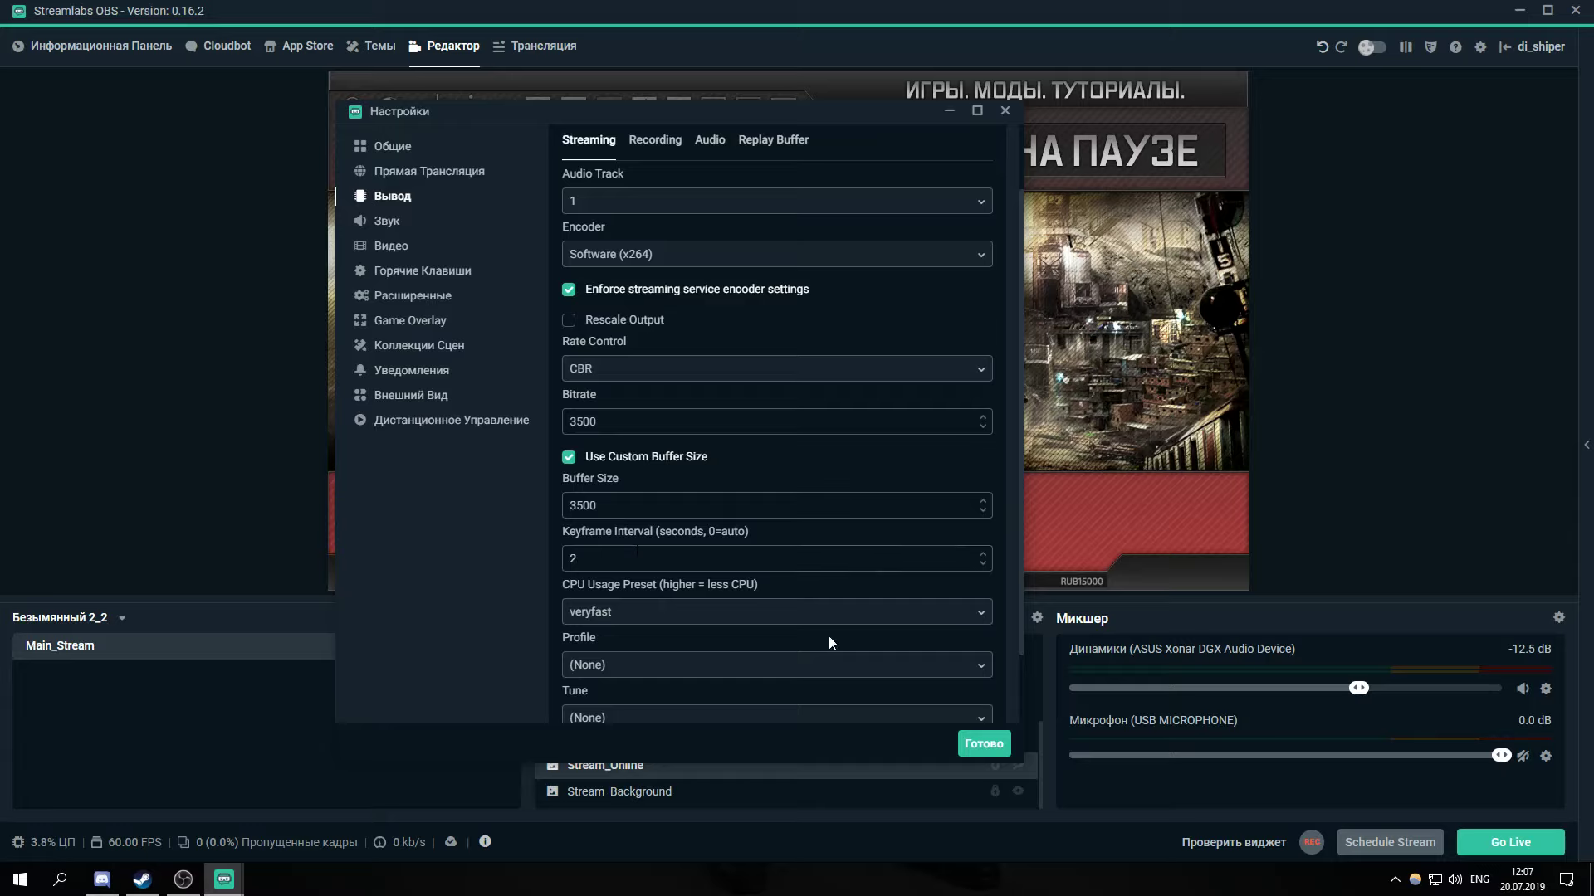
# Examine the full list of x264 encoder settings and the available CPU Usage Preset options
pyautogui.scroll(-1, 810, 639)
pyautogui.scroll(-1, 655, 554)
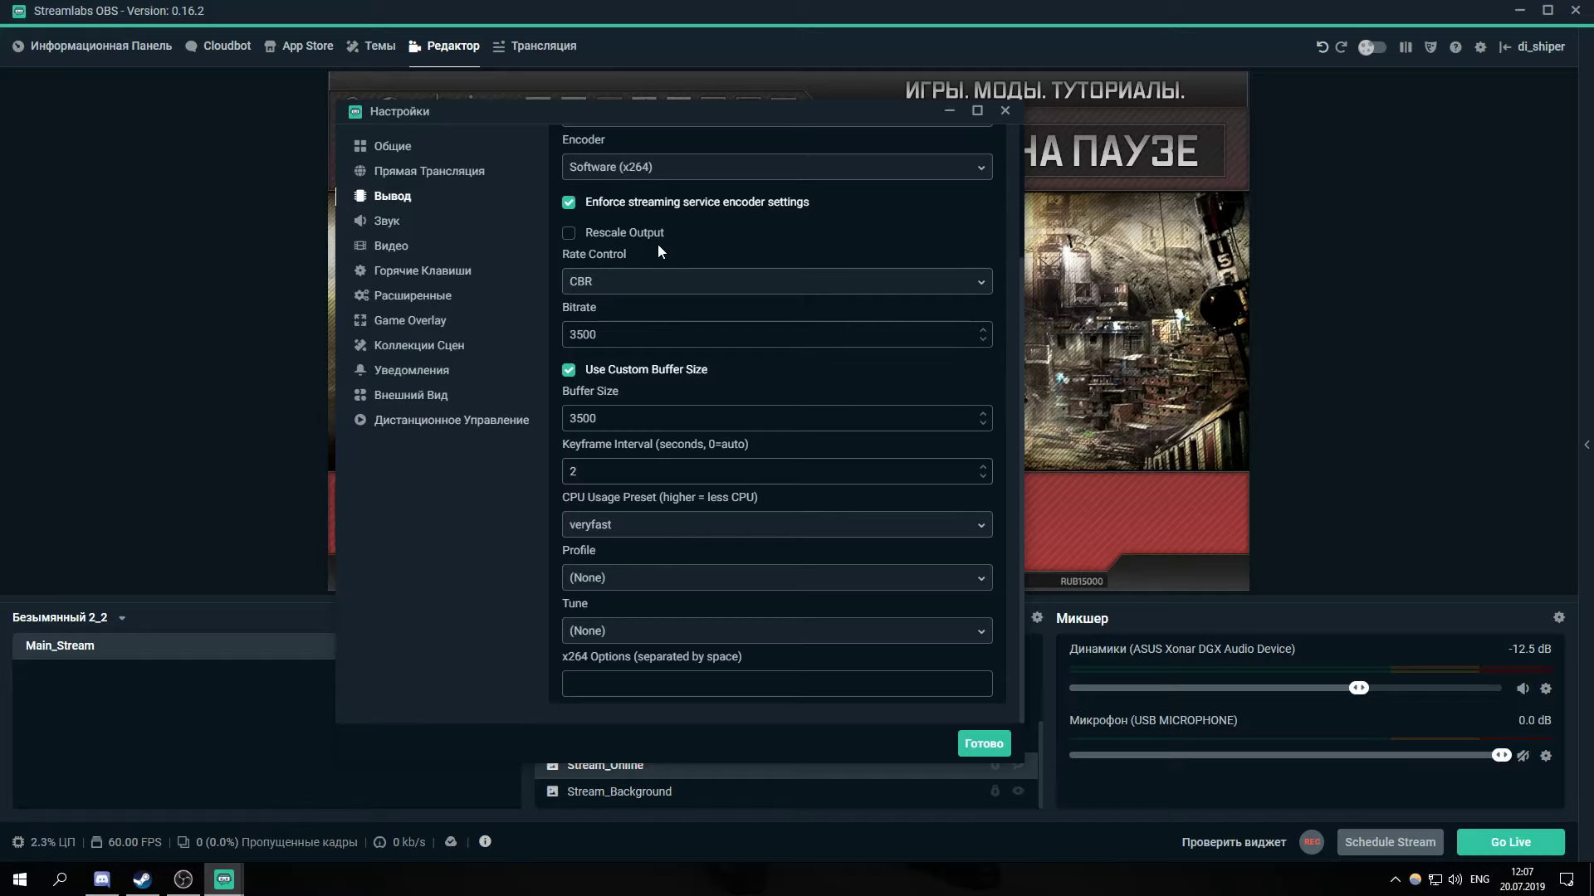
pyautogui.scroll(2, 639, 274)
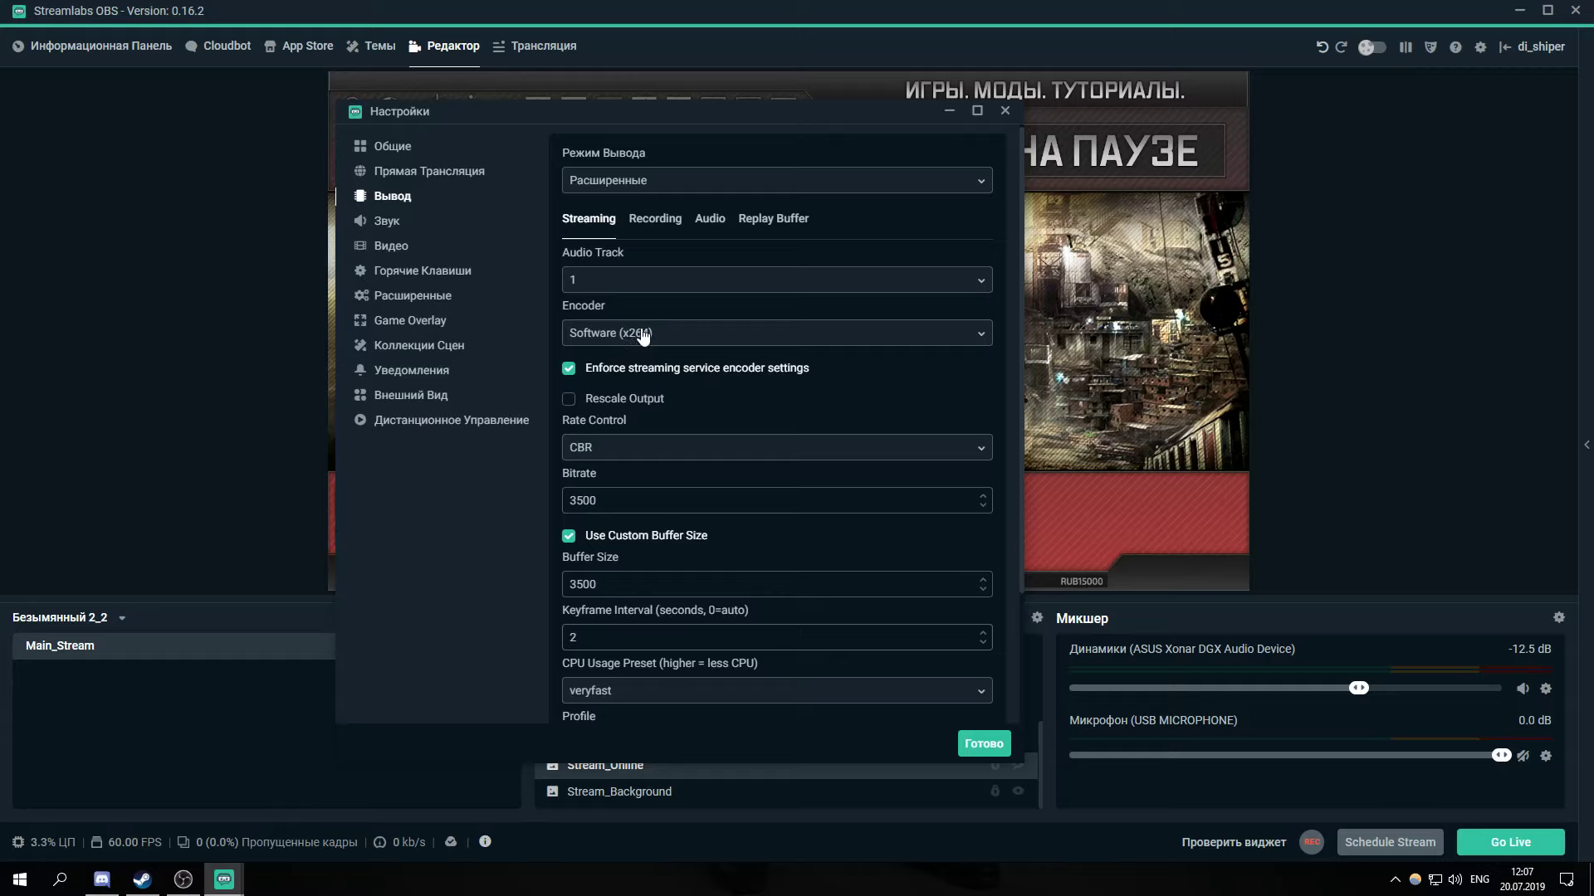
pyautogui.scroll(-2, 735, 411)
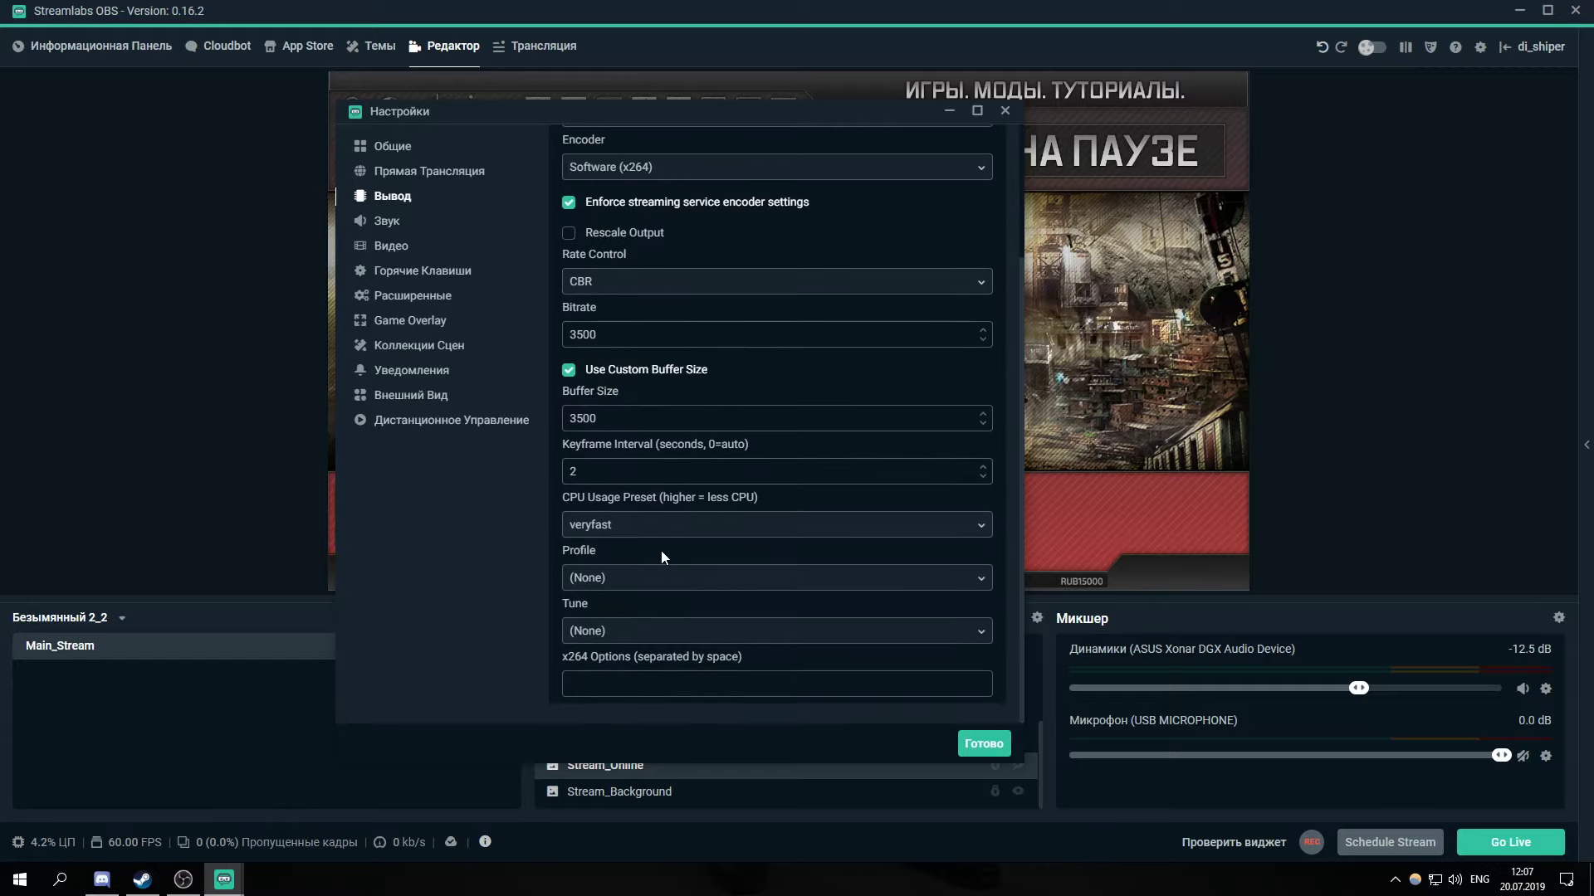
pyautogui.click(637, 526)
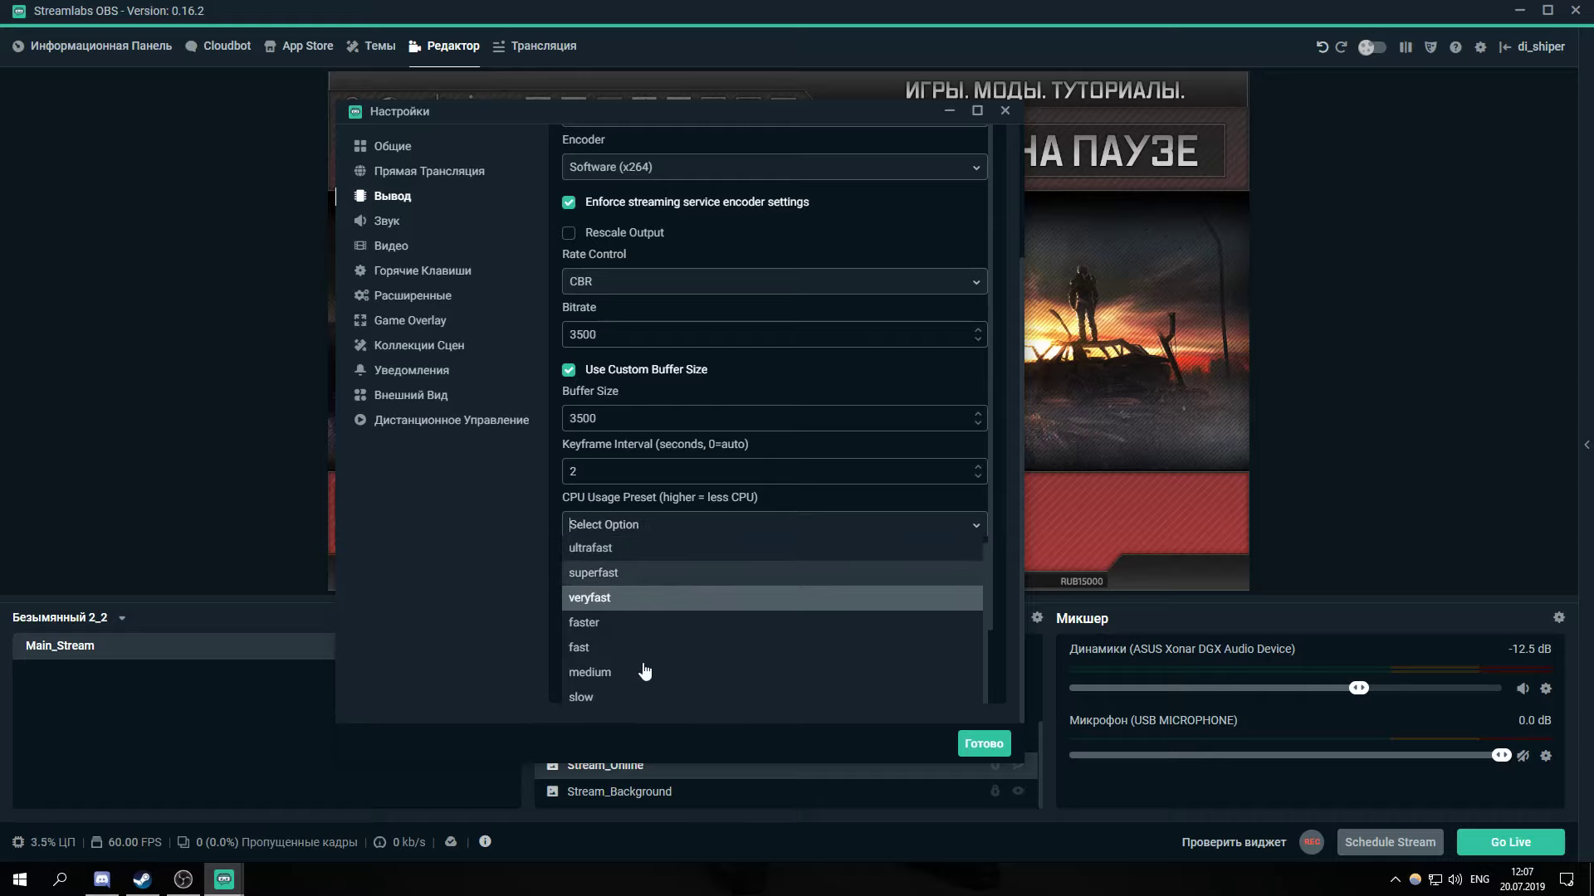
pyautogui.scroll(-1, 633, 669)
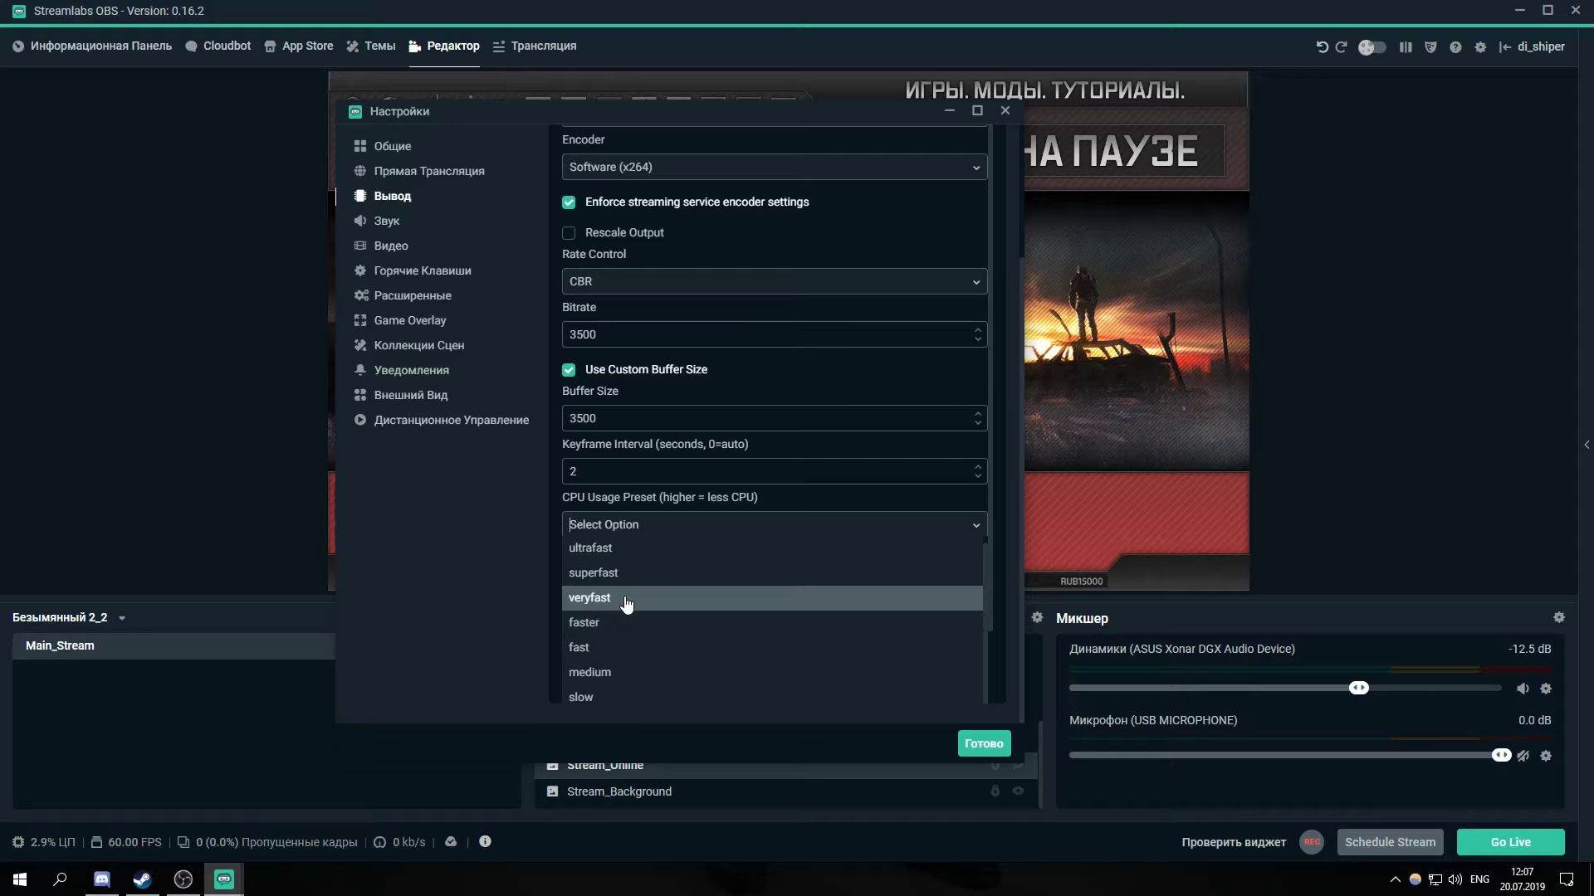
pyautogui.scroll(-1, 628, 618)
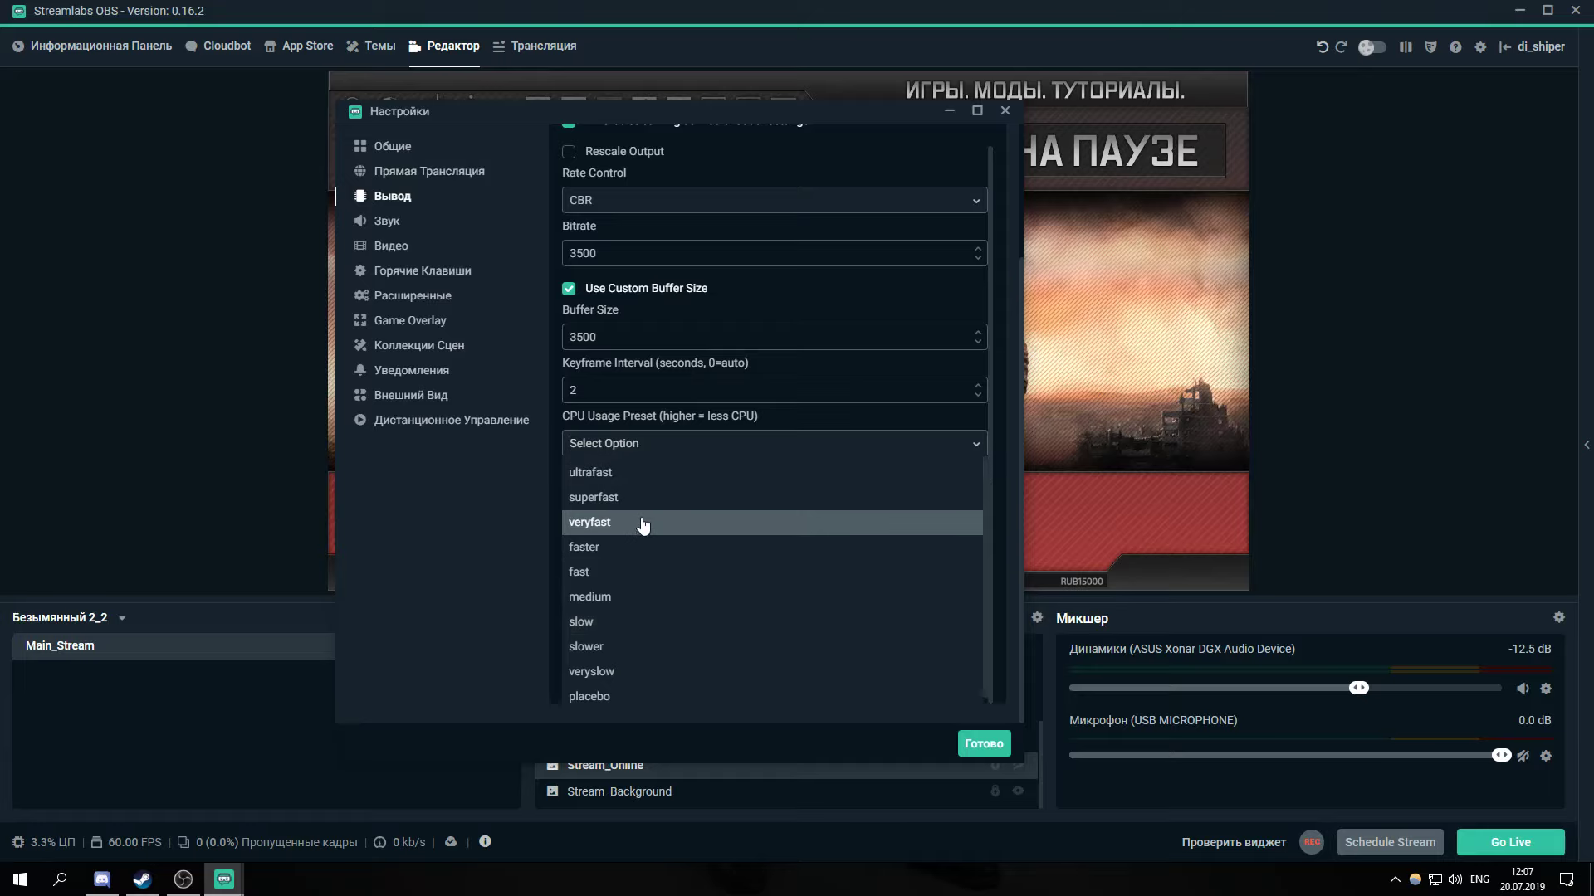
pyautogui.scroll(1, 630, 540)
pyautogui.scroll(2, 623, 539)
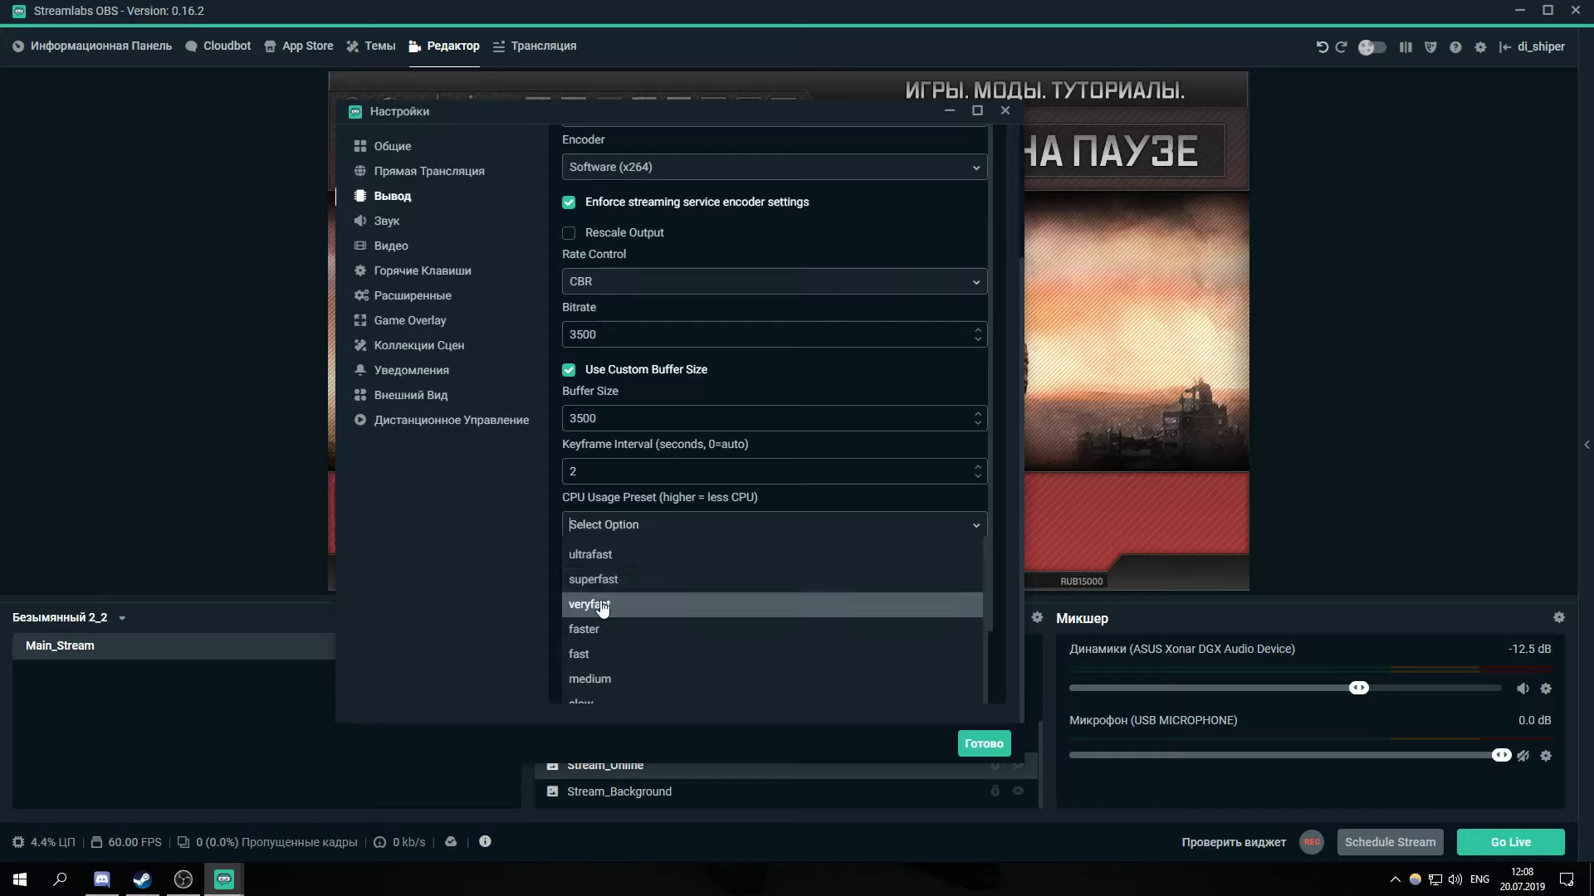
pyautogui.click(460, 625)
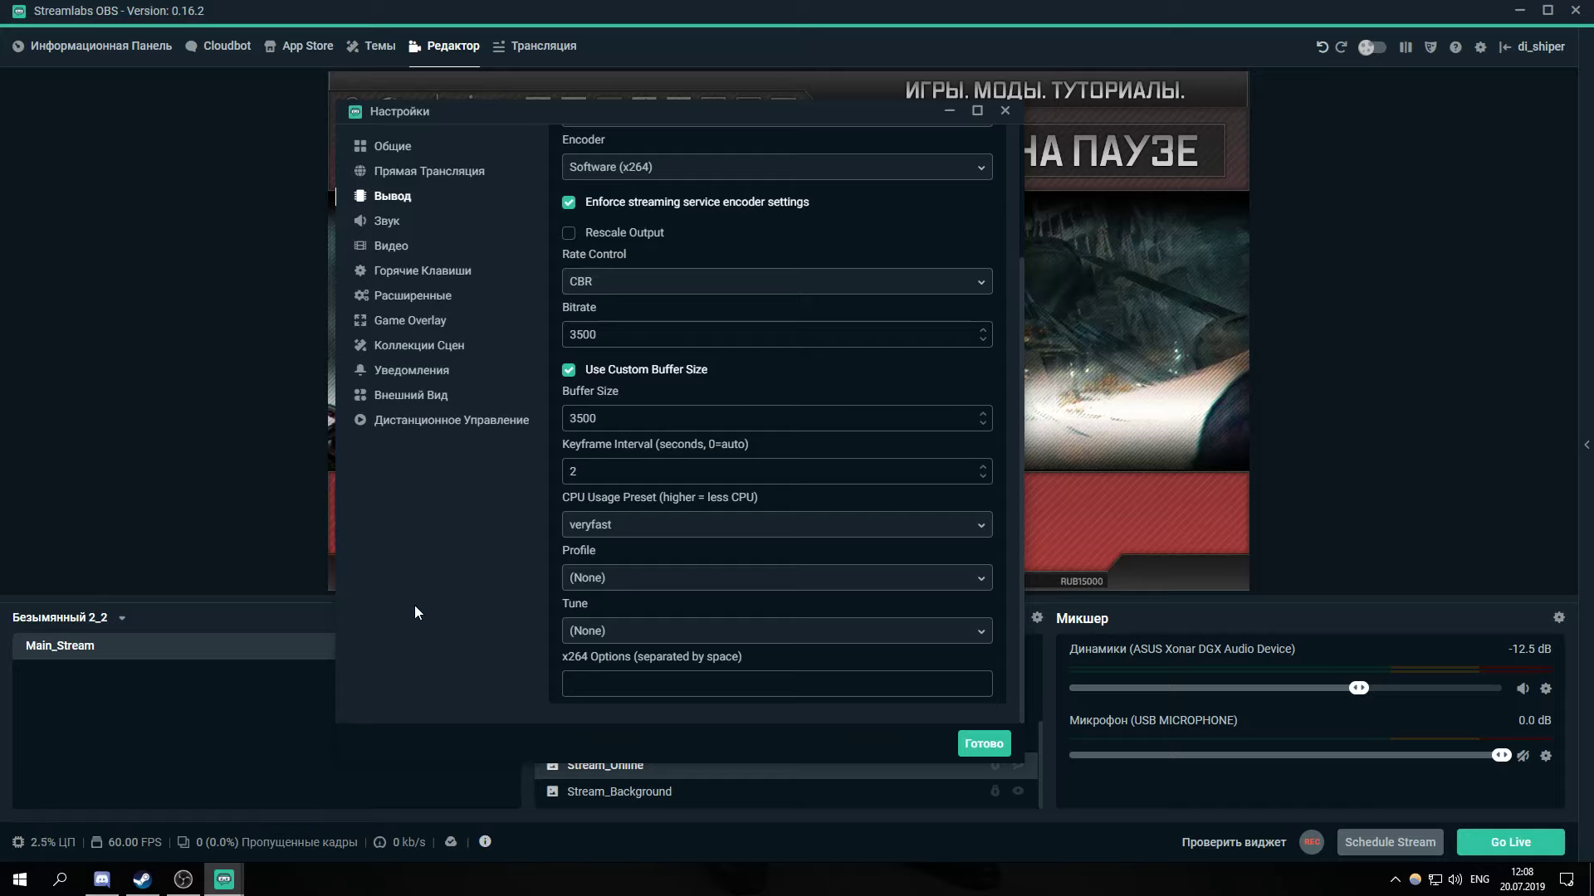
# Set the Profile of the x264 streaming encoder to high
pyautogui.click(623, 580)
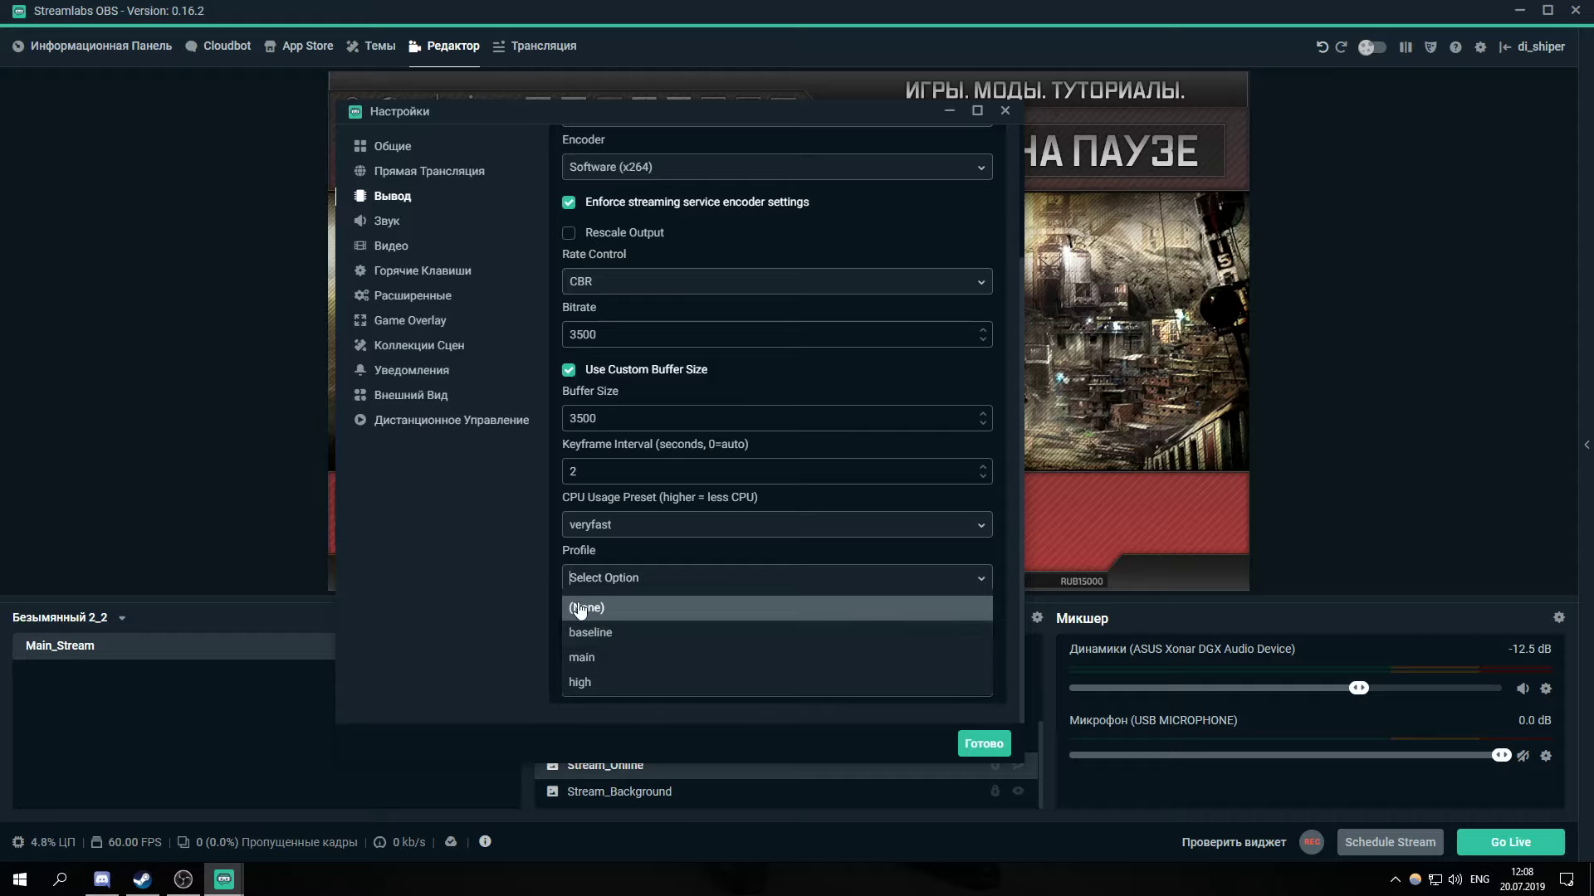
pyautogui.click(610, 682)
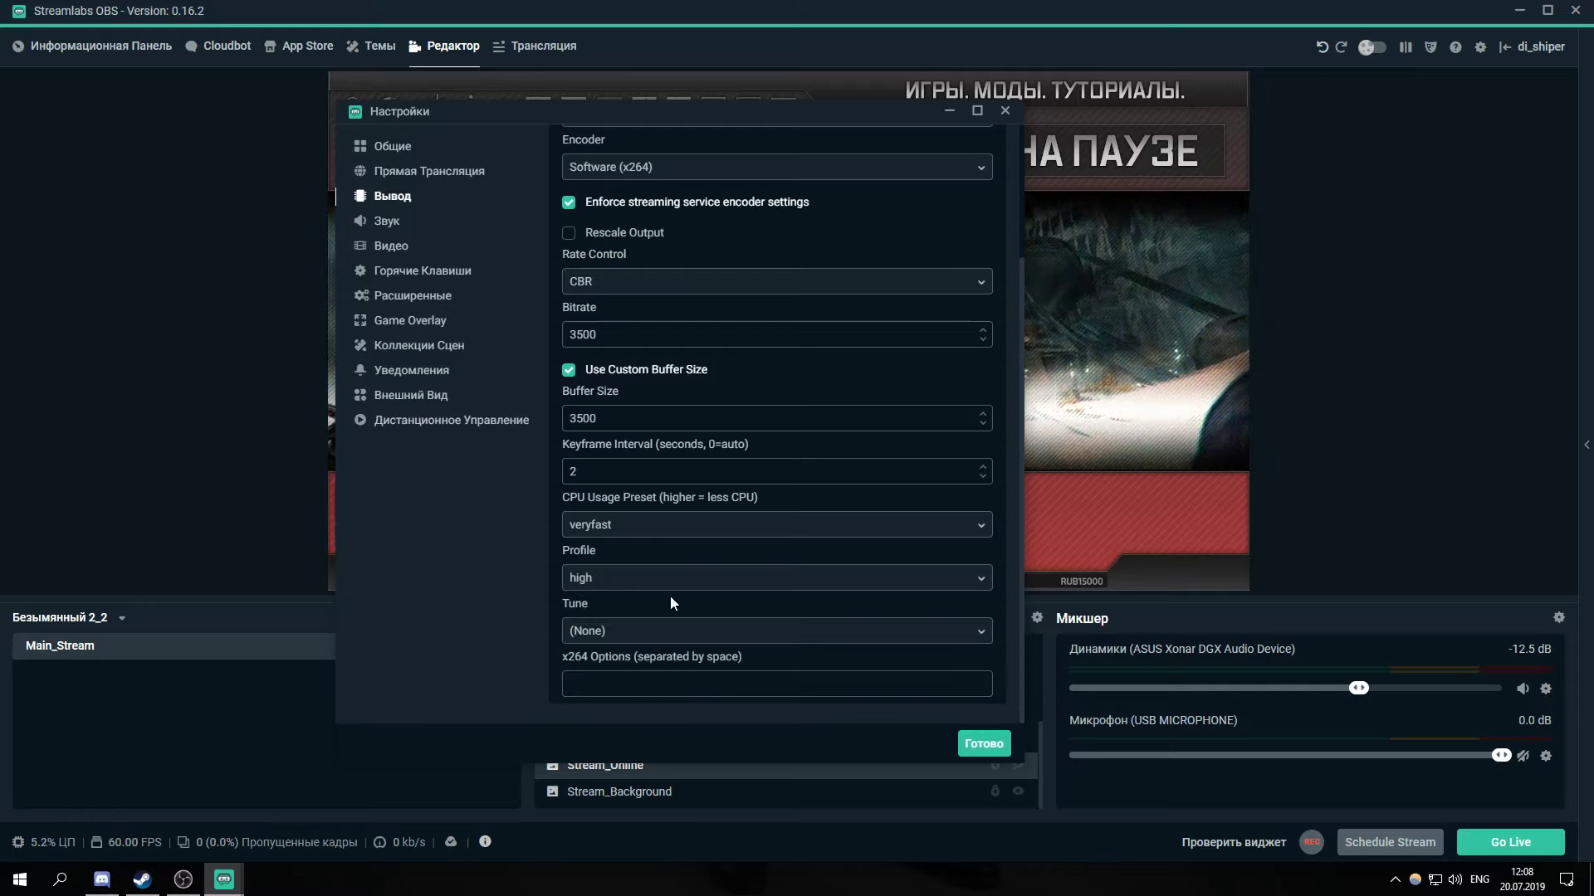
pyautogui.click(633, 586)
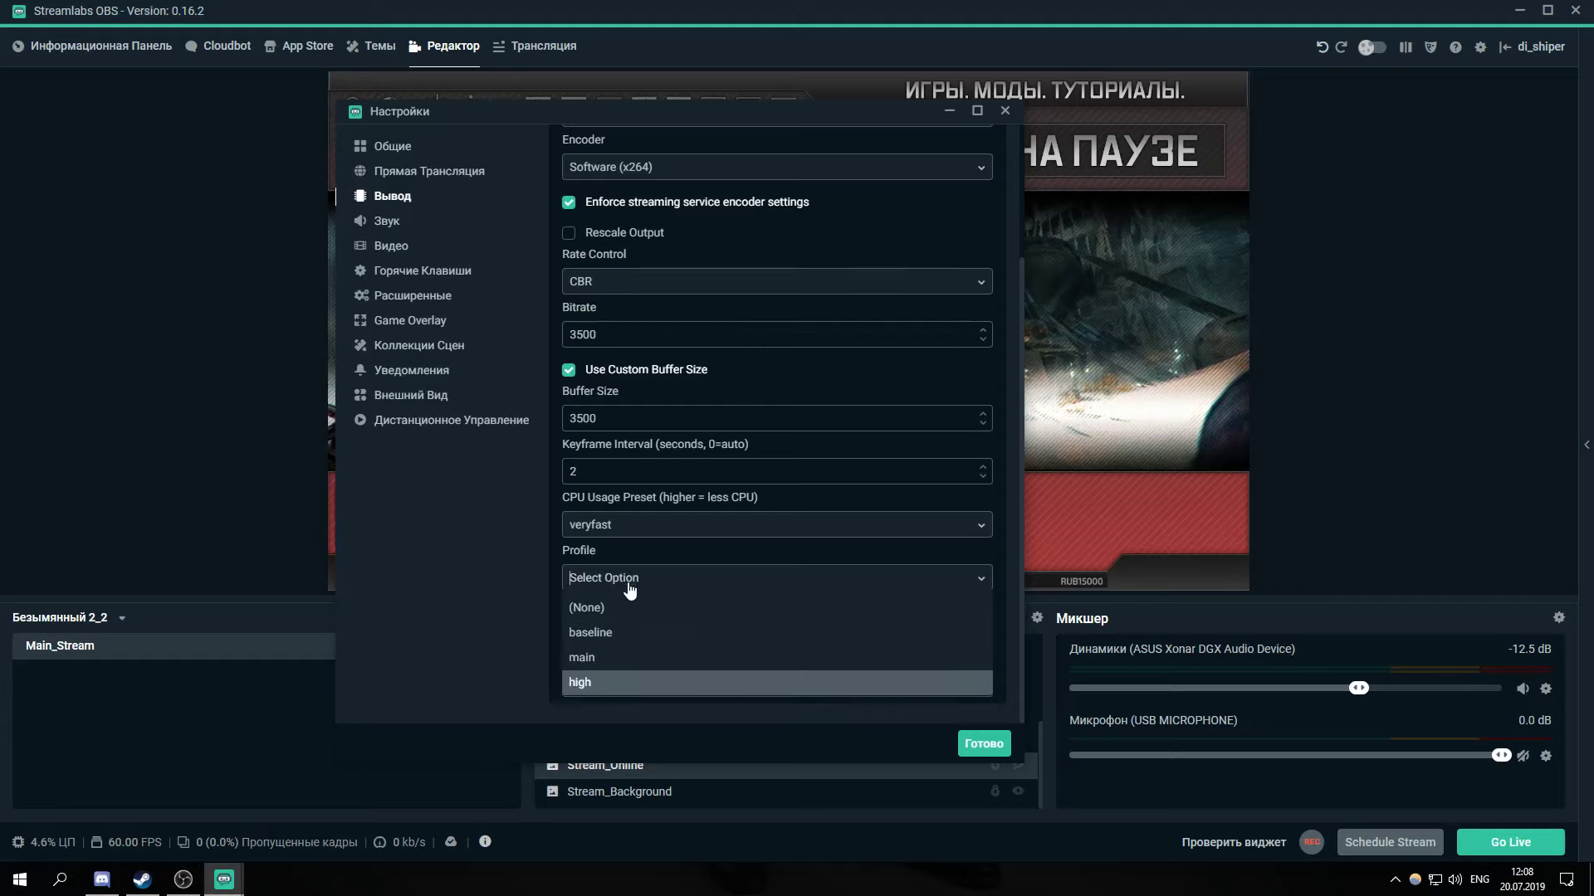
pyautogui.click(584, 684)
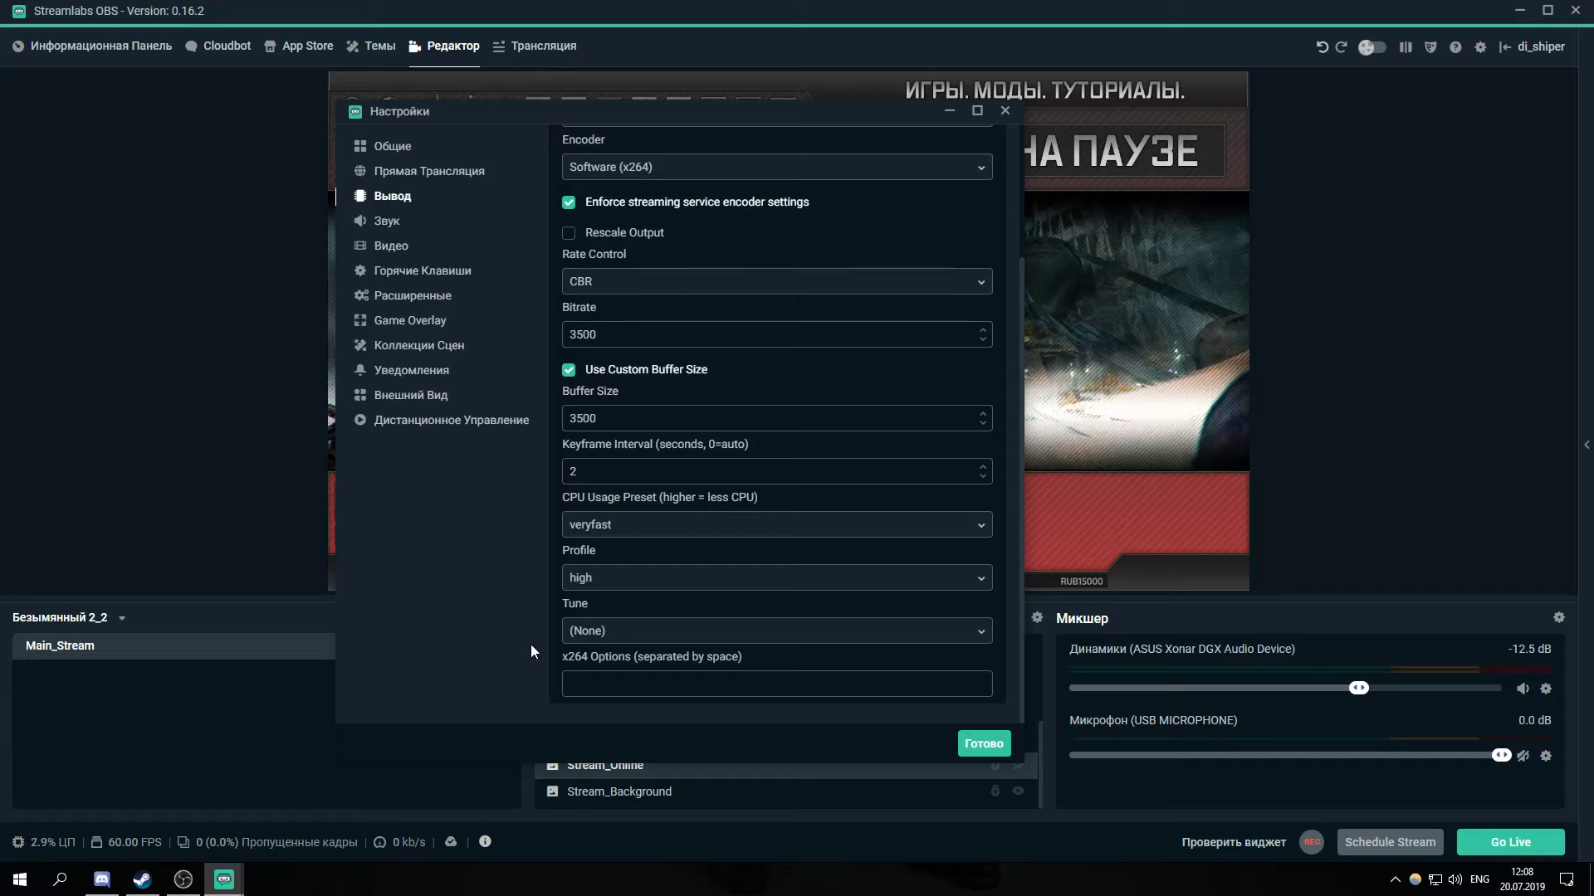
# Review the Tune options of the streaming encoder, keep (None) selected, and leave the x264 options empty
pyautogui.click(624, 632)
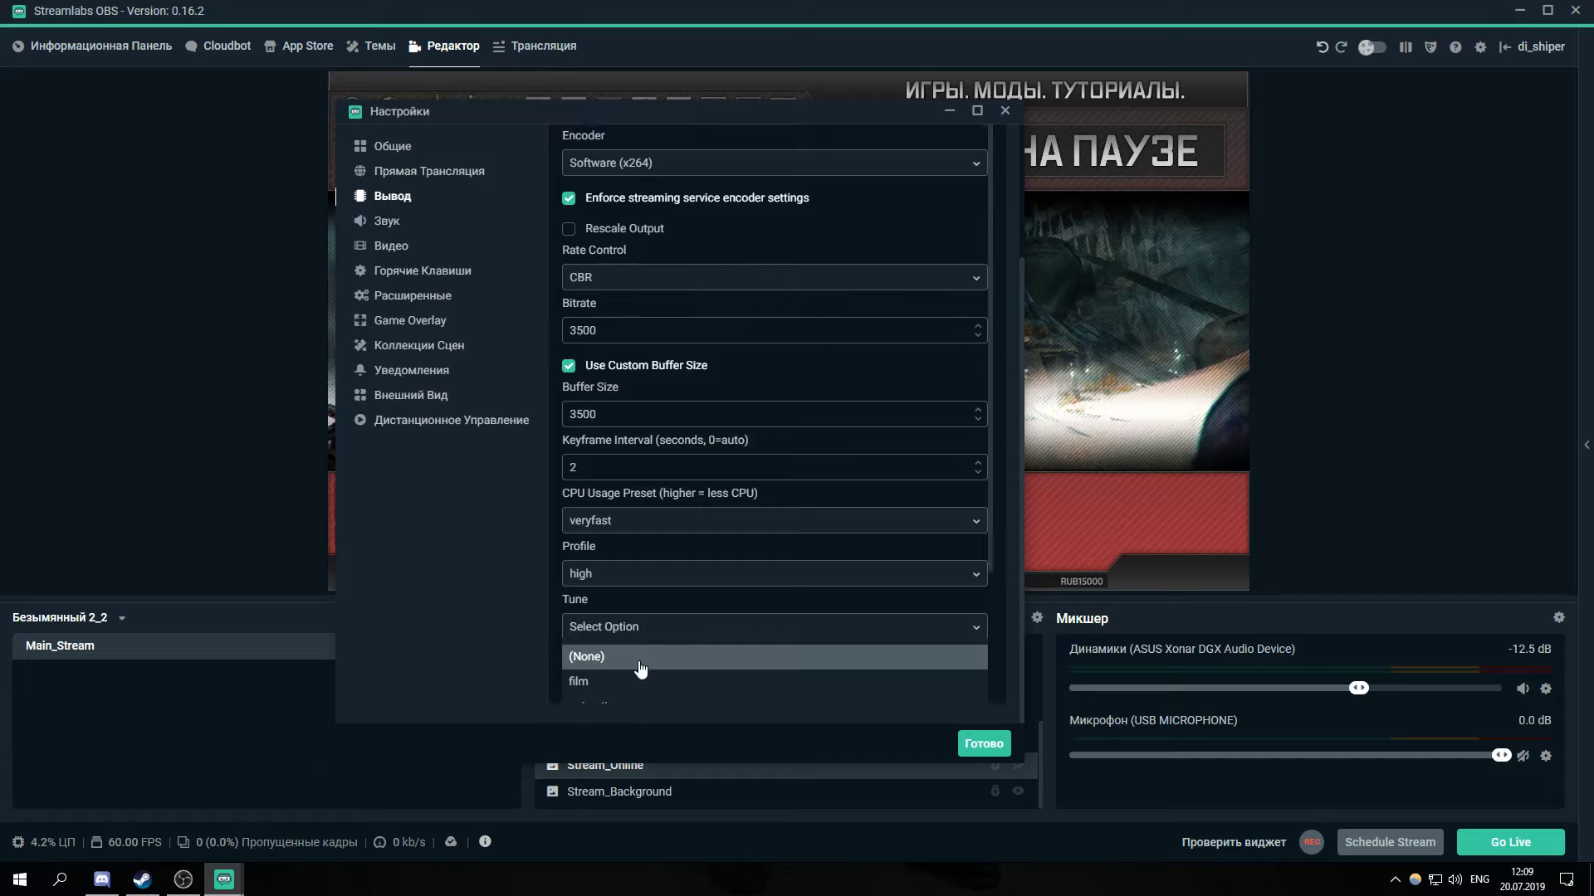
pyautogui.scroll(-3, 641, 669)
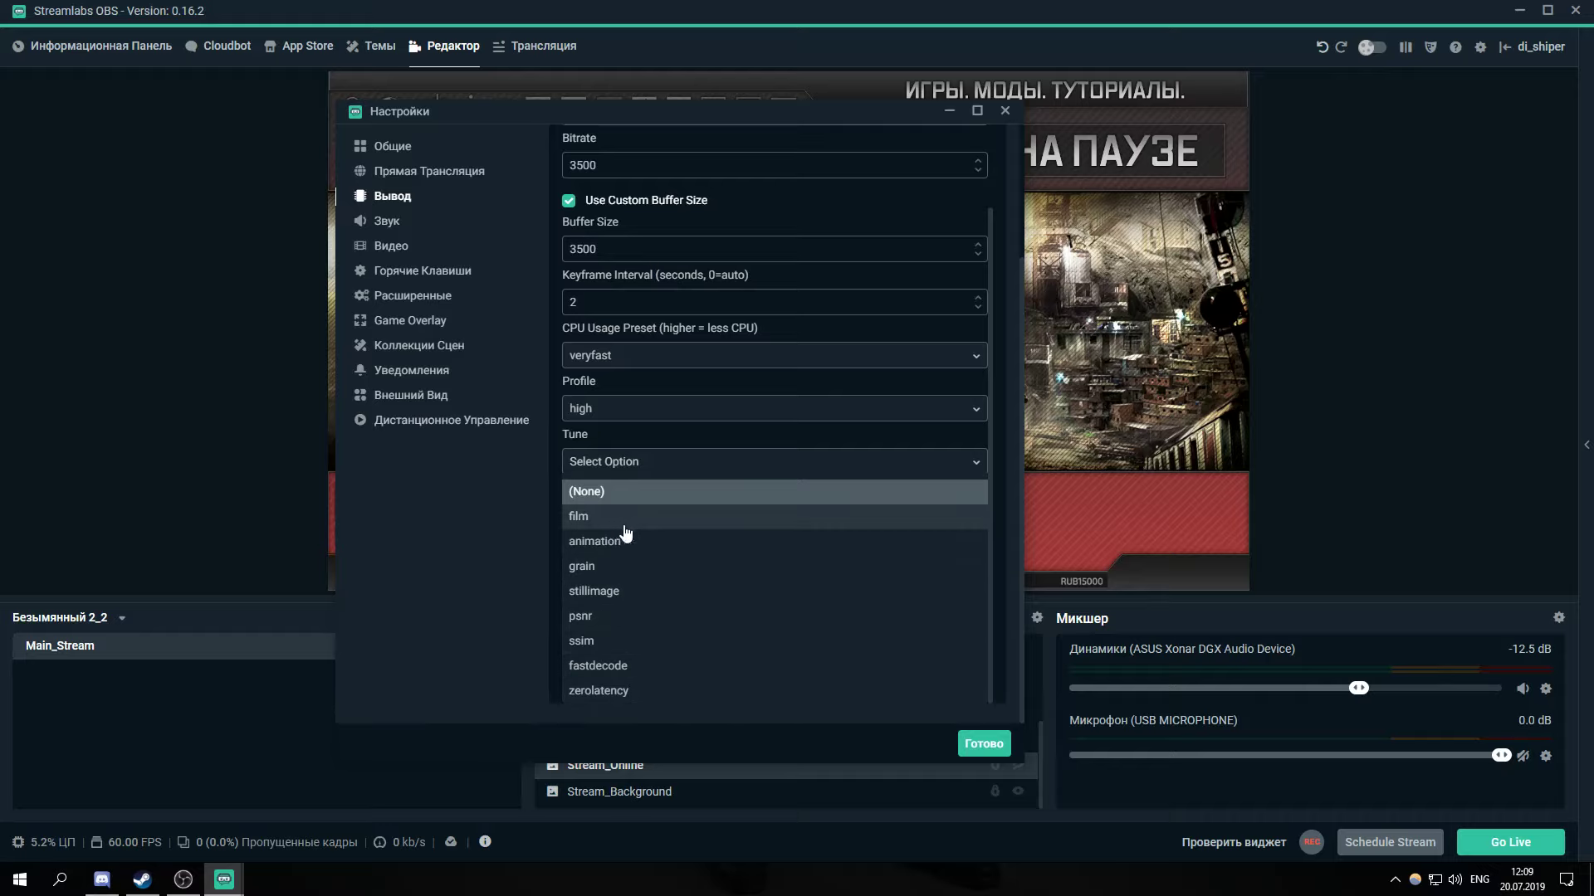
pyautogui.click(605, 495)
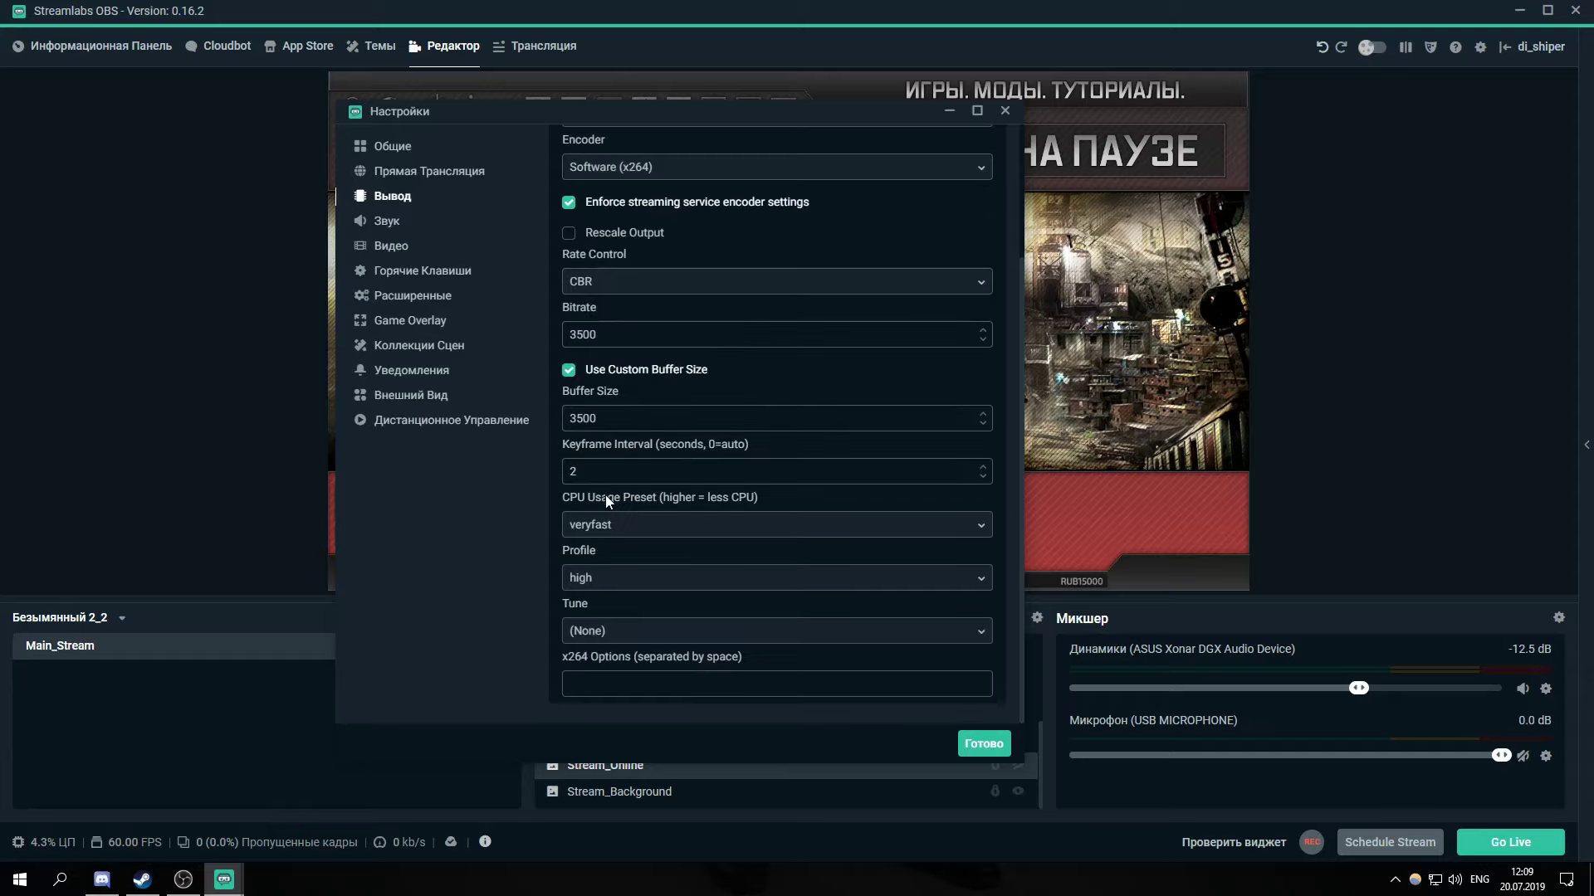
pyautogui.click(620, 635)
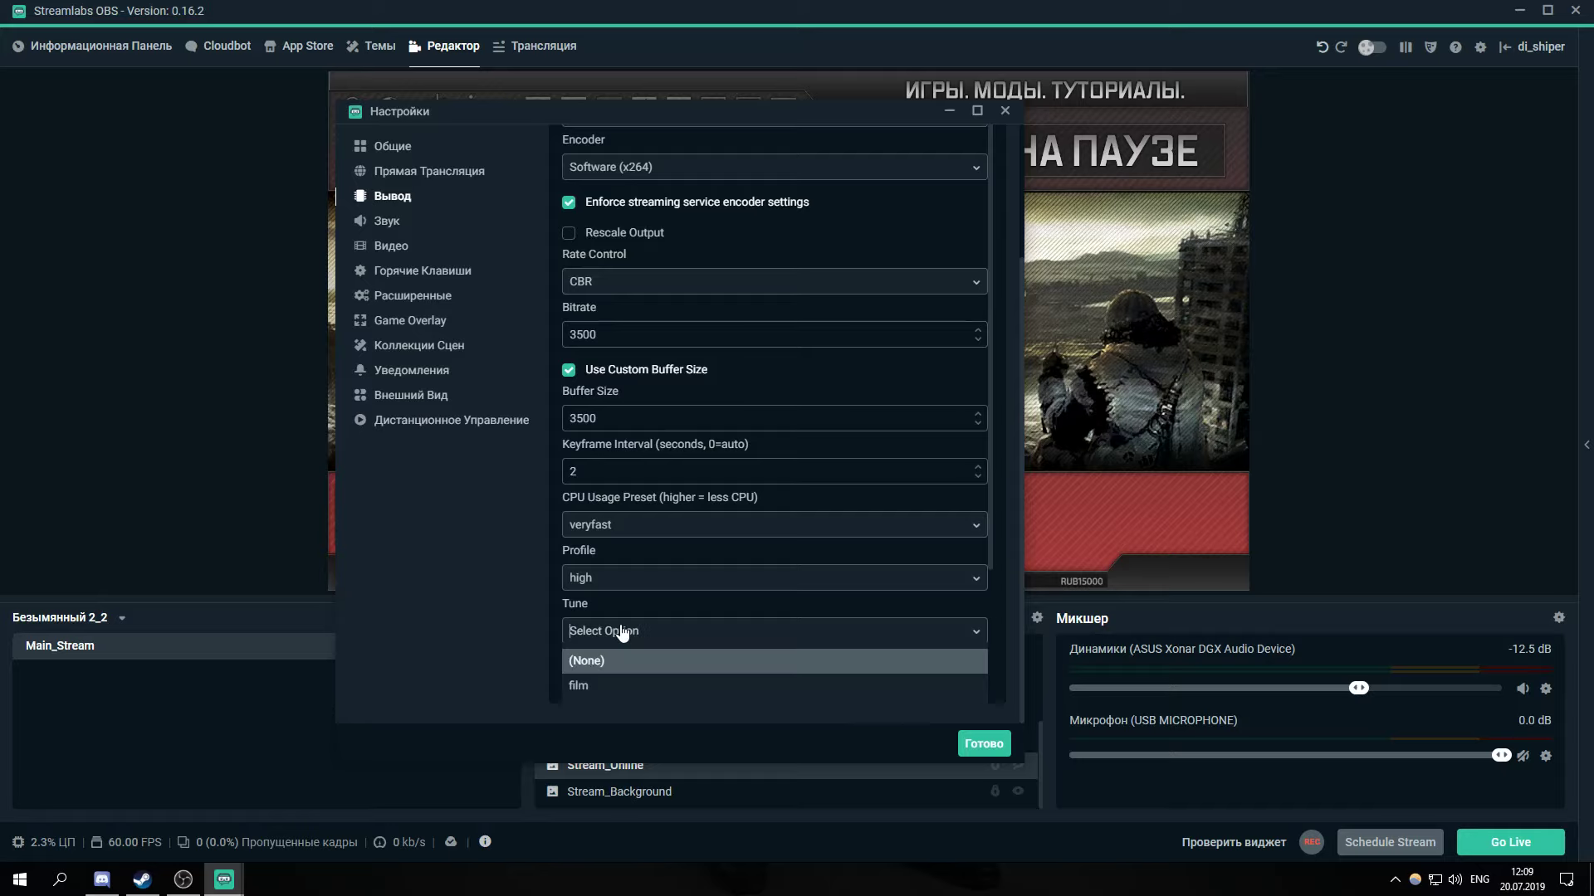
pyautogui.click(586, 661)
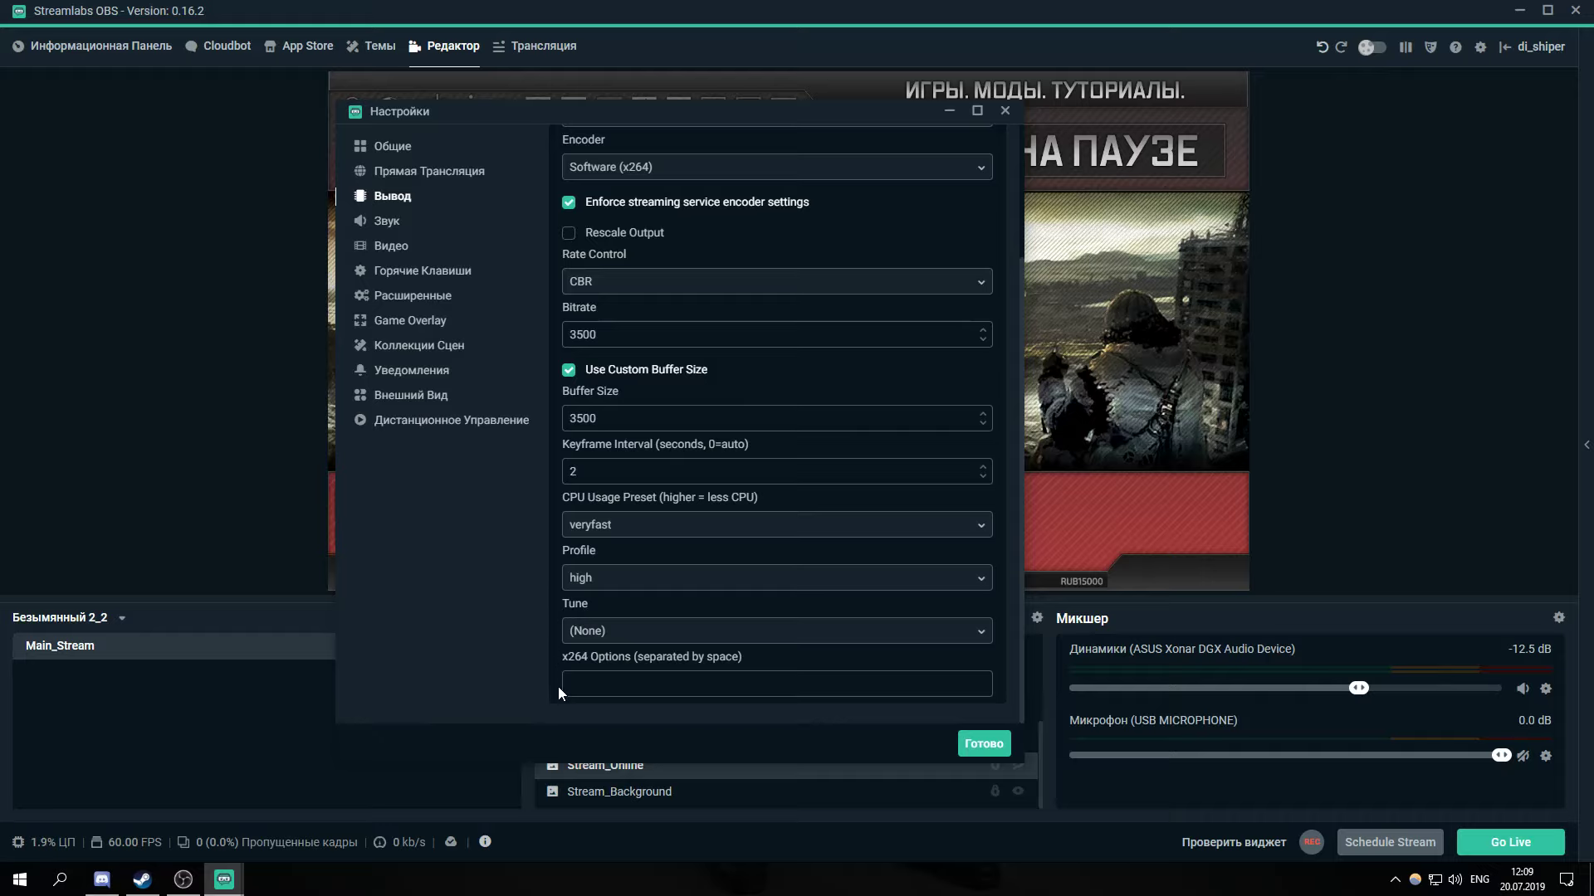
pyautogui.click(600, 677)
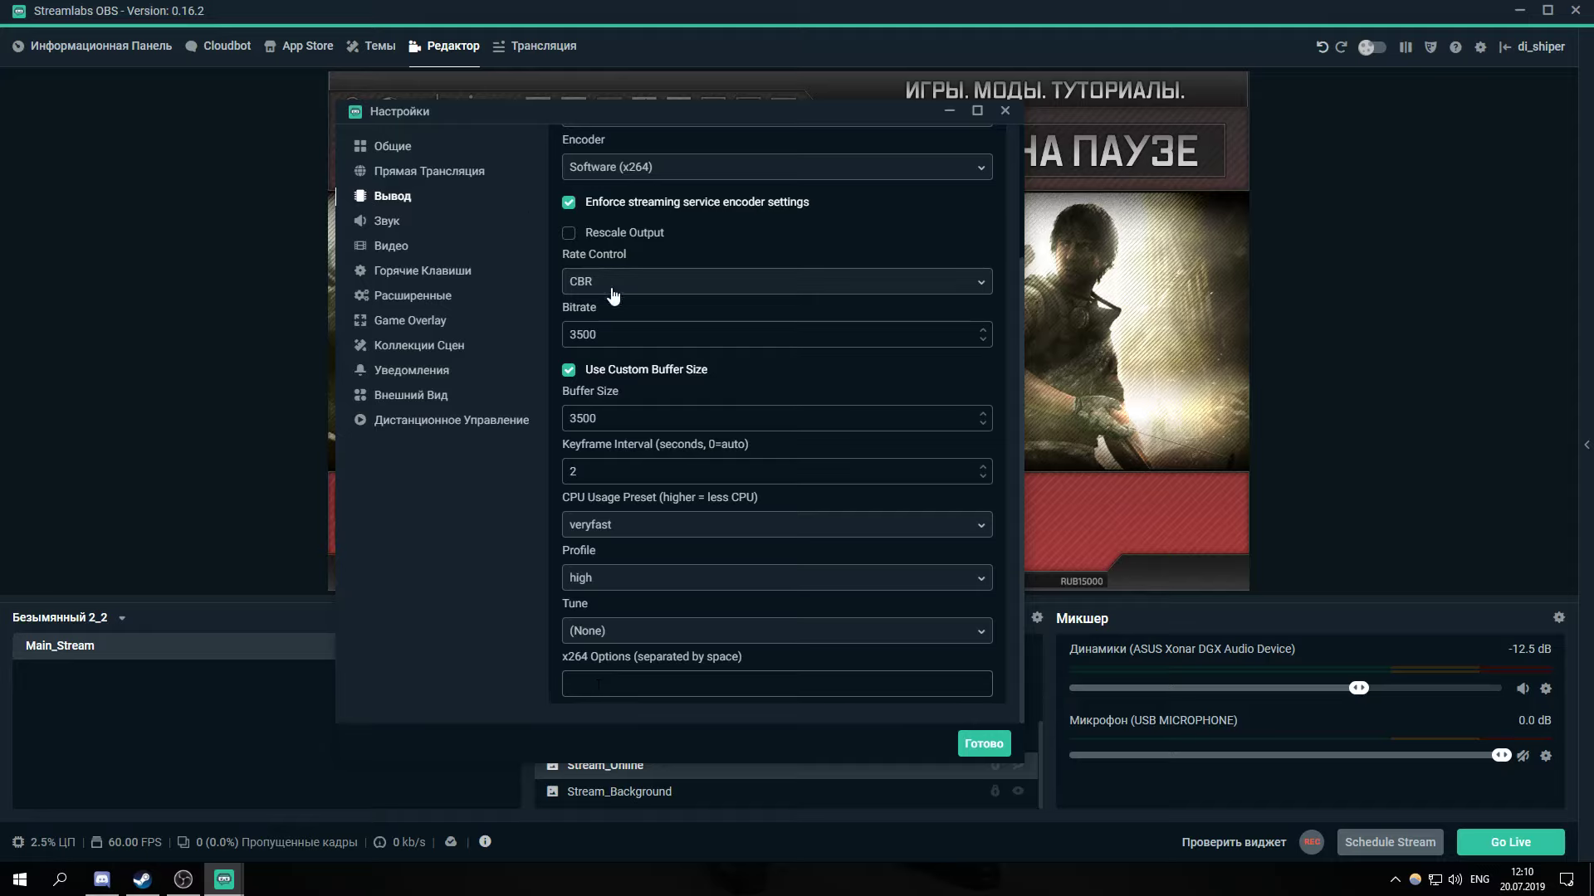
# Switch to the Recording output settings and choose Стандартные as the recording type
pyautogui.scroll(2, 747, 261)
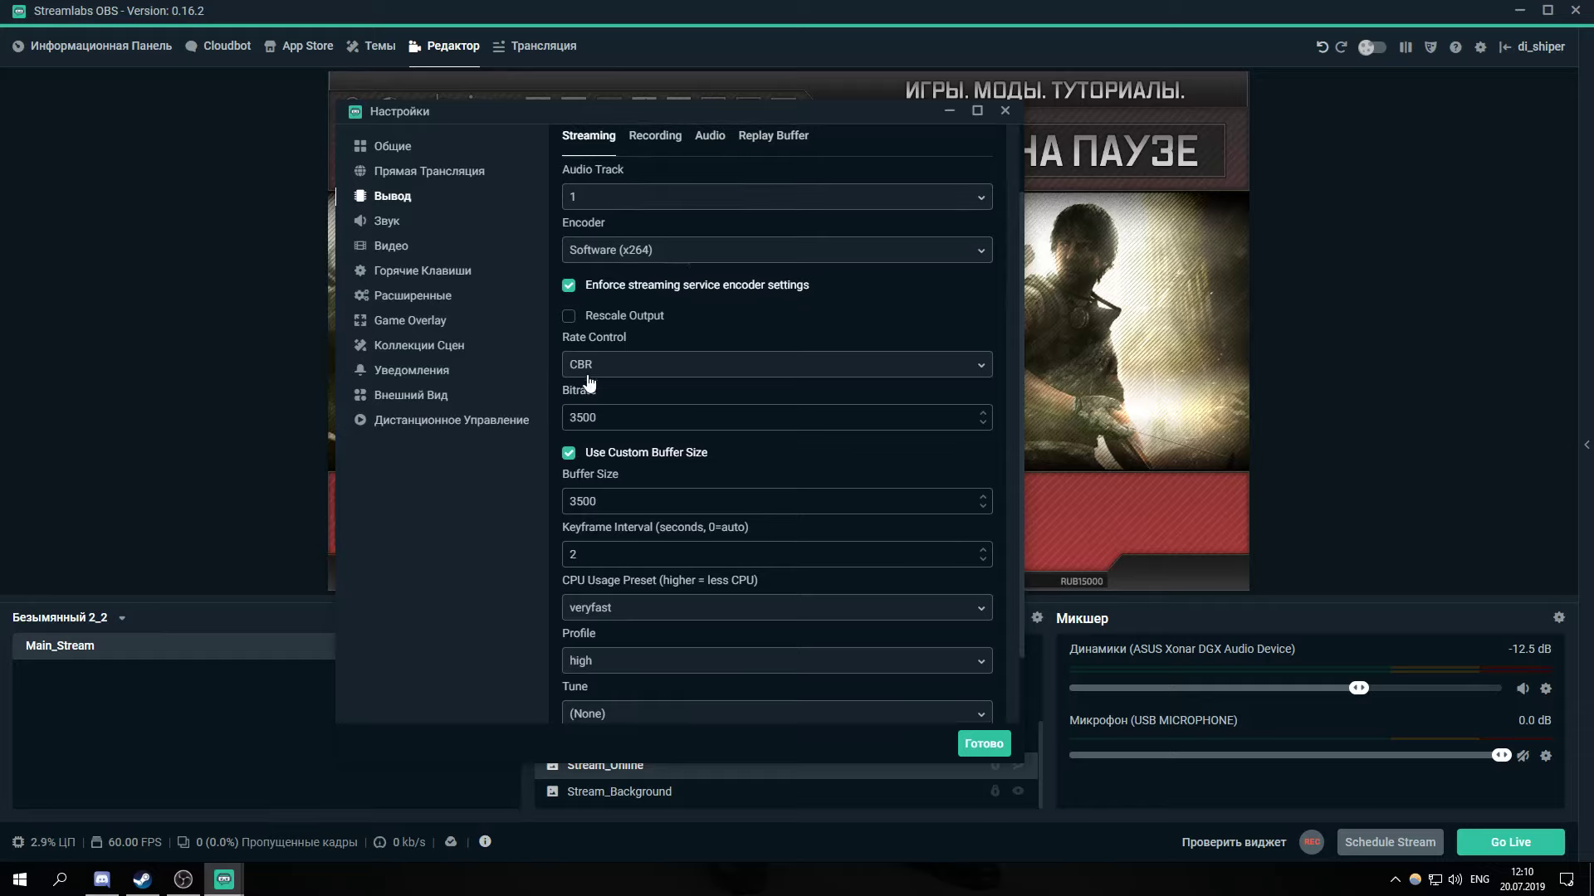
pyautogui.scroll(-2, 654, 486)
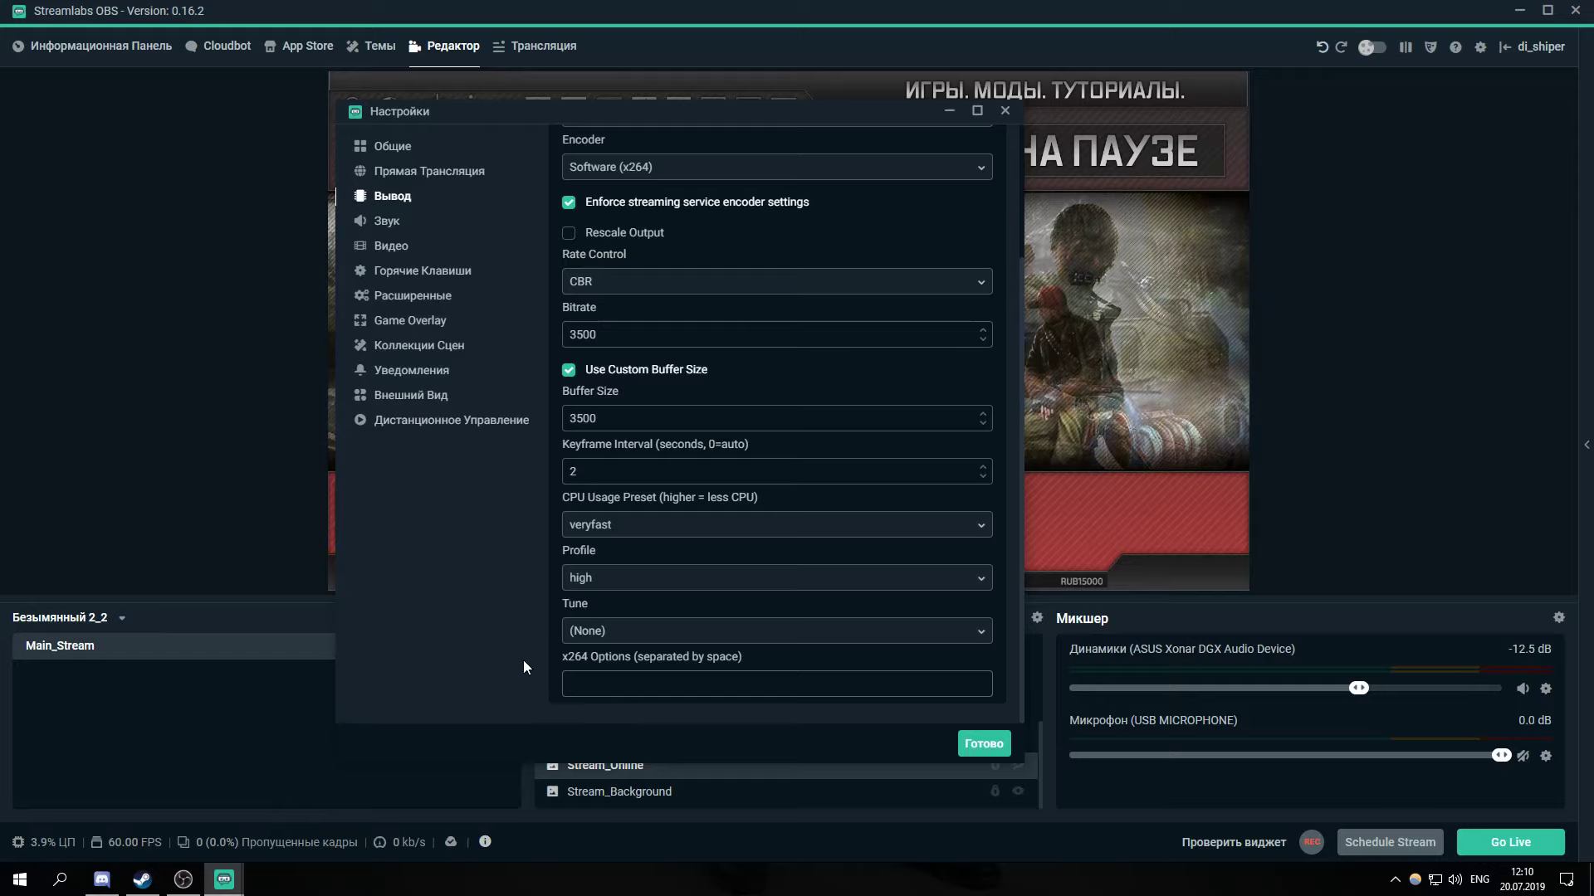
pyautogui.scroll(4, 680, 249)
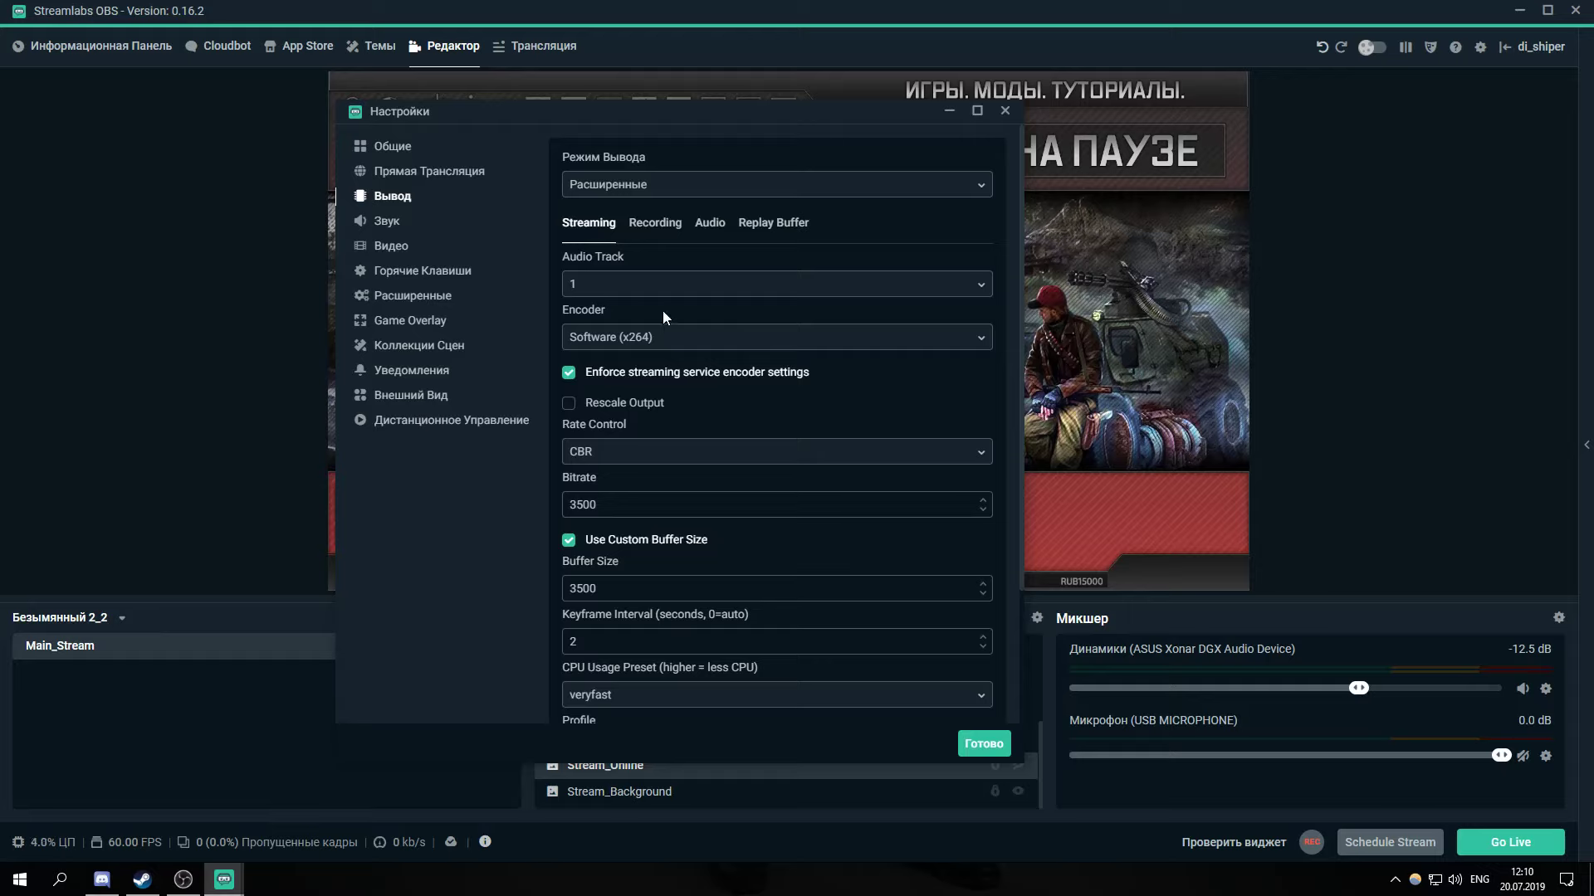
pyautogui.click(644, 228)
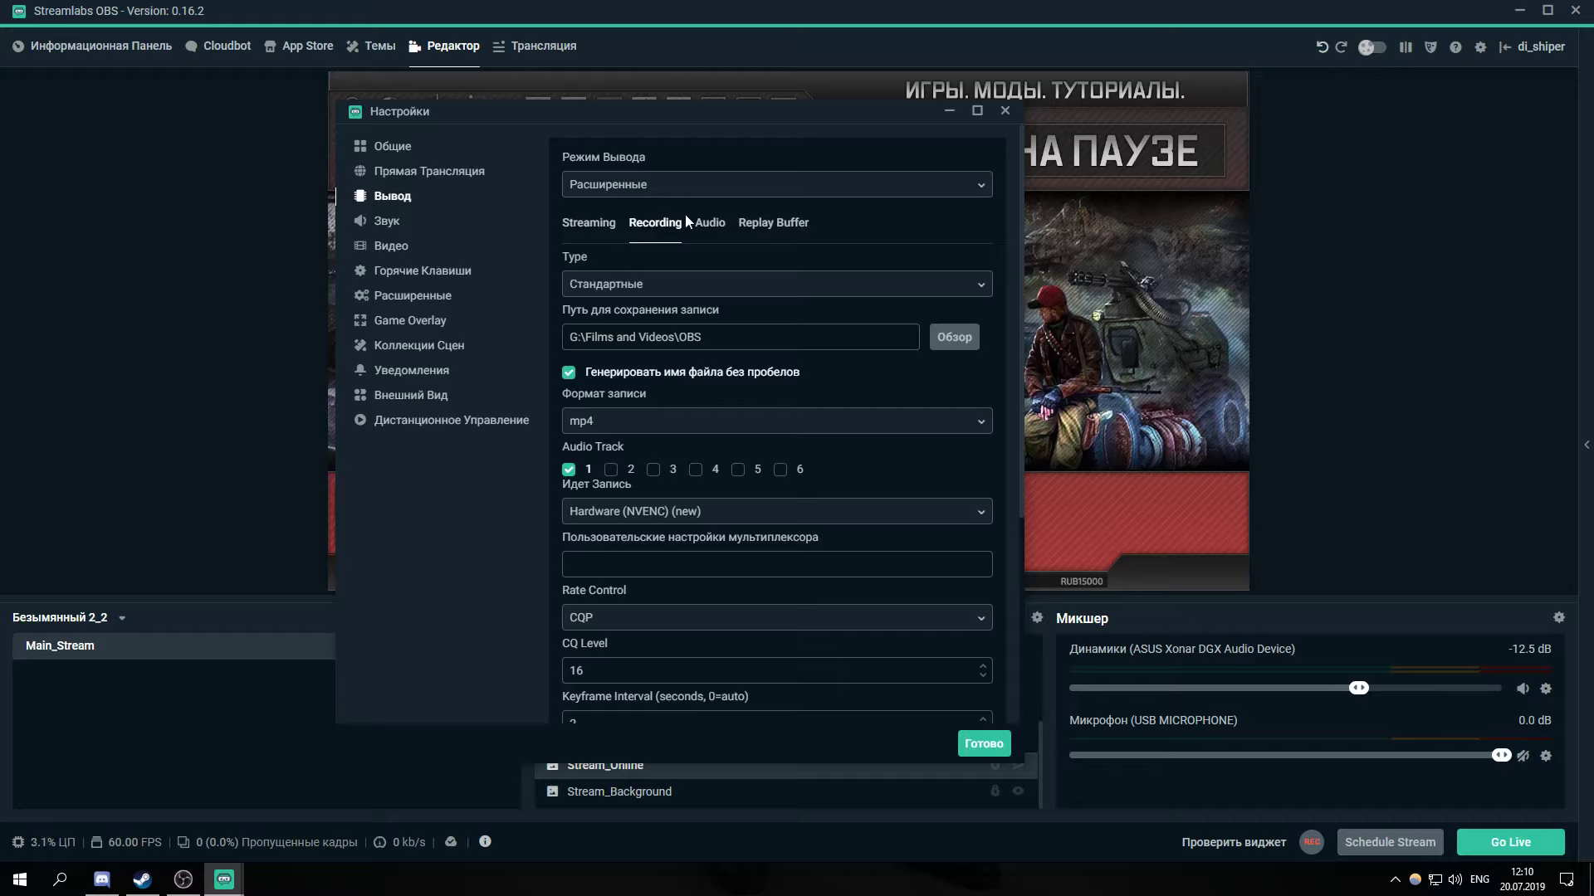
pyautogui.click(661, 288)
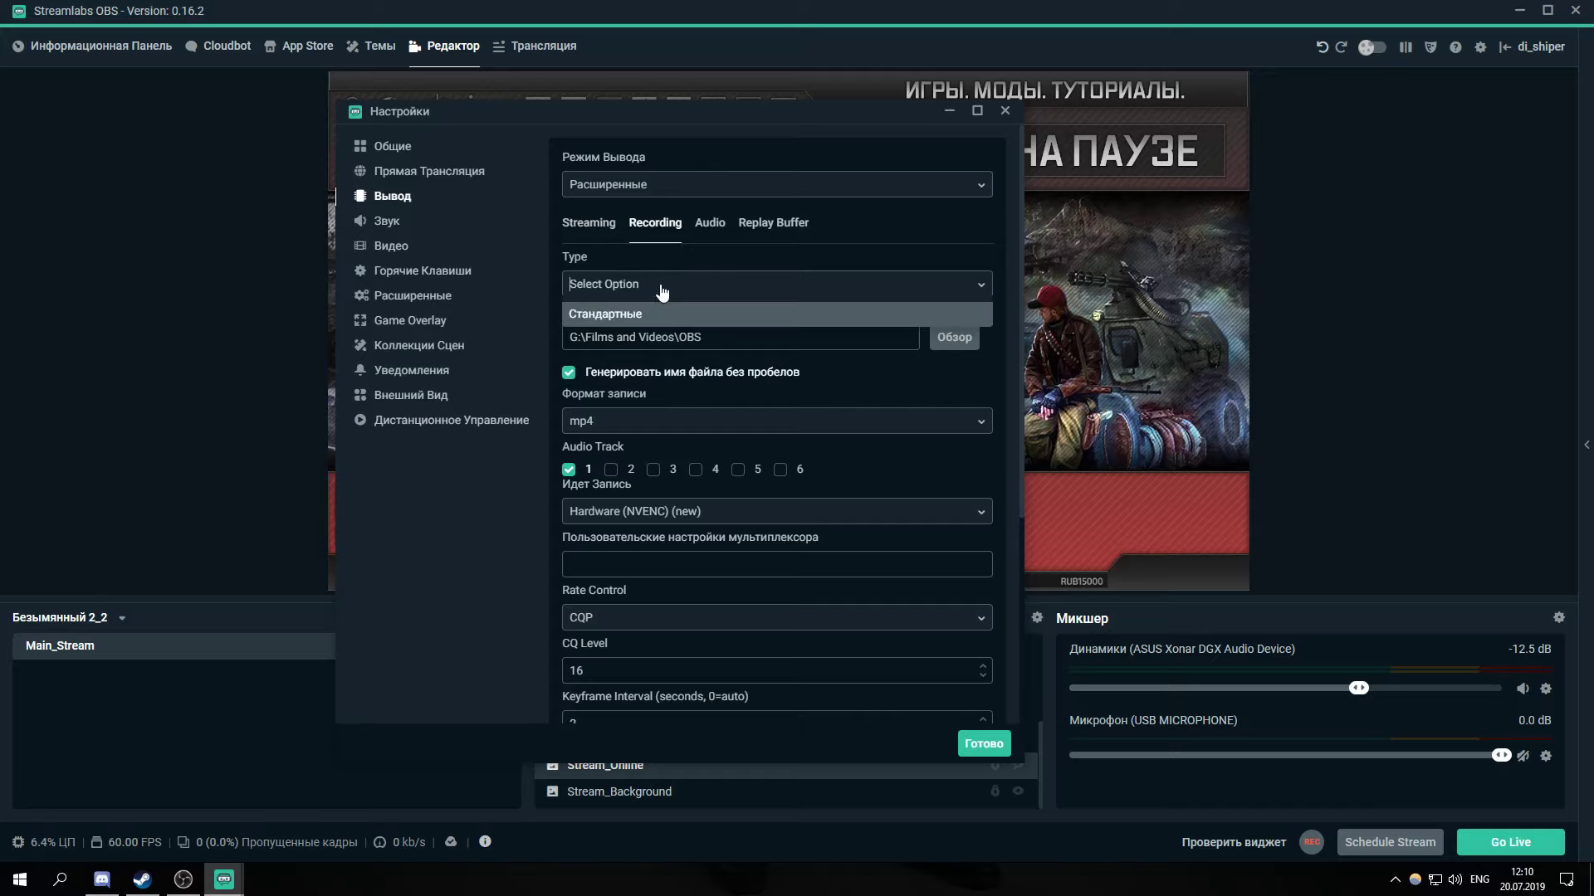
pyautogui.click(635, 314)
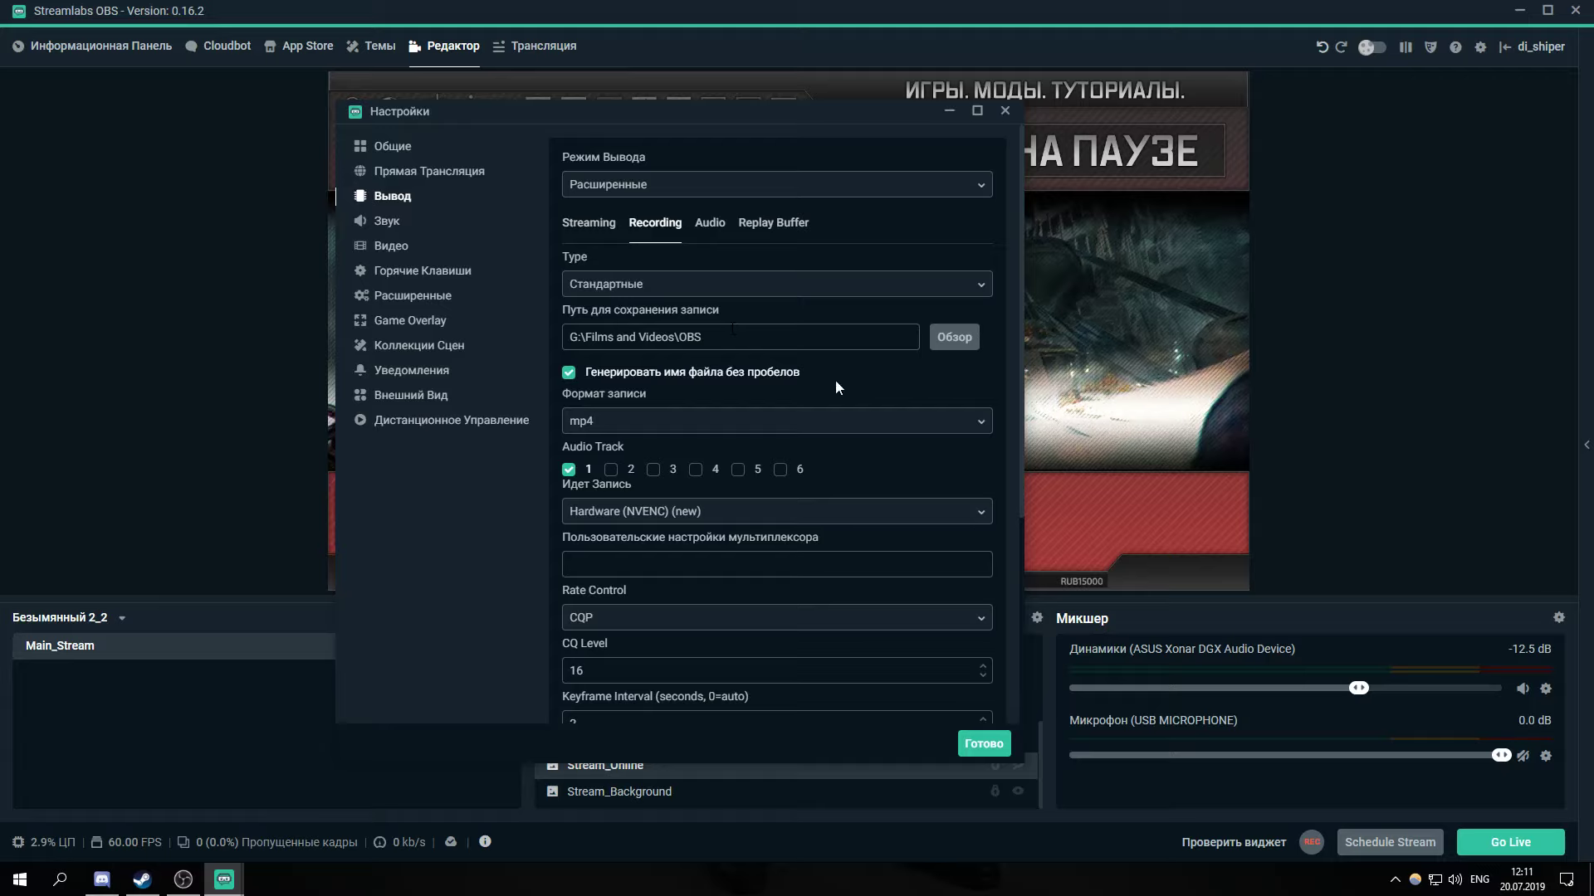
# Examine the available recording formats and keep mp4 as the chosen format
pyautogui.scroll(-1, 836, 383)
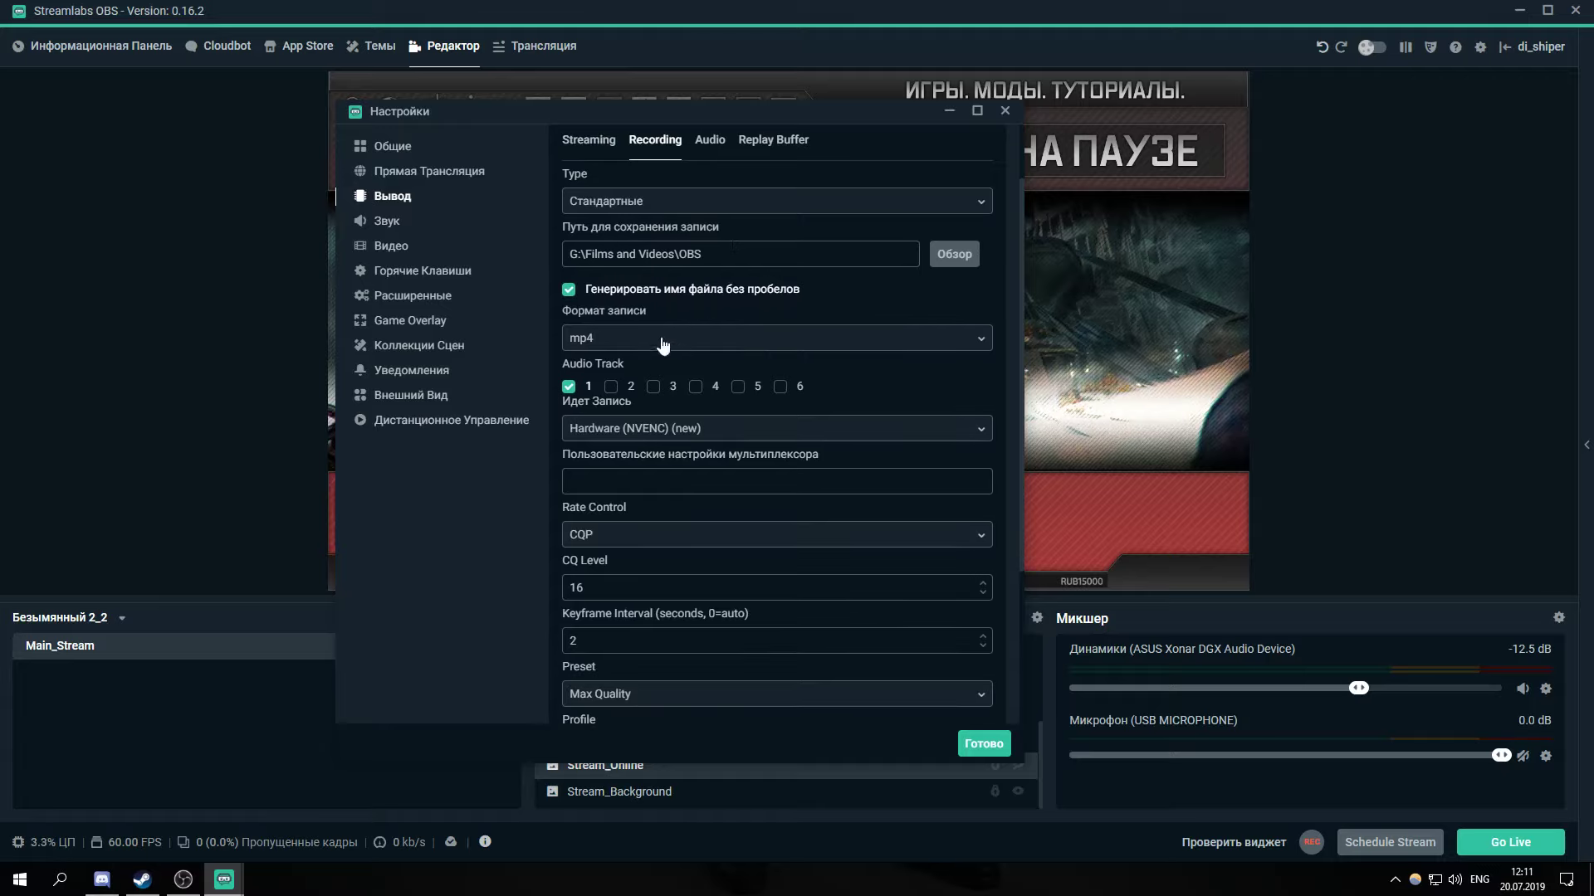
pyautogui.click(706, 340)
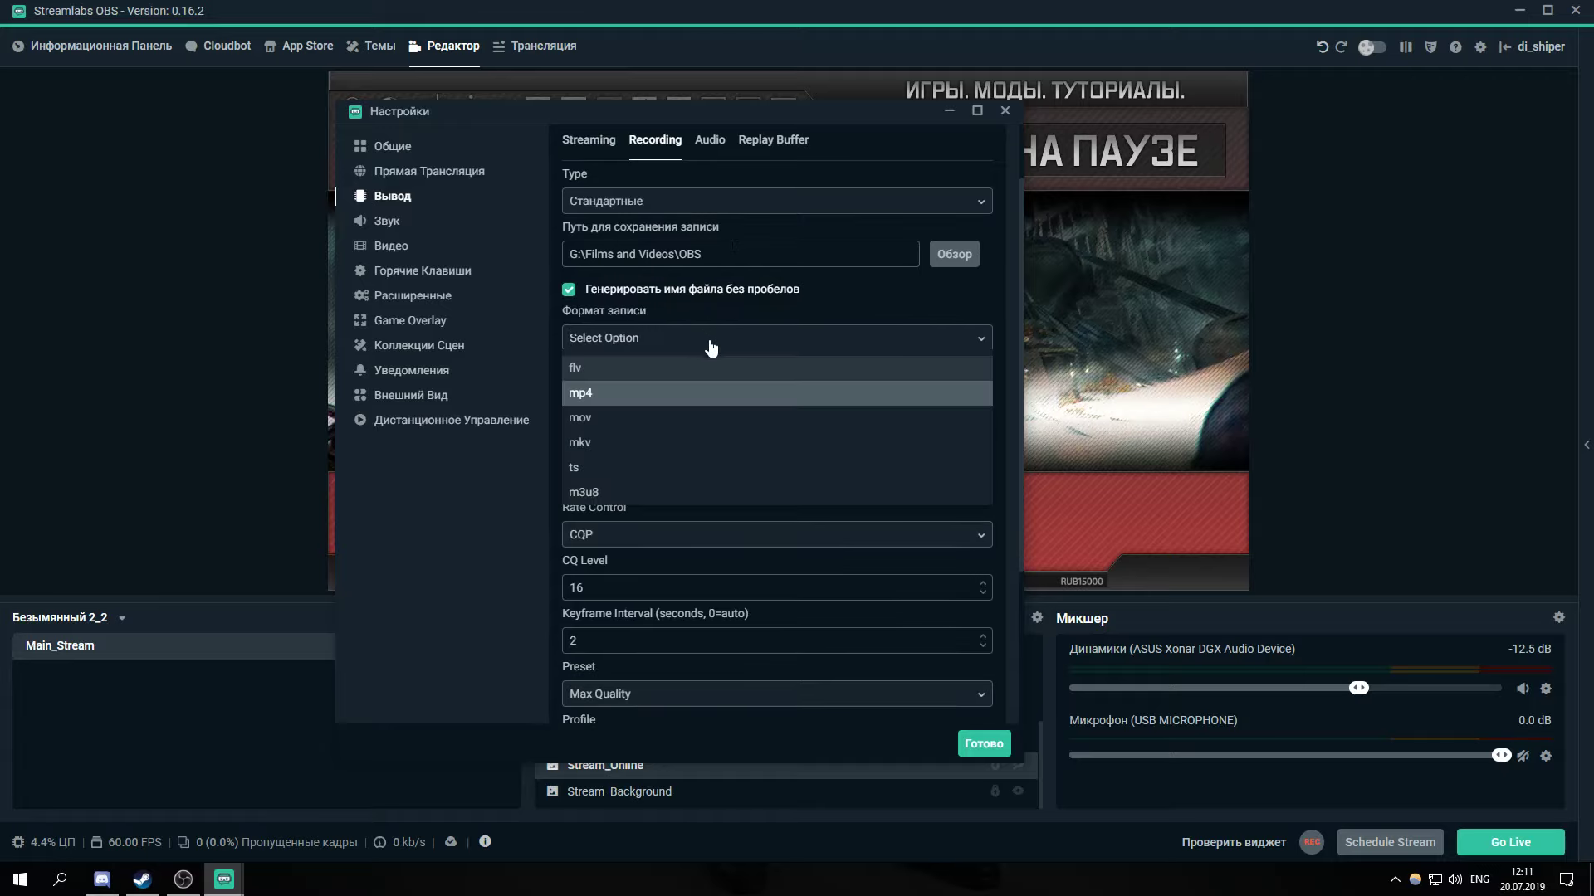
pyautogui.click(586, 396)
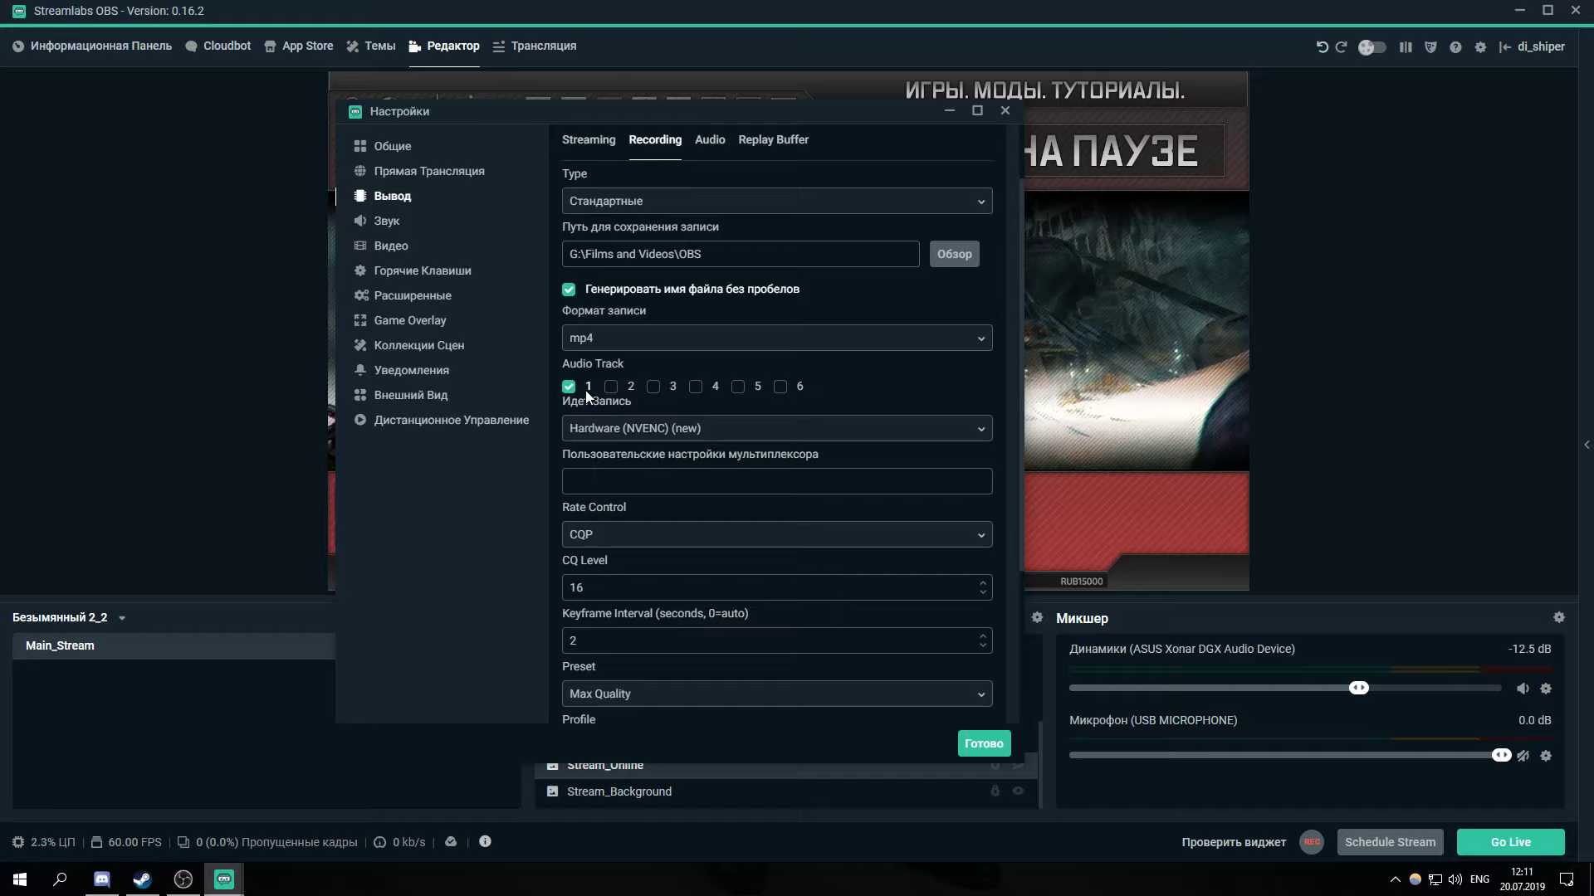
pyautogui.click(611, 340)
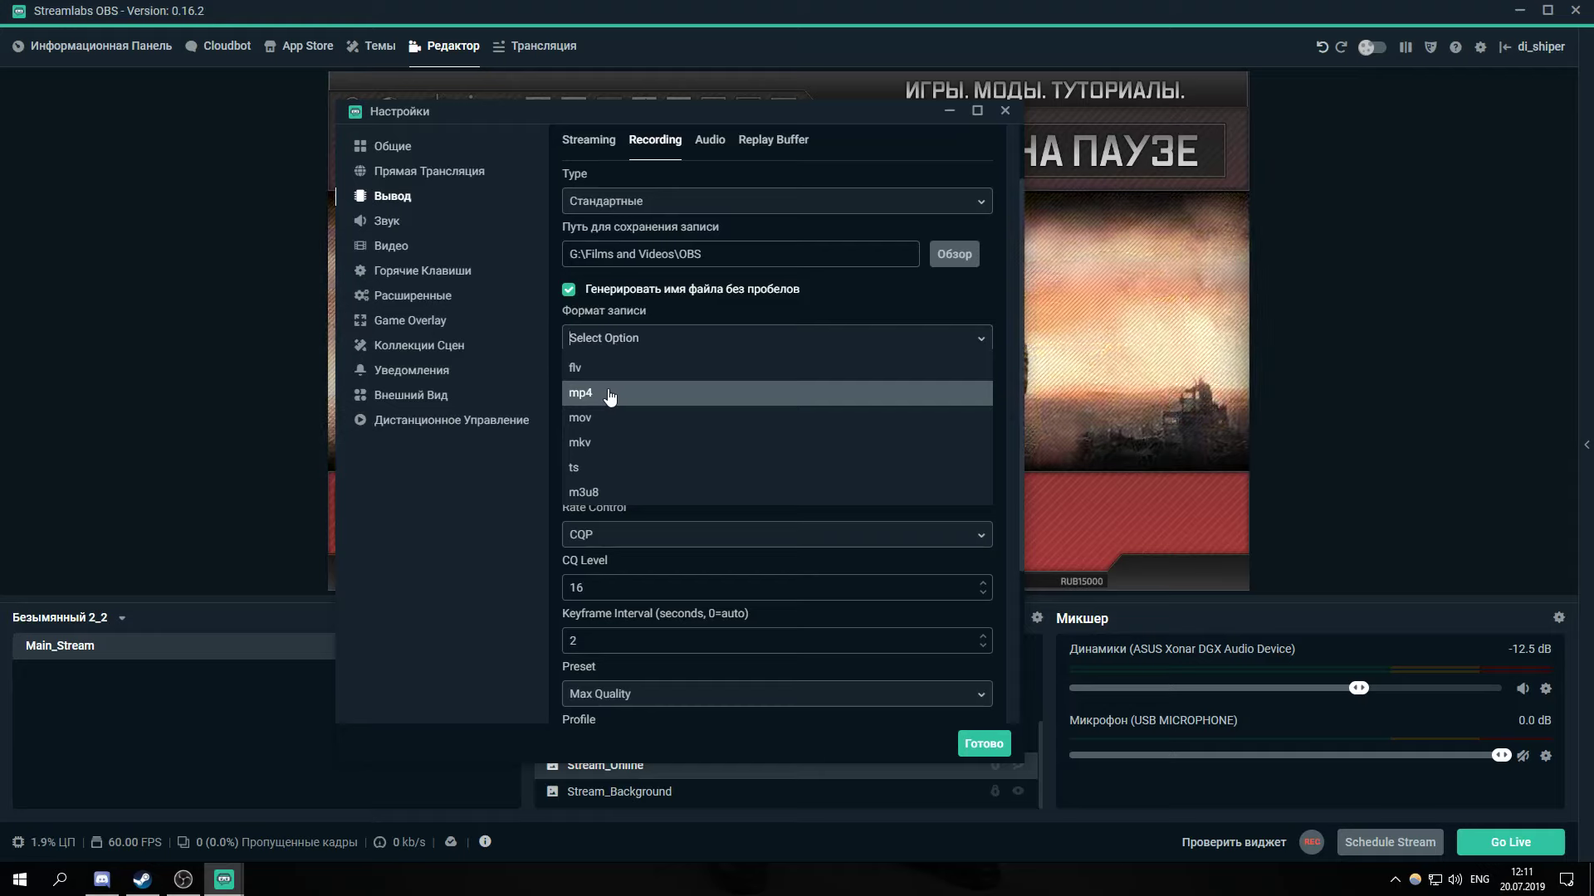
pyautogui.click(610, 393)
pyautogui.click(601, 344)
pyautogui.click(505, 564)
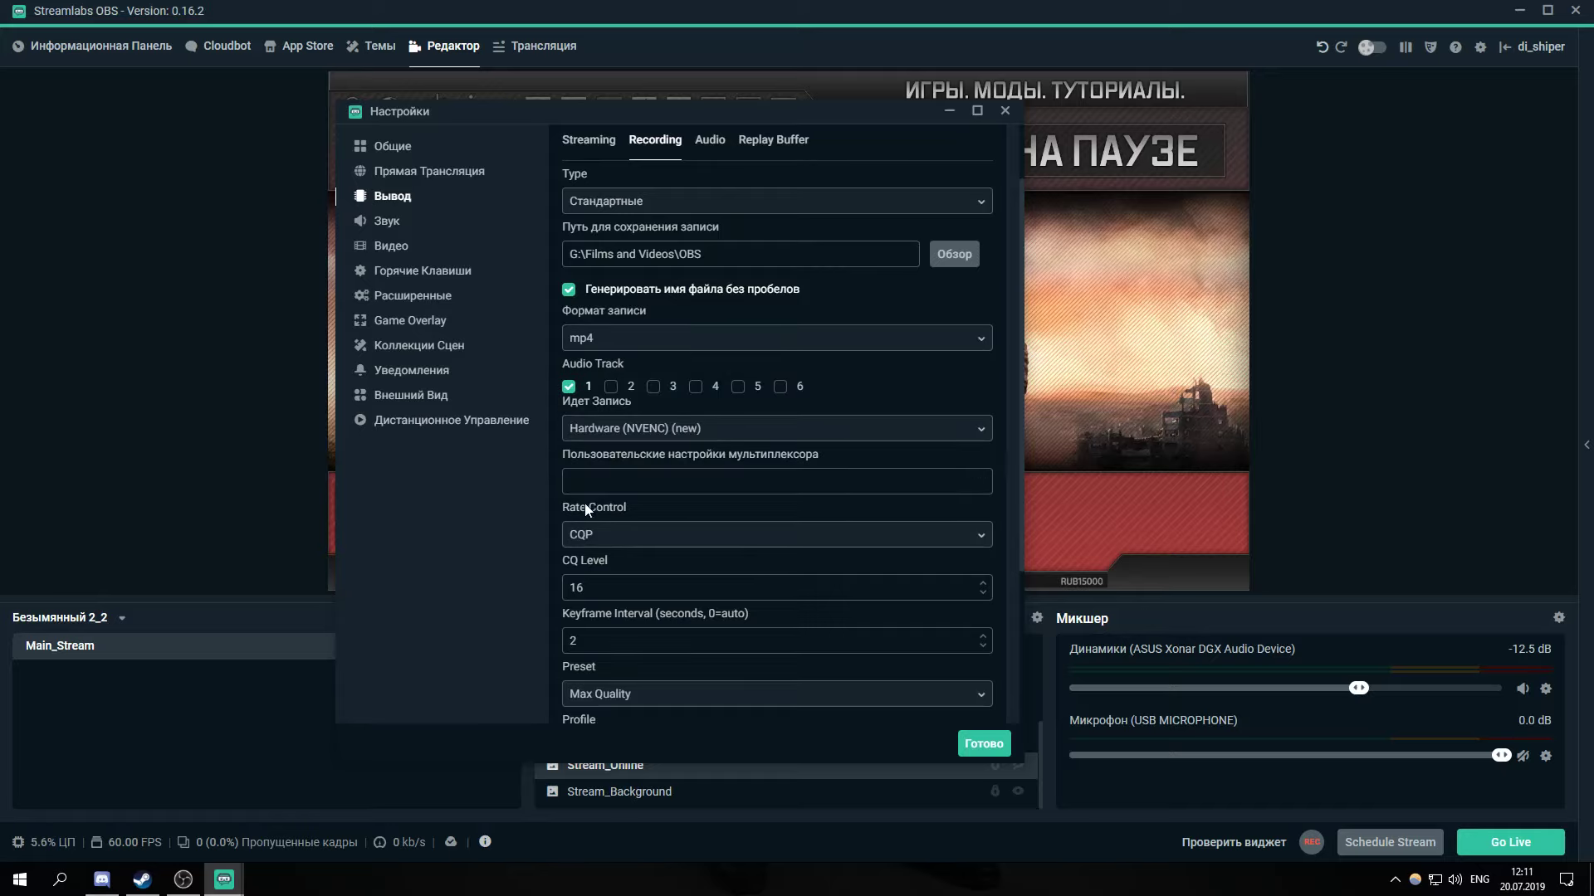
pyautogui.click(640, 345)
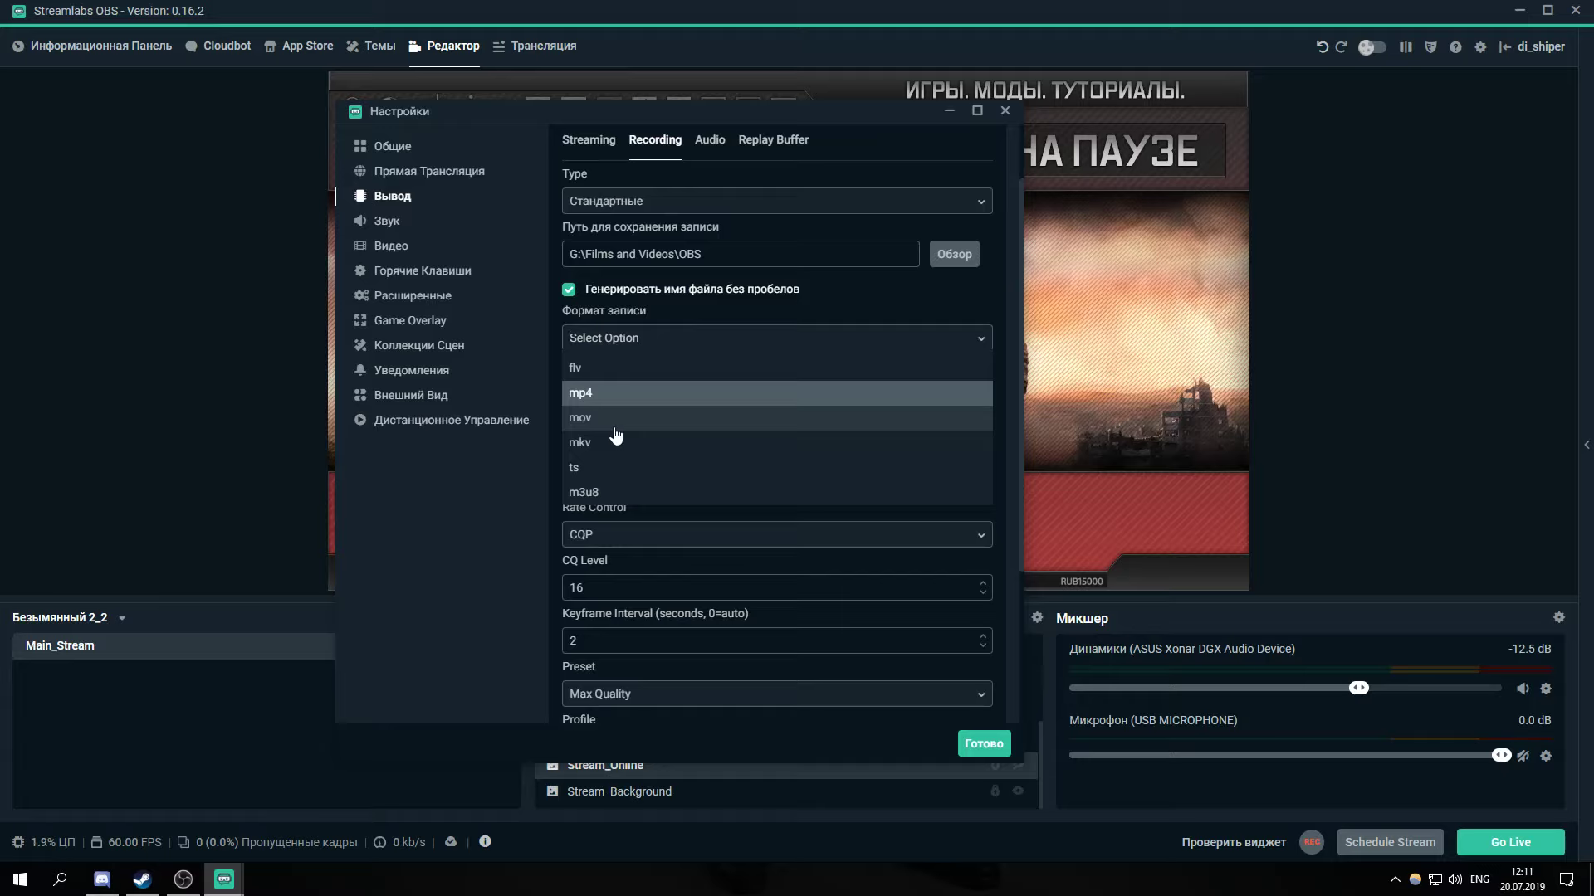
pyautogui.click(443, 536)
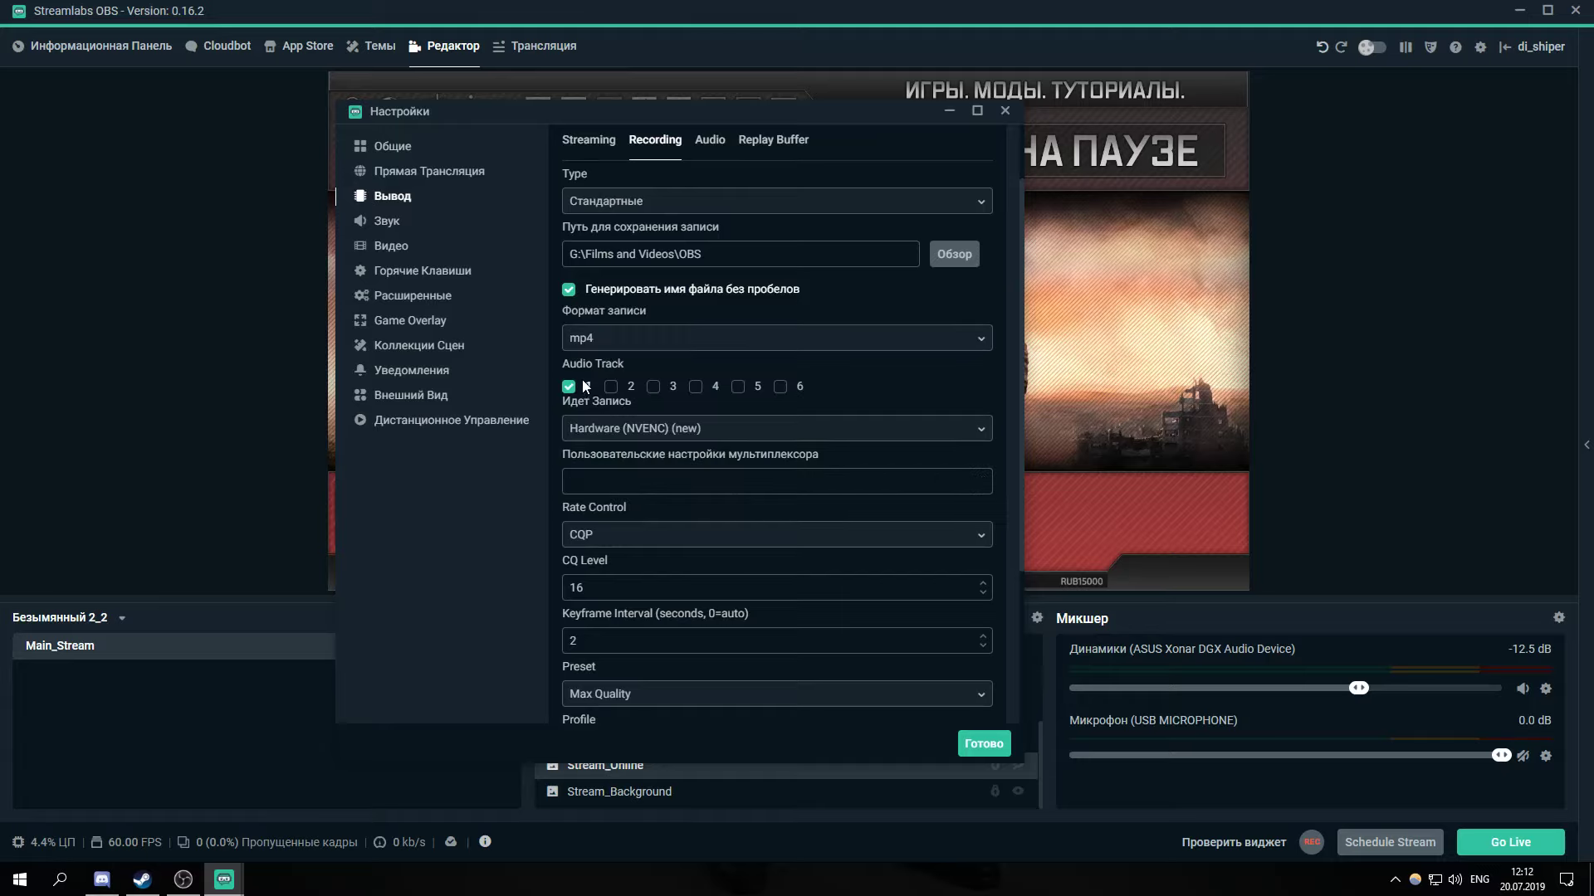
# Try Software (x264) as the recording encoder, and settle on Hardware (NVENC) instead
pyautogui.scroll(-2, 586, 386)
pyautogui.scroll(4, 590, 397)
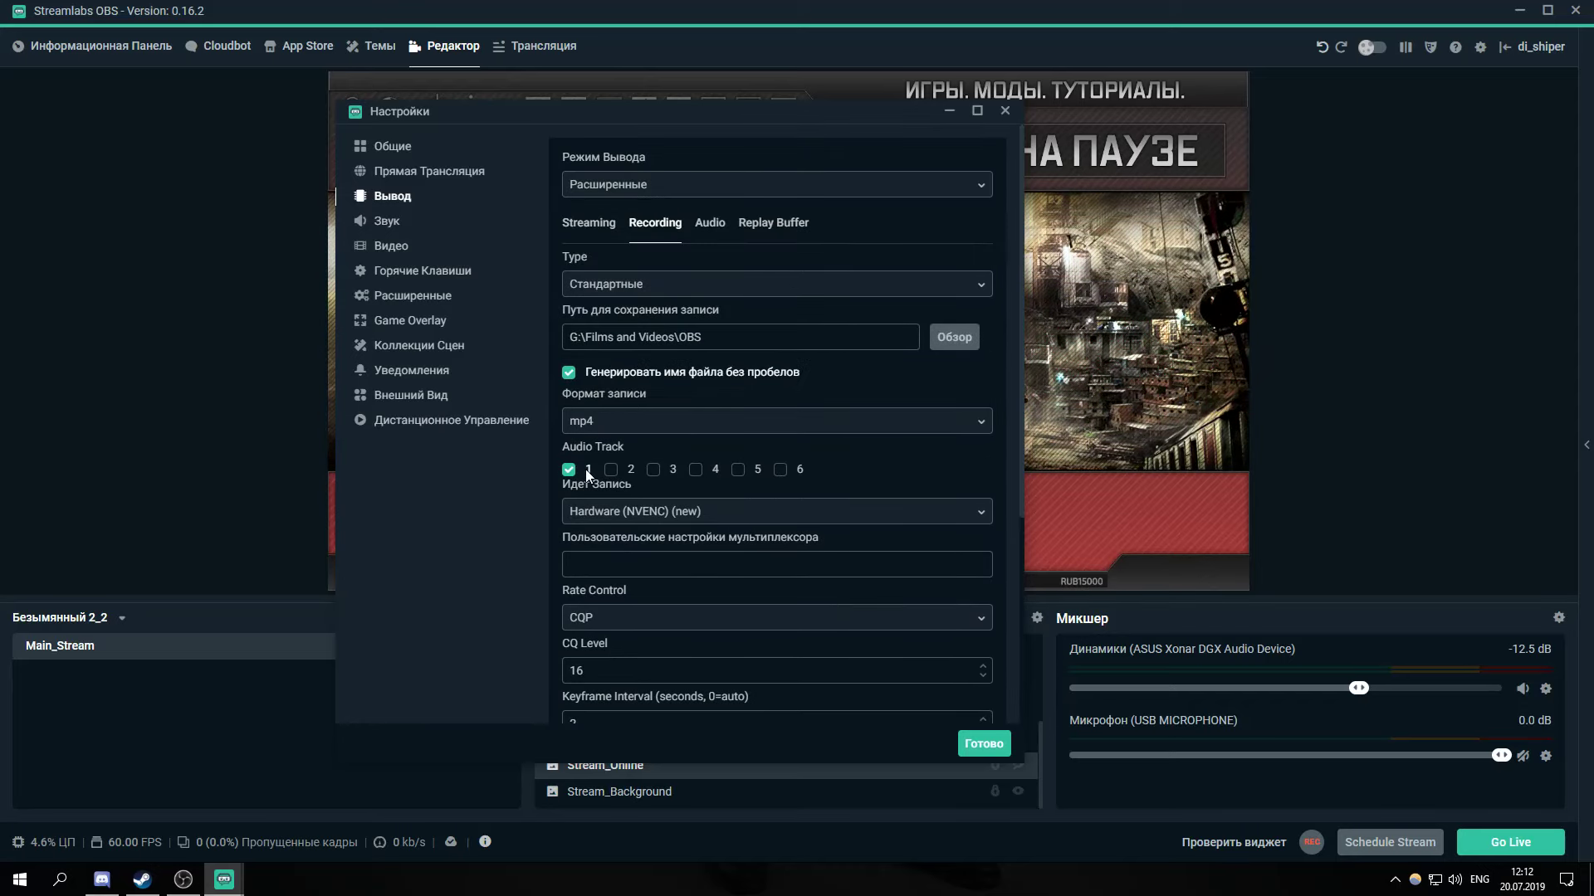
pyautogui.scroll(-2, 795, 469)
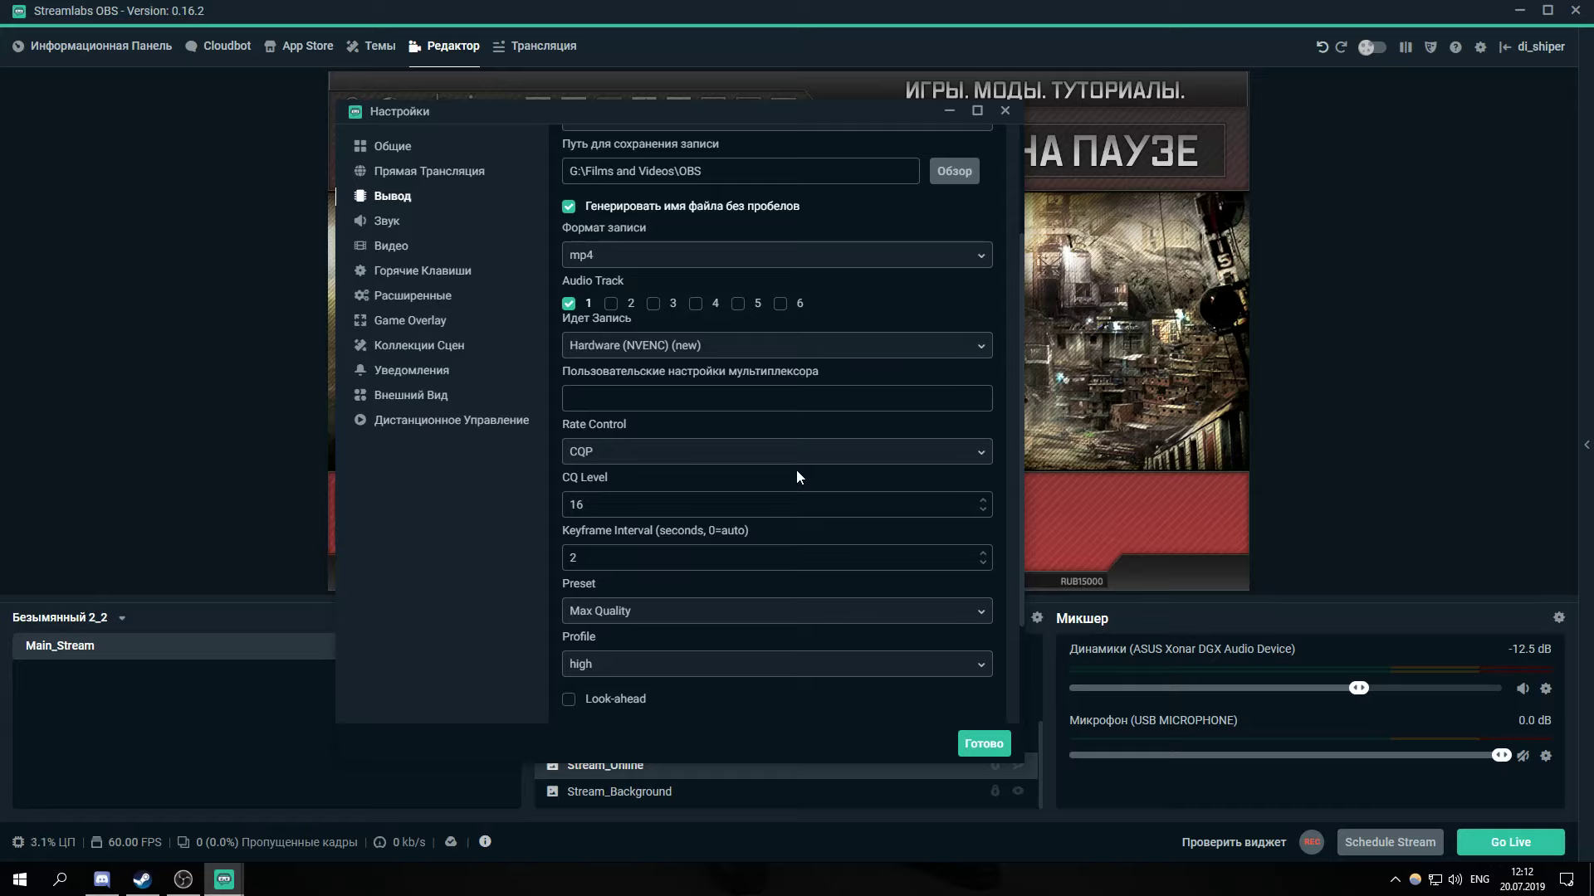
pyautogui.scroll(1, 795, 469)
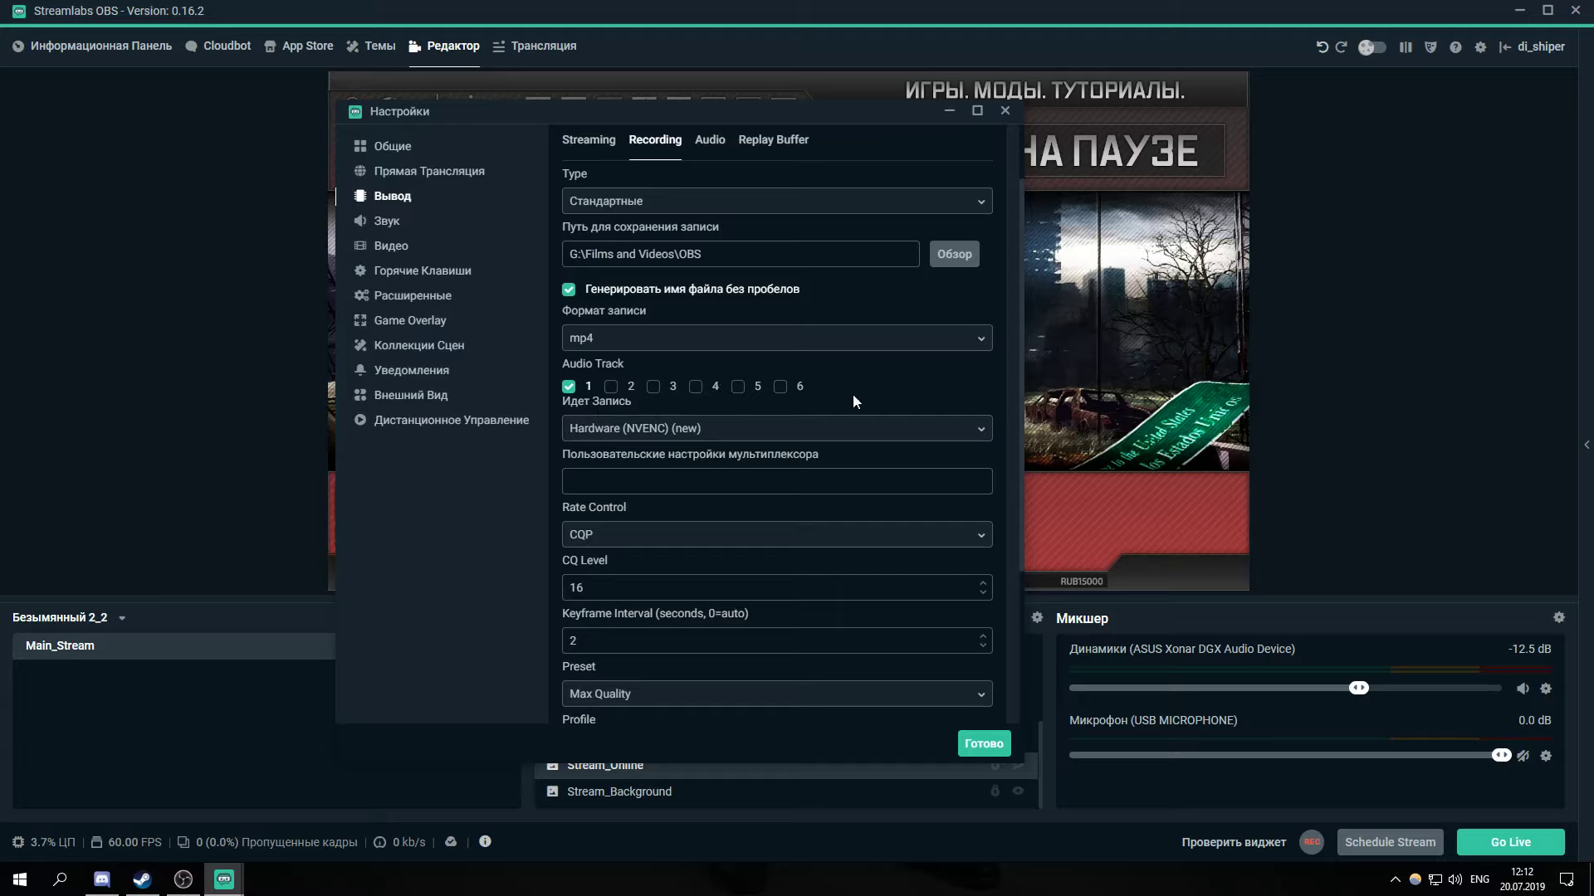
pyautogui.scroll(-1, 880, 385)
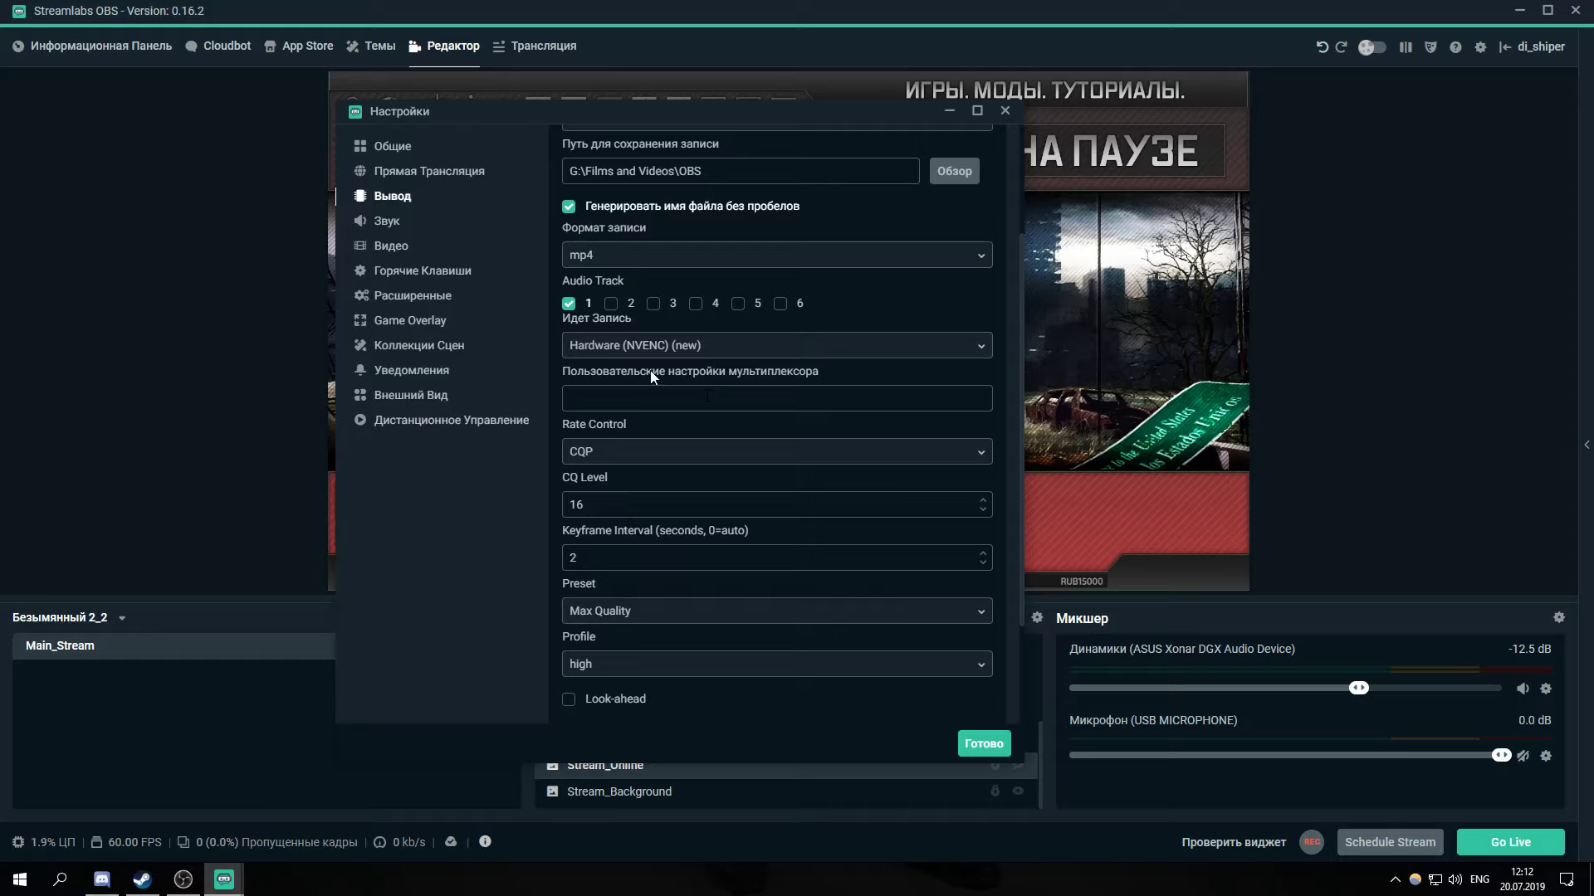
pyautogui.click(634, 346)
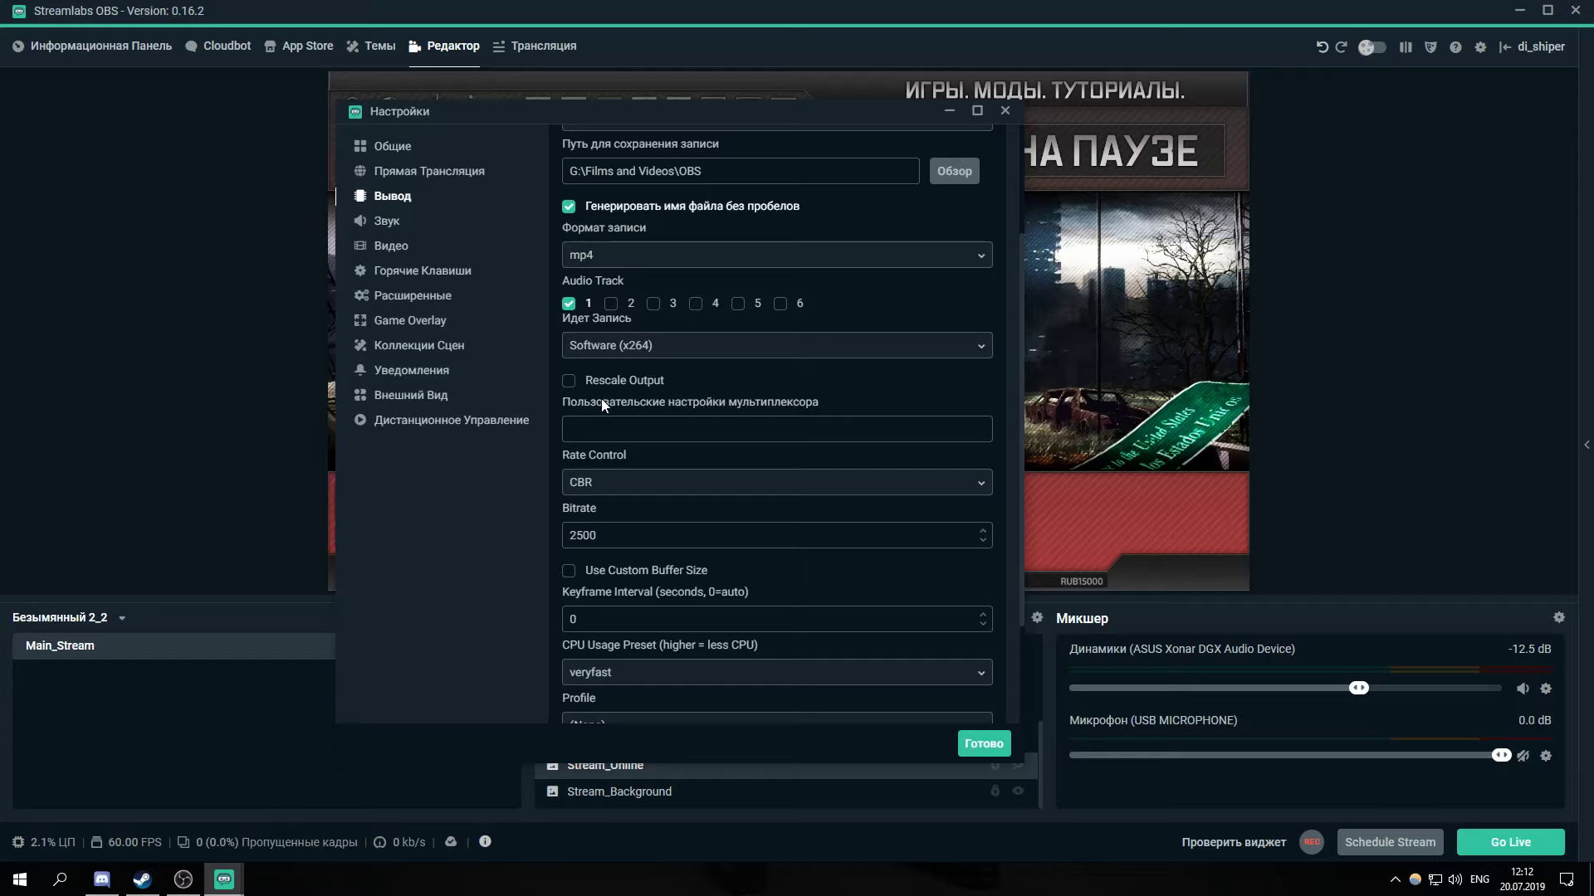
pyautogui.click(594, 353)
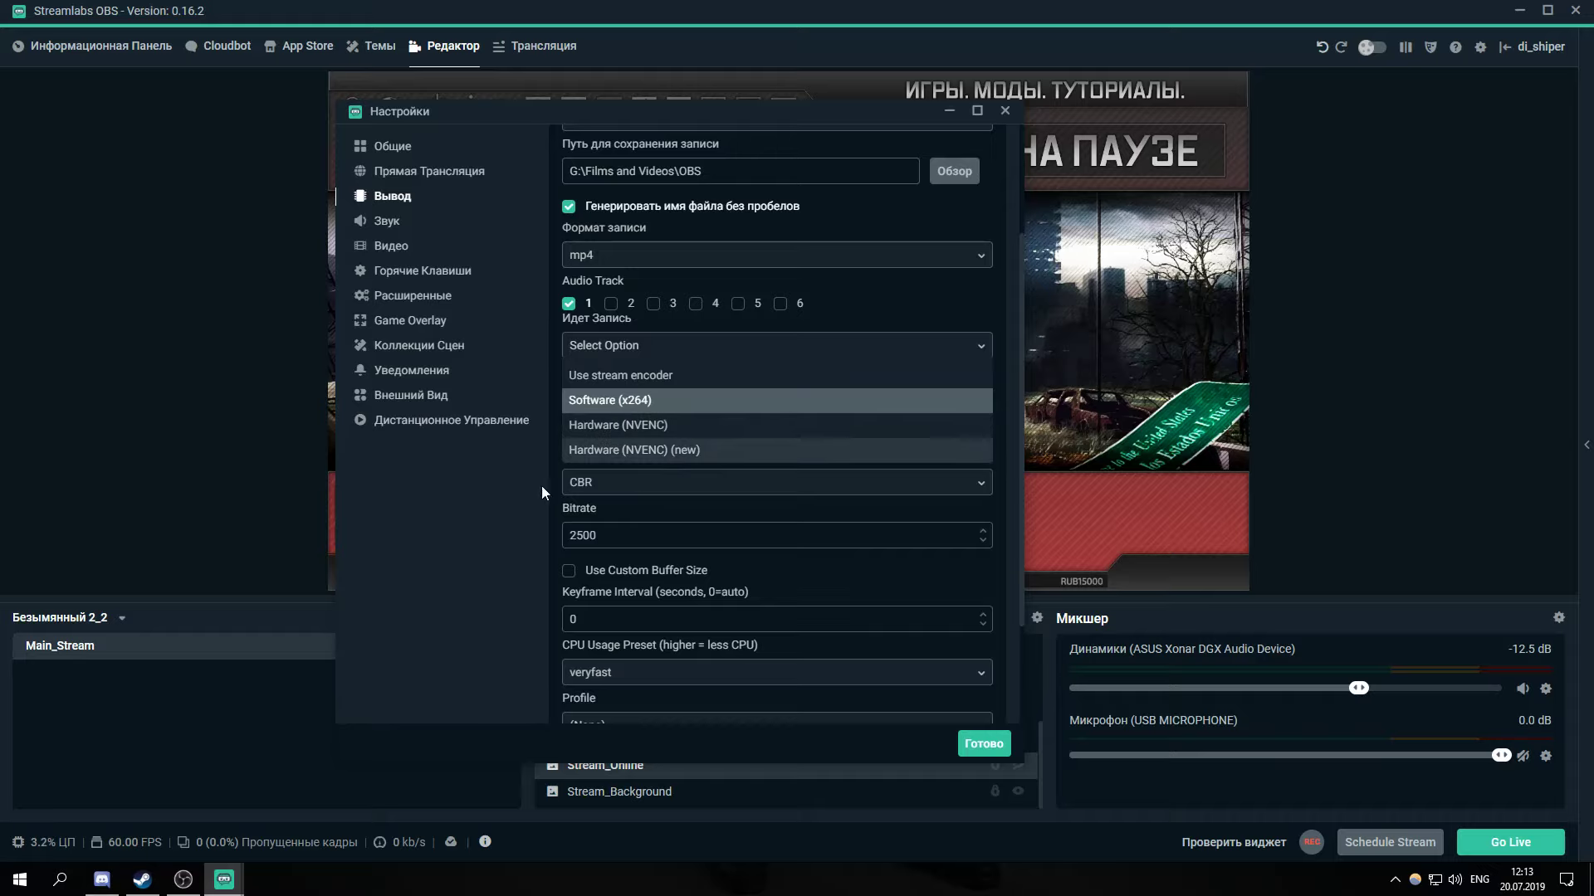
pyautogui.click(661, 427)
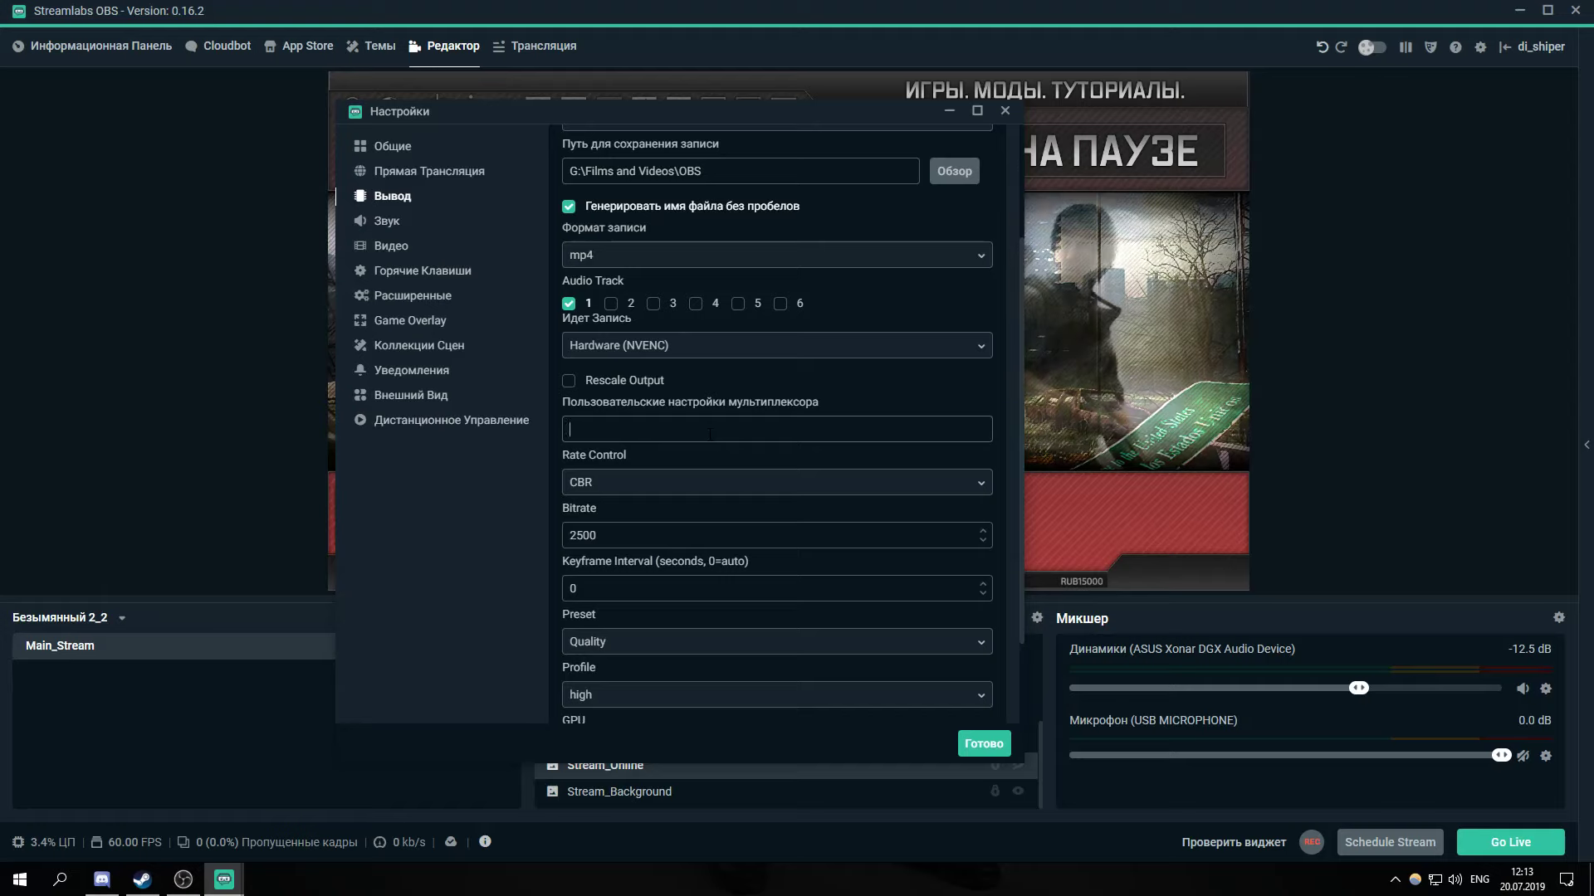
# Set the recording rate control to CQP with a CQ Level of 15 and a keyframe interval of 2 seconds
pyautogui.click(631, 494)
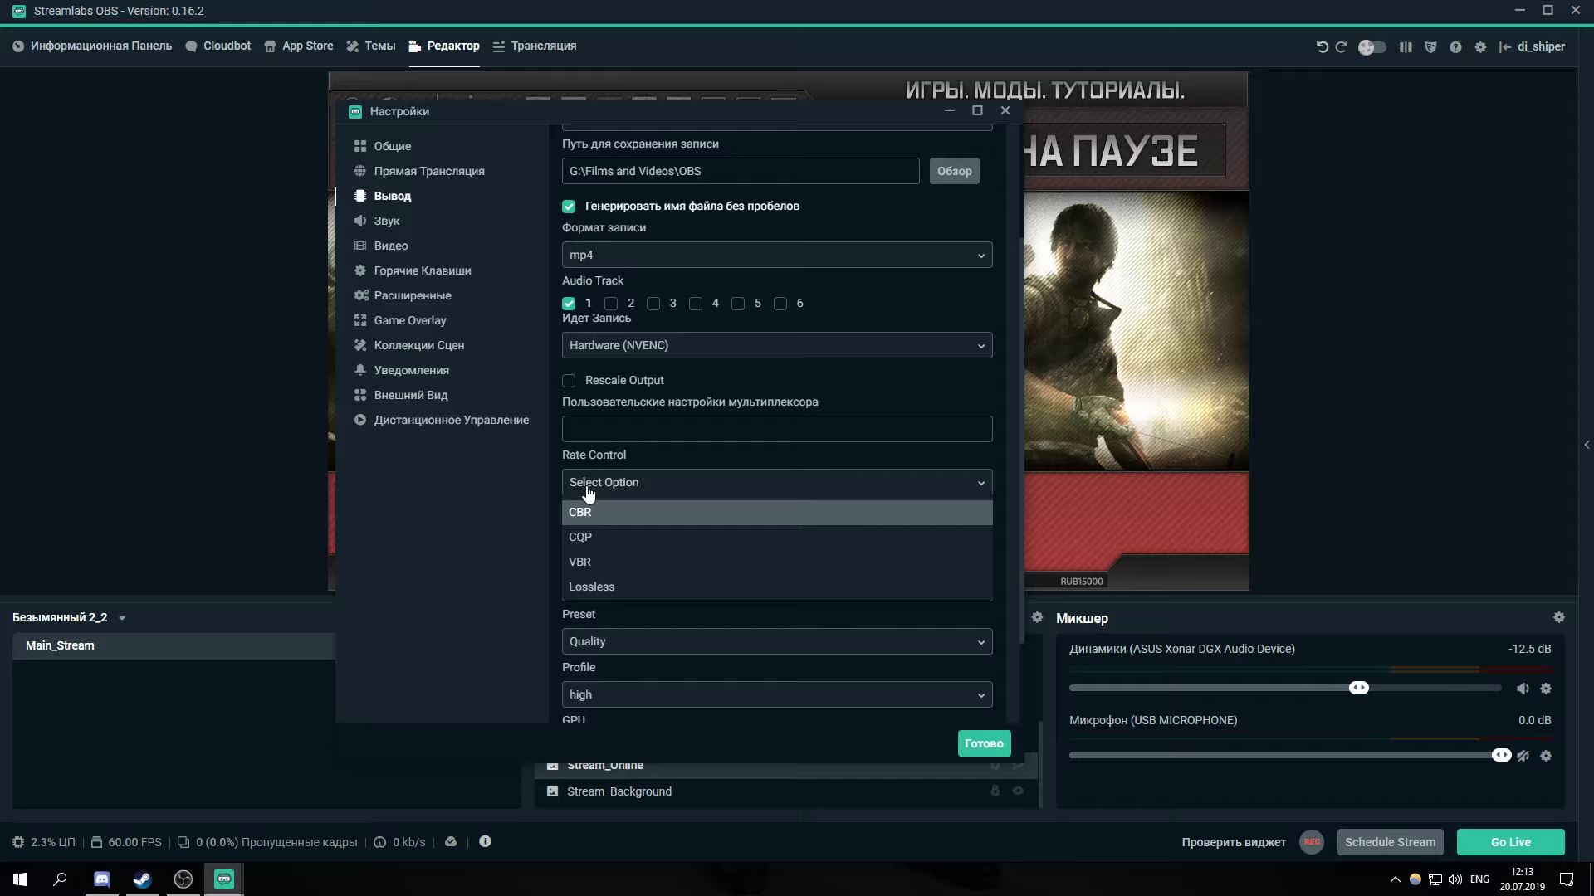
pyautogui.click(605, 544)
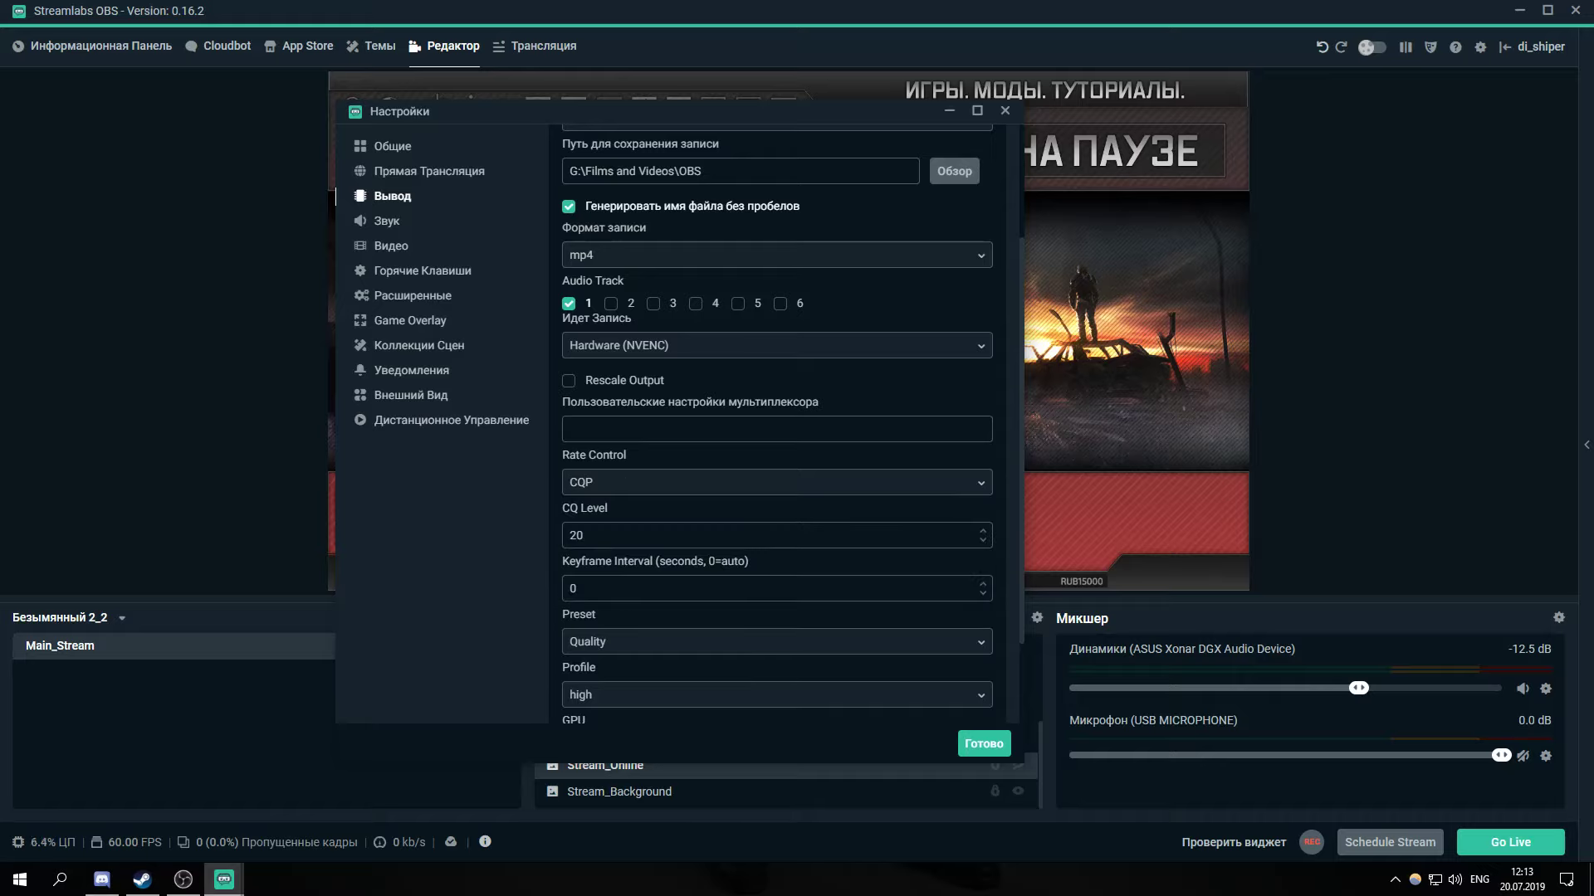
pyautogui.doubleClick(607, 535)
pyautogui.write('15')
pyautogui.write('2')
# Set the recording encoder's preset to Max Quality and choose high as its profile
pyautogui.click(613, 642)
pyautogui.click(593, 669)
pyautogui.scroll(-1, 555, 679)
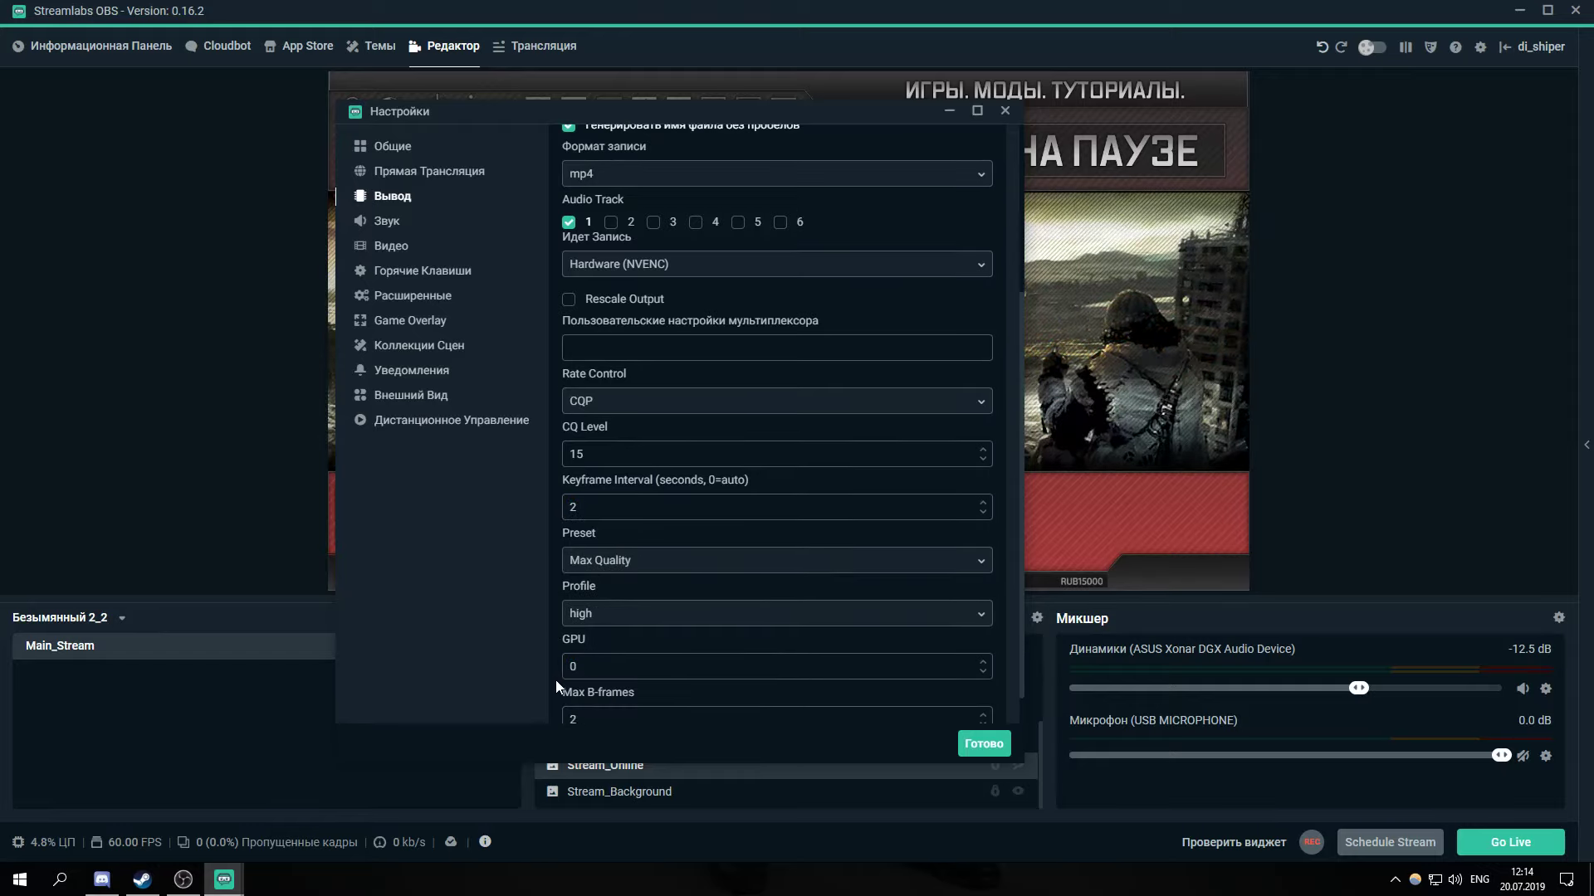
pyautogui.scroll(-1, 556, 680)
pyautogui.click(596, 579)
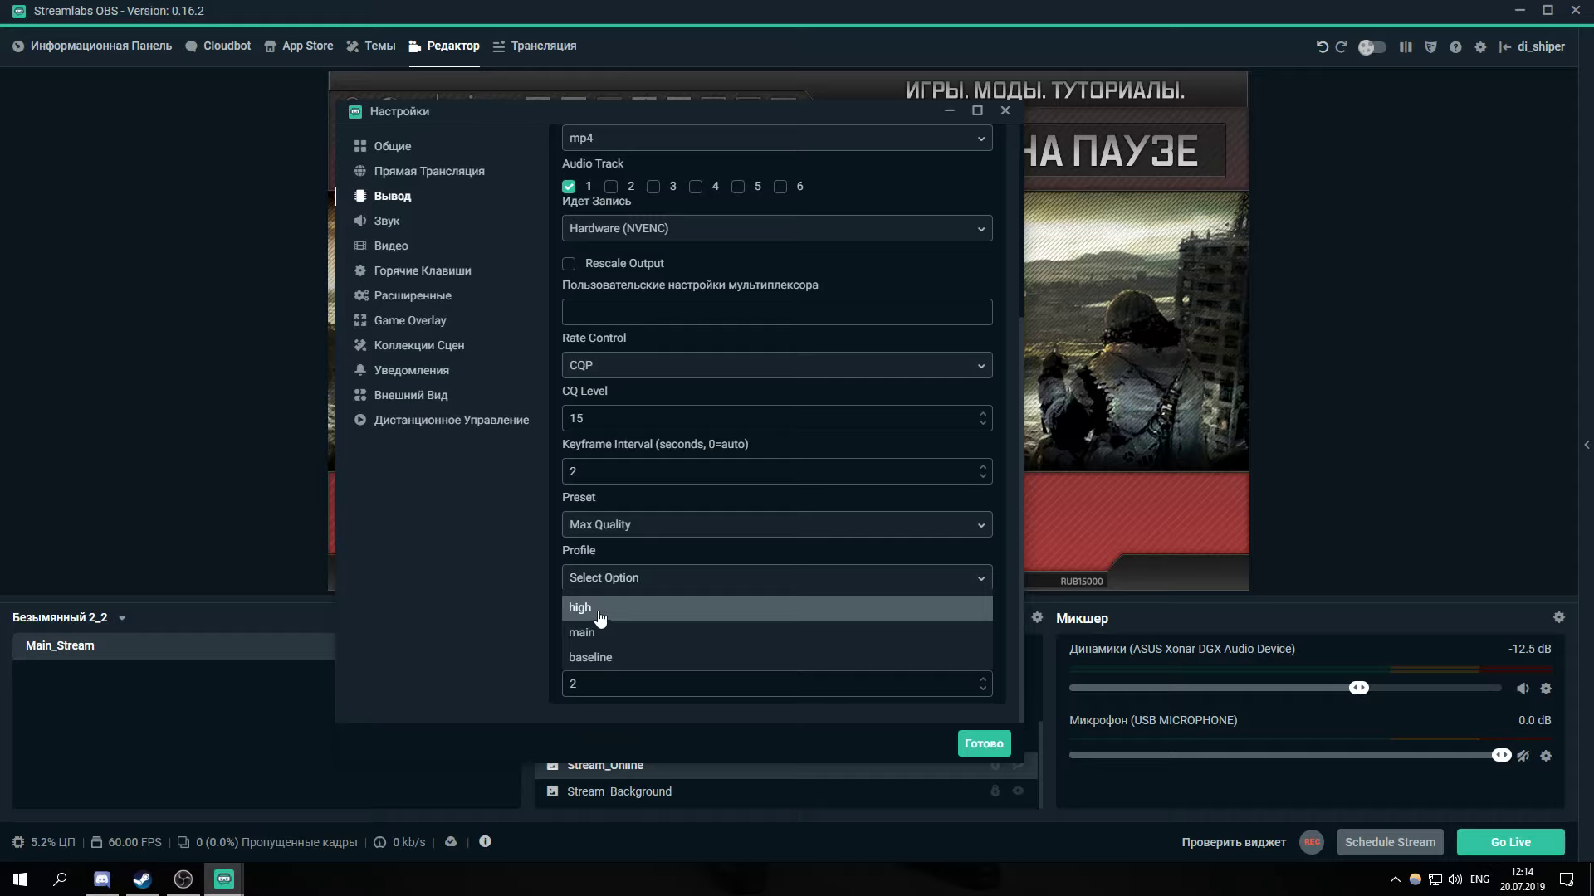
pyautogui.click(599, 610)
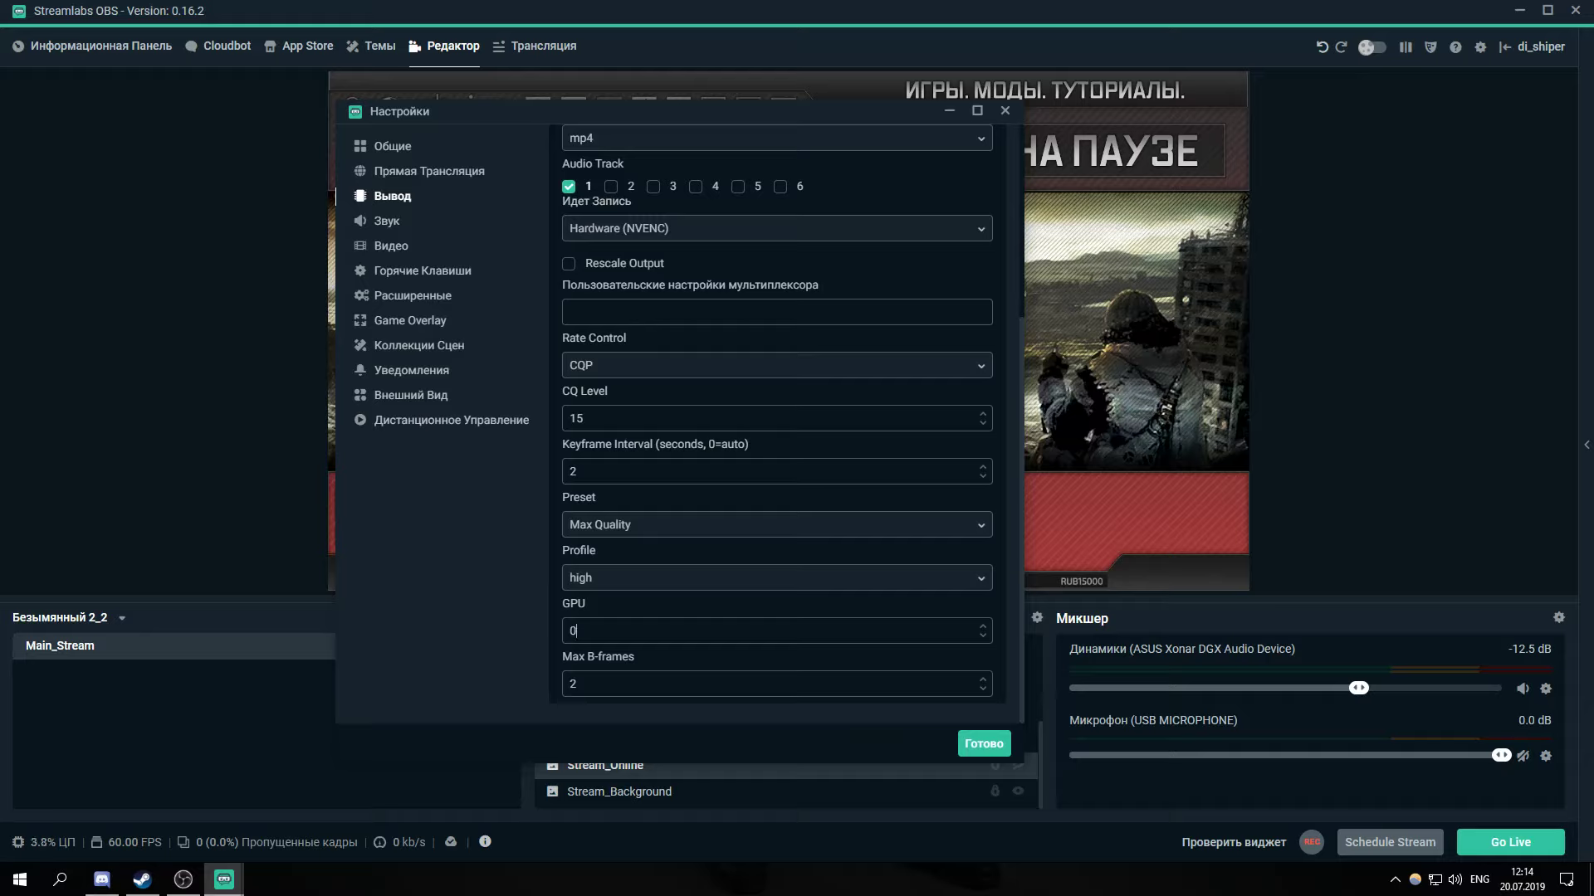
# Set the recording encoder's GPU to 0 and review the CQ Level and keyframe interval values
pyautogui.write('0')
pyautogui.scroll(3, 654, 366)
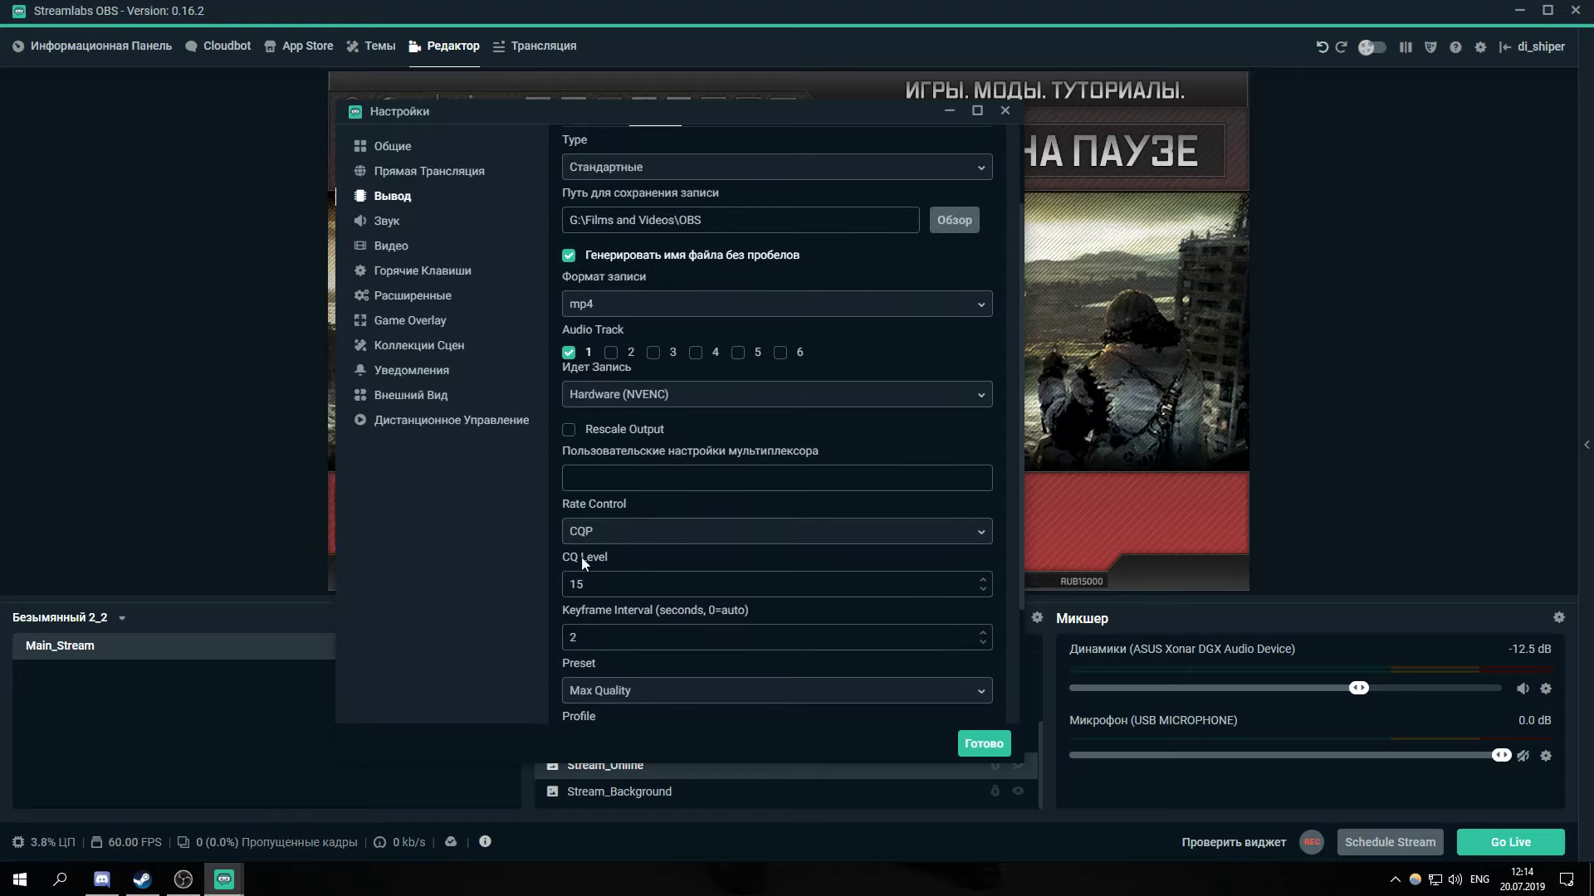
pyautogui.scroll(-3, 601, 542)
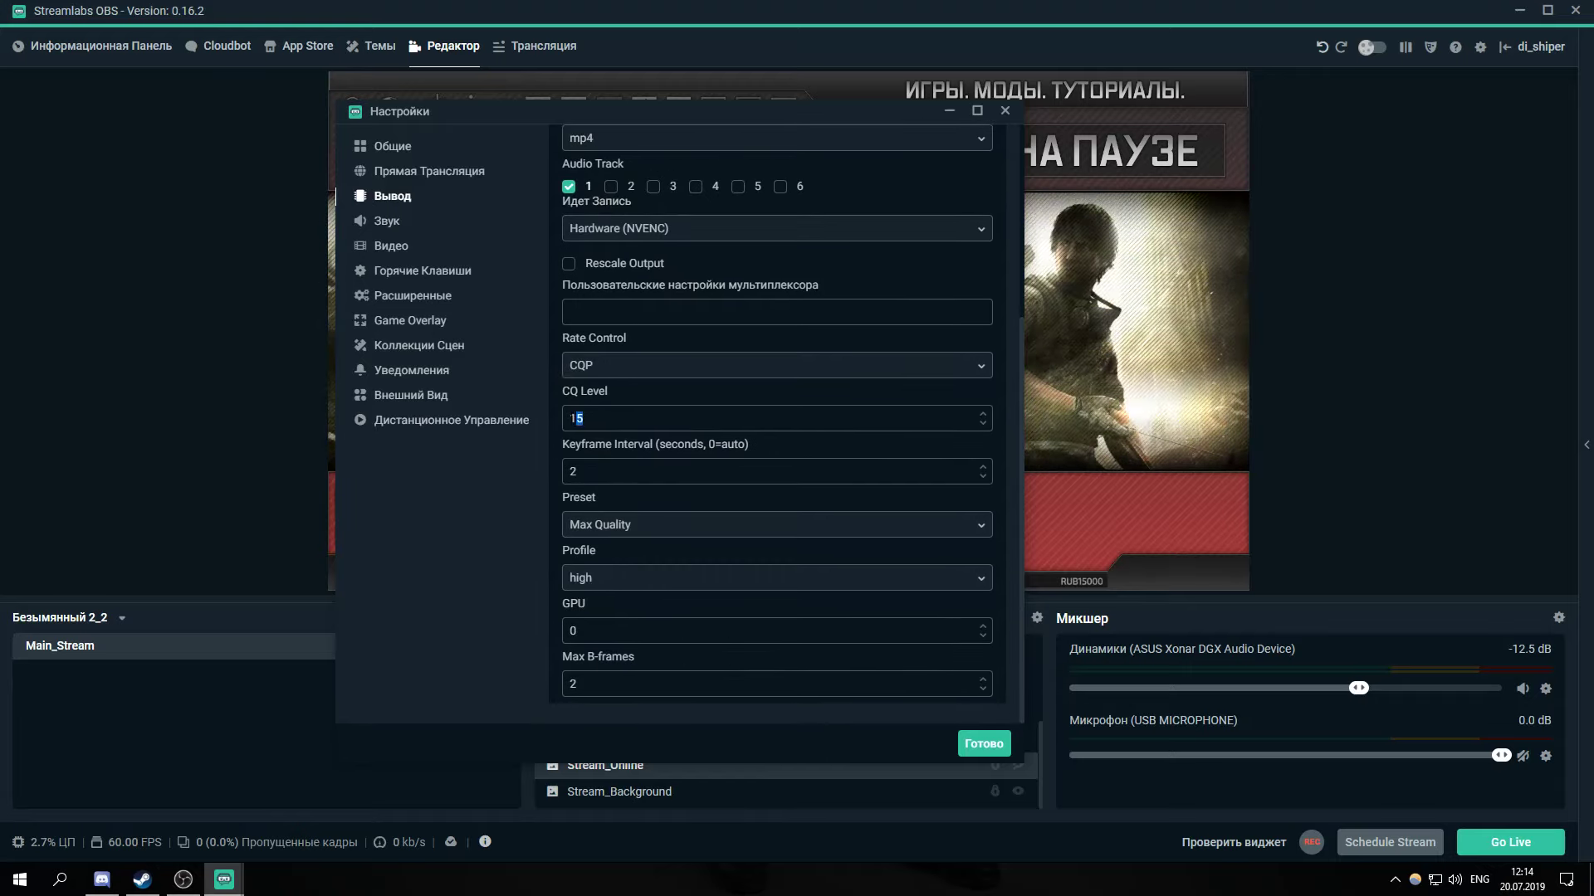
pyautogui.moveTo(579, 418); pyautogui.dragTo(555, 428)
pyautogui.click(558, 428)
pyautogui.moveTo(578, 419); pyautogui.dragTo(520, 427)
pyautogui.click(583, 418)
pyautogui.click(601, 472)
# Switch the recording encoder to Hardware (NVENC) (new)
pyautogui.scroll(2, 791, 386)
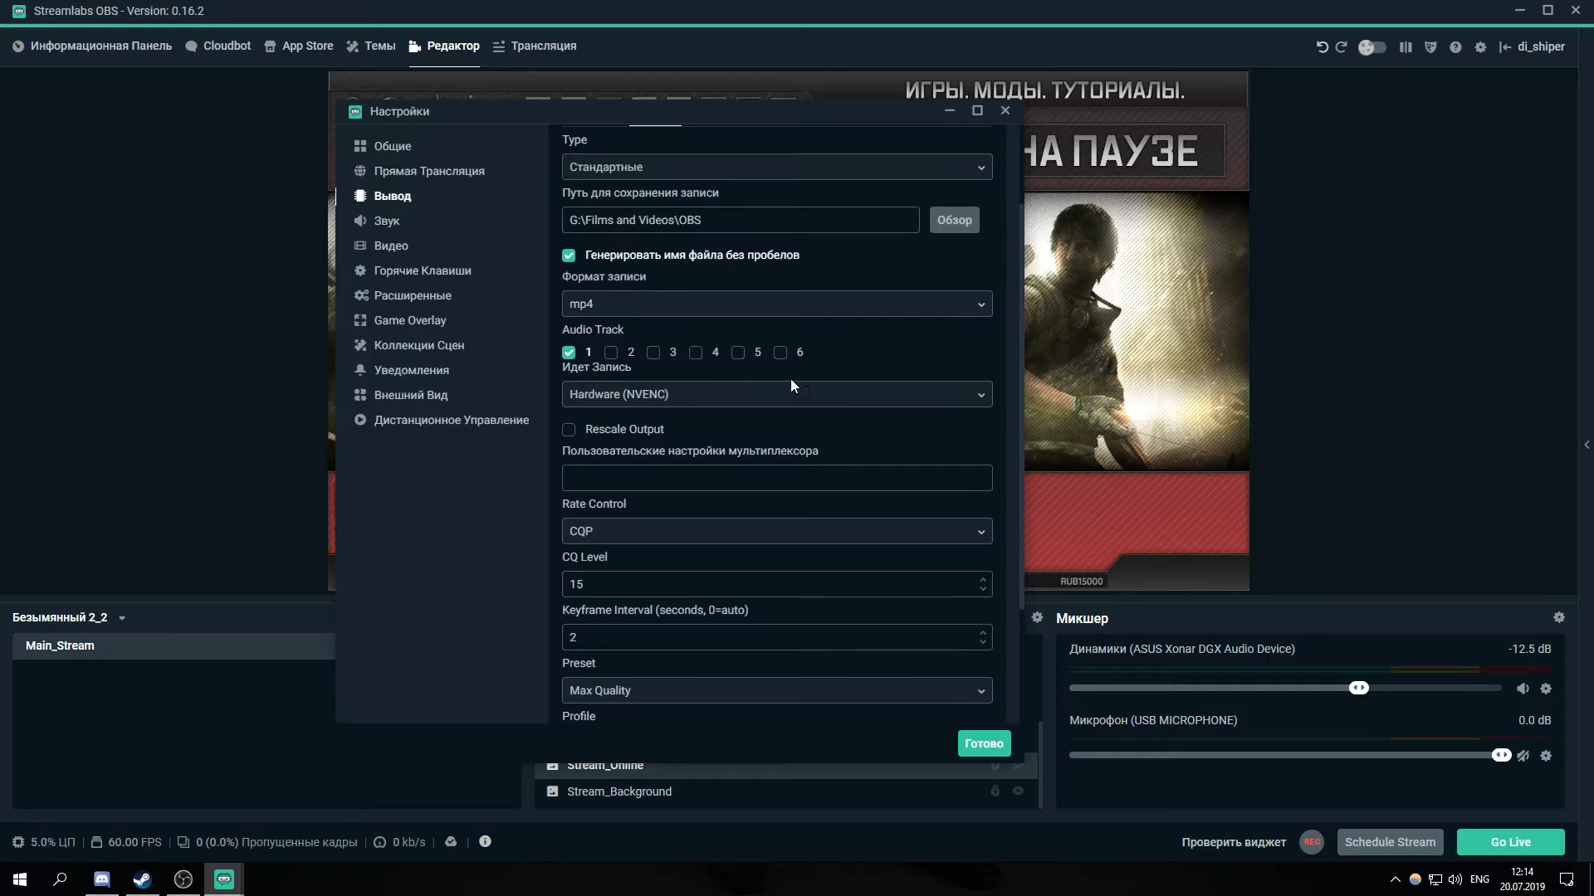
pyautogui.click(651, 398)
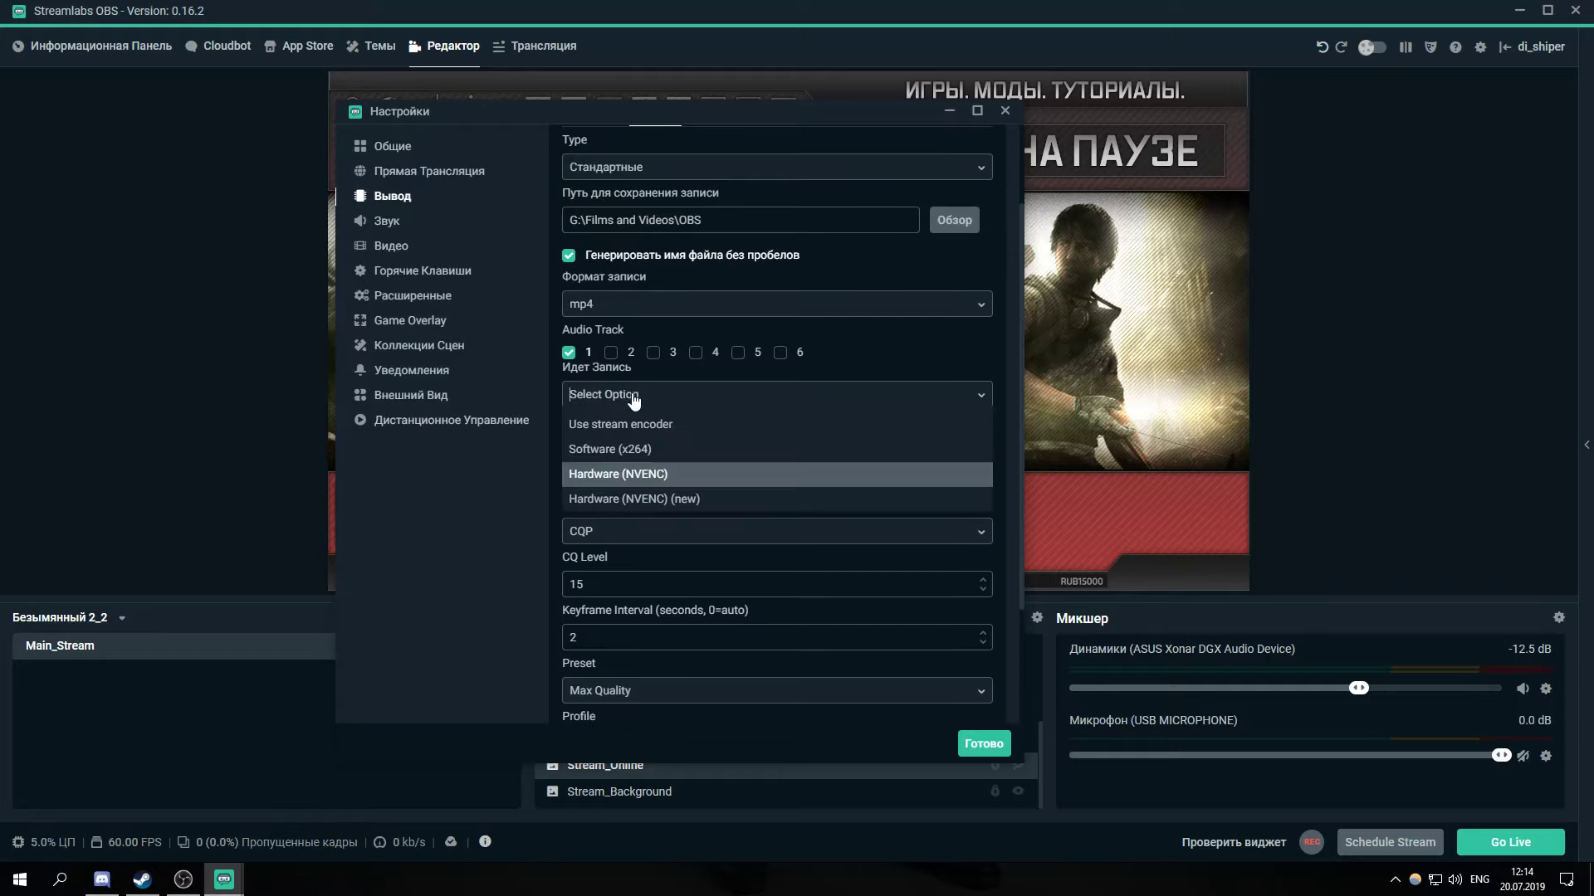
pyautogui.click(633, 499)
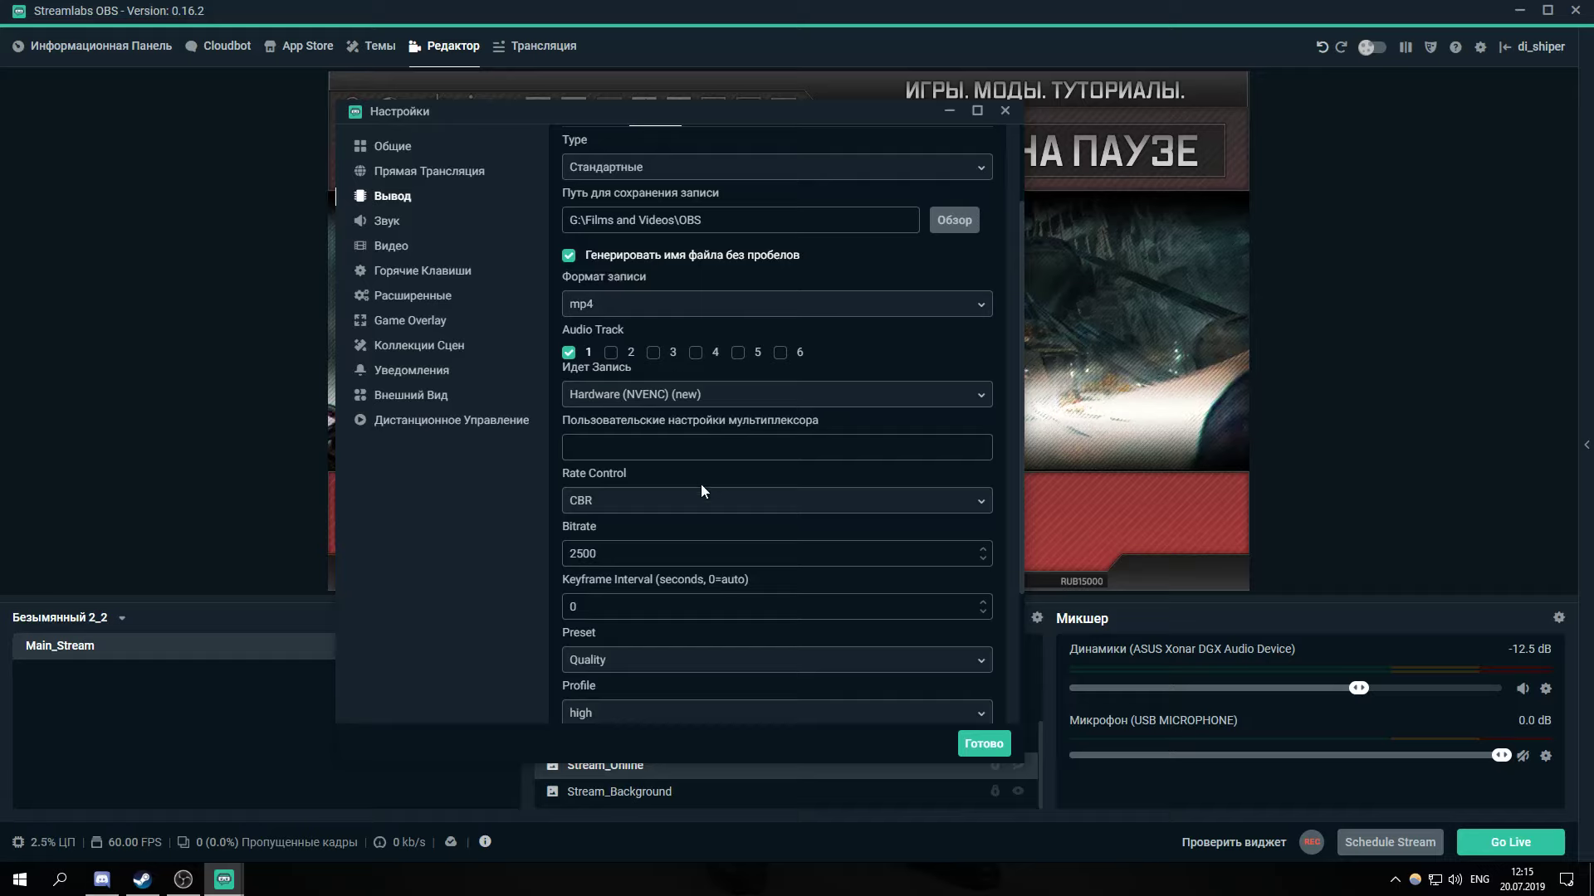
pyautogui.scroll(2, 881, 540)
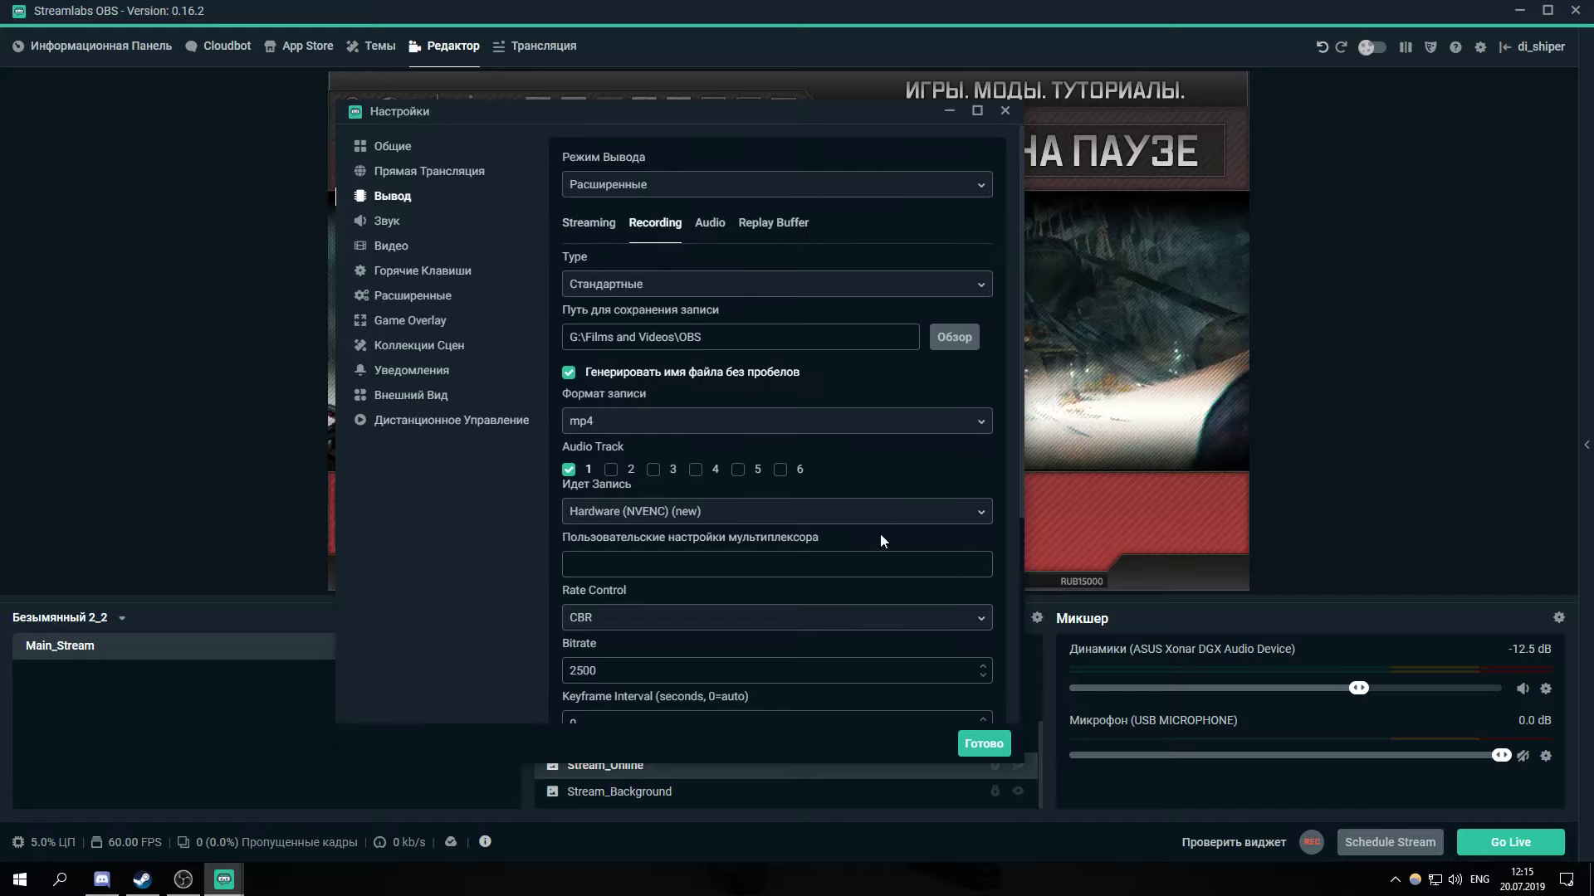
# Set the recording rate control to CQP with a CQ Level of 15 and a keyframe interval of 2 seconds for the new NVENC encoder
pyautogui.scroll(-1, 818, 519)
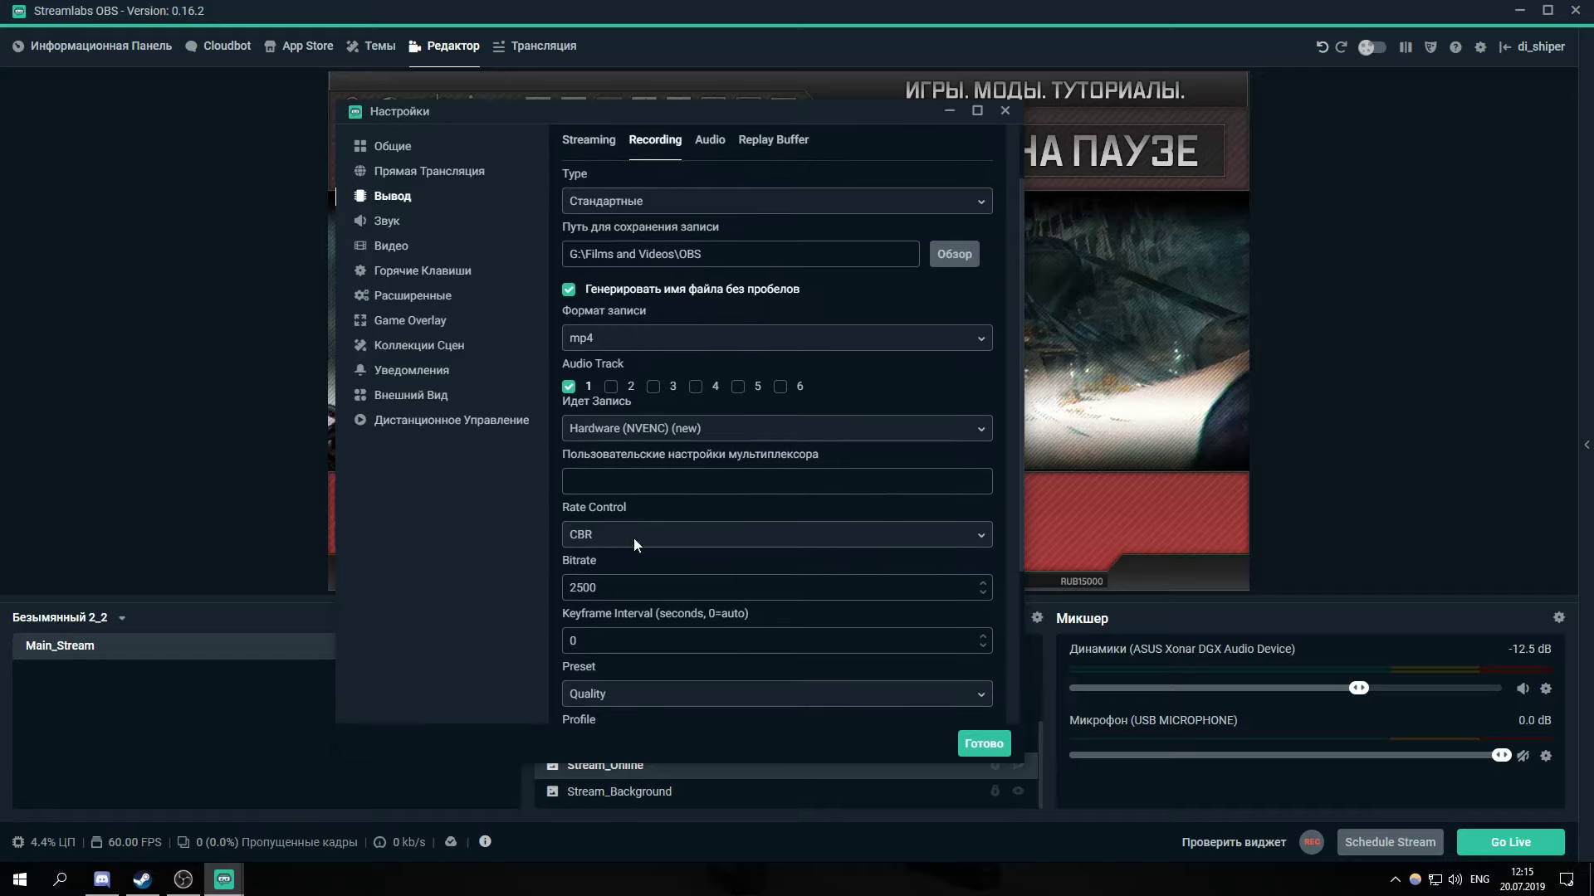
pyautogui.scroll(-1, 634, 540)
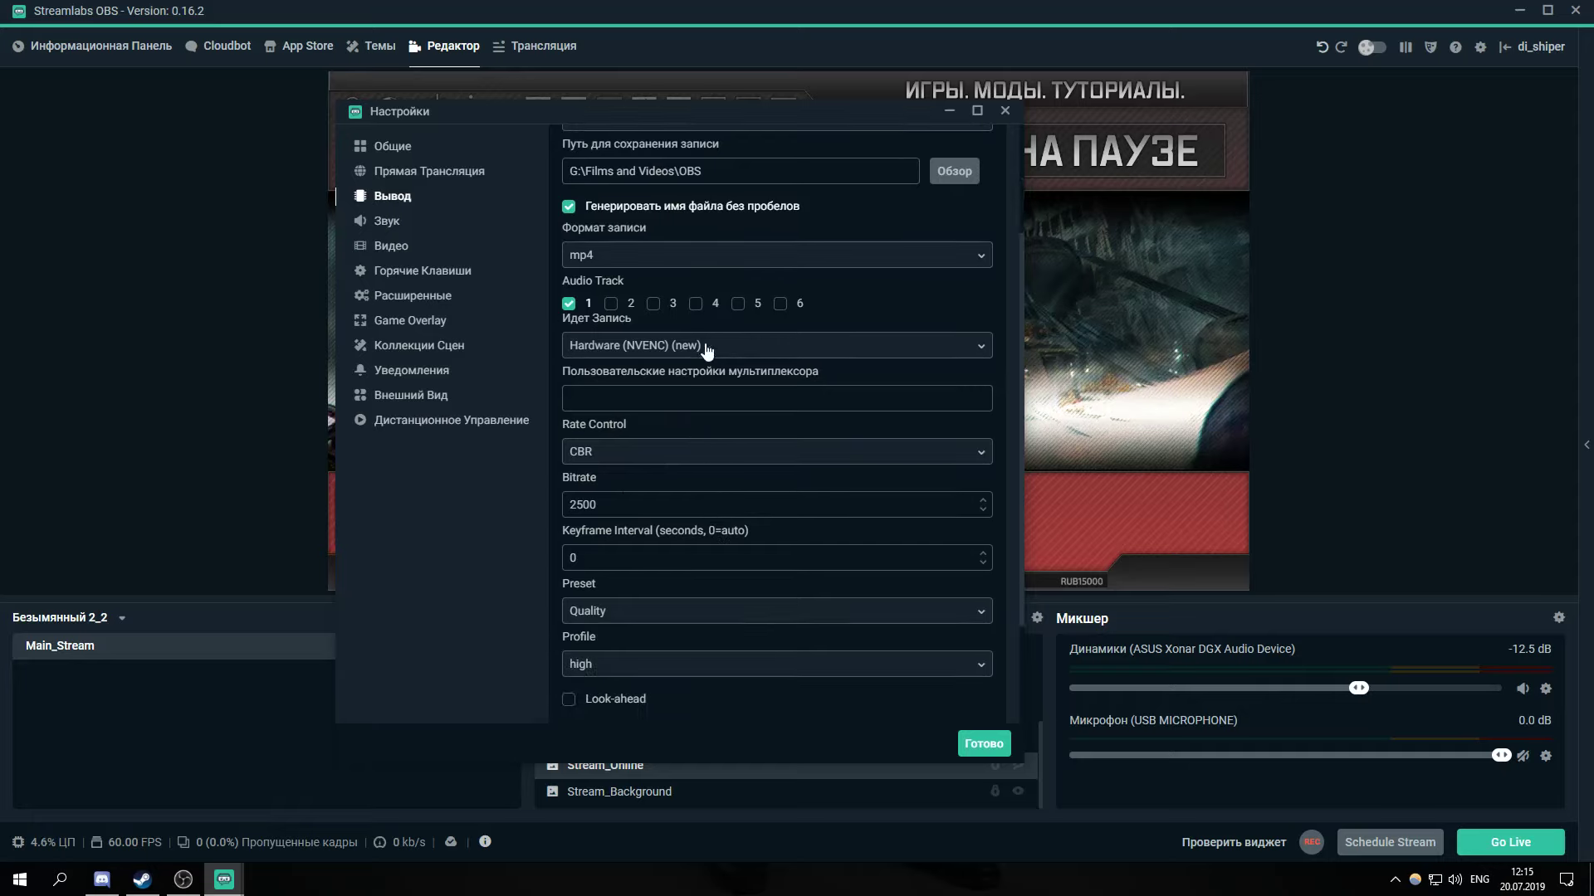
pyautogui.click(624, 454)
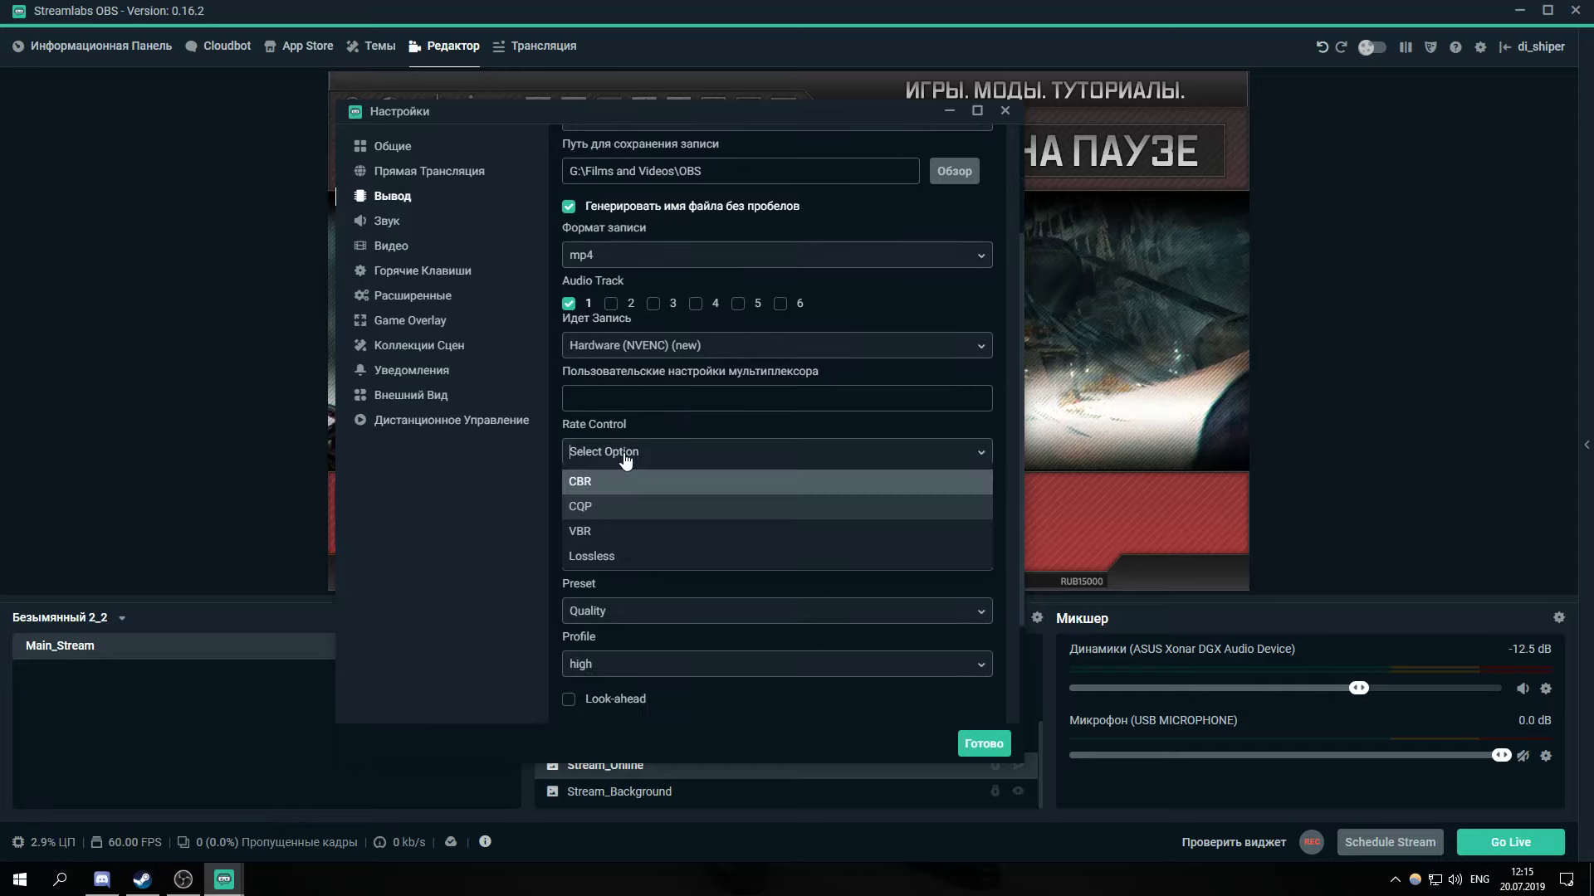
pyautogui.click(609, 506)
pyautogui.press('Tab')
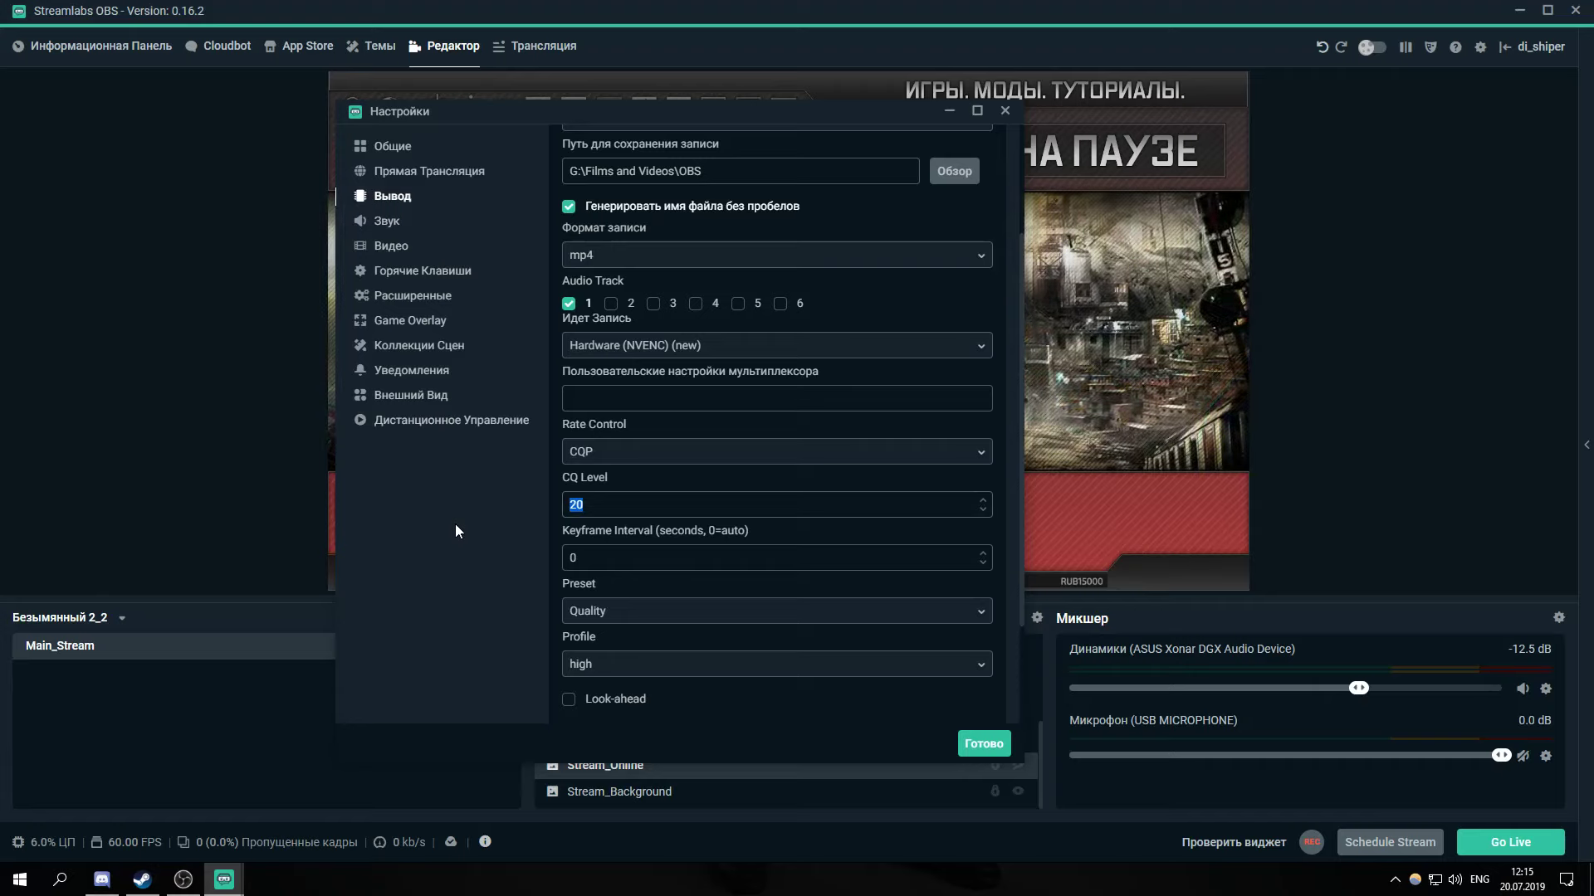
pyautogui.write('15')
pyautogui.press('BackSpace')
pyautogui.write('2')
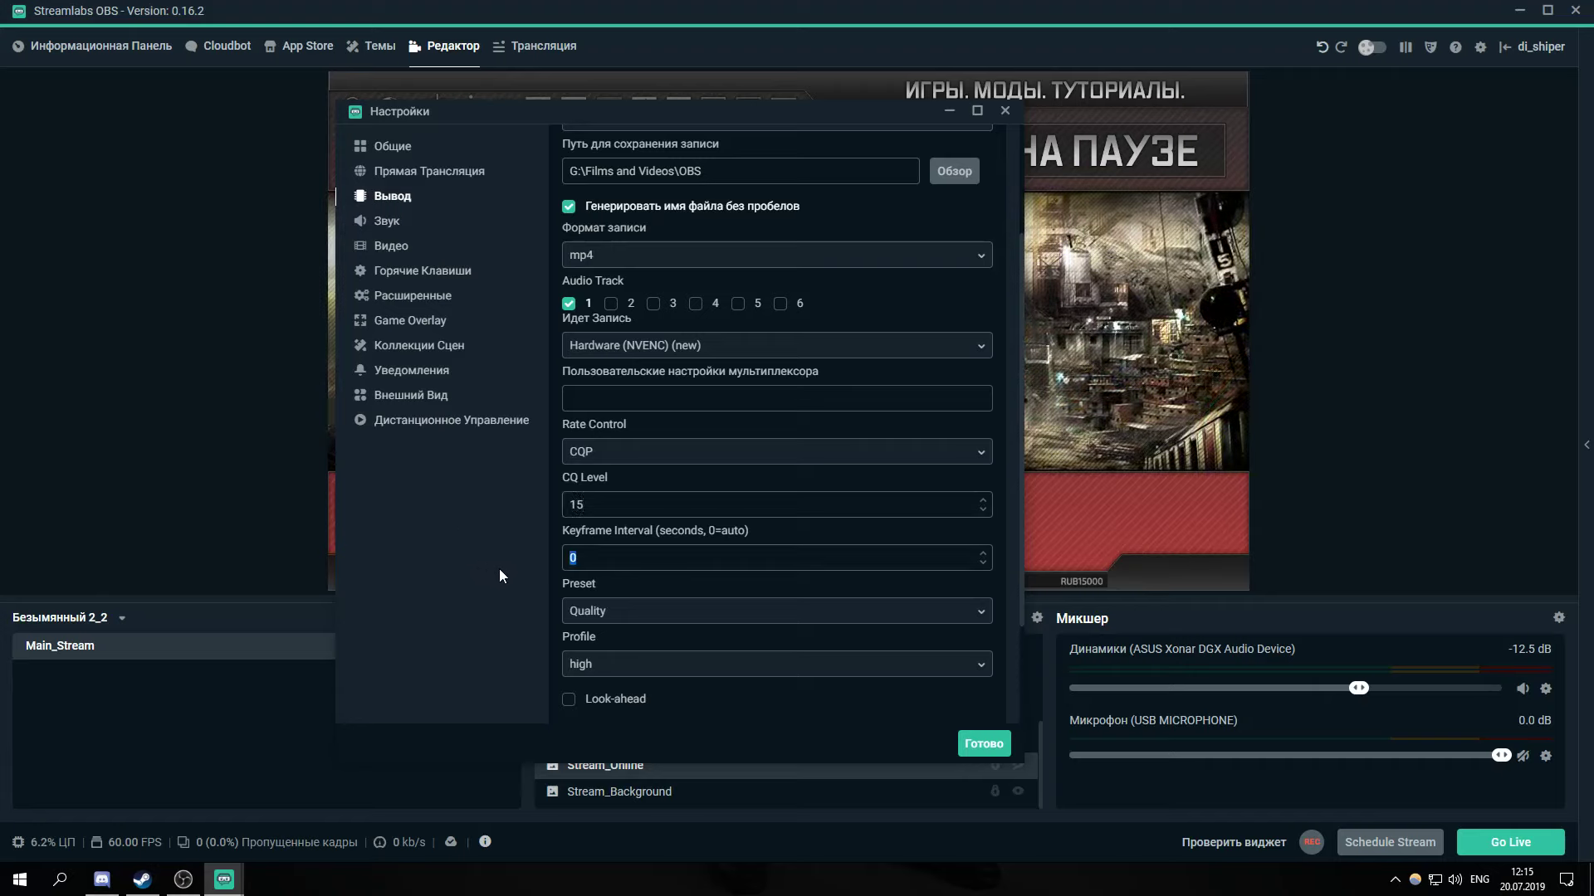
# Set the new NVENC recording encoder's preset to Max Quality and profile to high, and check its Max B-frames value
pyautogui.click(582, 614)
pyautogui.click(596, 651)
pyautogui.click(614, 668)
pyautogui.click(613, 695)
pyautogui.scroll(-2, 747, 690)
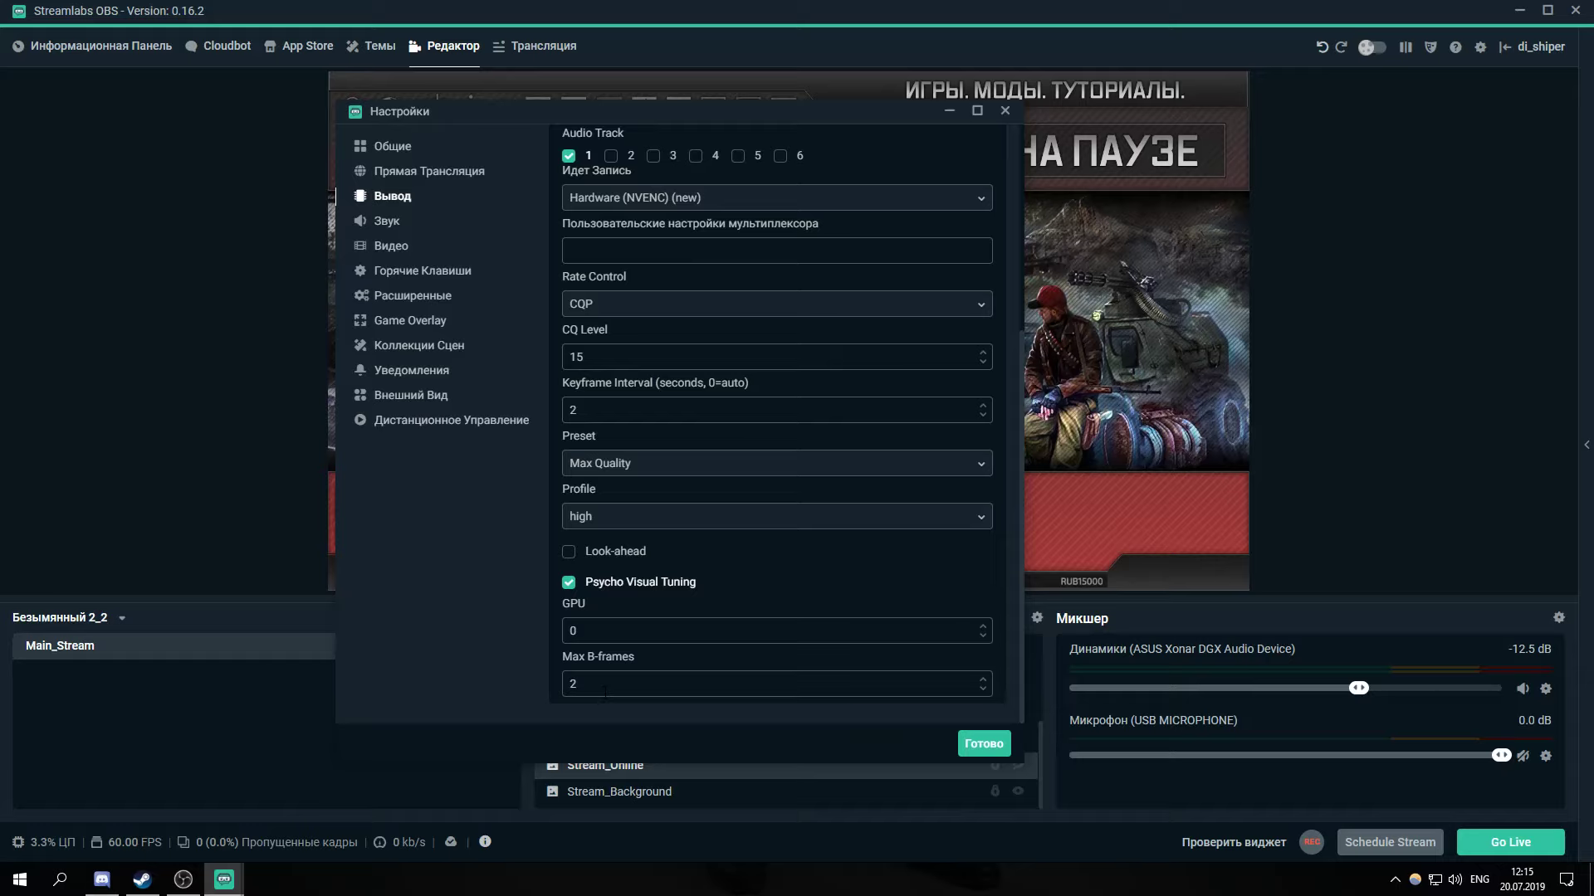
pyautogui.doubleClick(573, 685)
pyautogui.click(605, 694)
# Examine the output audio track settings, including the bitrate options available for Track 1
pyautogui.scroll(5, 913, 603)
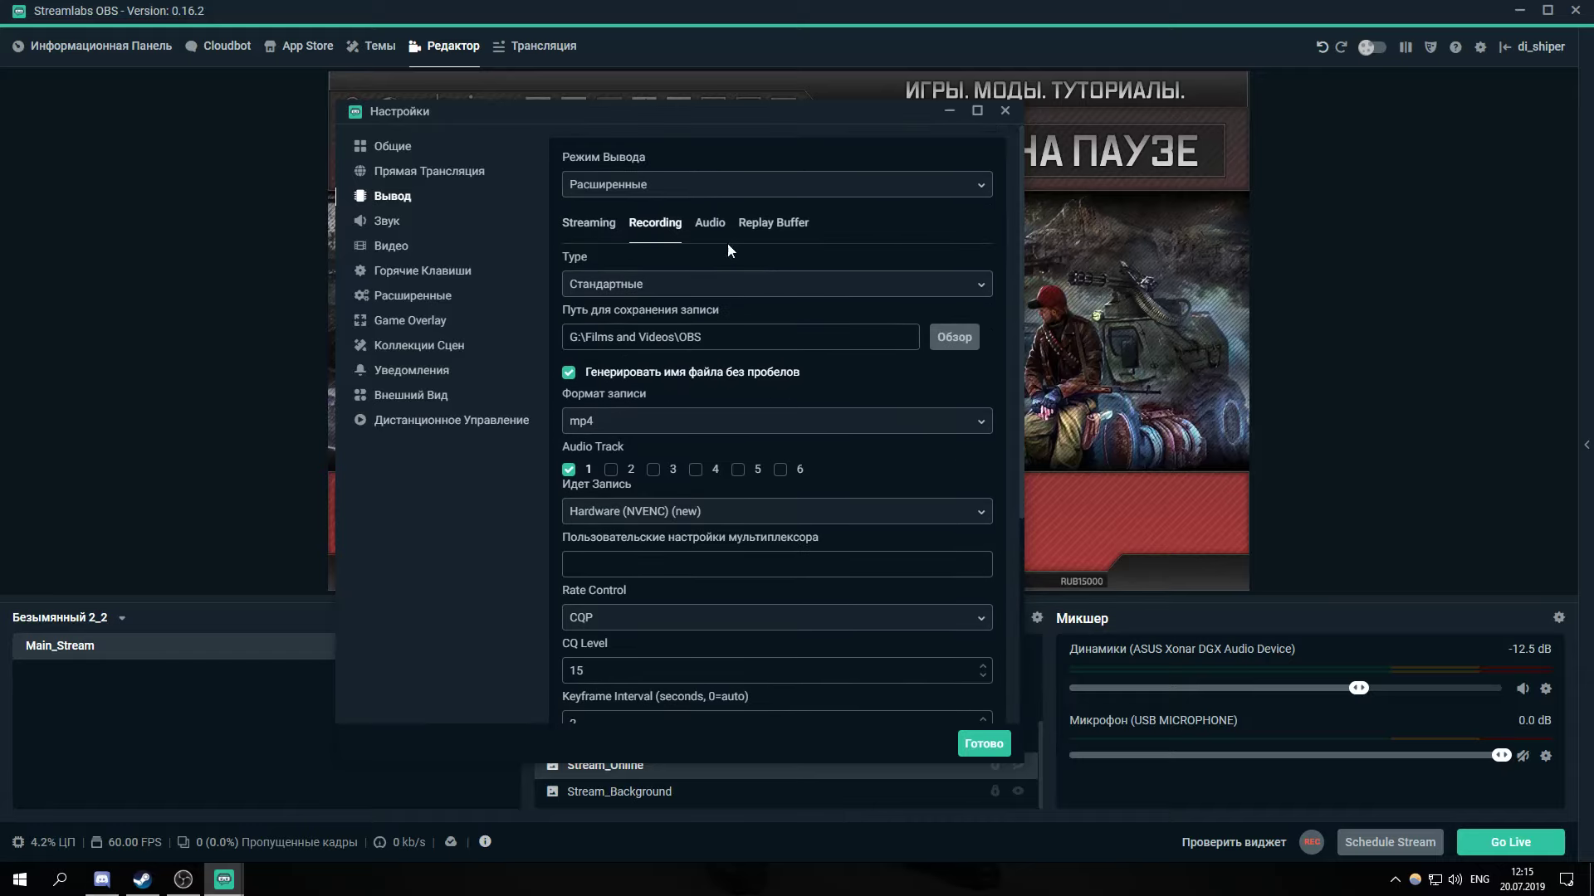
pyautogui.click(710, 226)
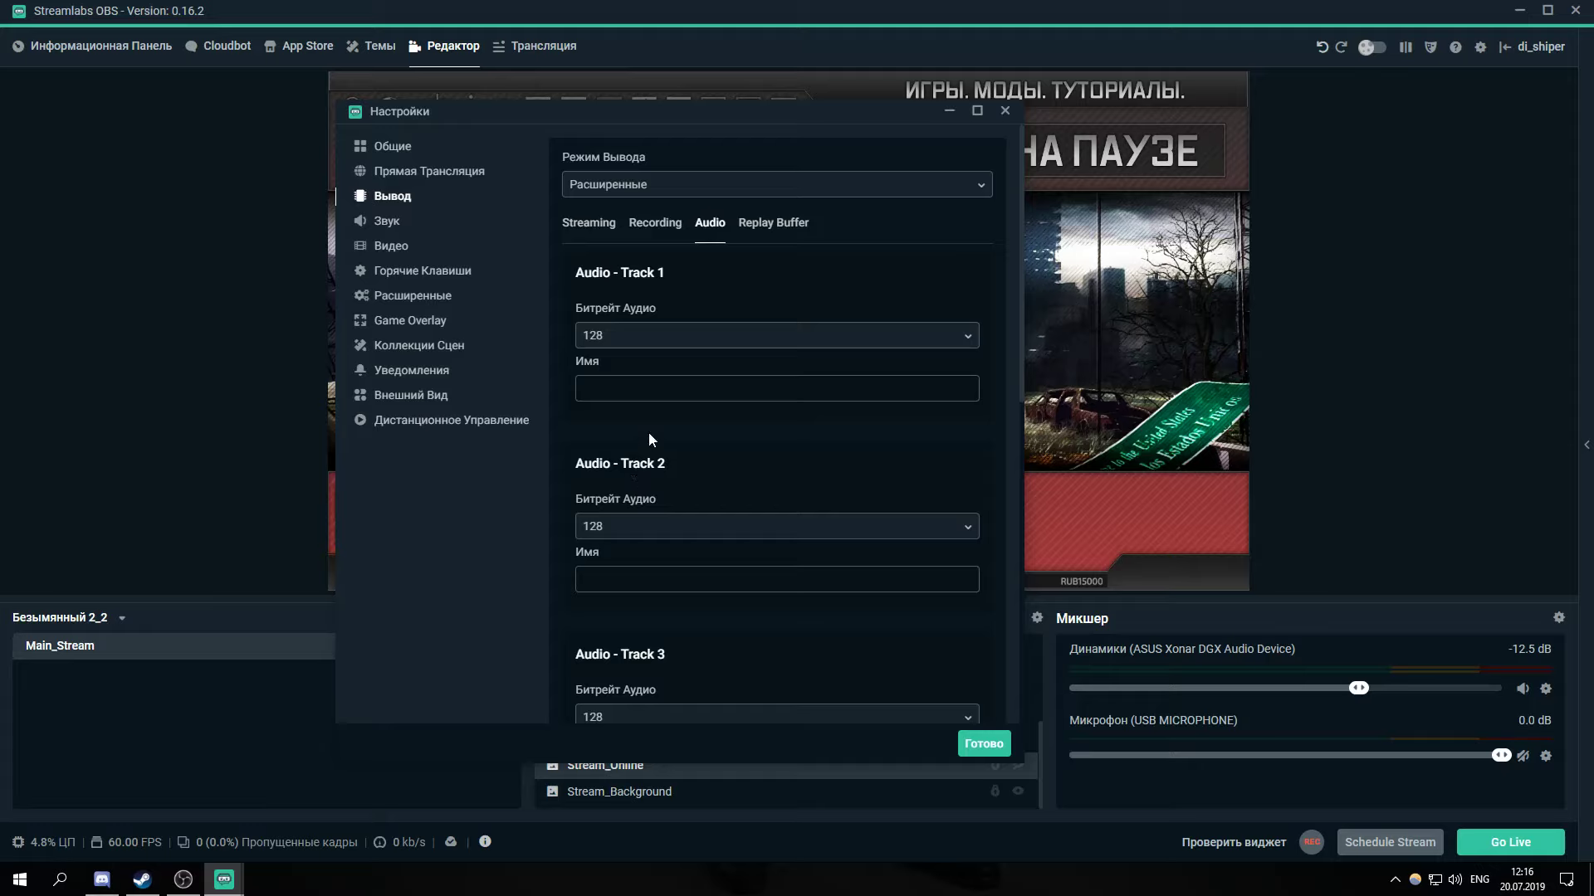
pyautogui.scroll(-2, 670, 541)
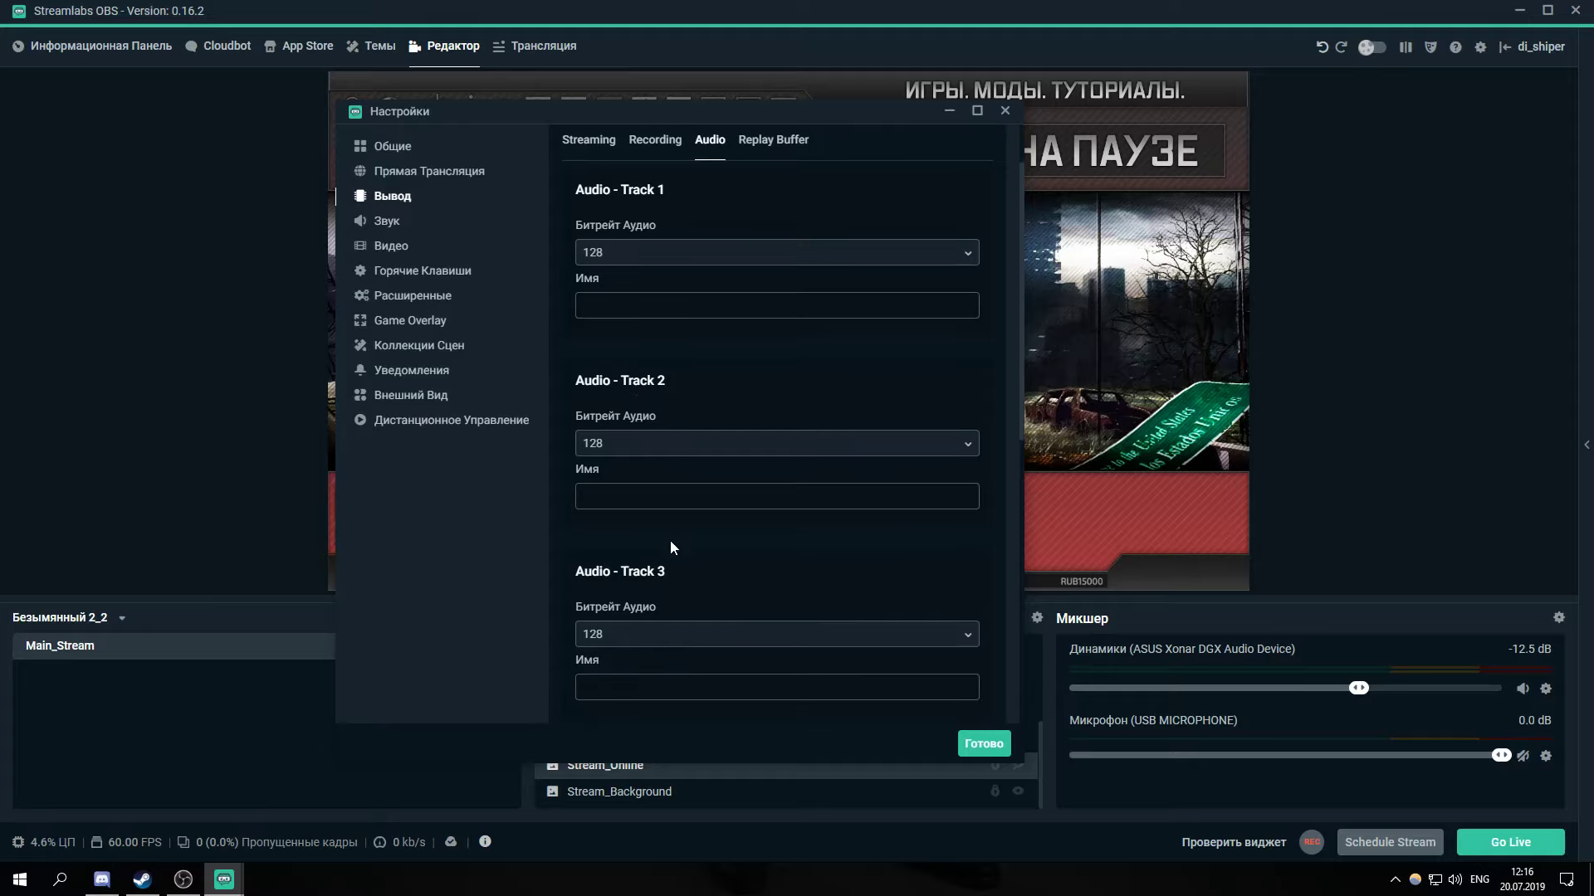
pyautogui.scroll(2, 709, 475)
pyautogui.click(641, 336)
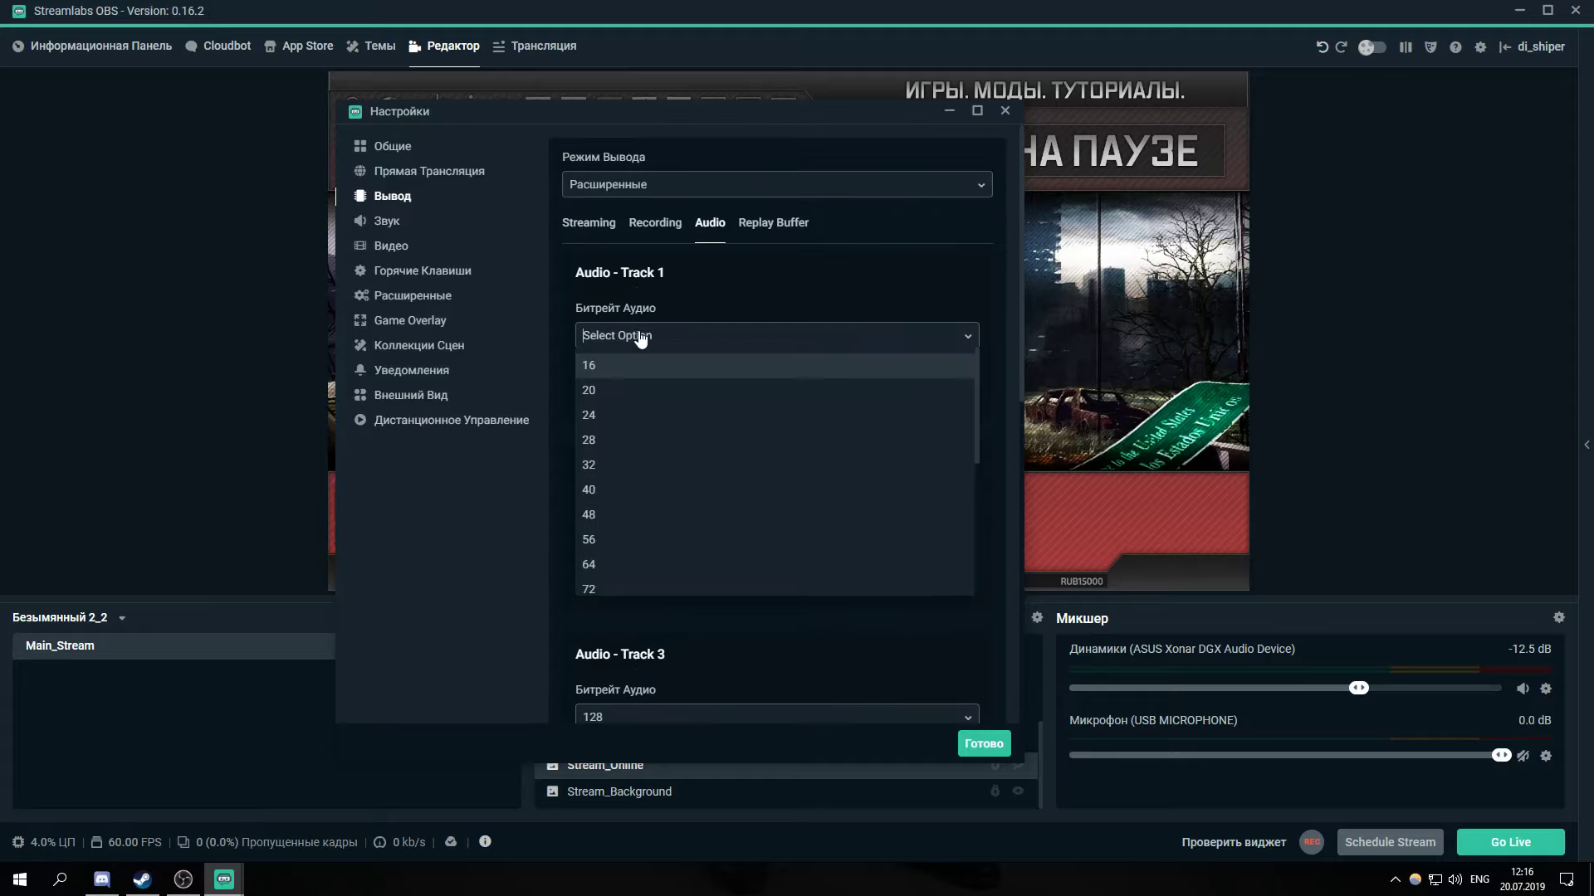
pyautogui.click(729, 289)
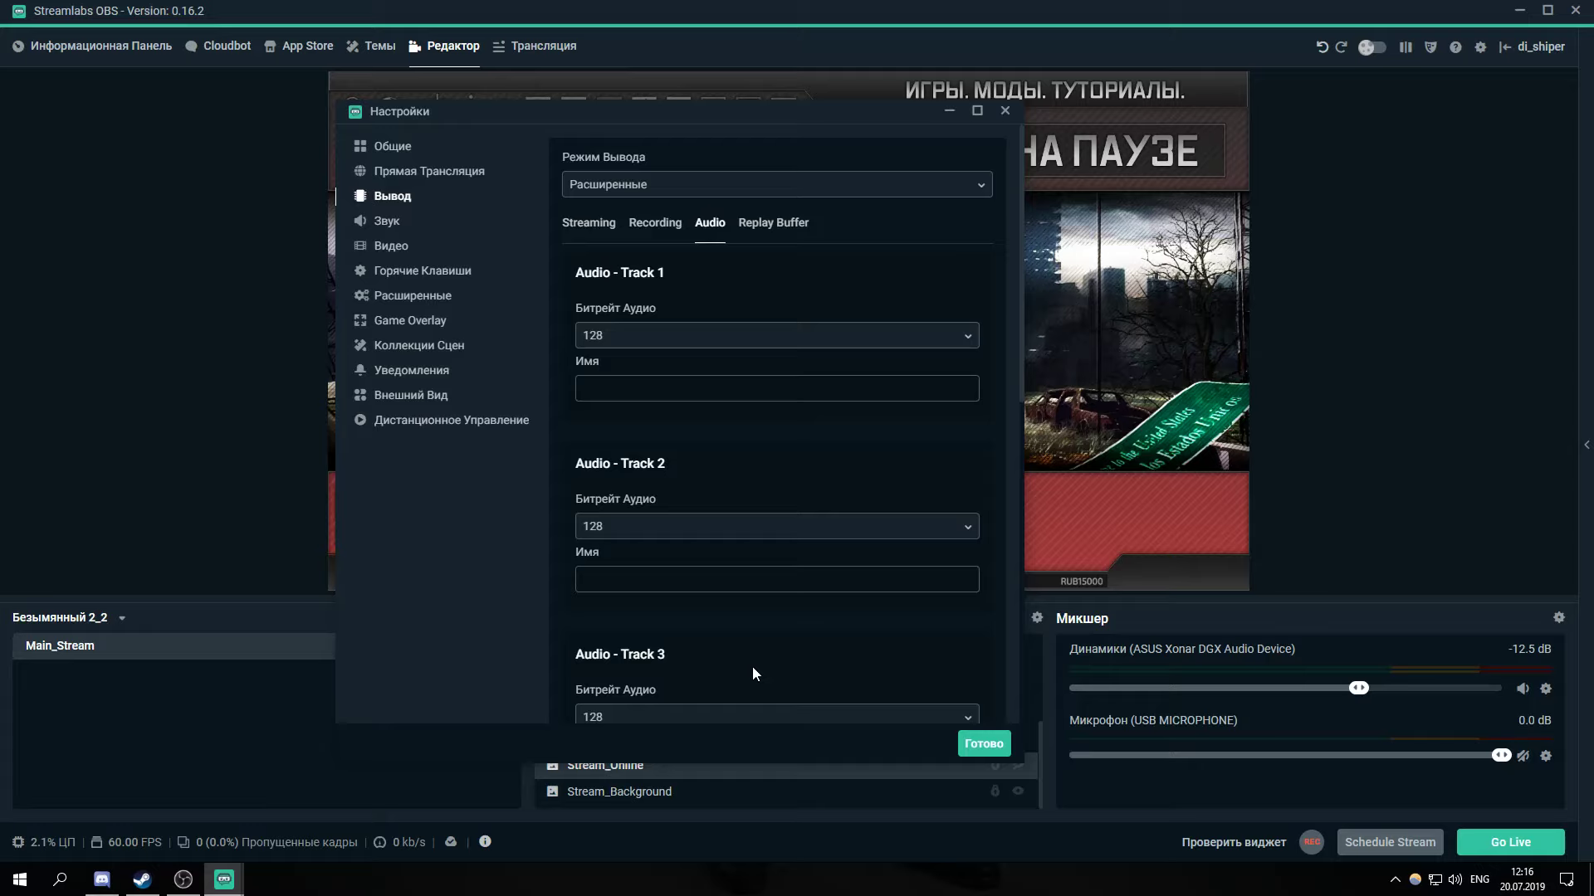
pyautogui.scroll(-8, 752, 666)
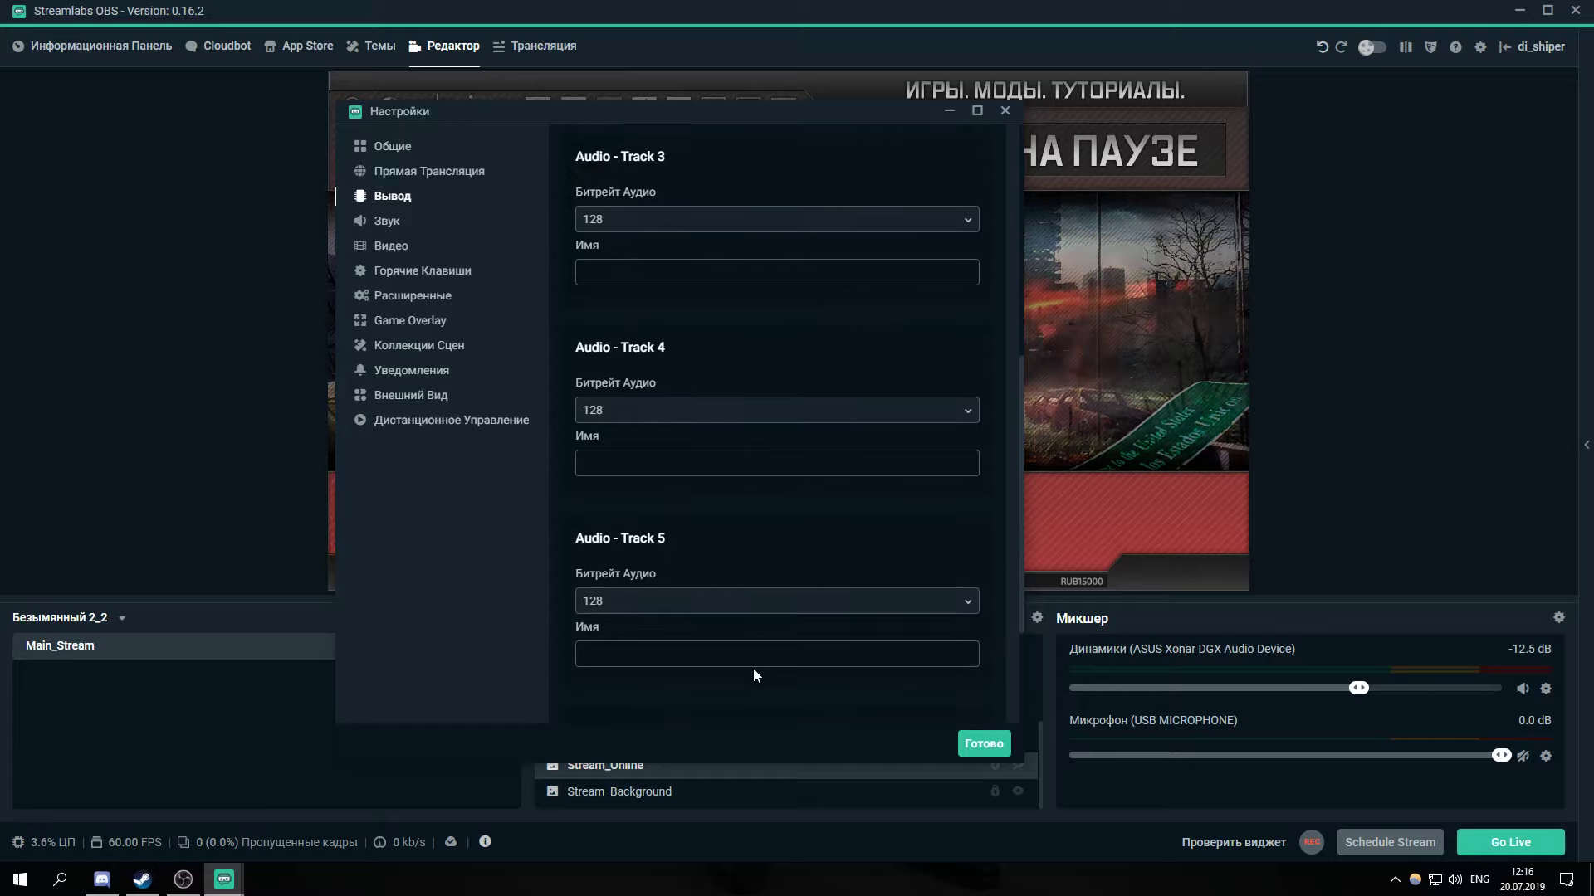
pyautogui.scroll(10, 870, 556)
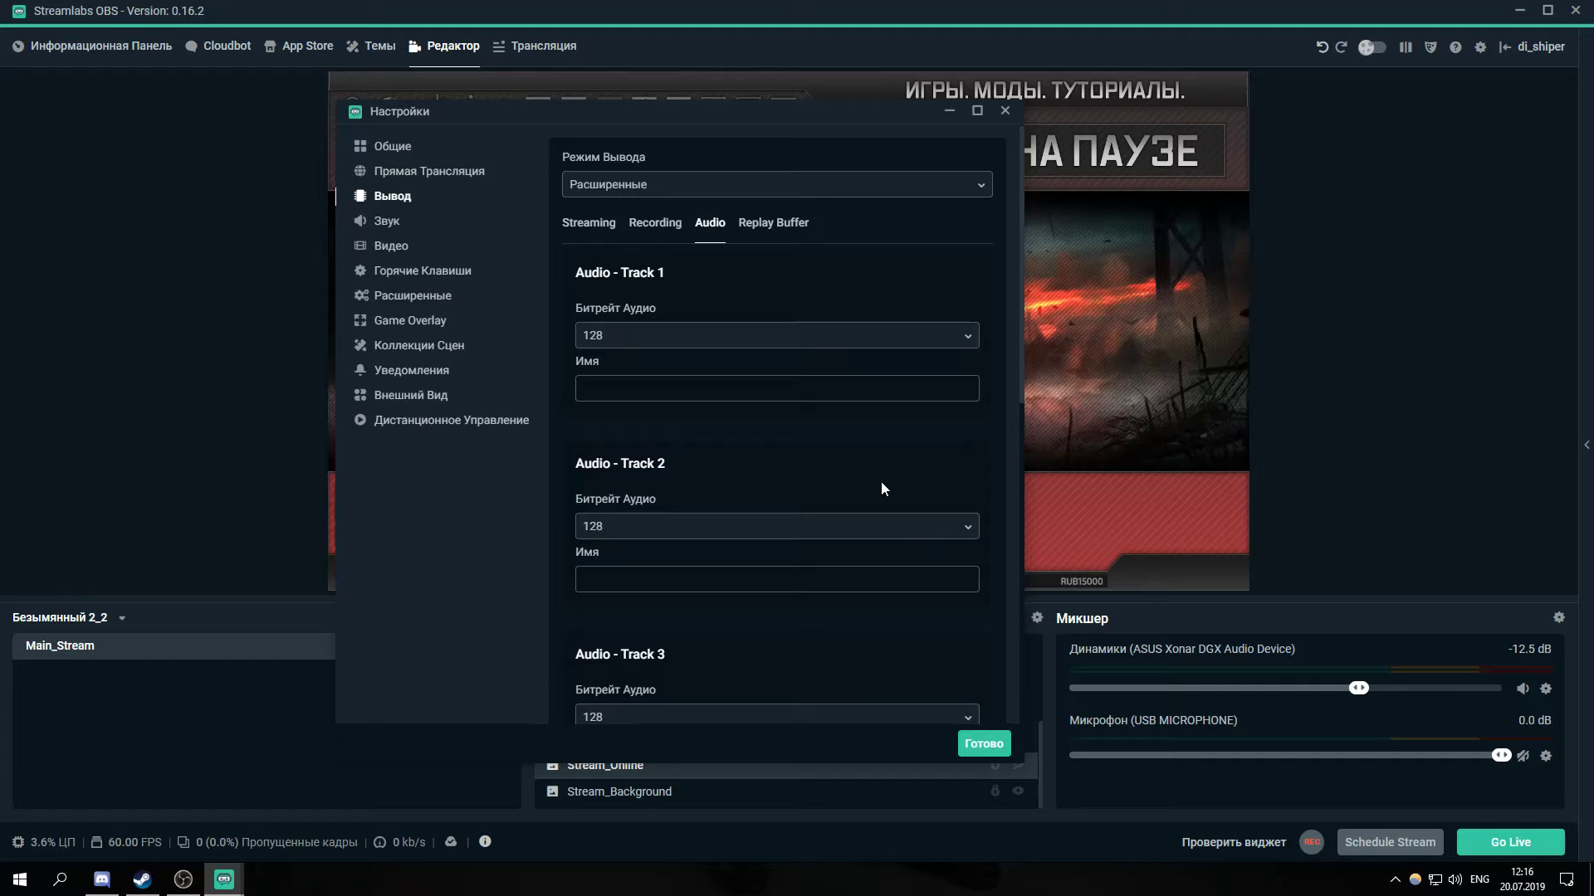
# Switch the streaming encoder to Hardware (NVENC) (new)
pyautogui.click(583, 222)
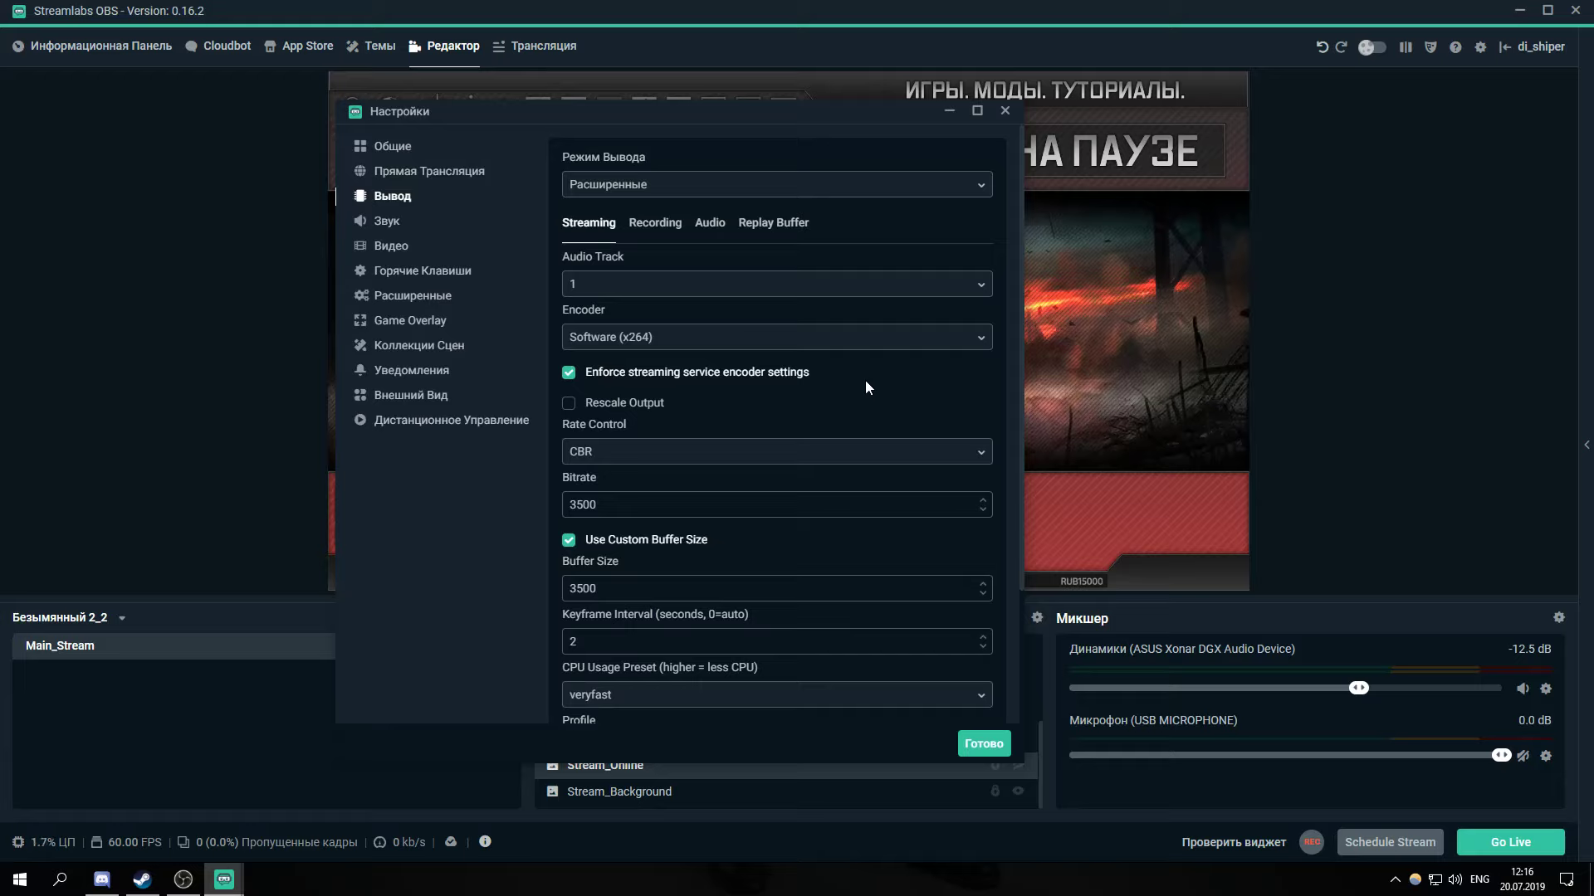
pyautogui.click(690, 337)
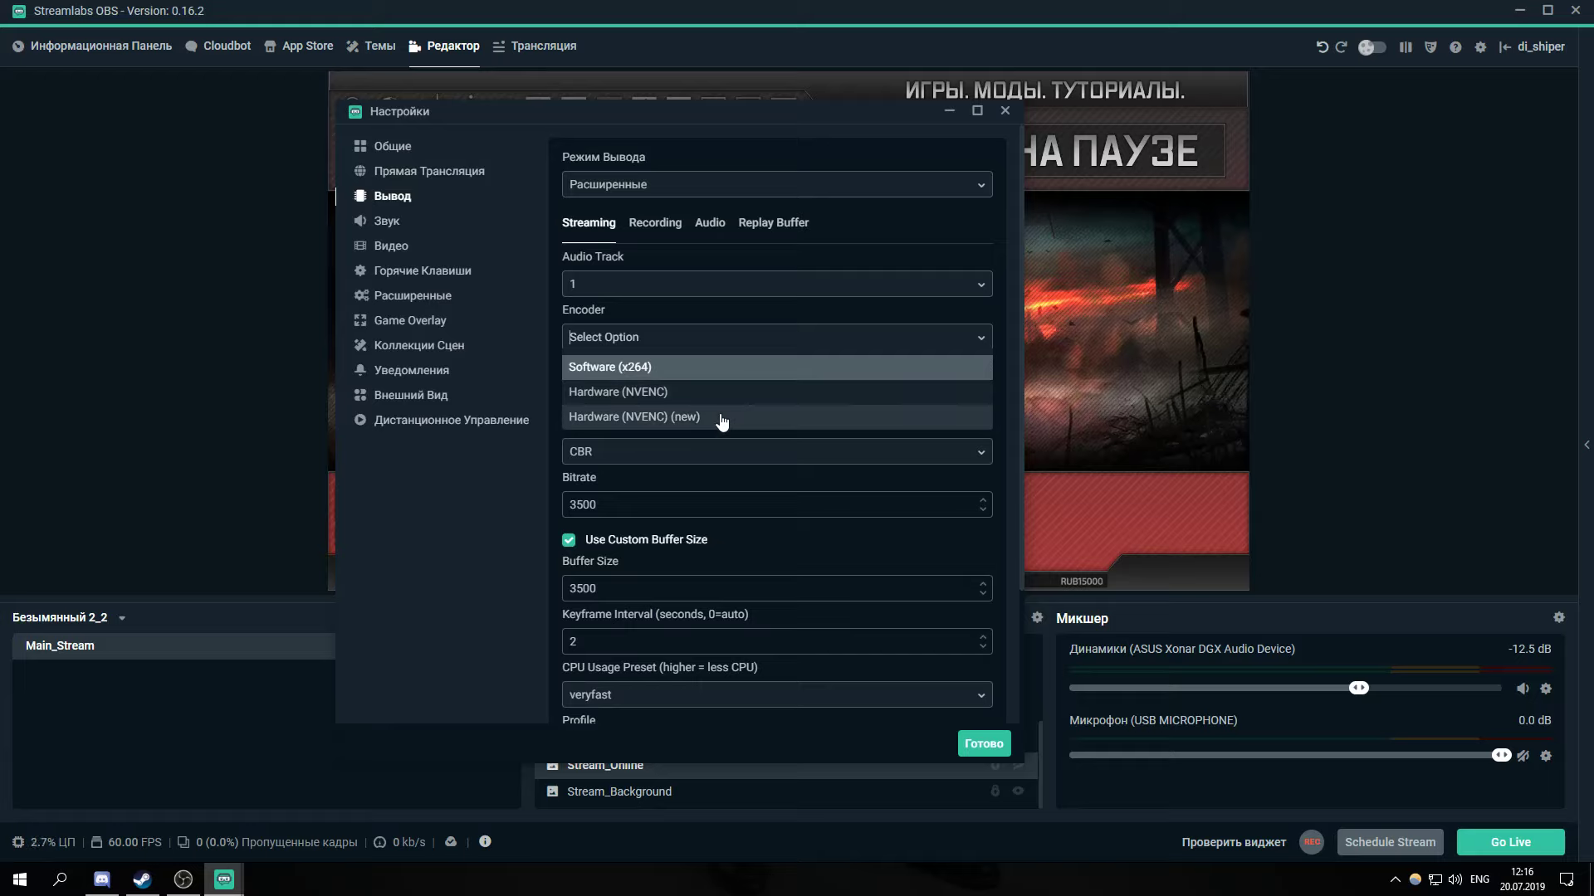
pyautogui.click(604, 418)
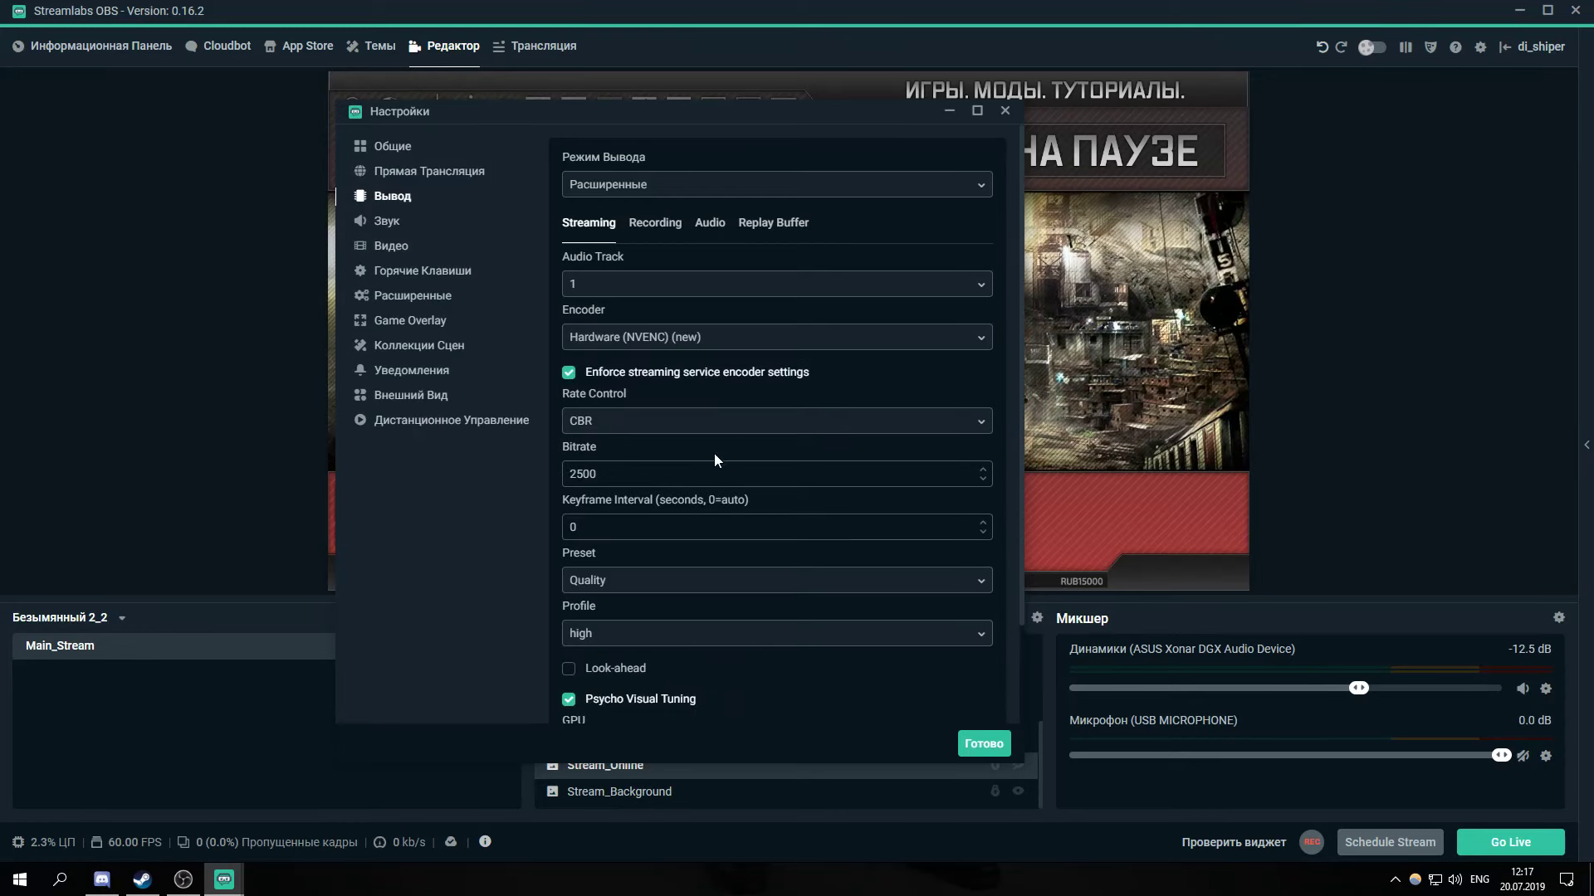
# Set the streaming bitrate to 350 and the keyframe interval to 2 seconds
pyautogui.press('Tab')
pyautogui.write('350')
pyautogui.press('Tab')
pyautogui.write('2')
# Set the streaming encoder's preset to Max Quality and its profile to high, and check the Max B-frames value
pyautogui.click(637, 574)
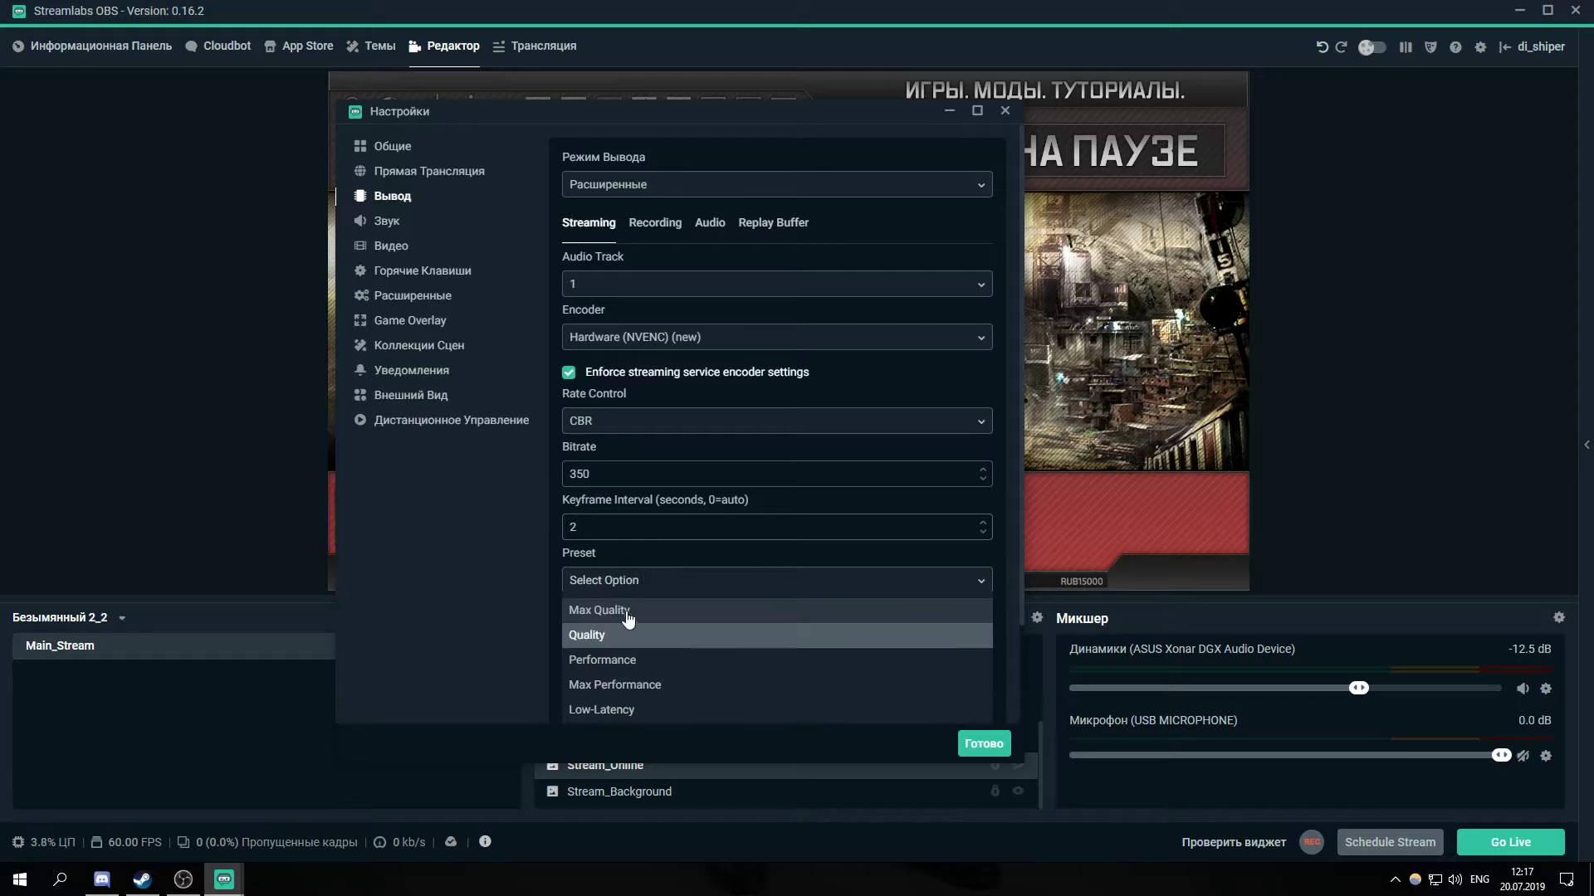
pyautogui.click(628, 613)
pyautogui.scroll(-2, 679, 673)
pyautogui.click(621, 555)
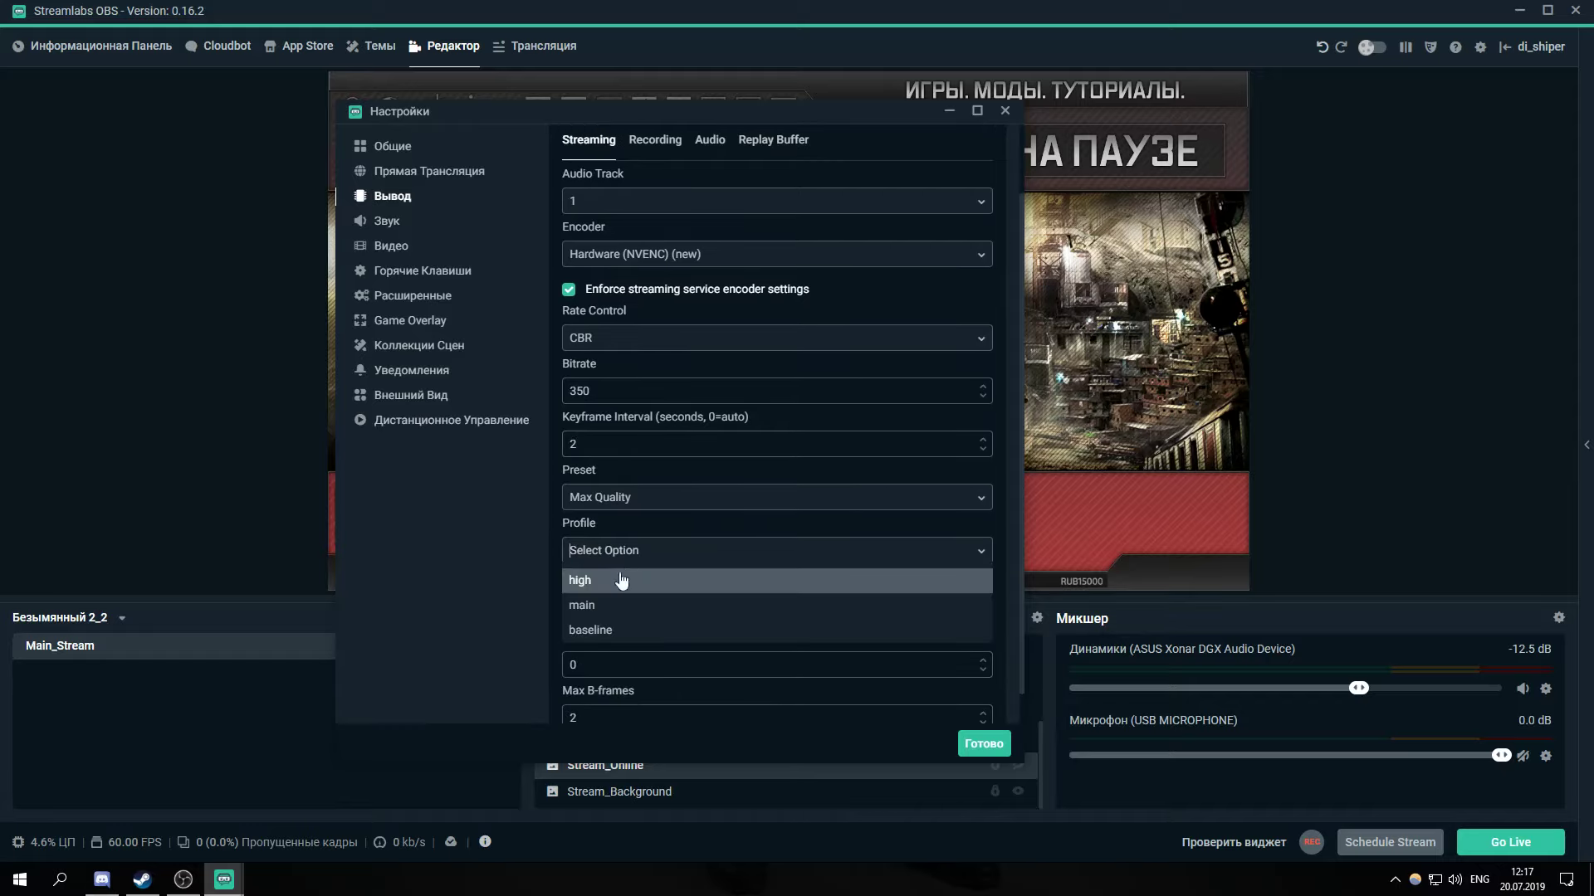
pyautogui.click(622, 581)
pyautogui.scroll(-1, 814, 606)
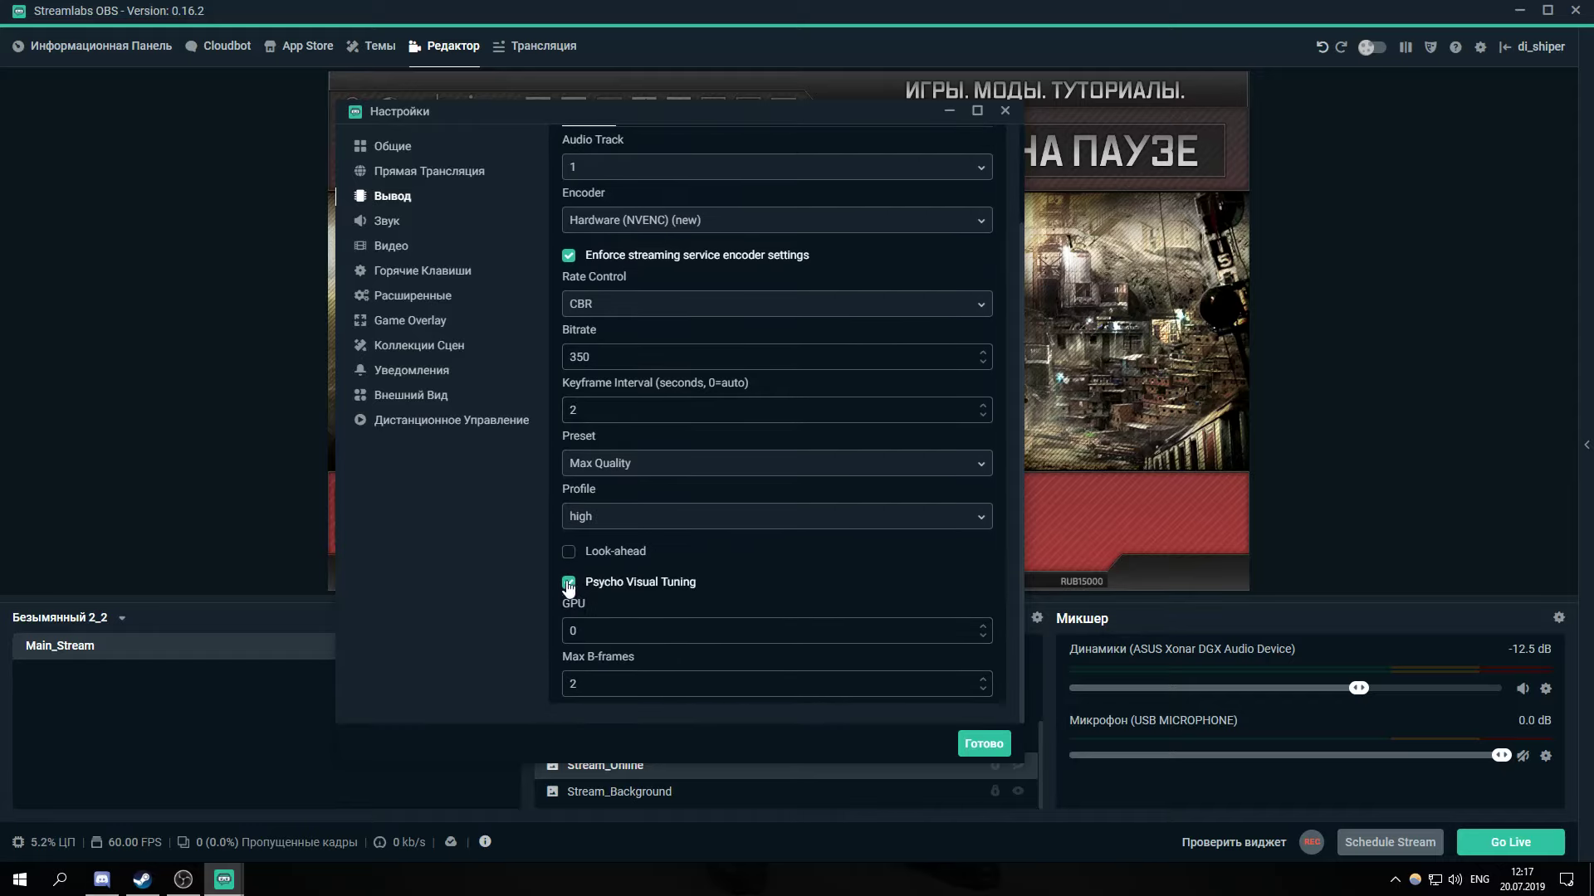
pyautogui.click(574, 683)
# Correct the streaming bitrate to 3500 and review the encoder choices, keeping Hardware (NVENC) (new)
pyautogui.scroll(3, 804, 632)
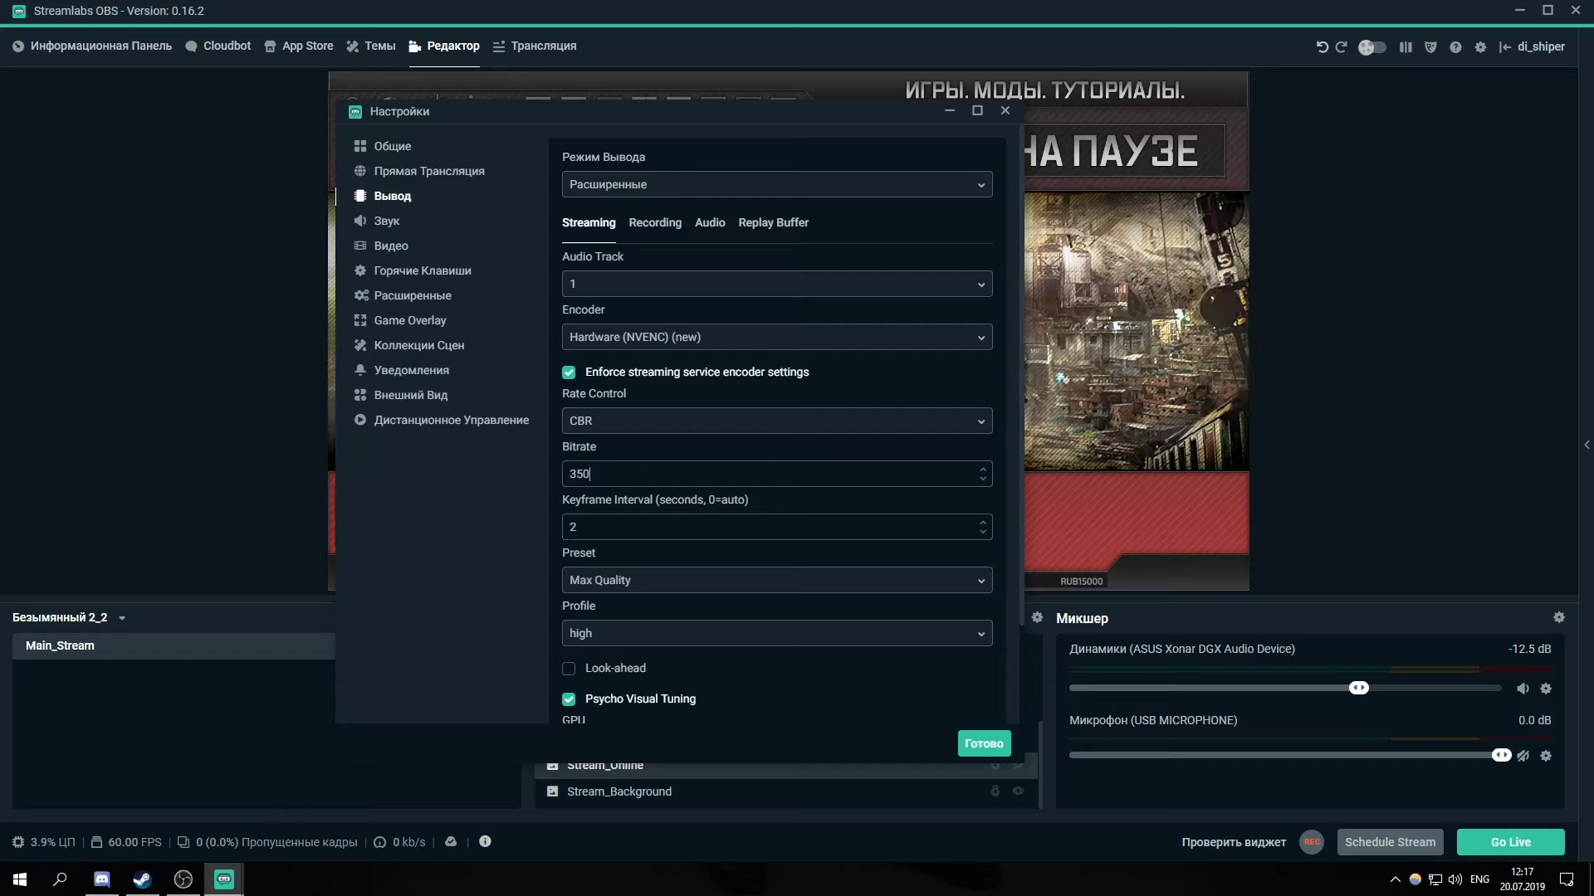
pyautogui.write('0')
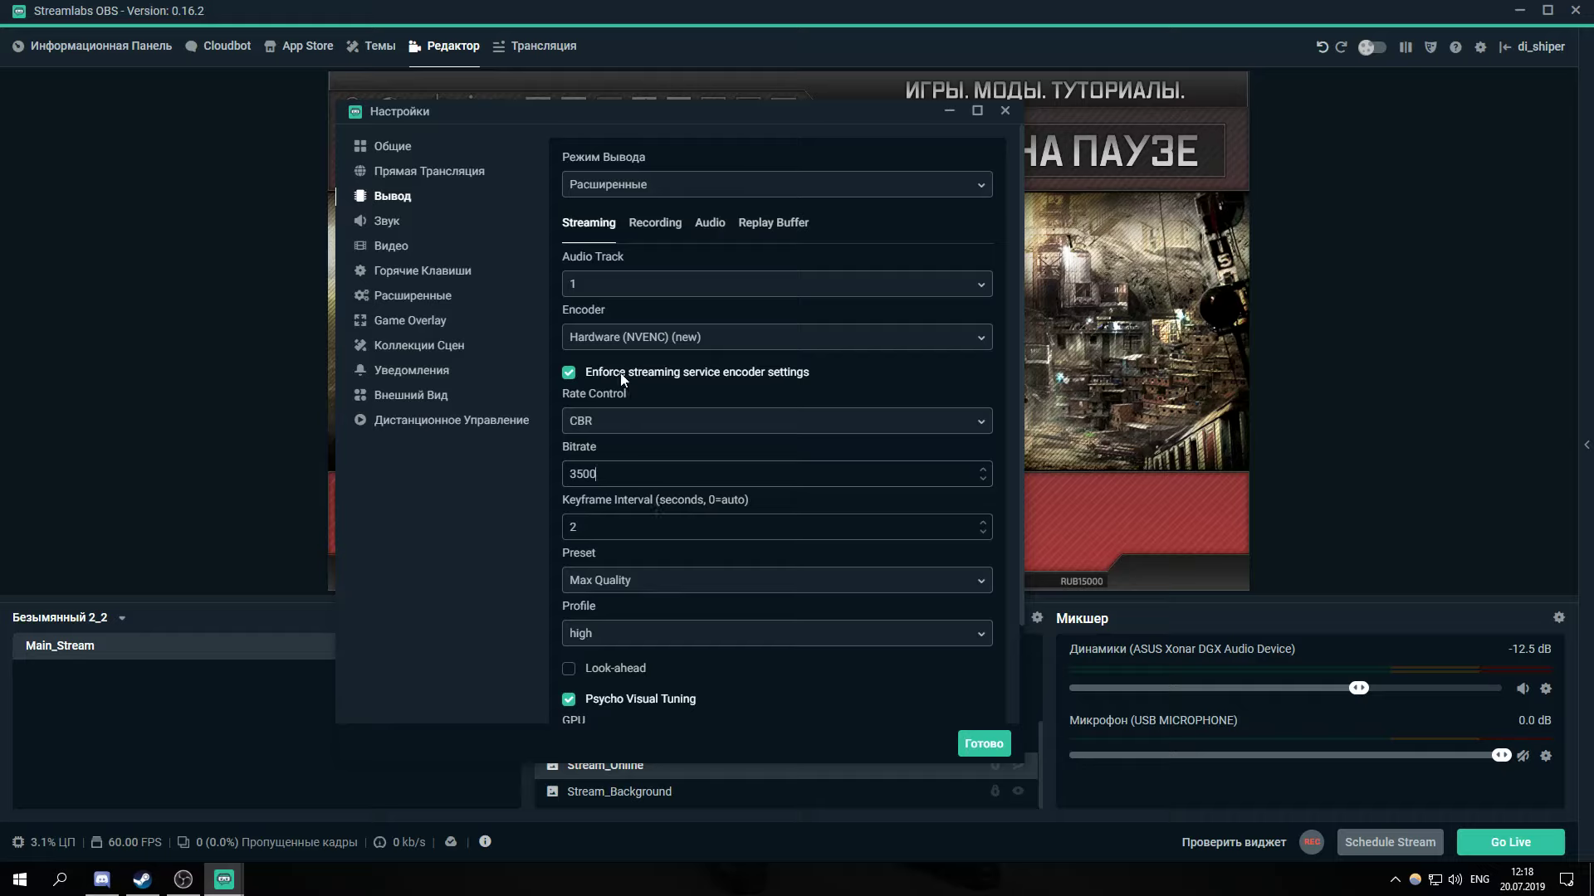
pyautogui.click(628, 337)
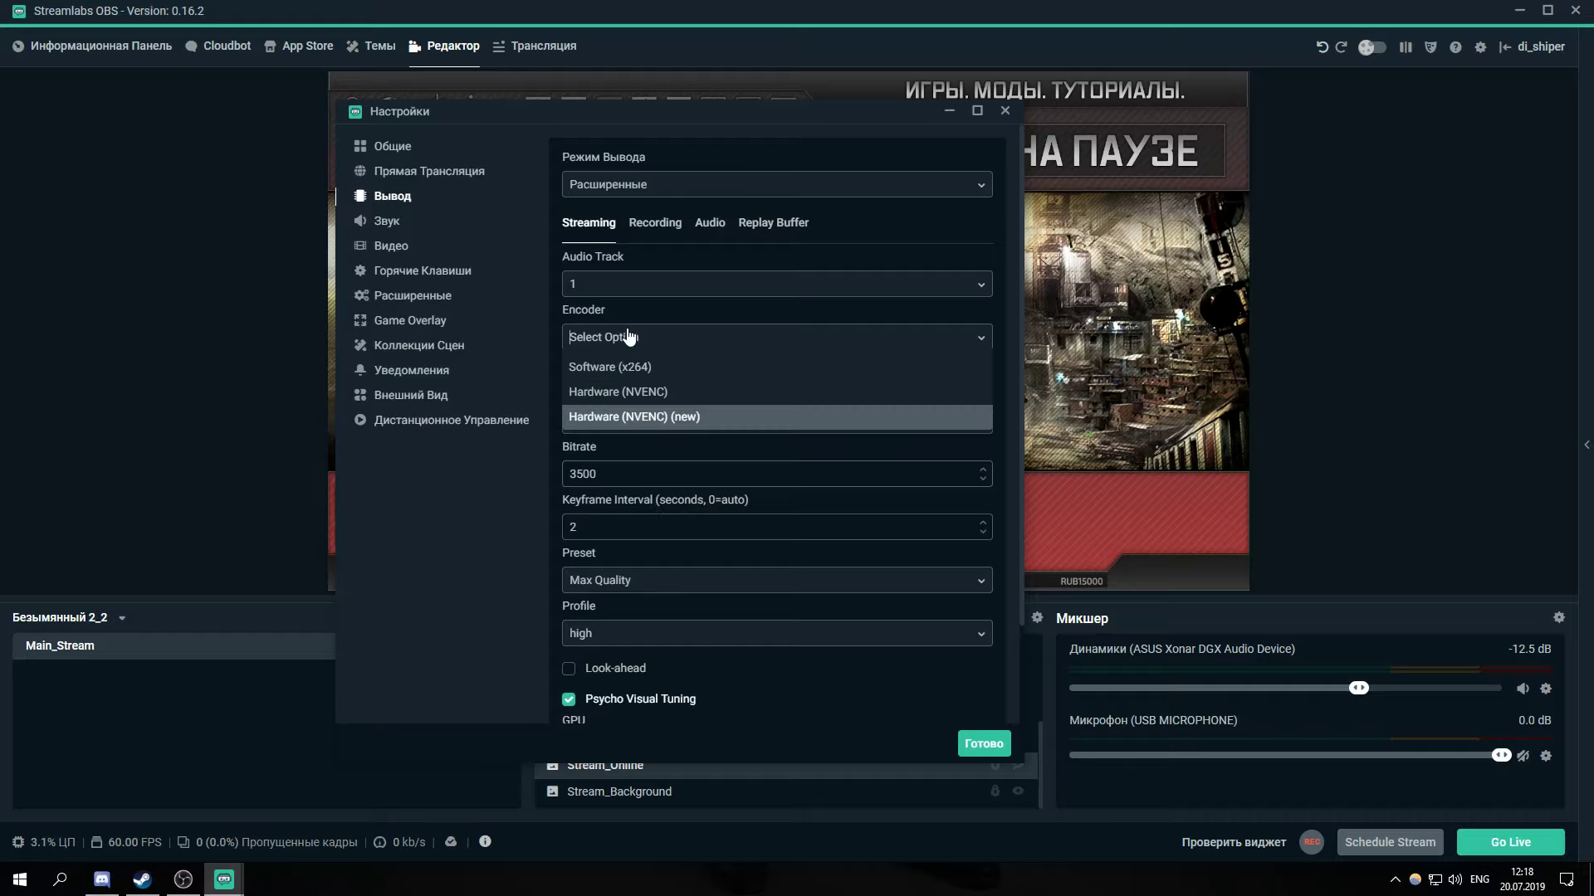
pyautogui.click(425, 645)
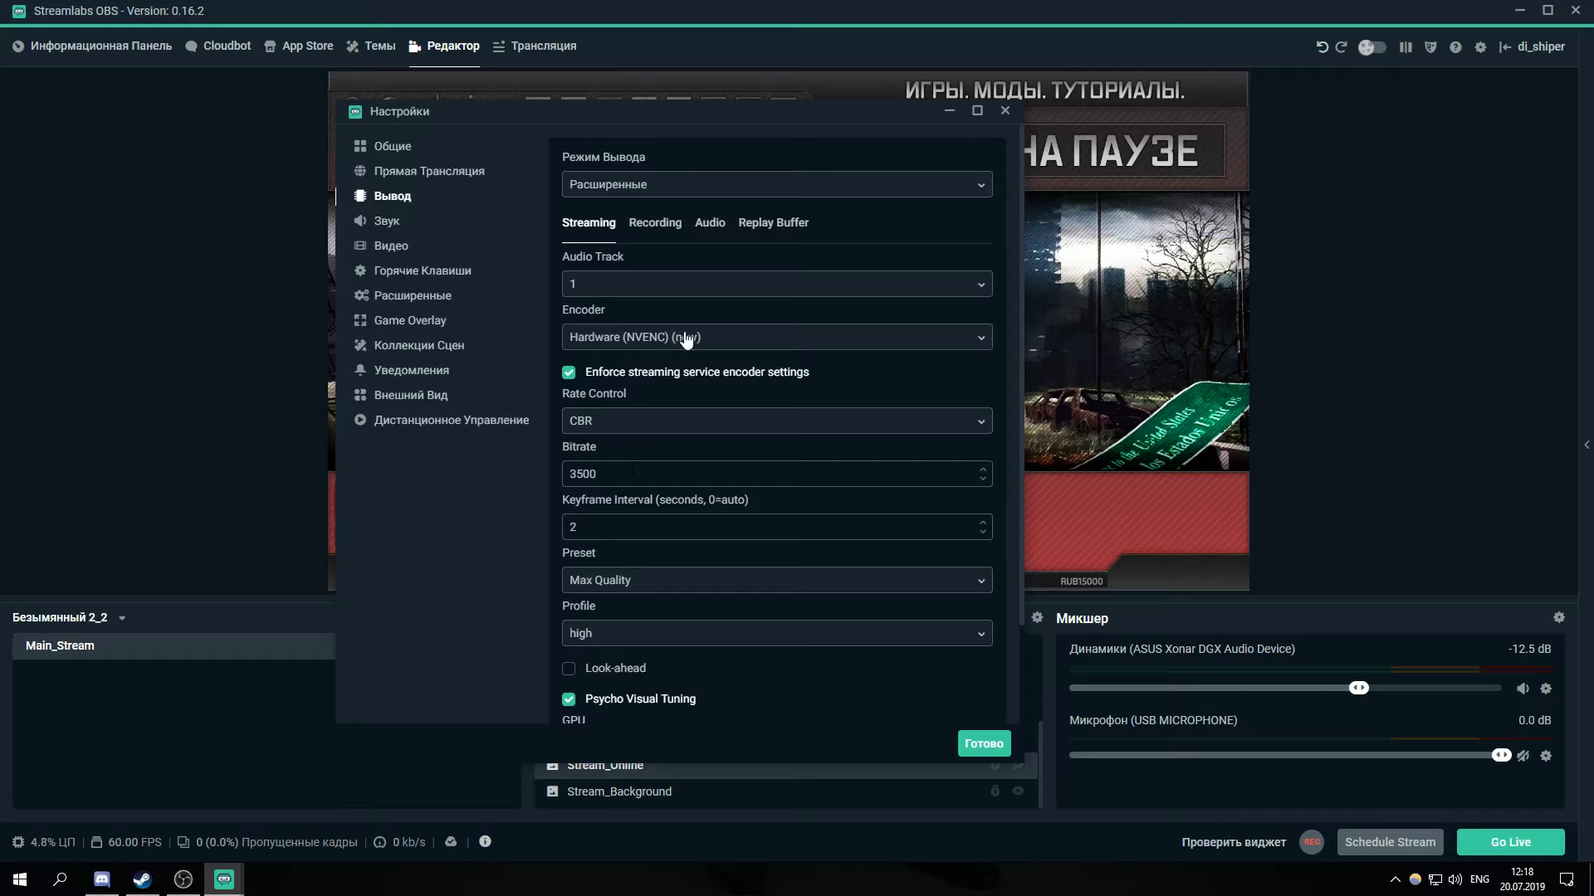
pyautogui.scroll(-1, 789, 711)
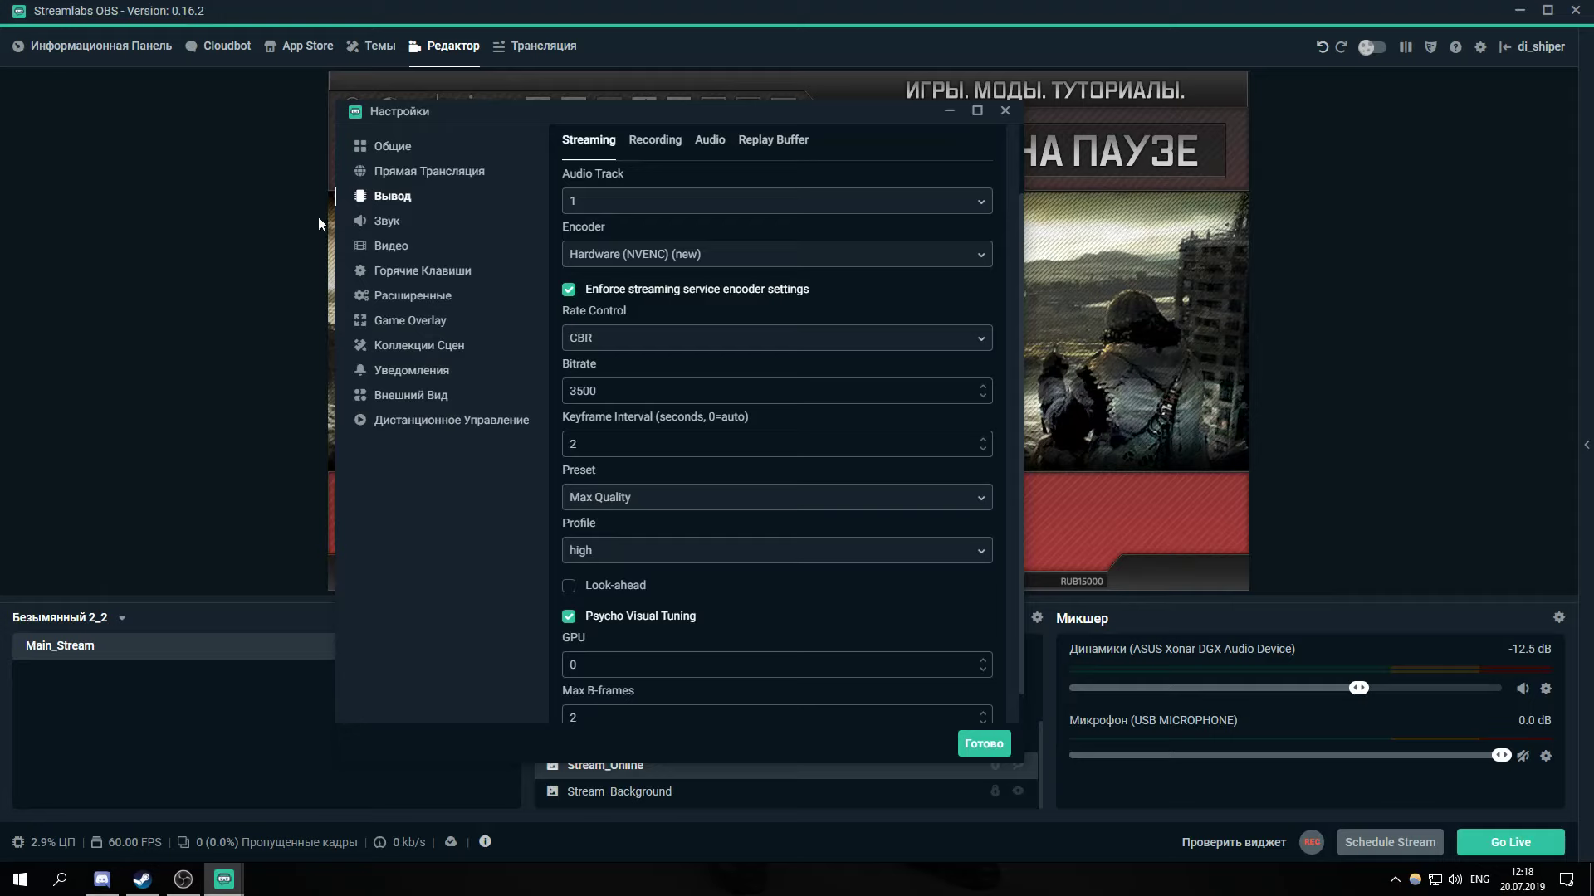
# In the sound settings, review the sample rate options, keeping 44.1khz, and choose Stereo for the channels
pyautogui.click(386, 220)
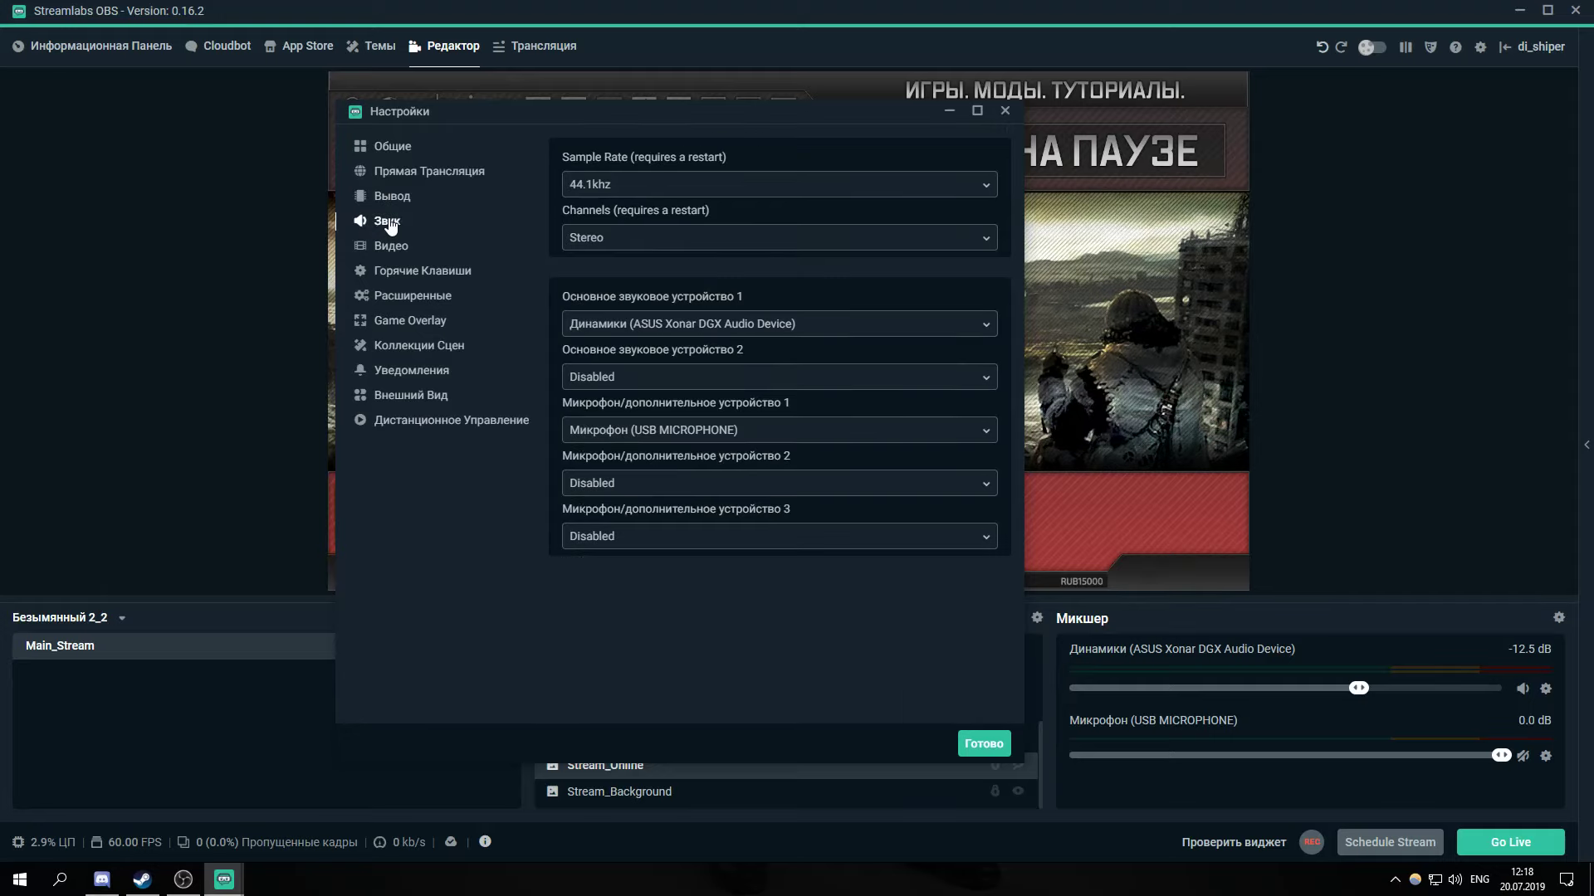
pyautogui.click(624, 187)
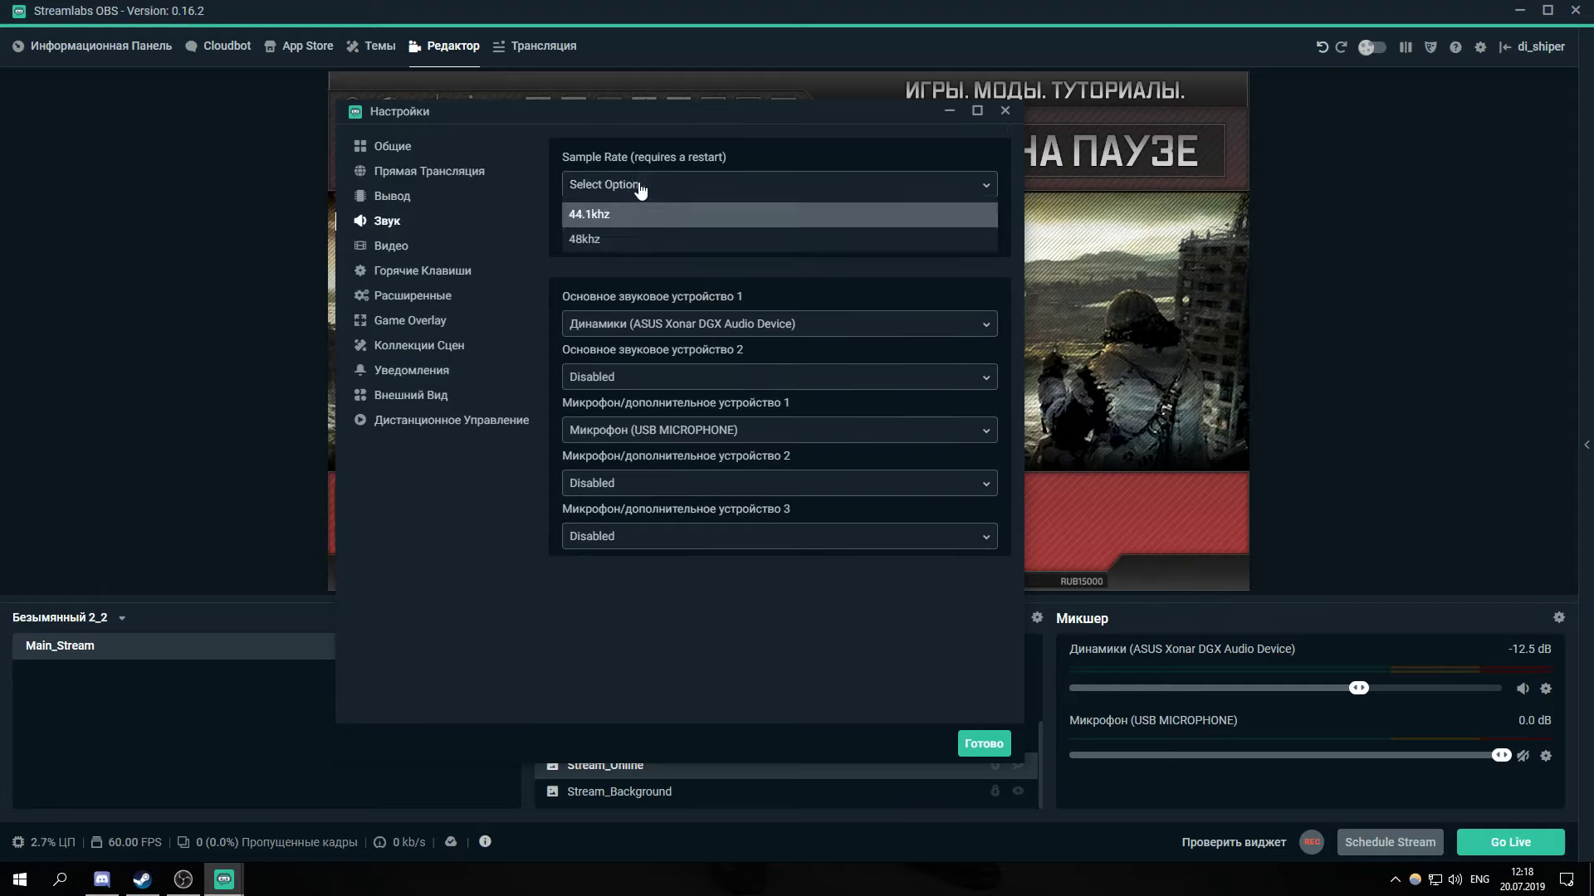
pyautogui.click(651, 268)
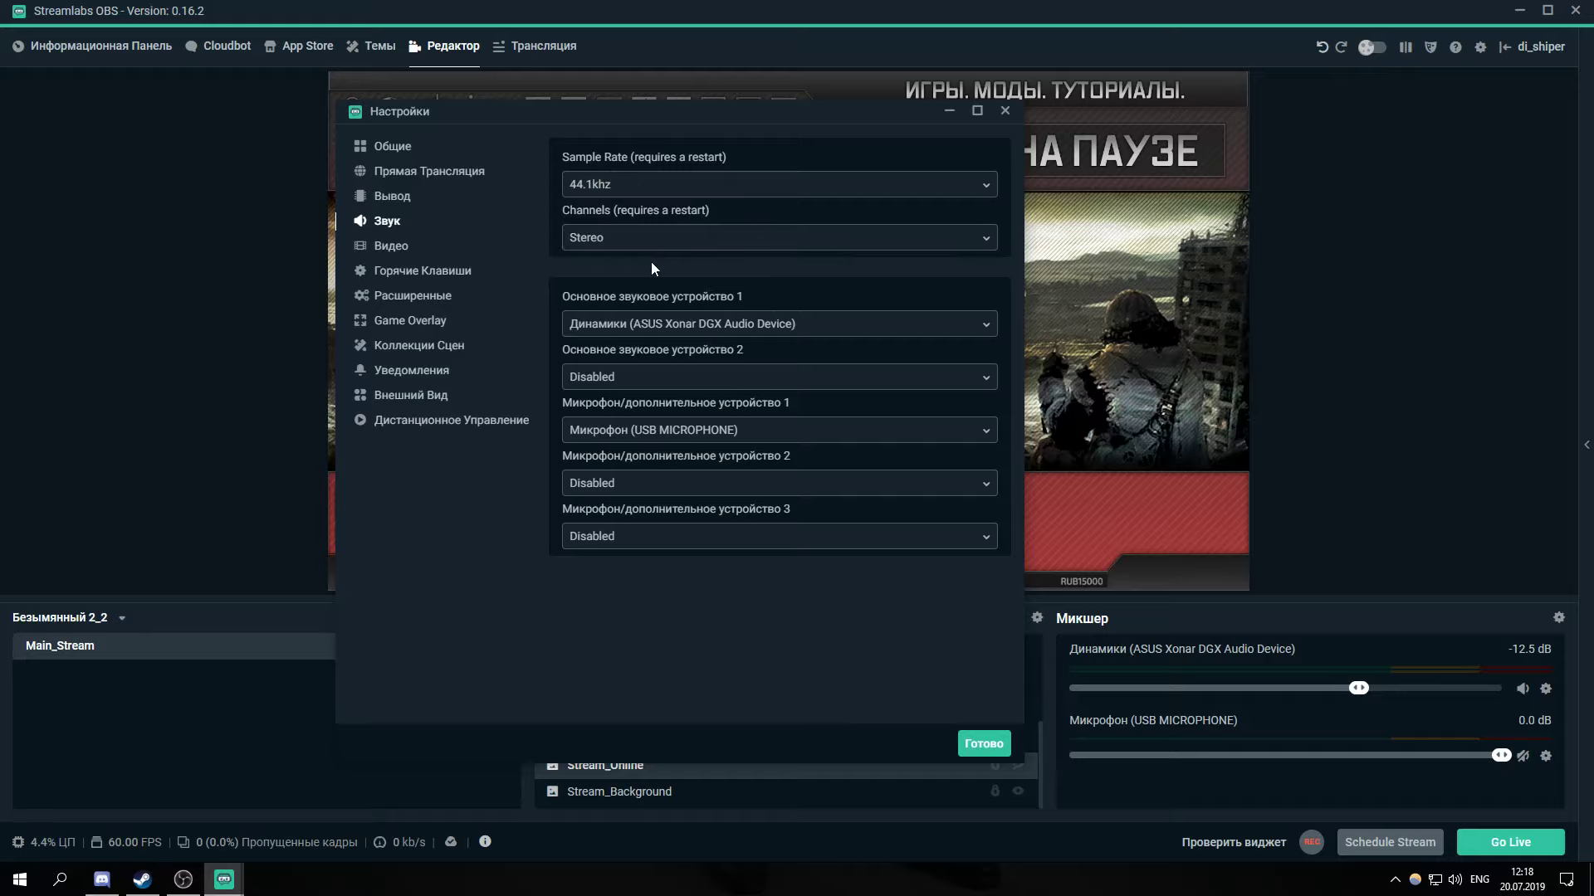
pyautogui.click(613, 244)
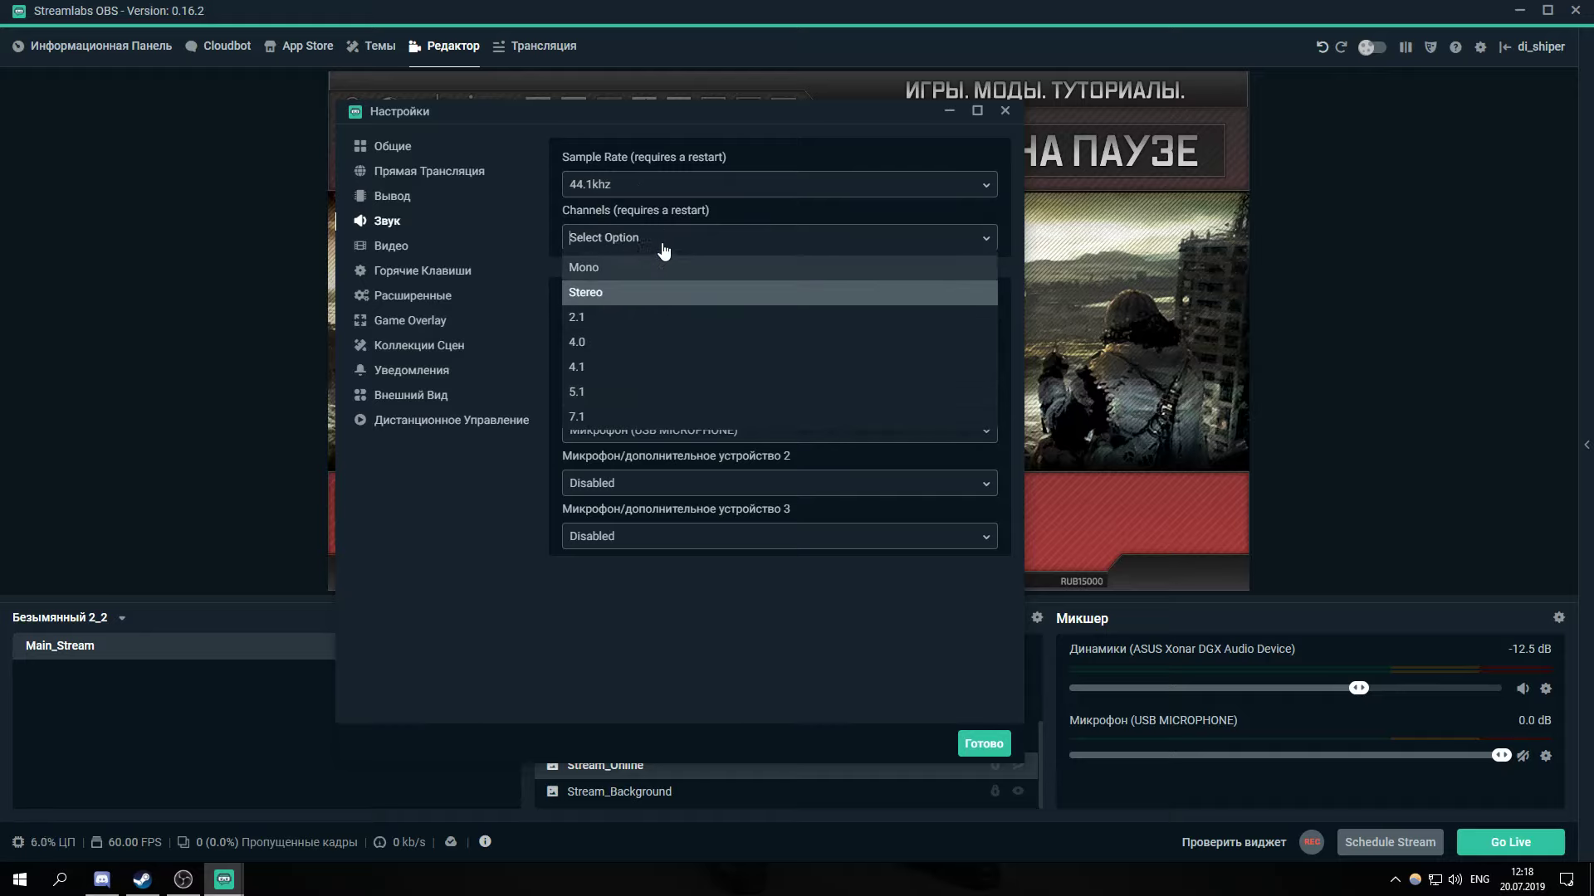
pyautogui.click(627, 295)
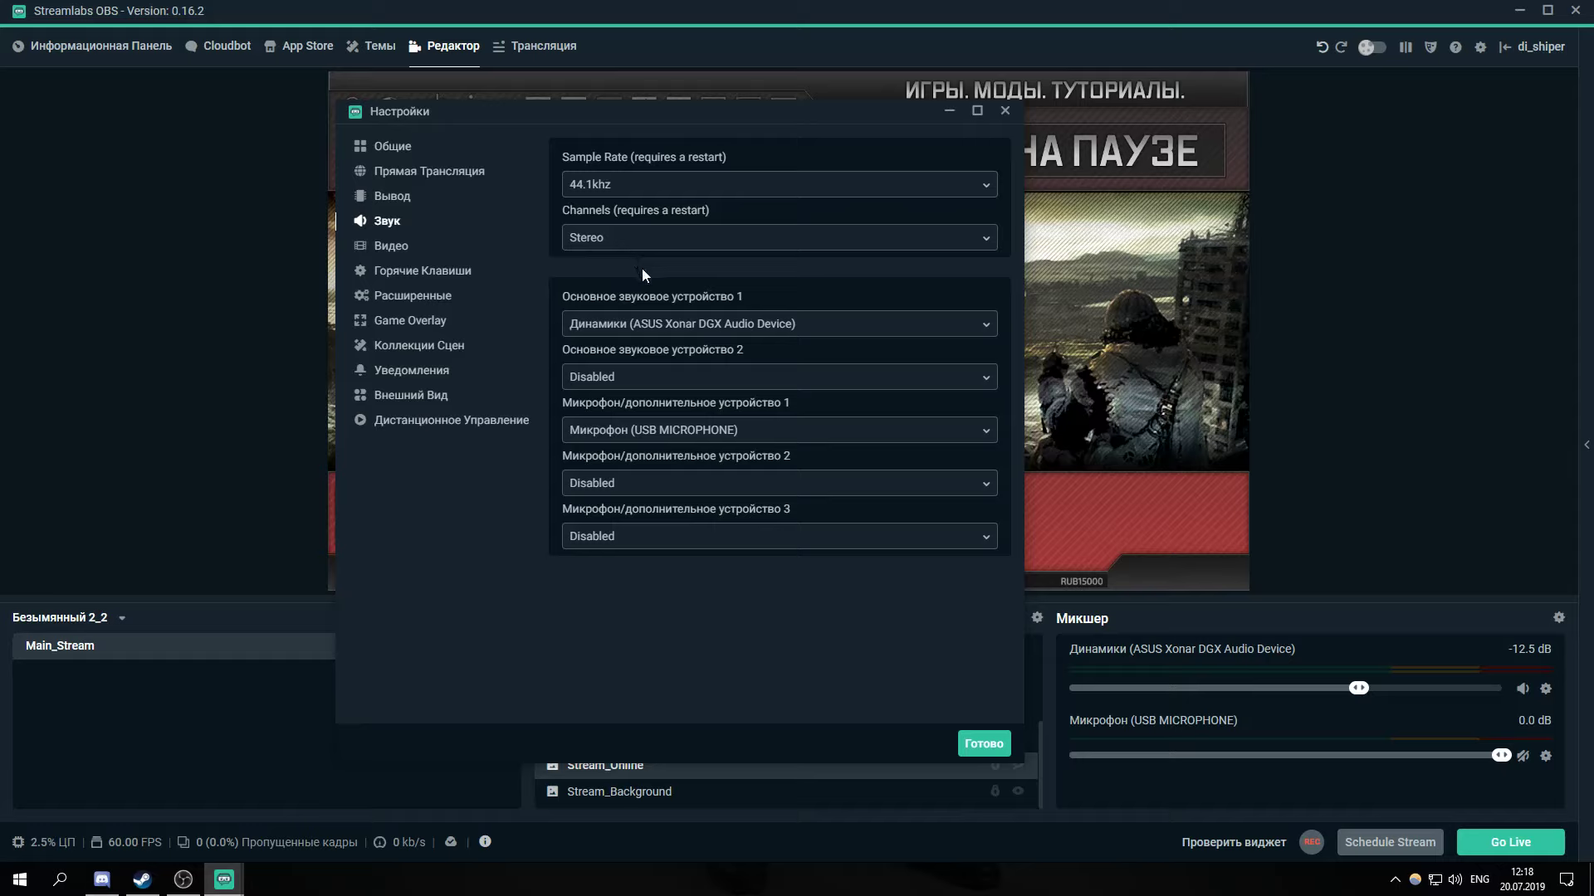
# In the video settings, choose 1920x1080 as the output resolution and review the scaling filter choices, keeping the Lanczos method
pyautogui.click(390, 249)
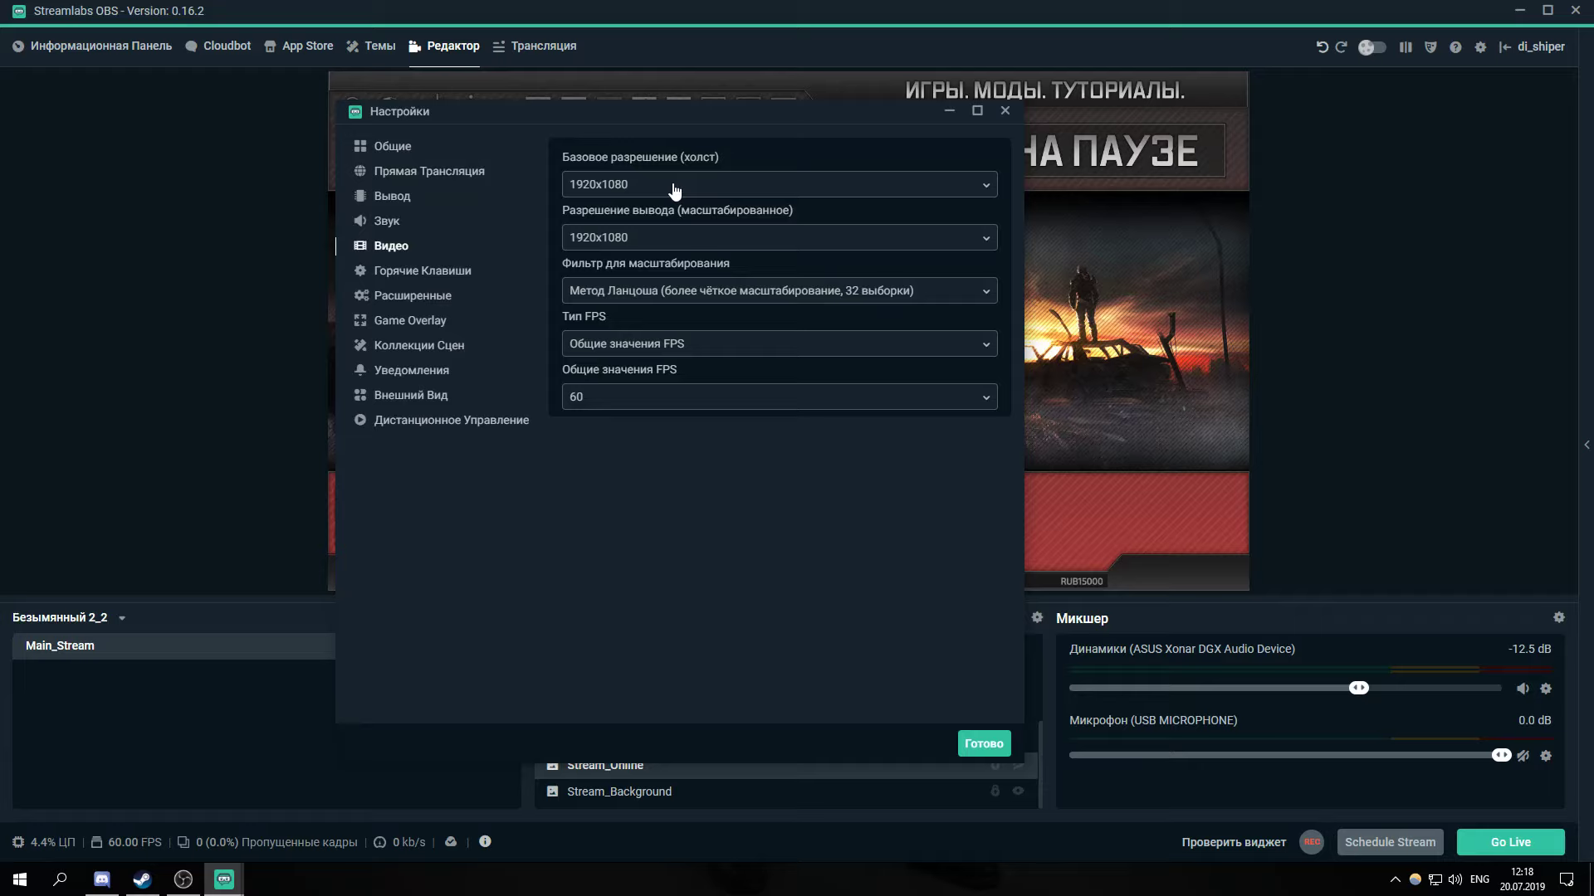
pyautogui.click(615, 243)
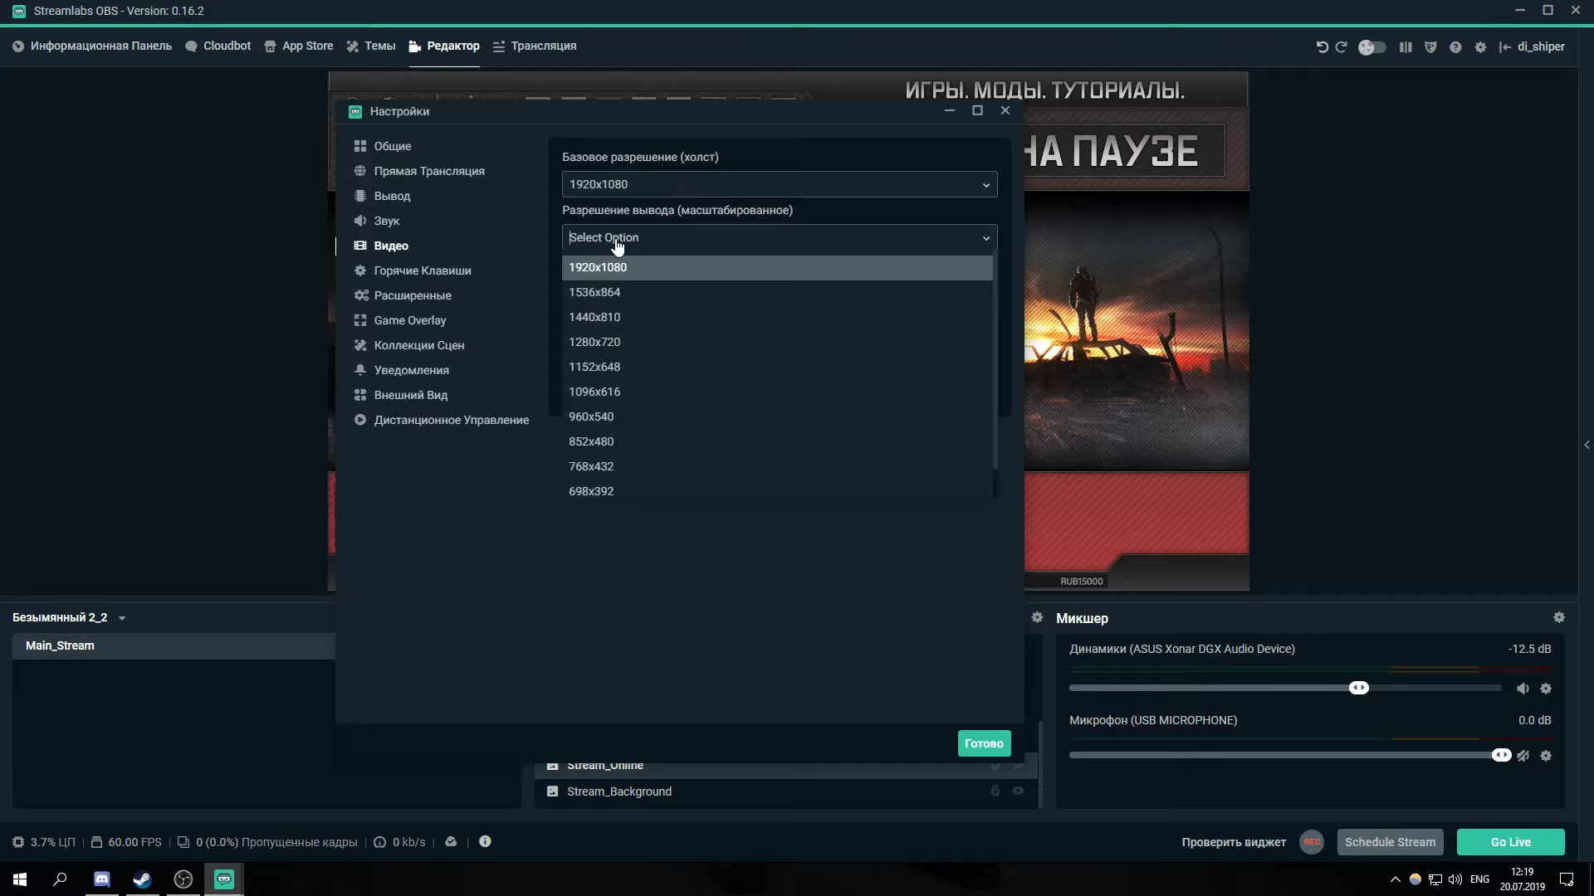
pyautogui.click(621, 268)
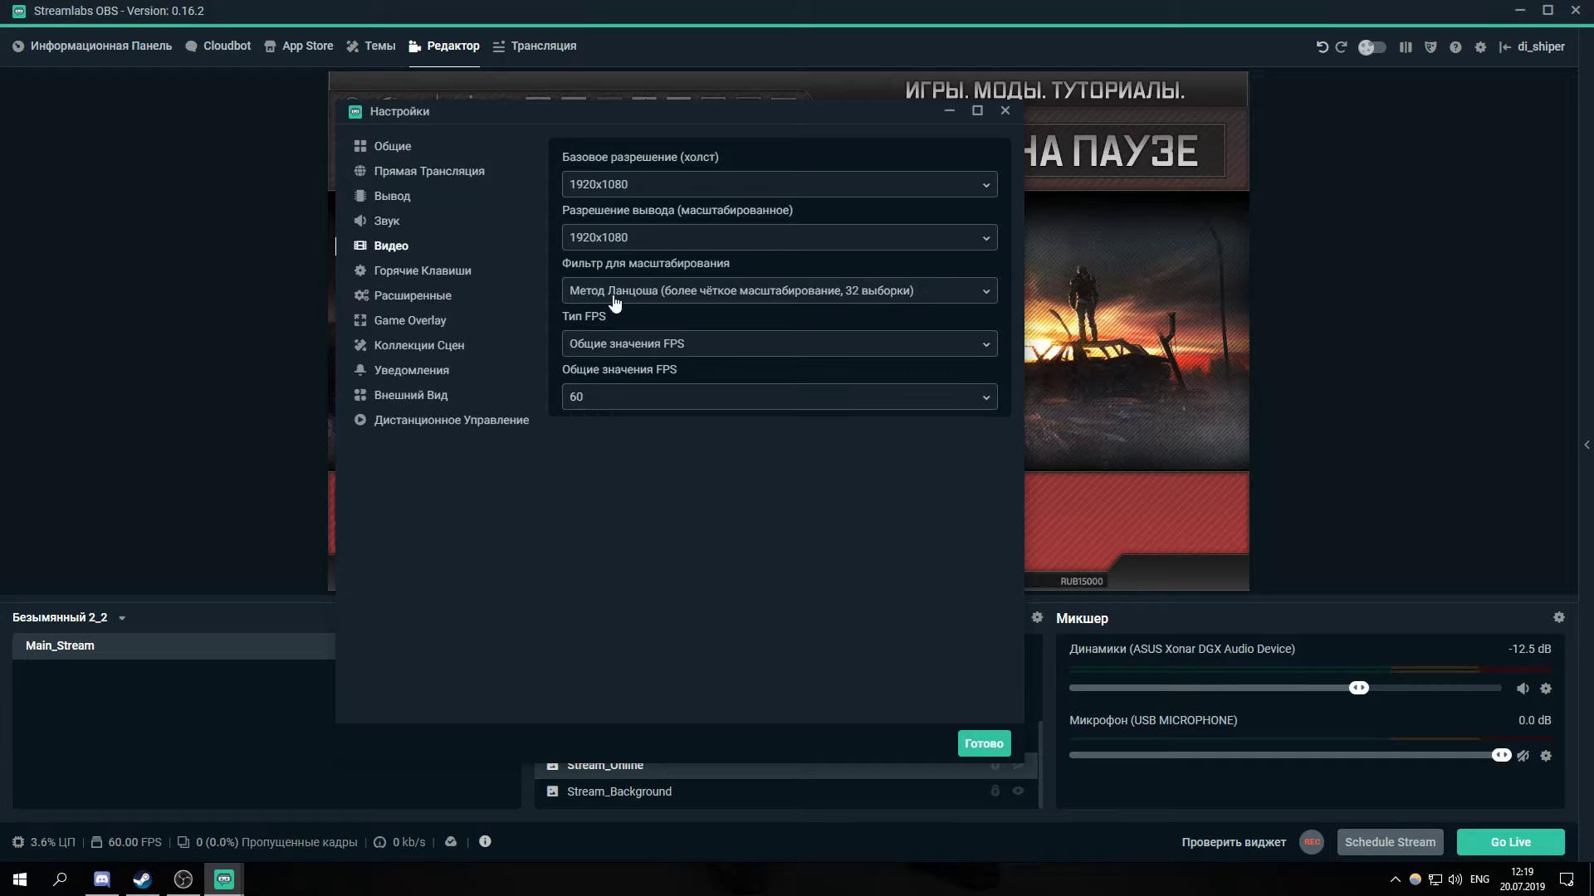
pyautogui.click(667, 299)
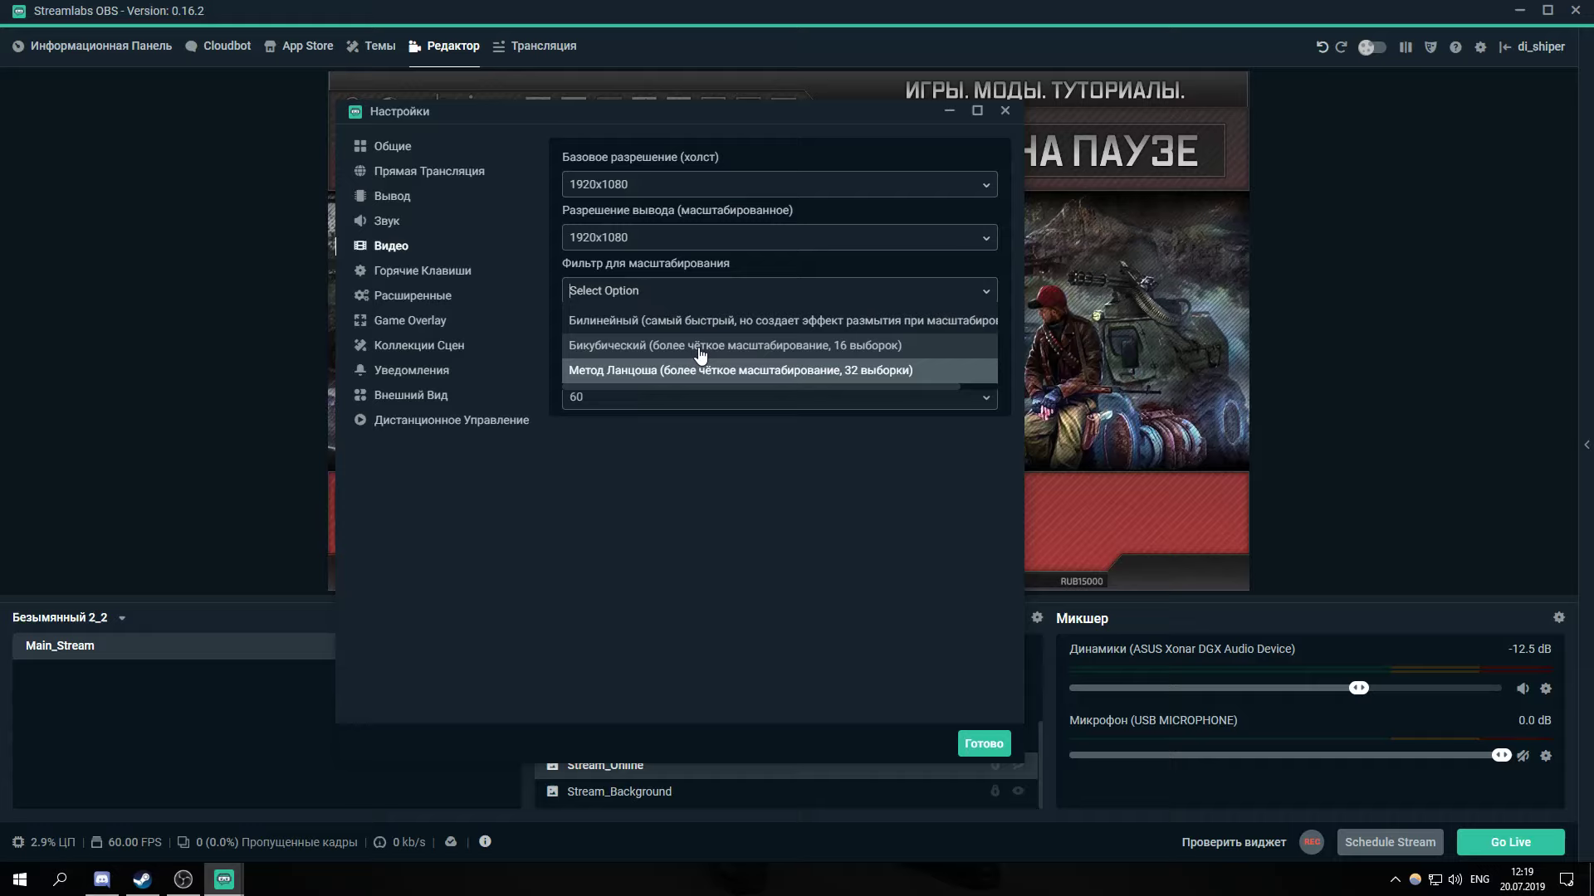
pyautogui.click(682, 554)
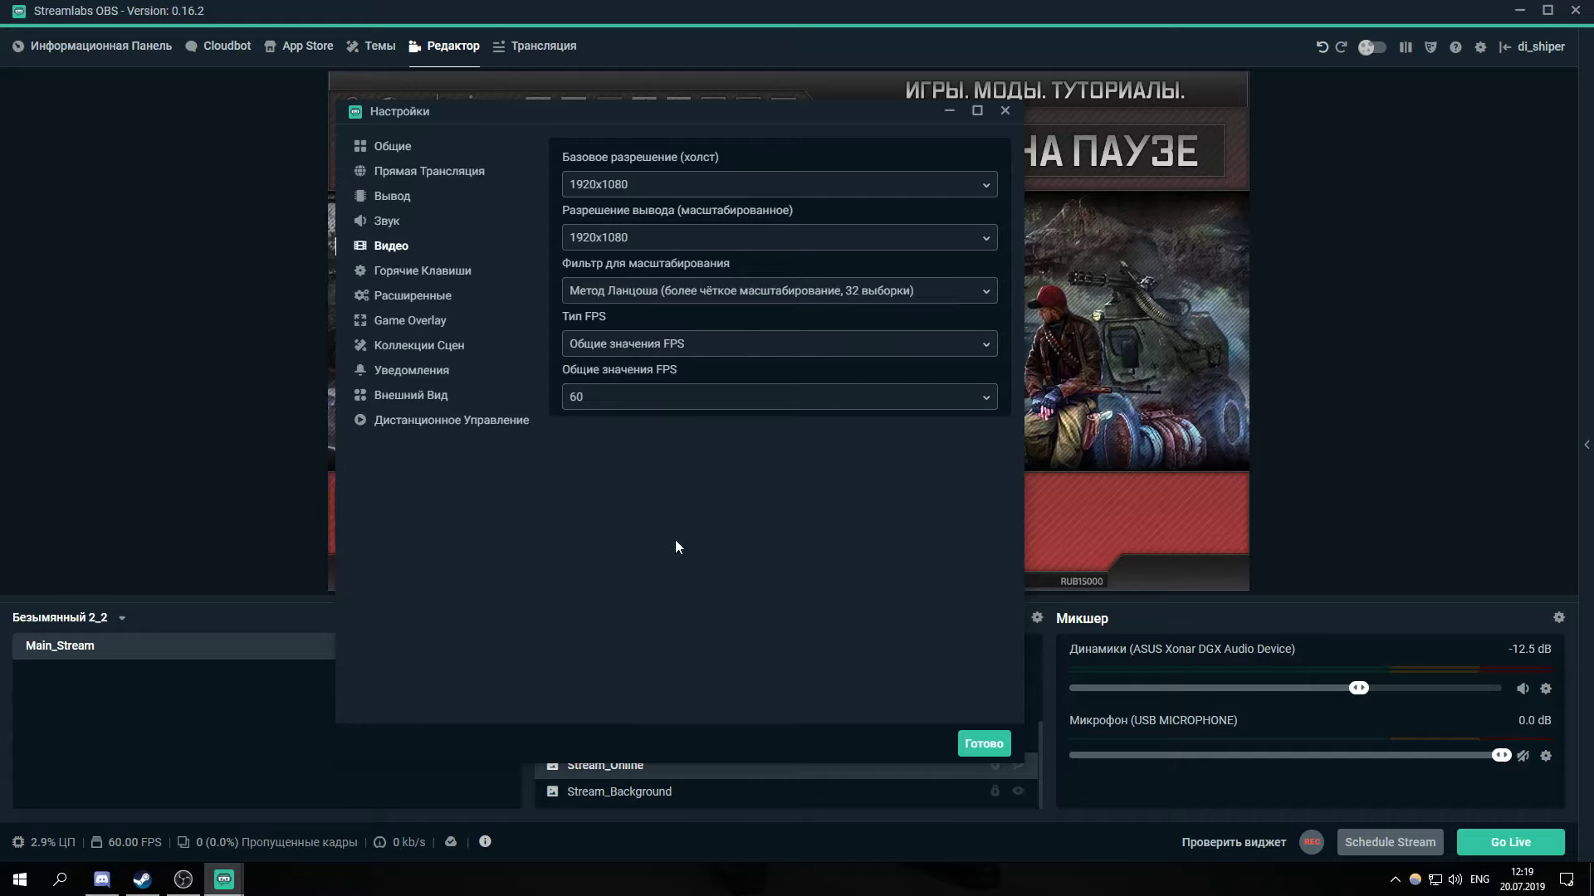
# Check the FPS type, keeping common FPS values, and set the common FPS value to 48
pyautogui.click(625, 349)
pyautogui.press('Return')
pyautogui.click(627, 399)
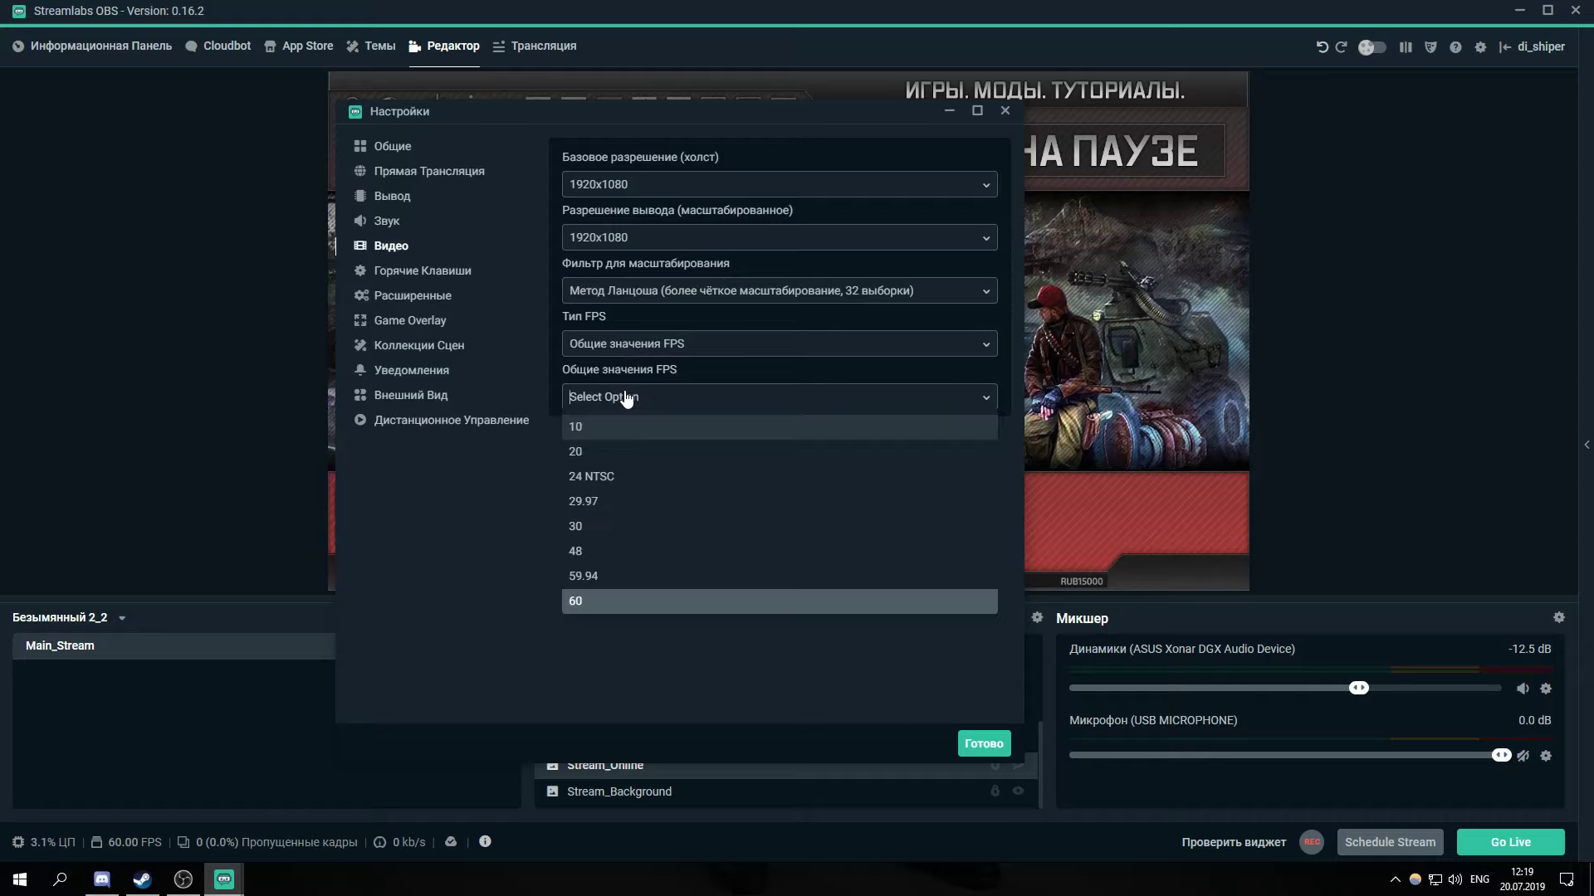
pyautogui.click(611, 554)
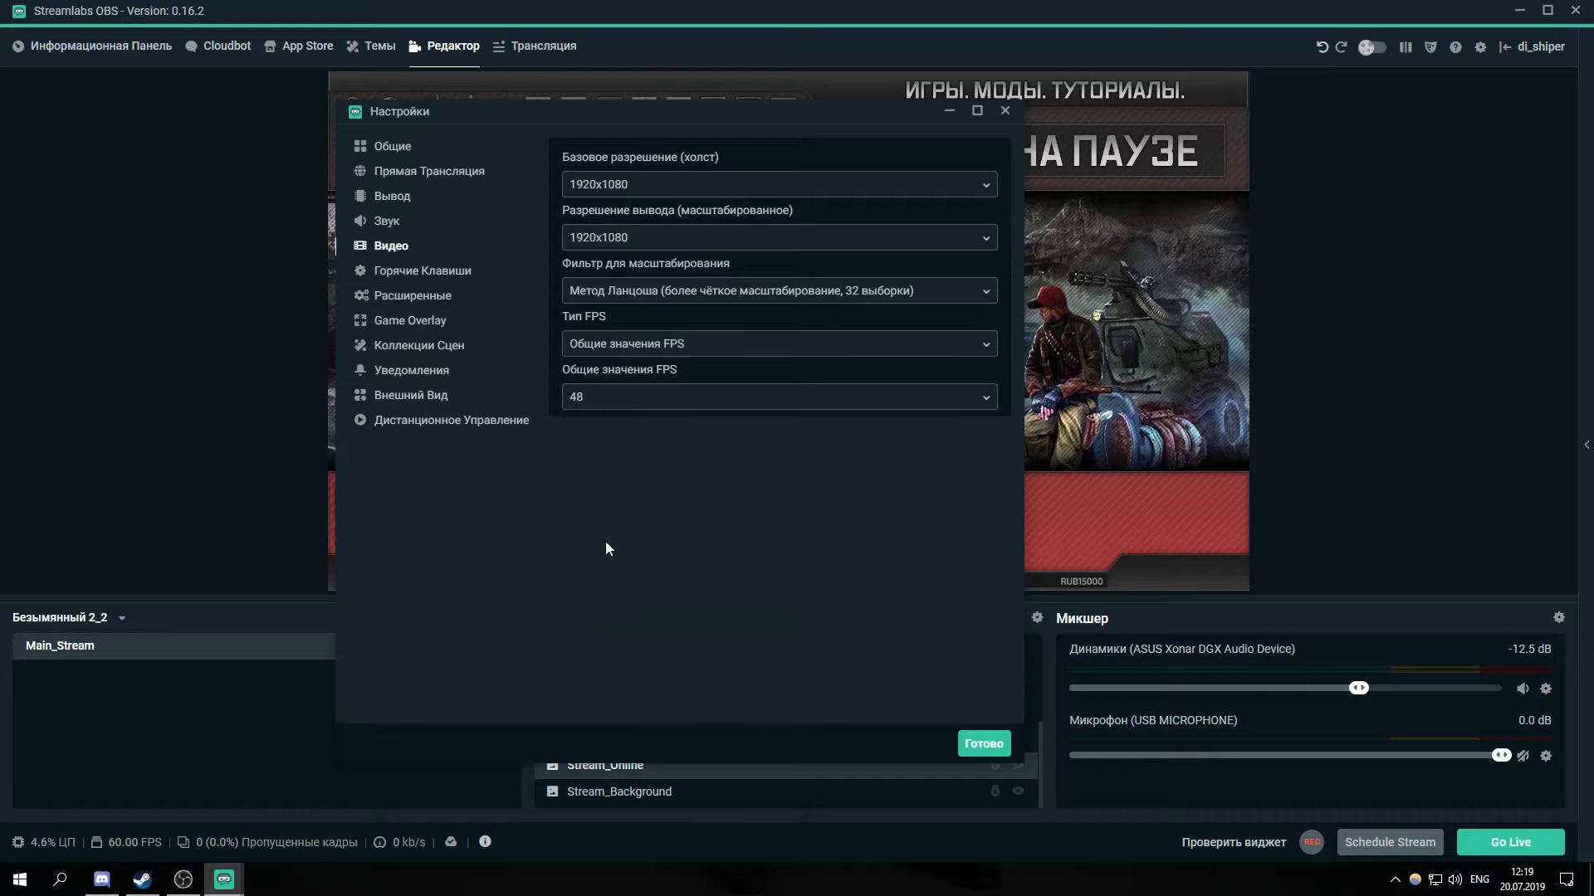
# Try the integer FPS type (Целочисленное значение FPS), and return the type to common FPS values
pyautogui.click(635, 343)
pyautogui.click(631, 397)
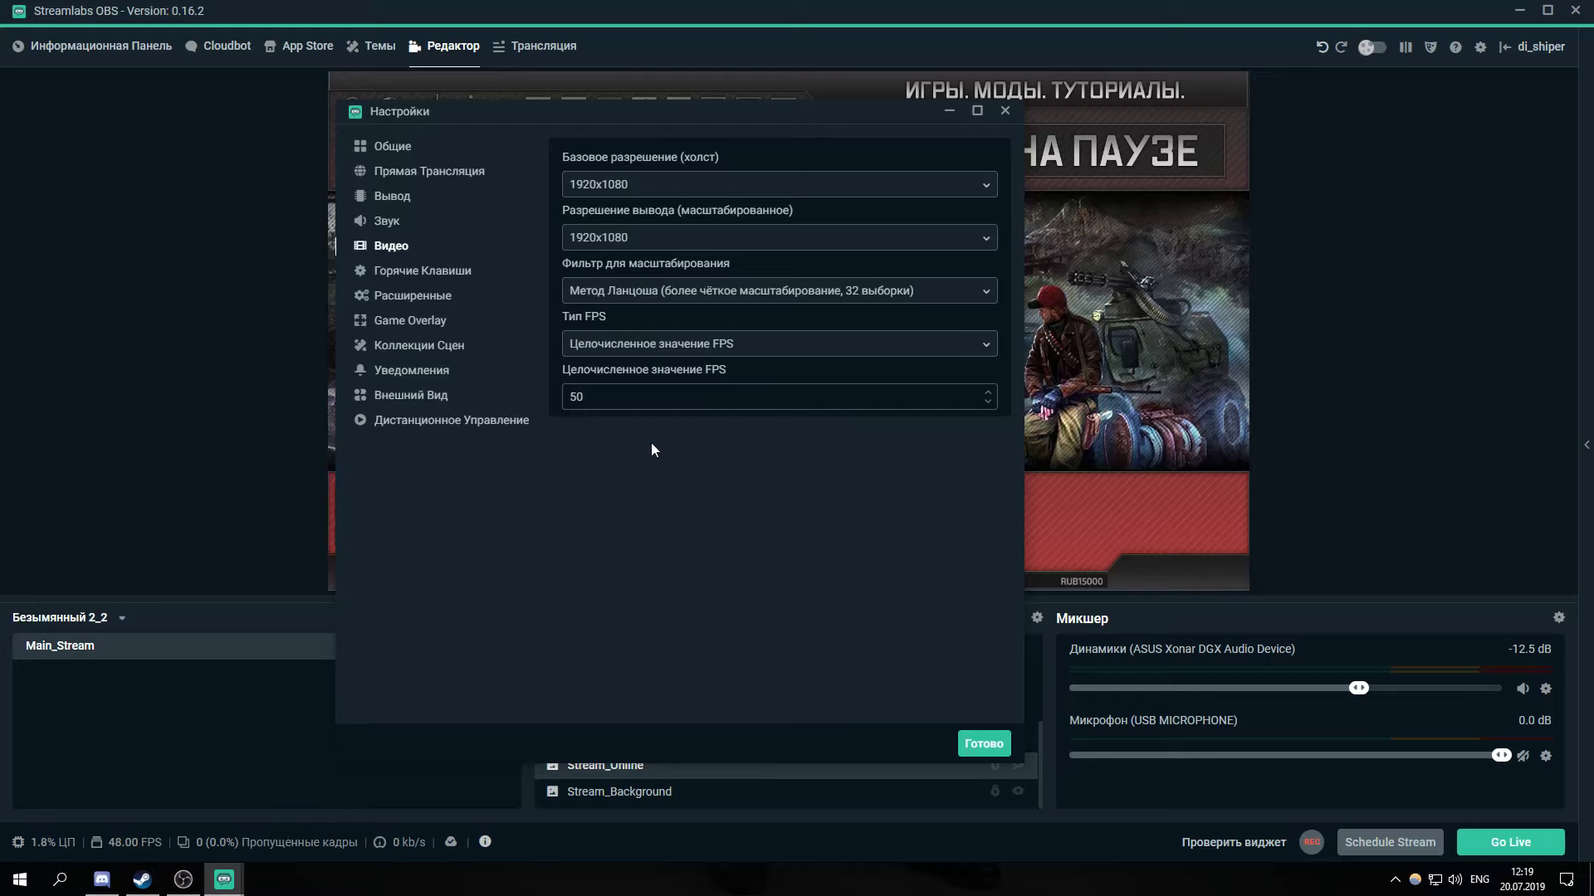
pyautogui.click(607, 347)
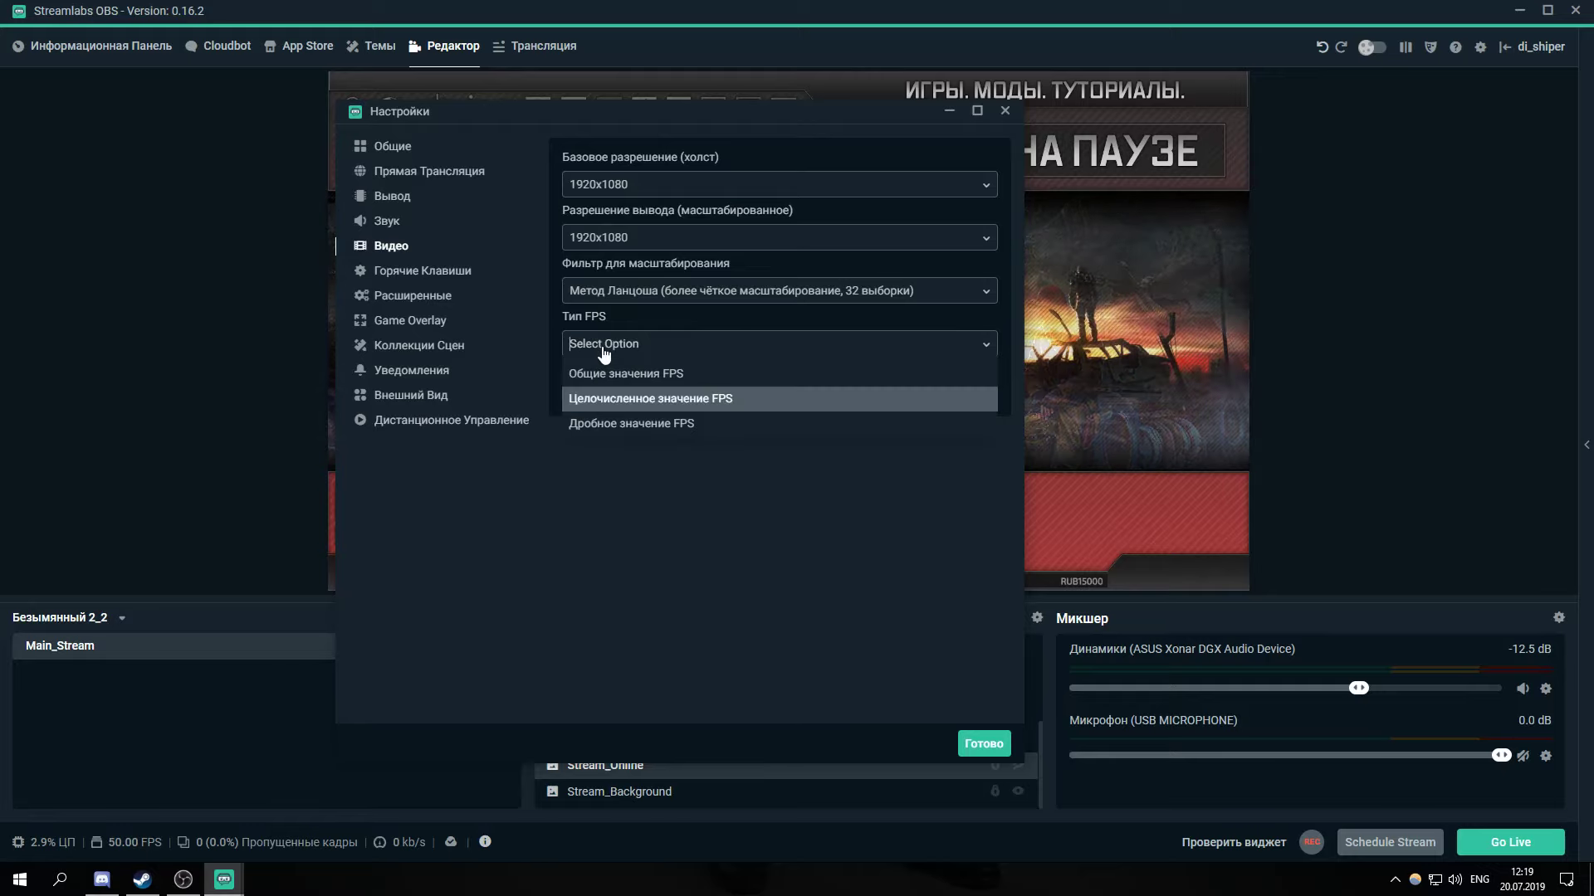
pyautogui.click(606, 380)
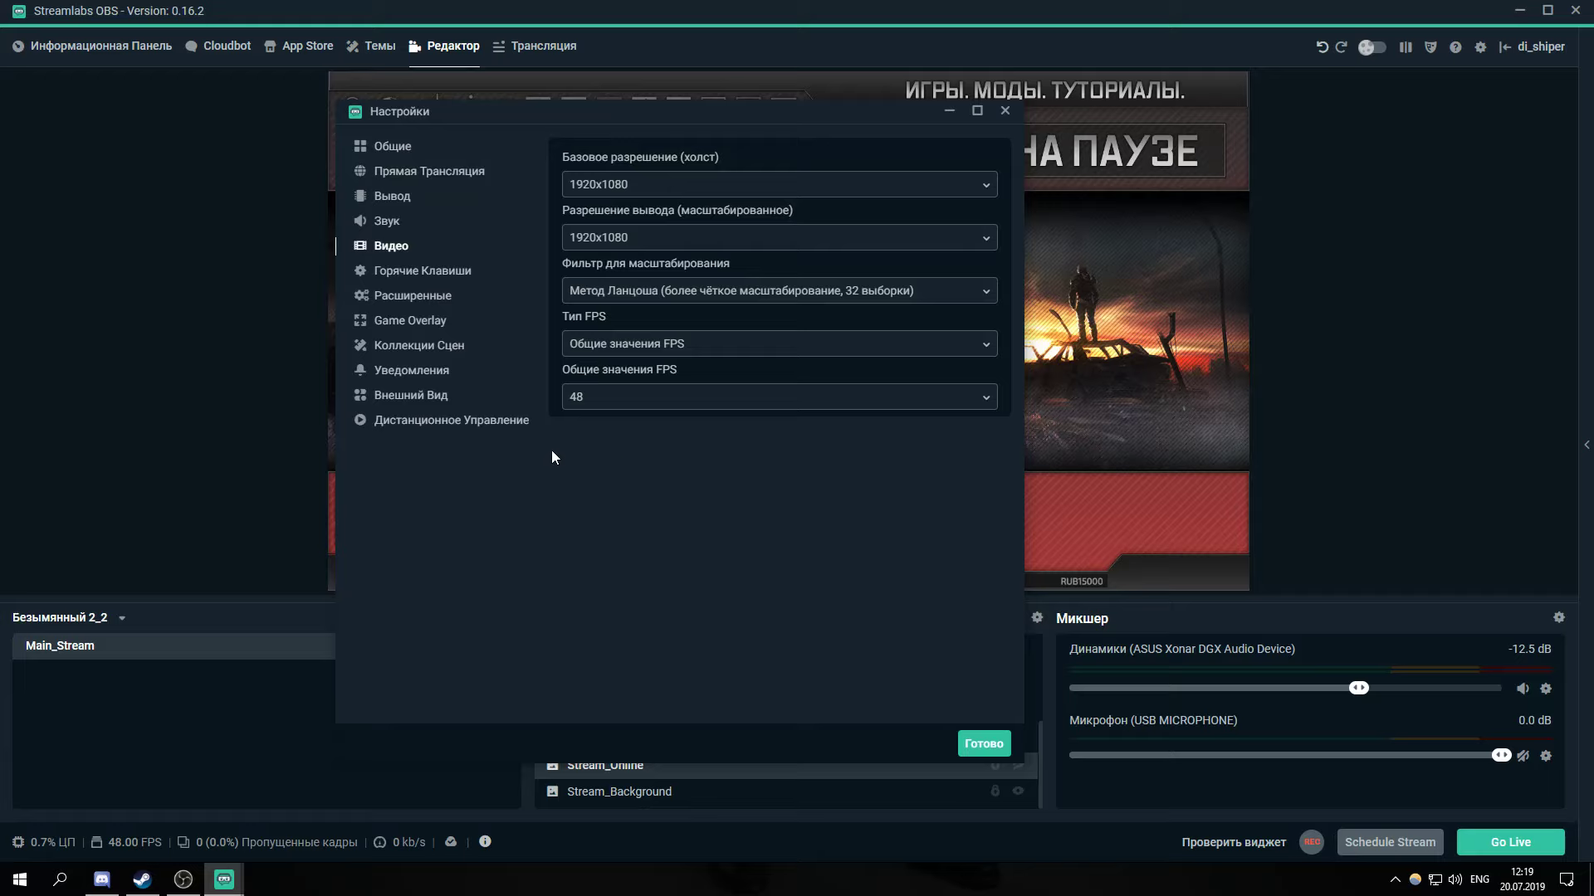
# Set the common FPS value to 60 and look over the other frame rates in the list
pyautogui.click(604, 407)
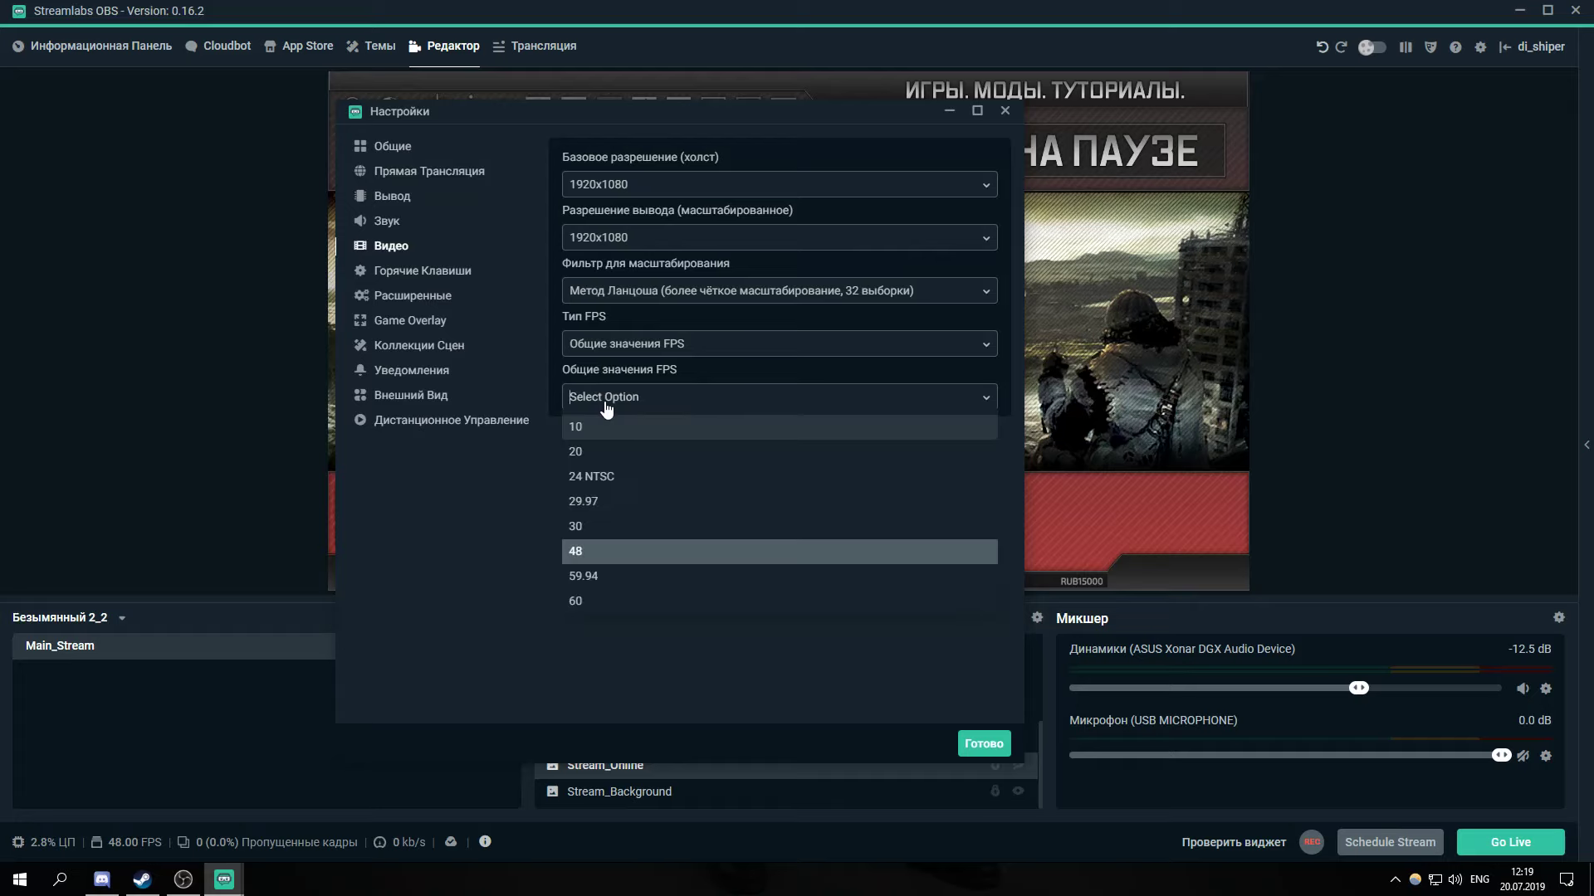
pyautogui.click(636, 606)
pyautogui.click(652, 396)
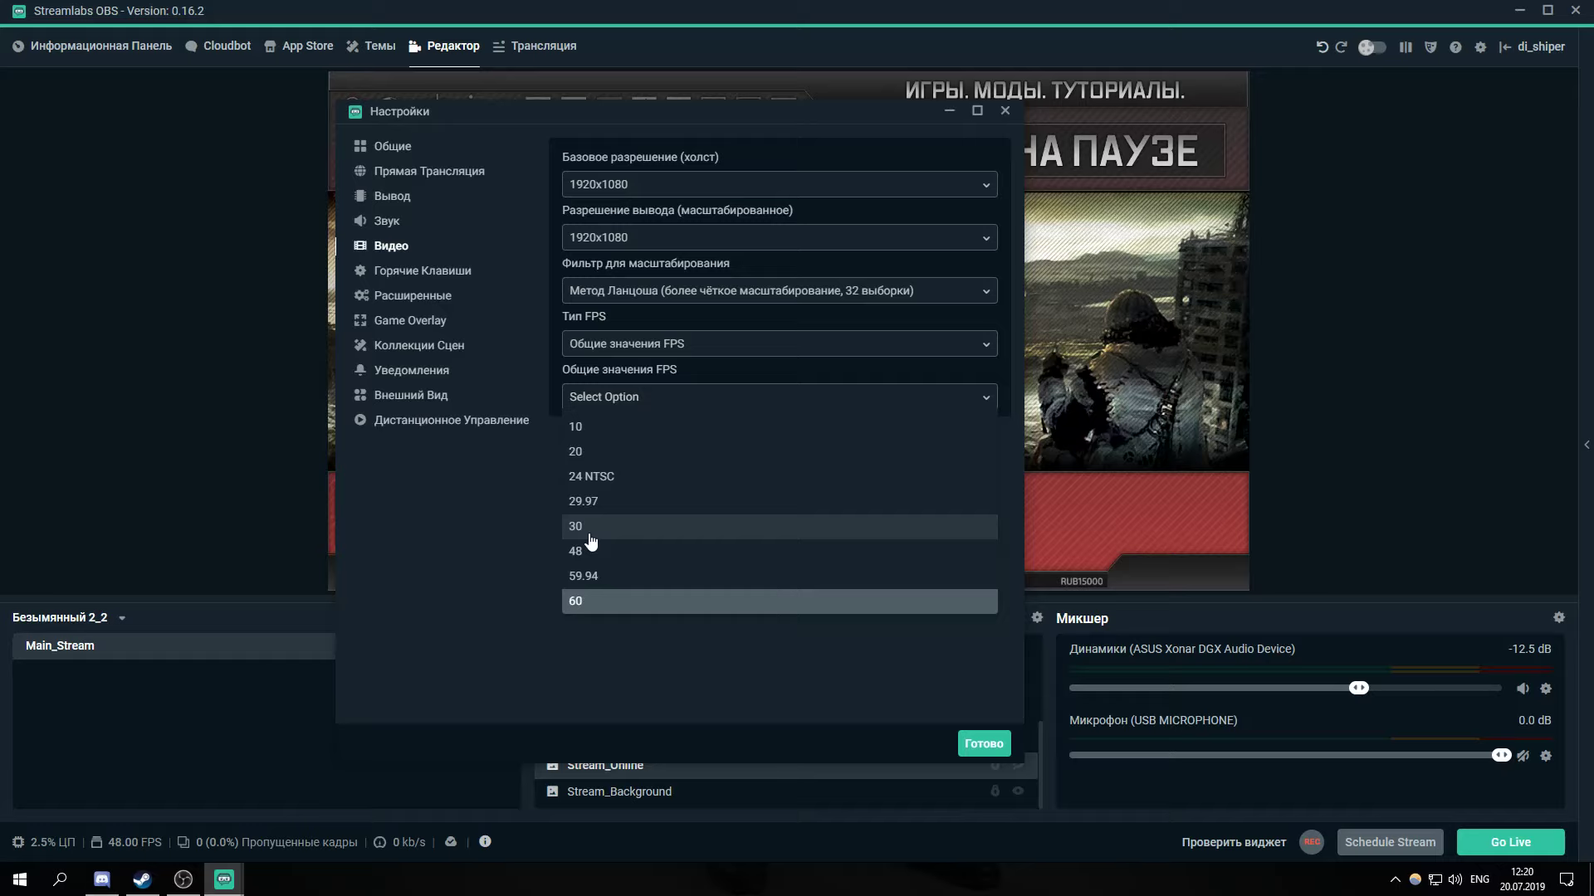
pyautogui.click(516, 662)
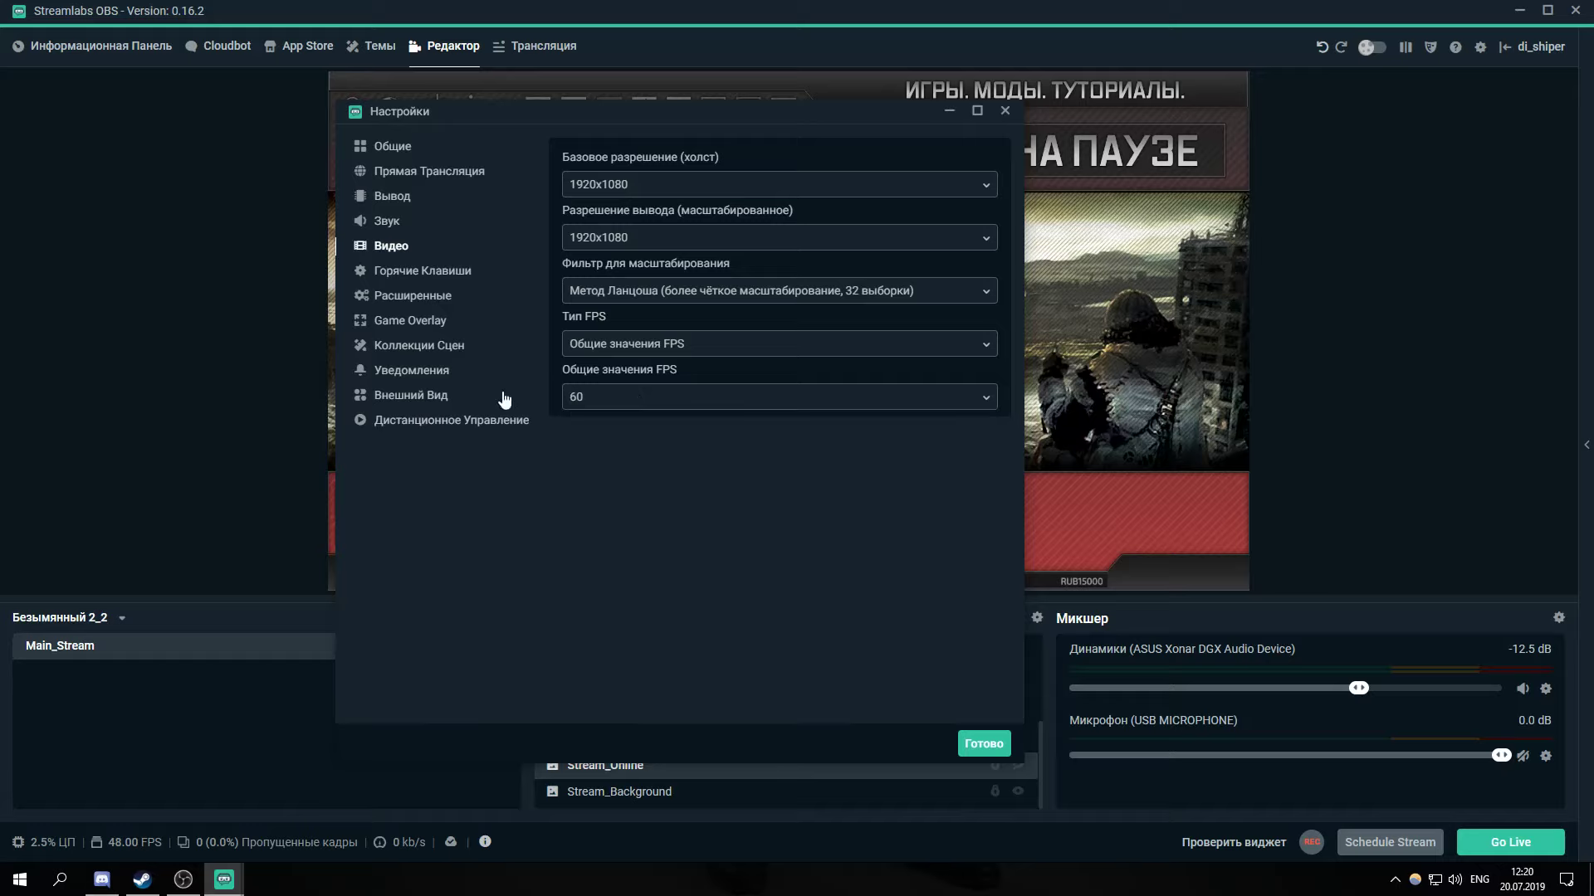
# Glance at the hotkeys, and review the process priority options in the advanced settings, keeping Normal
pyautogui.click(437, 274)
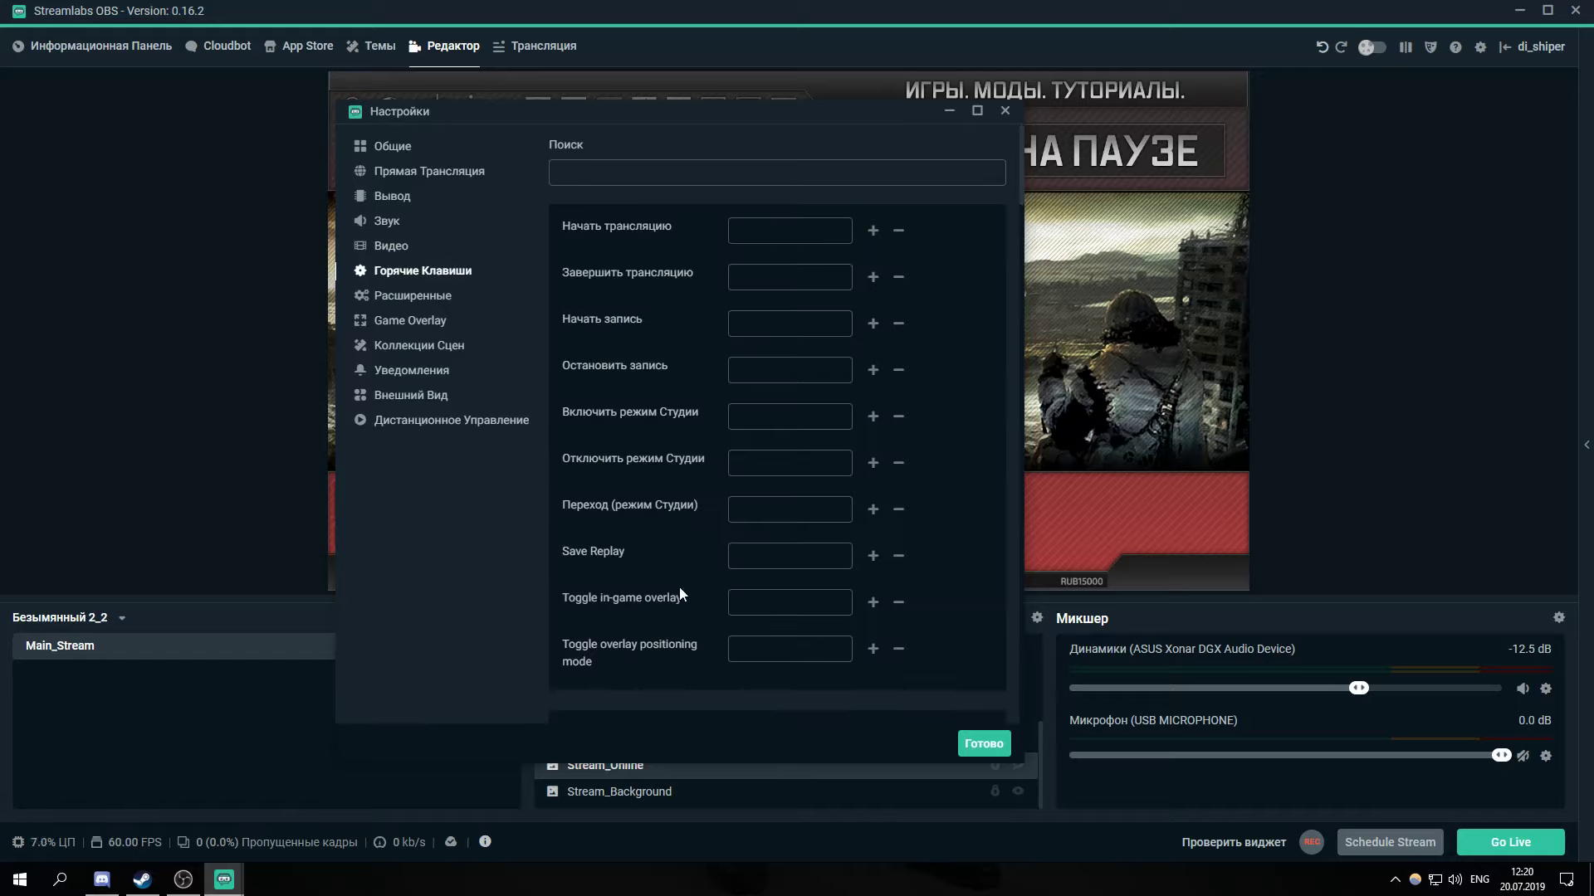
pyautogui.click(431, 297)
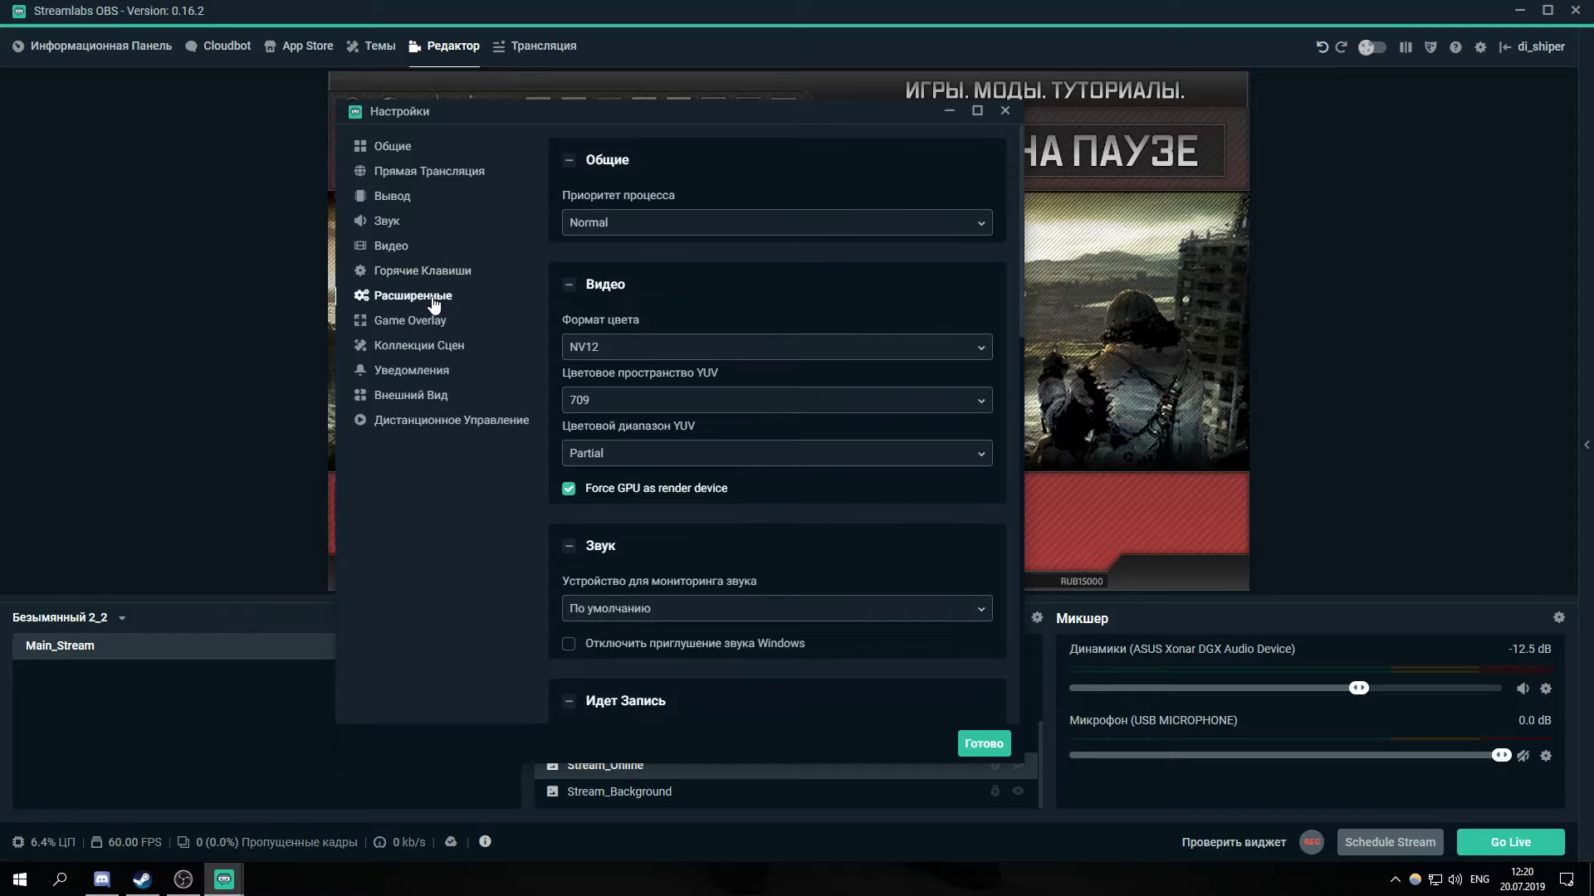
pyautogui.click(633, 226)
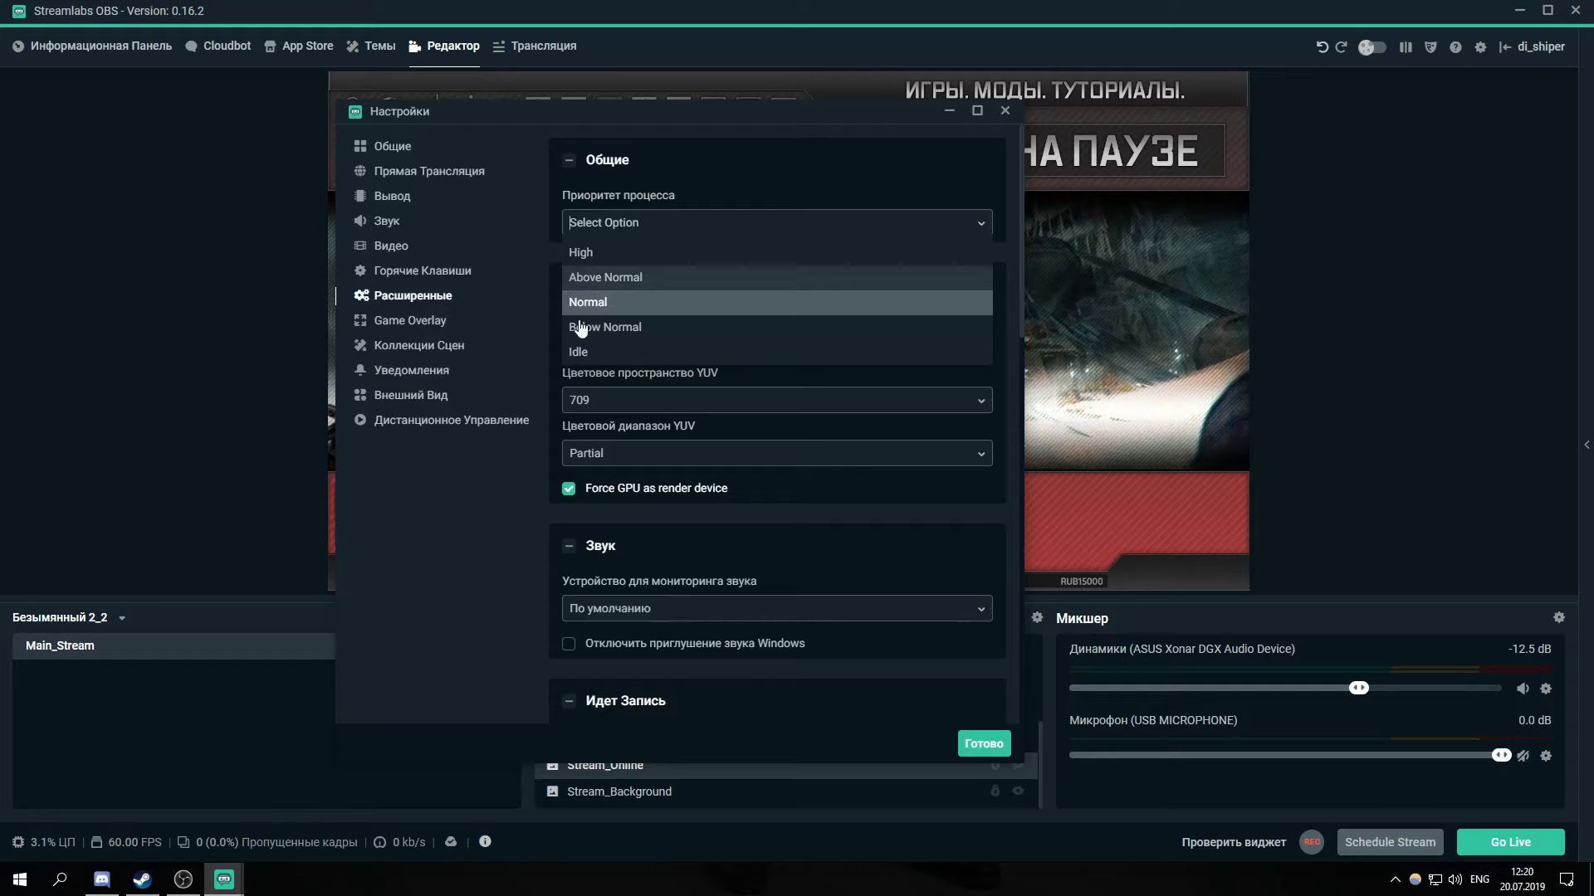
pyautogui.click(495, 521)
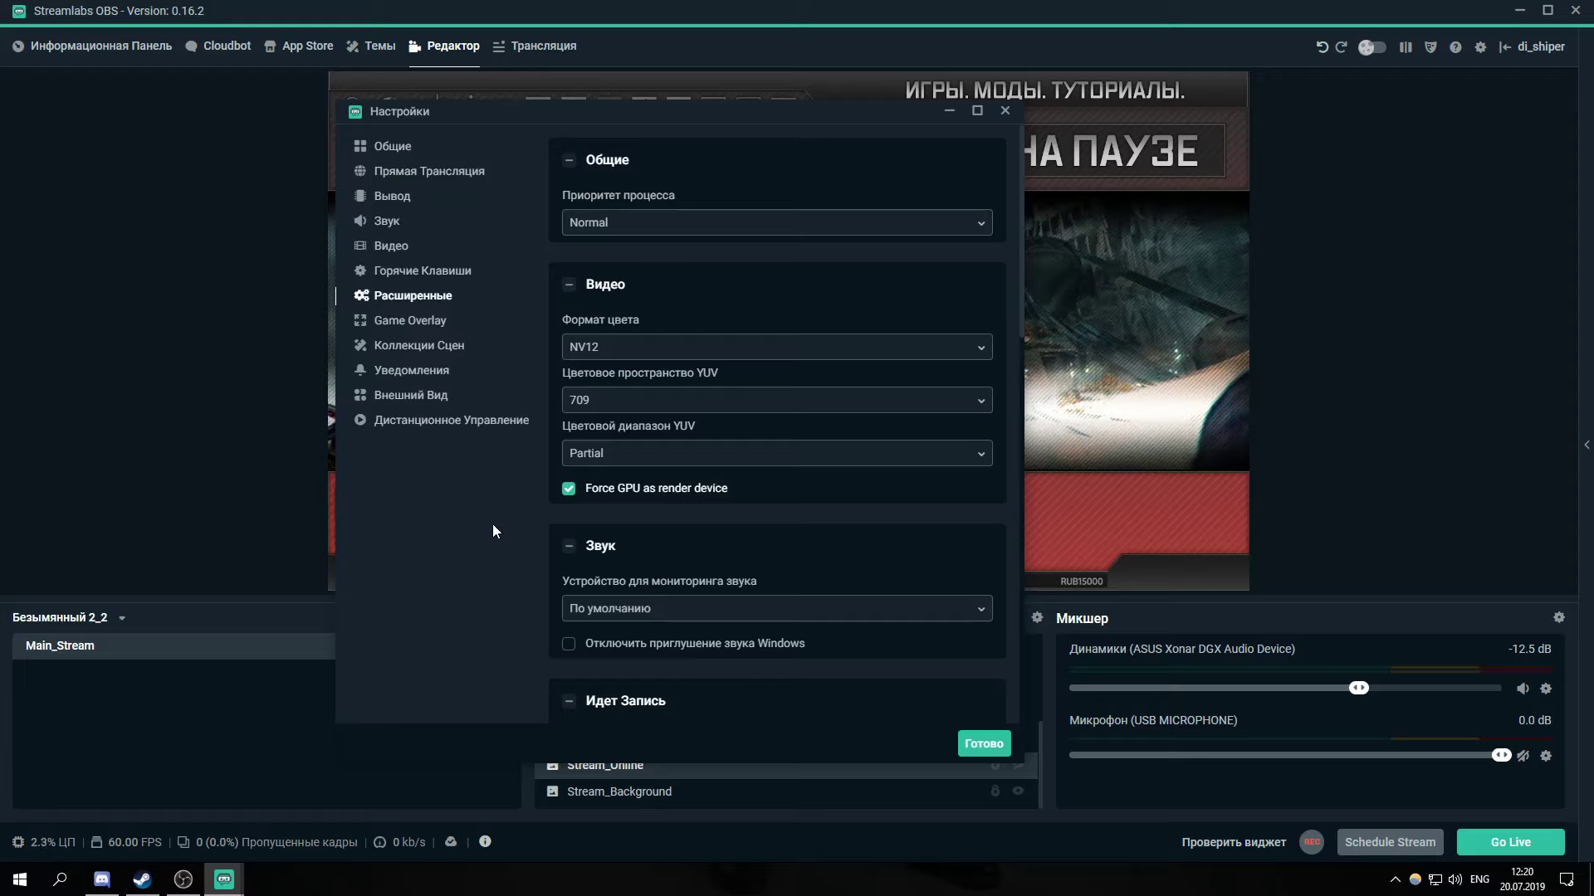
pyautogui.click(632, 224)
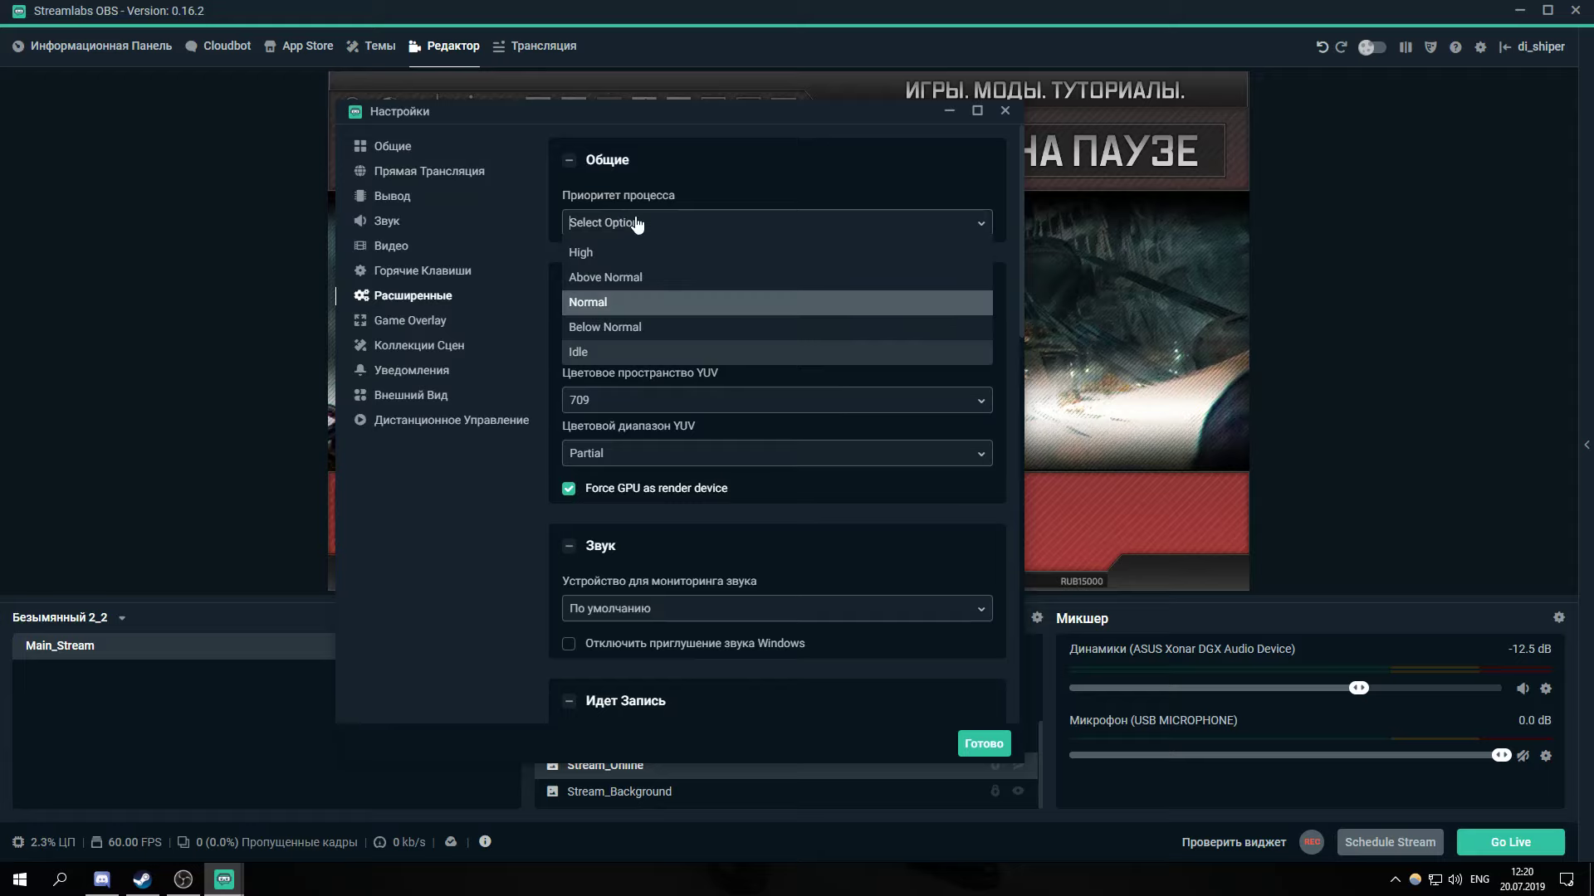
pyautogui.click(618, 305)
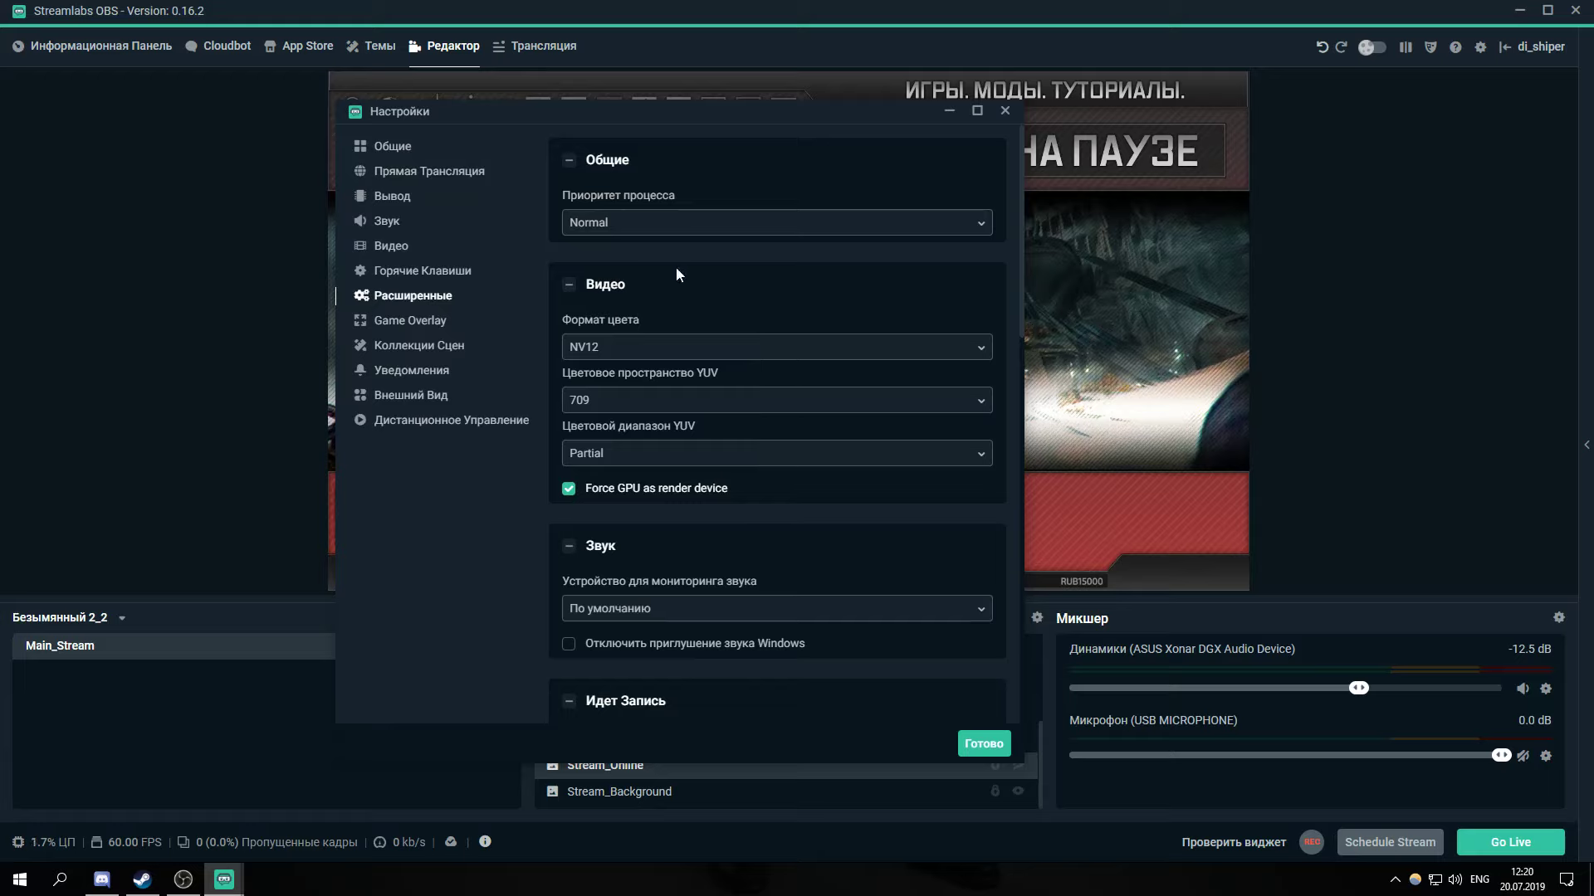
pyautogui.click(739, 223)
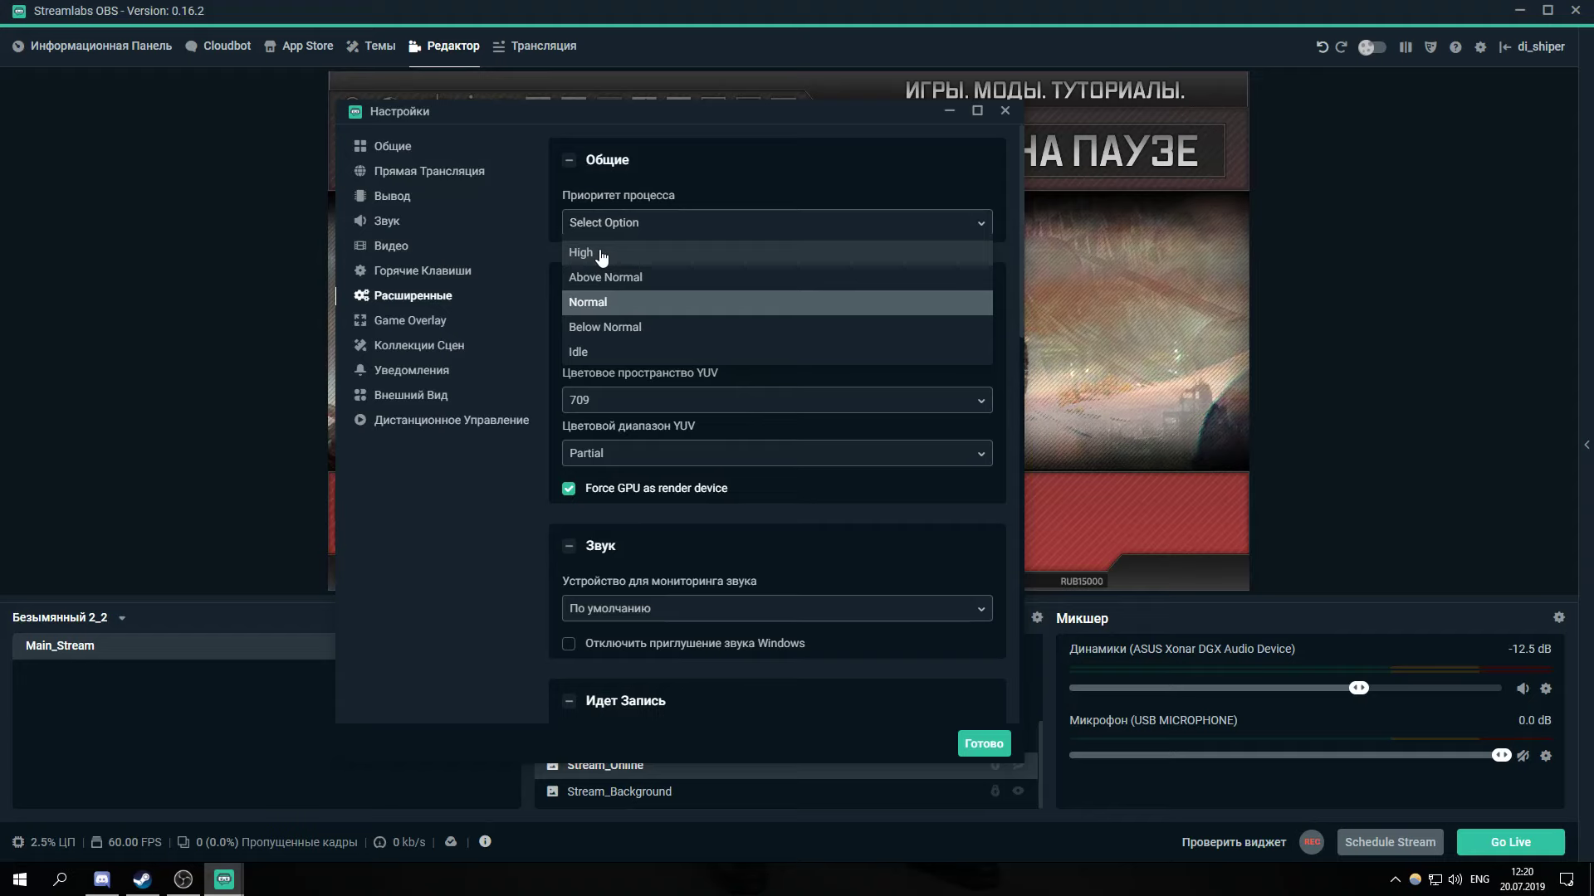
pyautogui.click(506, 551)
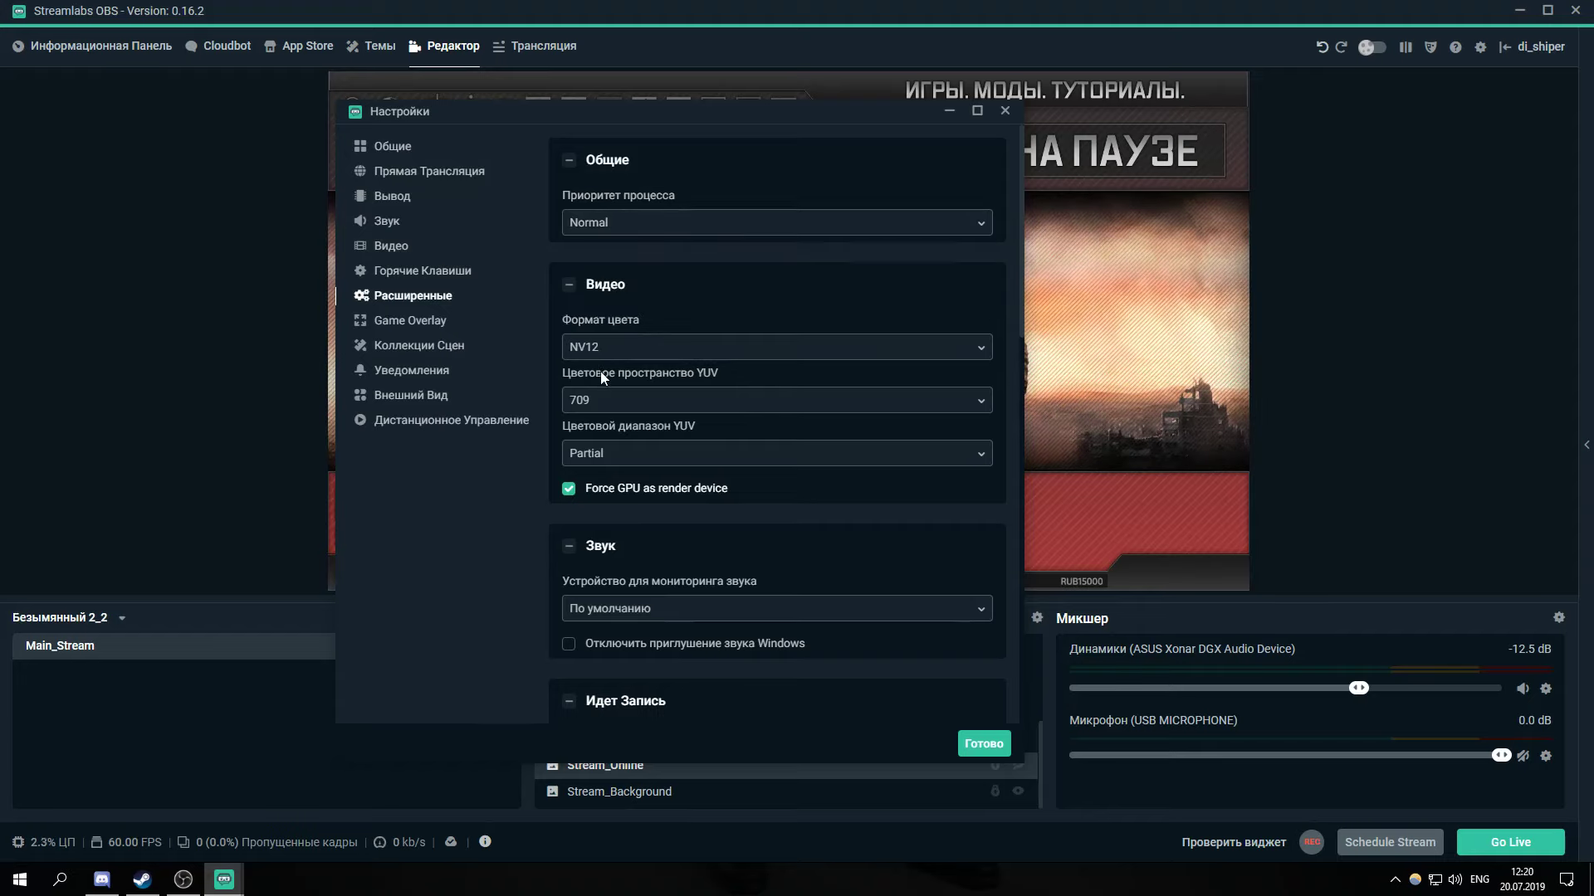
# Review the advanced video options, keeping color format NV12, YUV color space 709 and YUV color range Partial
pyautogui.click(624, 349)
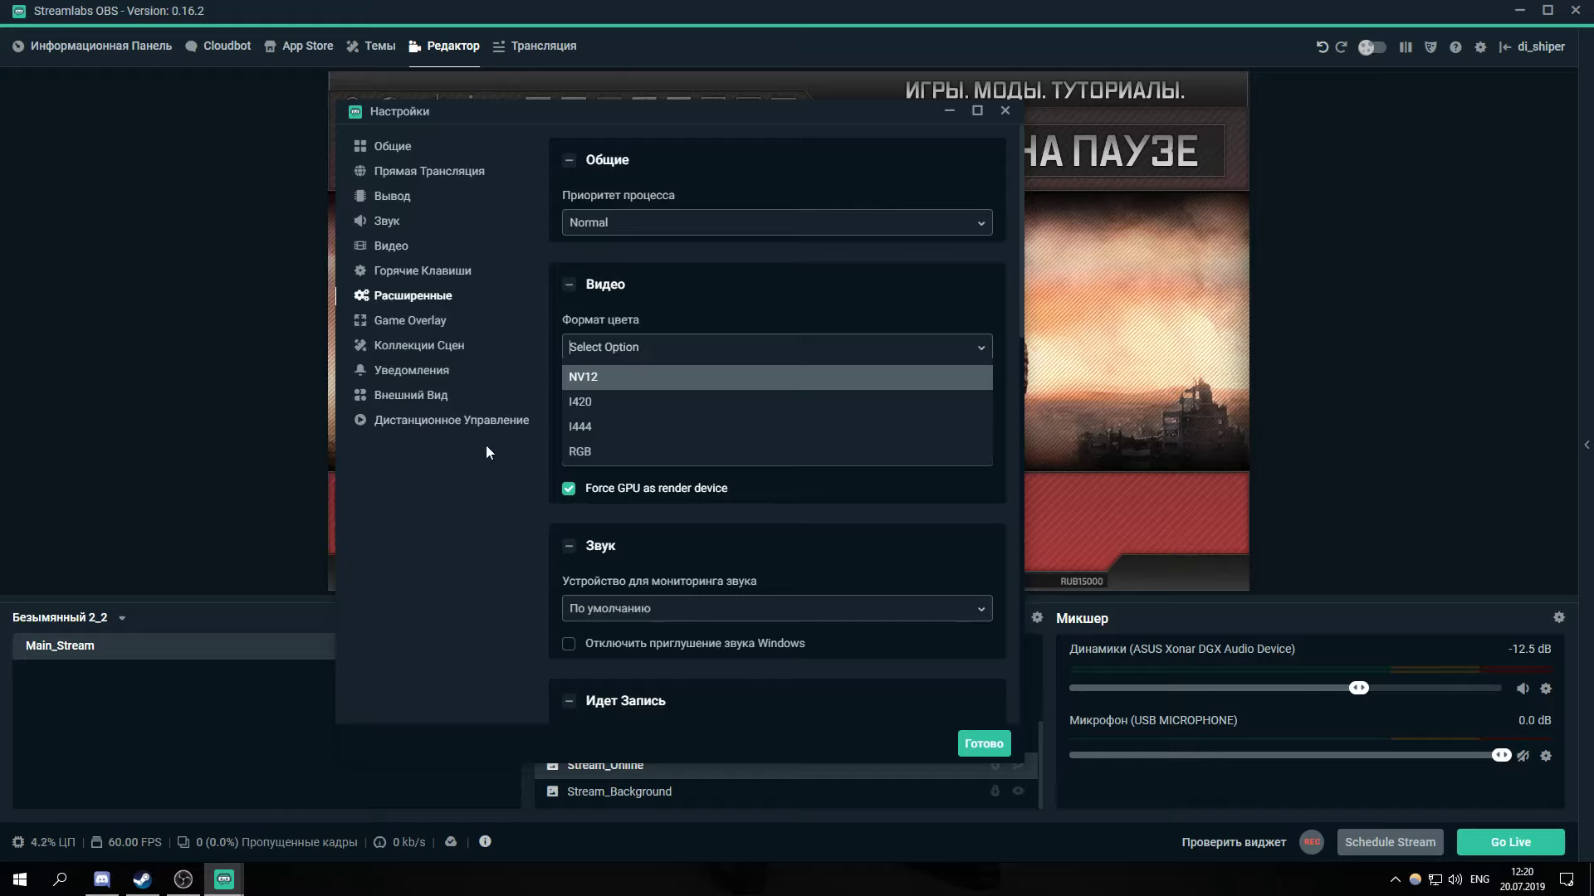
pyautogui.press('Return')
pyautogui.click(642, 407)
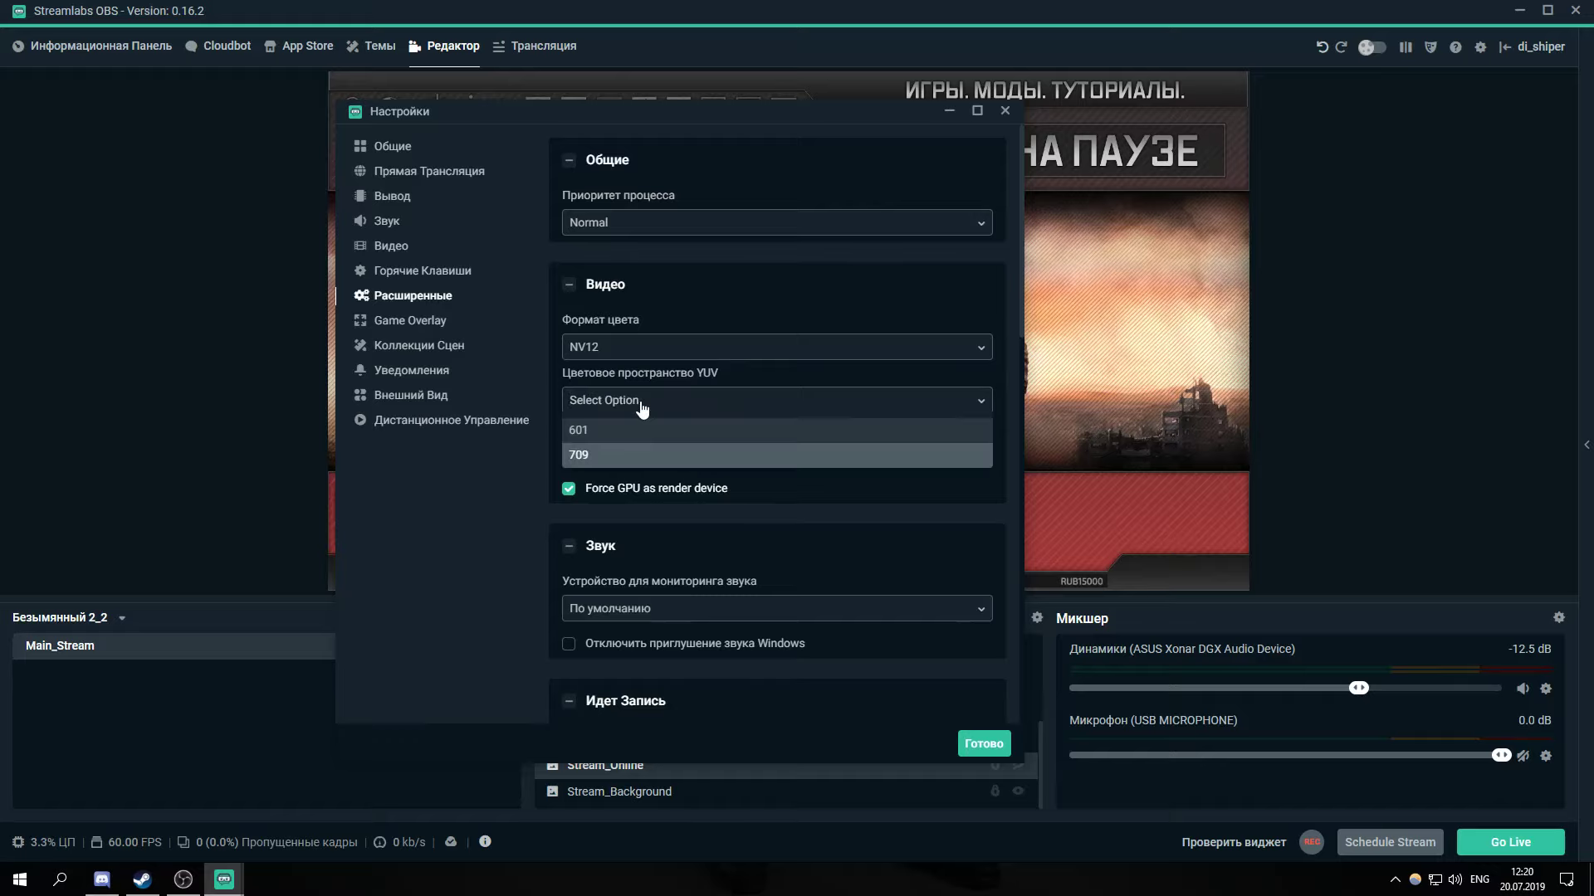
pyautogui.click(603, 456)
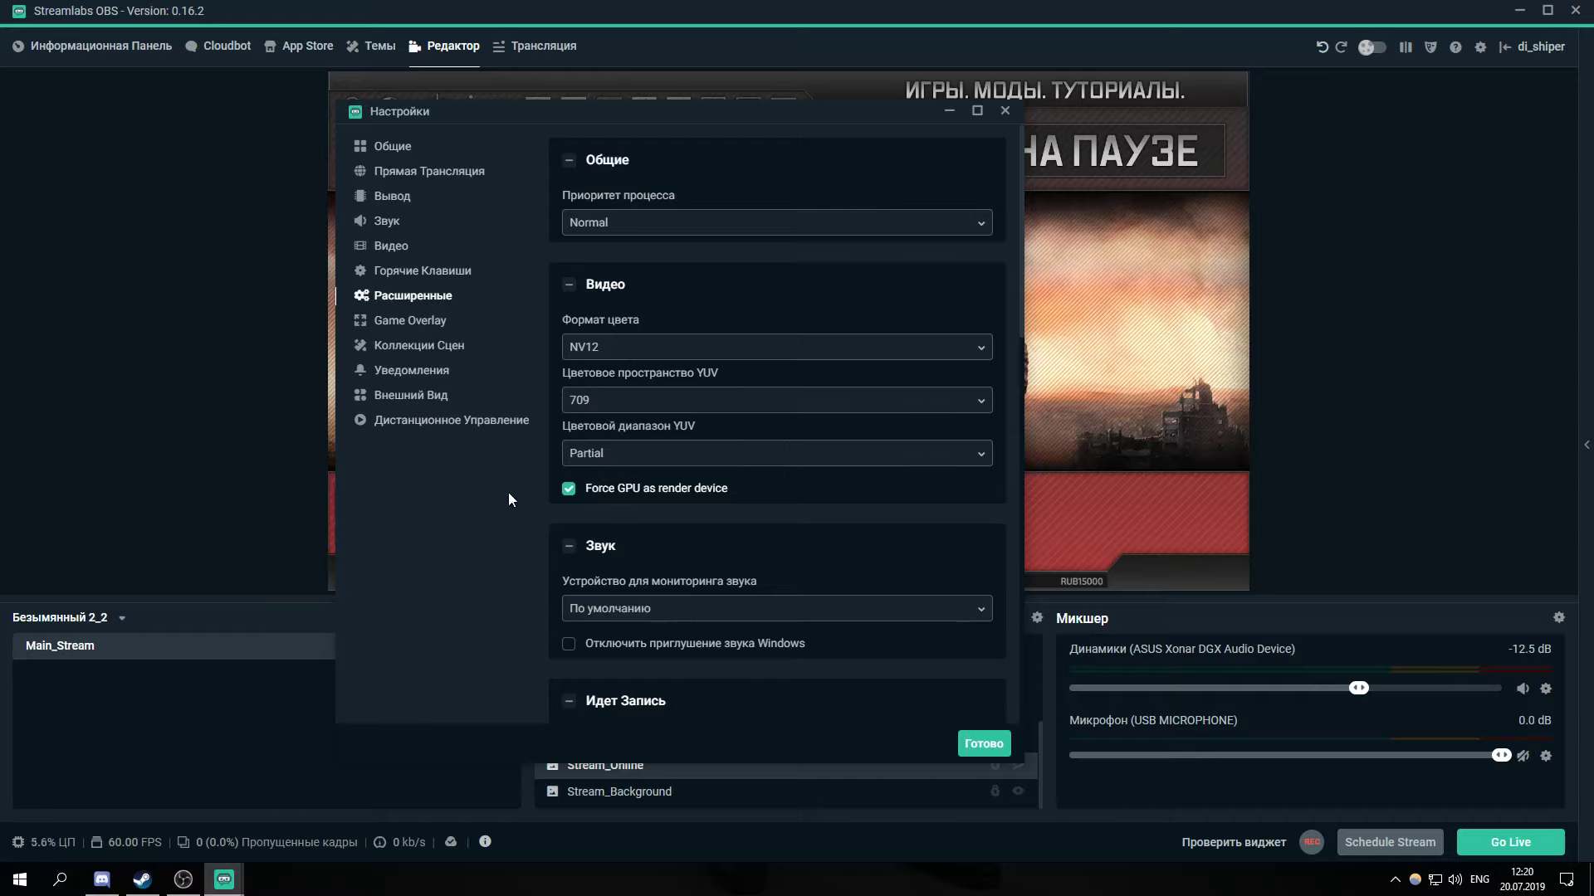
pyautogui.click(649, 465)
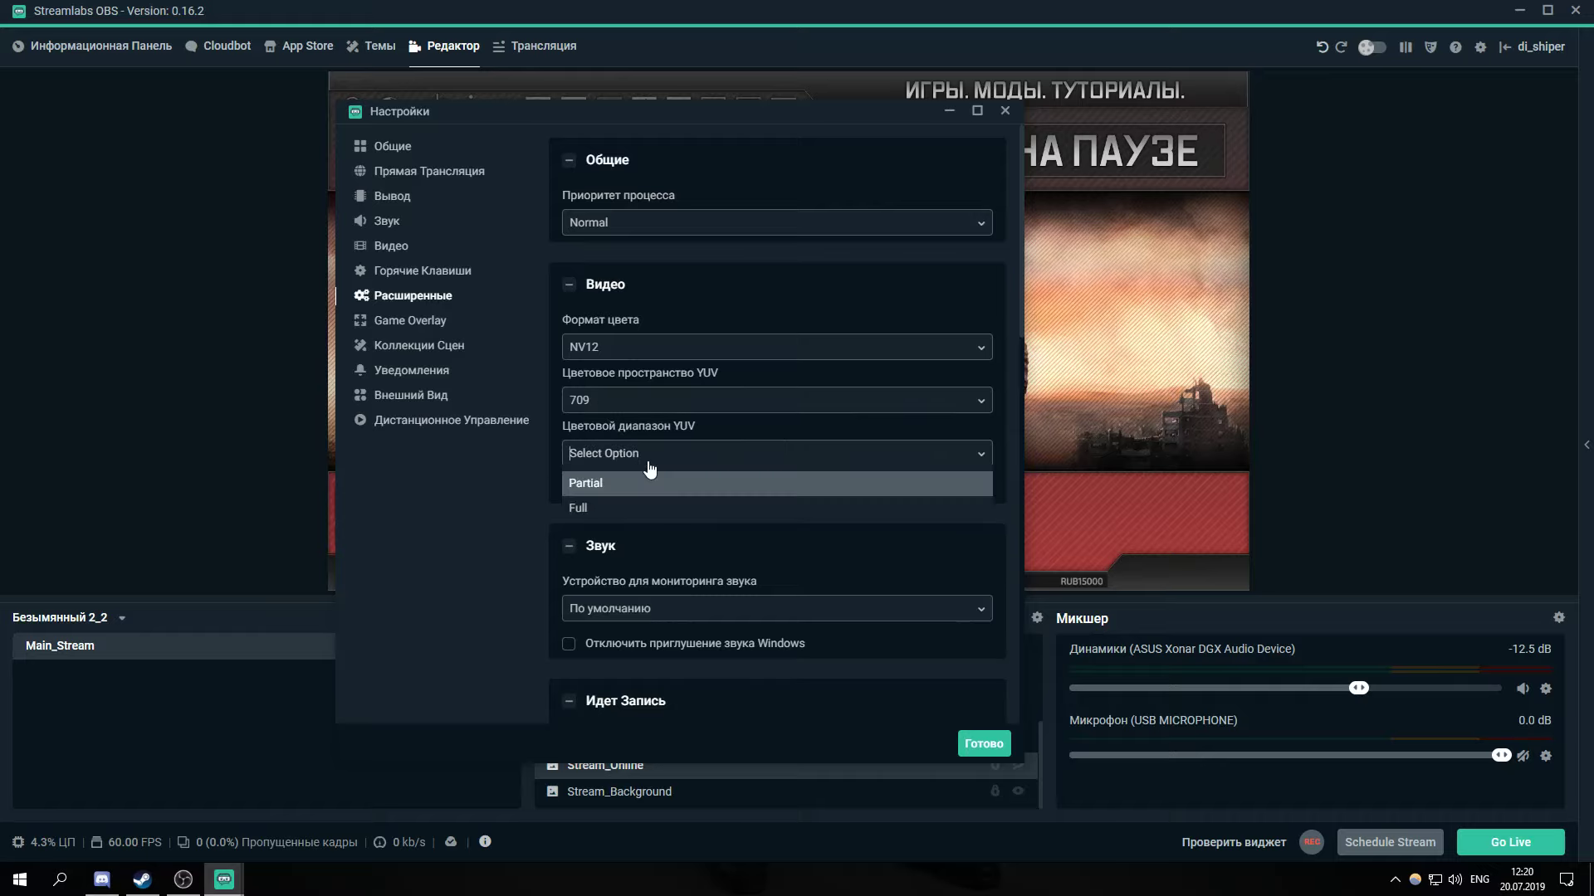
pyautogui.click(608, 488)
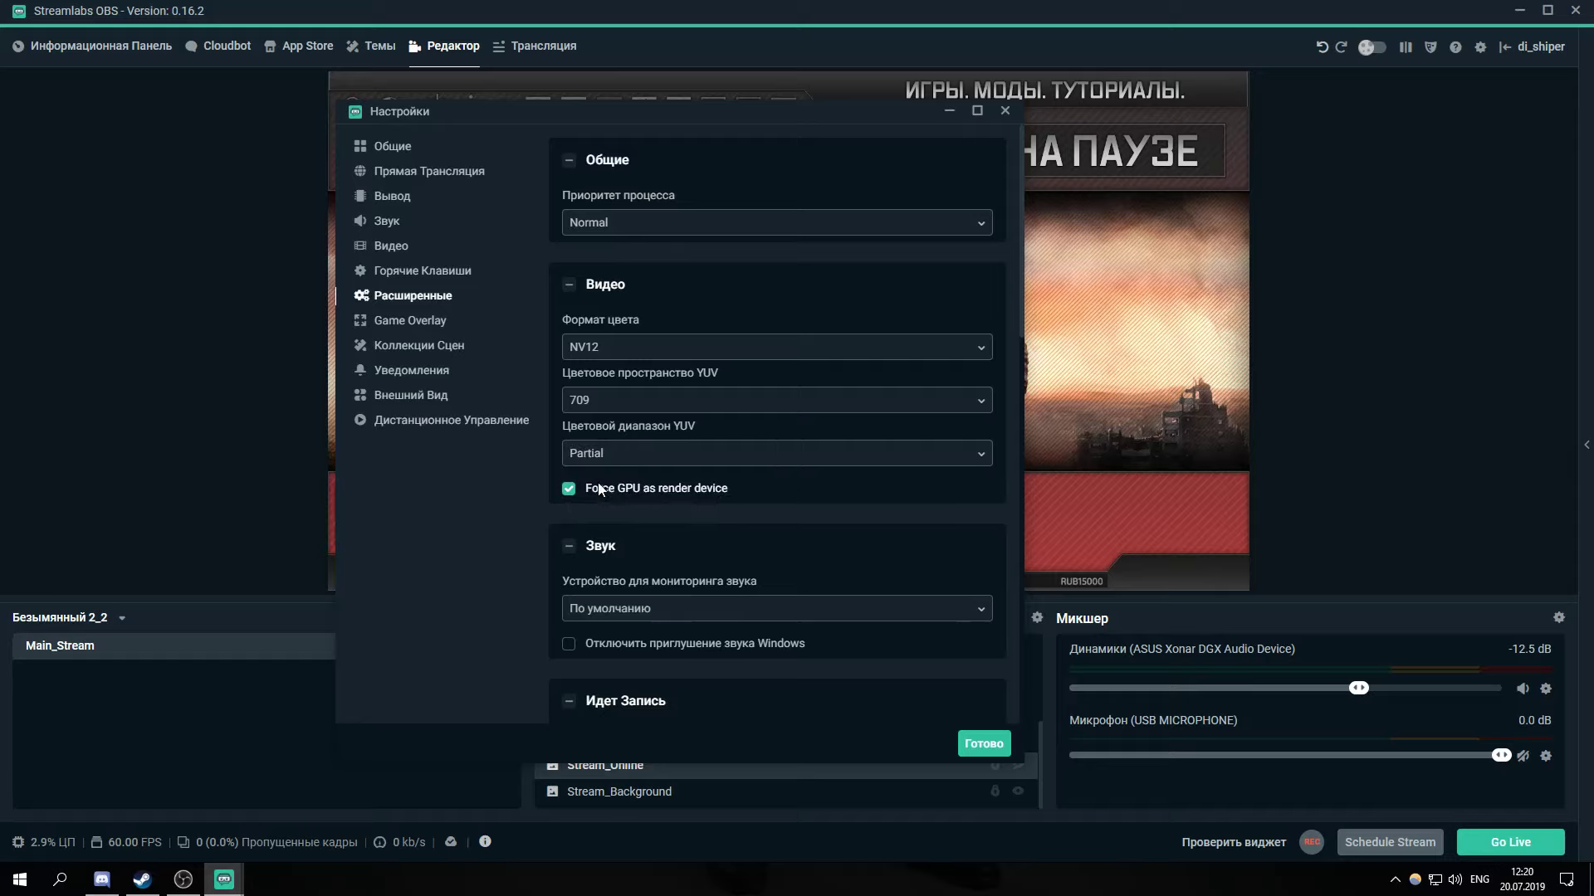
# Examine the remaining advanced settings: audio monitoring, recording filename format, replay buffer, stream delay, automatic reconnect and network
pyautogui.scroll(-2, 669, 523)
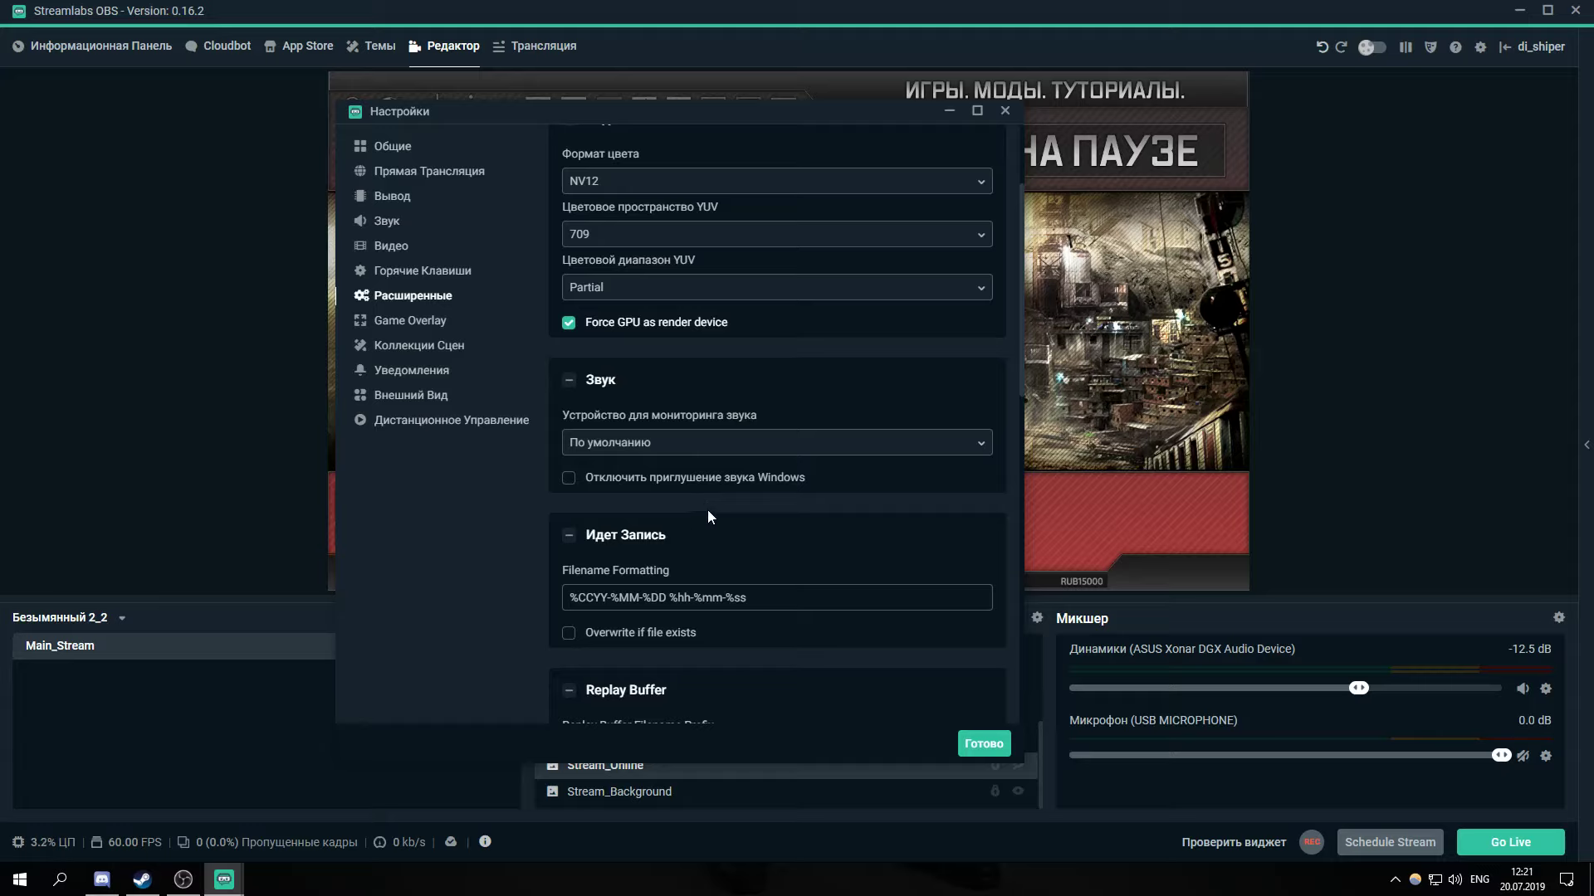
pyautogui.scroll(-2, 805, 494)
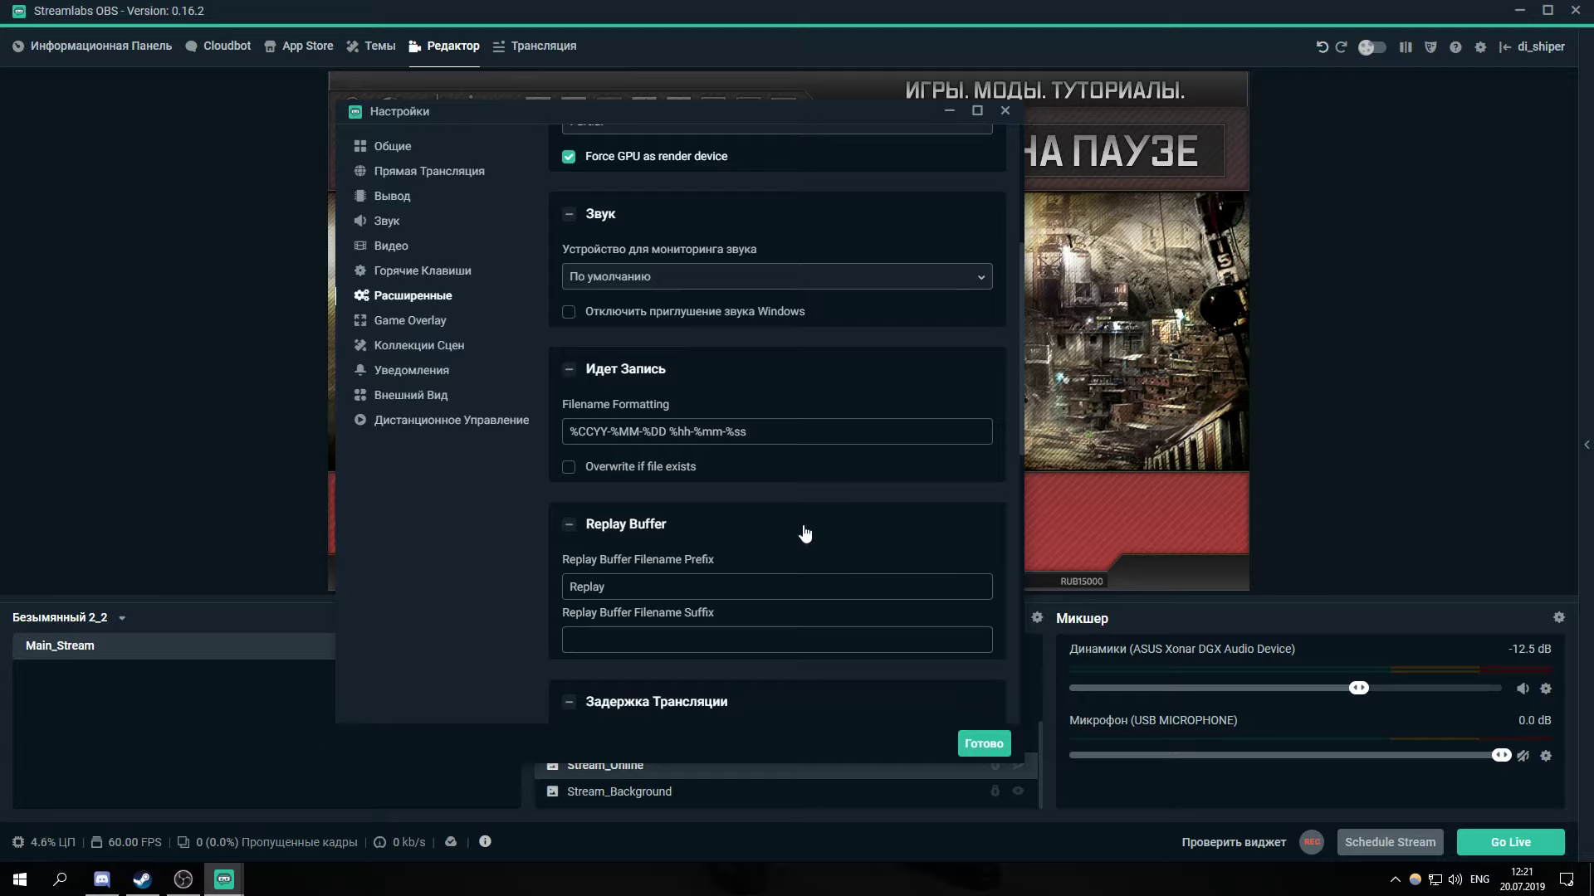
pyautogui.scroll(1, 801, 525)
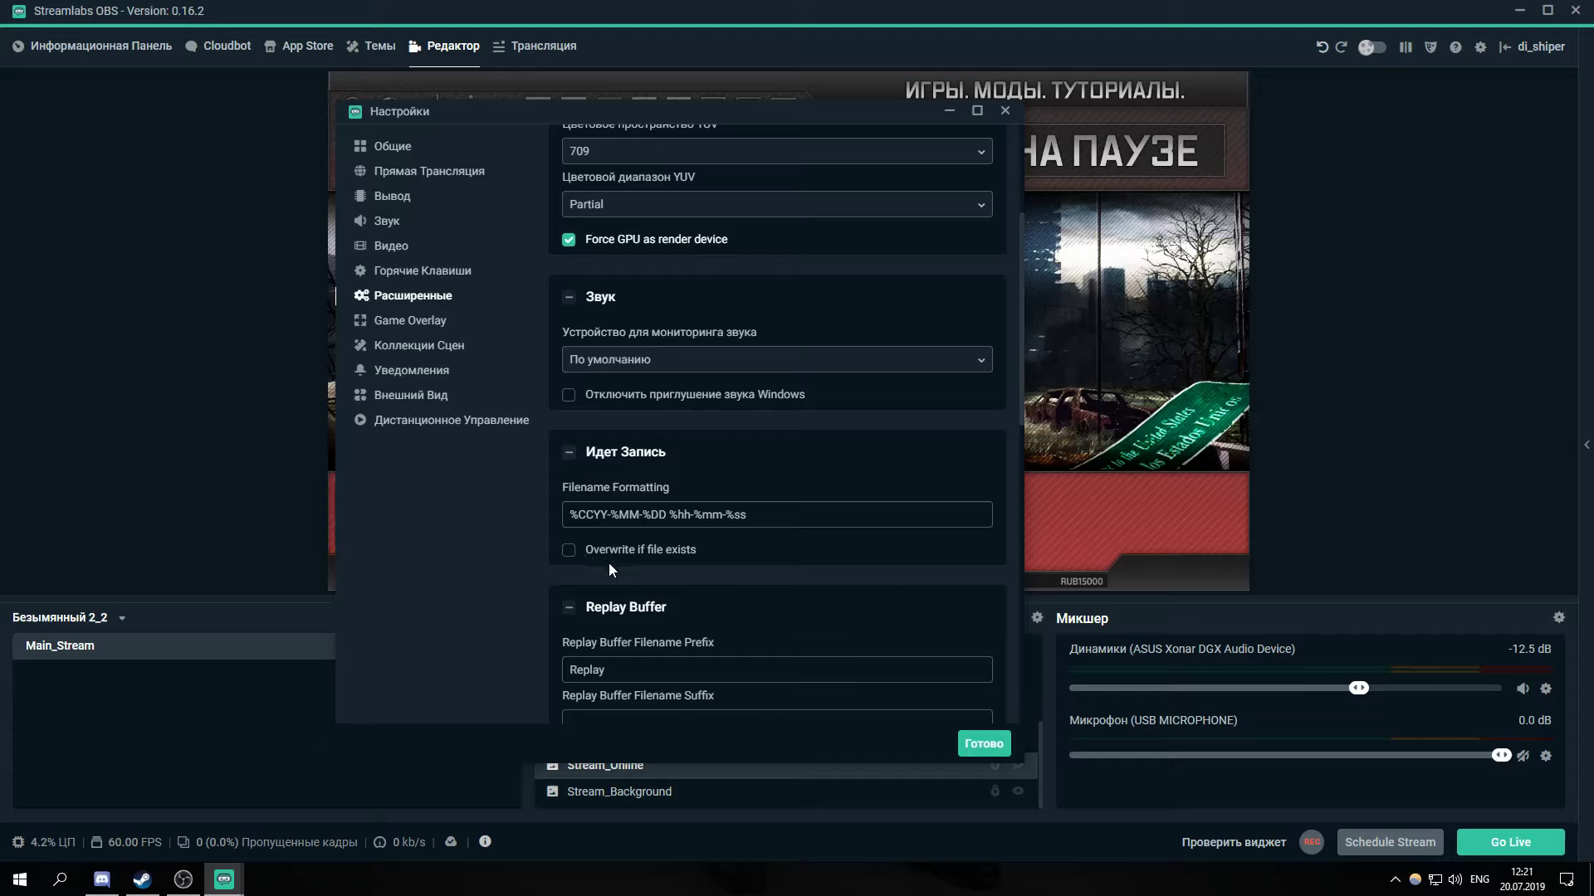
pyautogui.scroll(-1, 610, 565)
pyautogui.hotkey('ctrl', 'a')
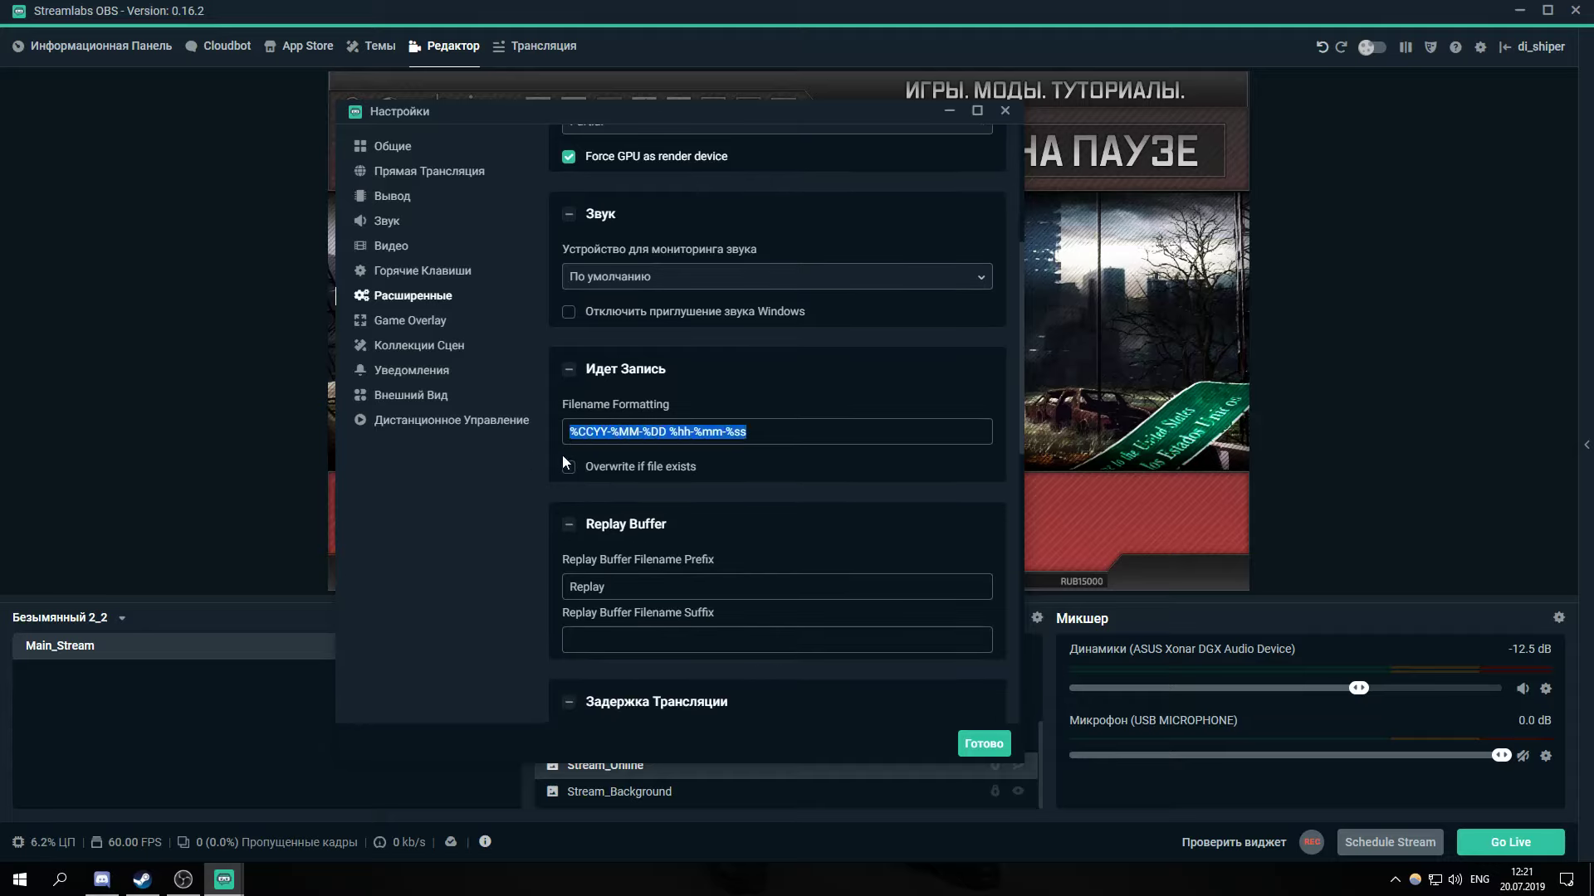
pyautogui.click(724, 488)
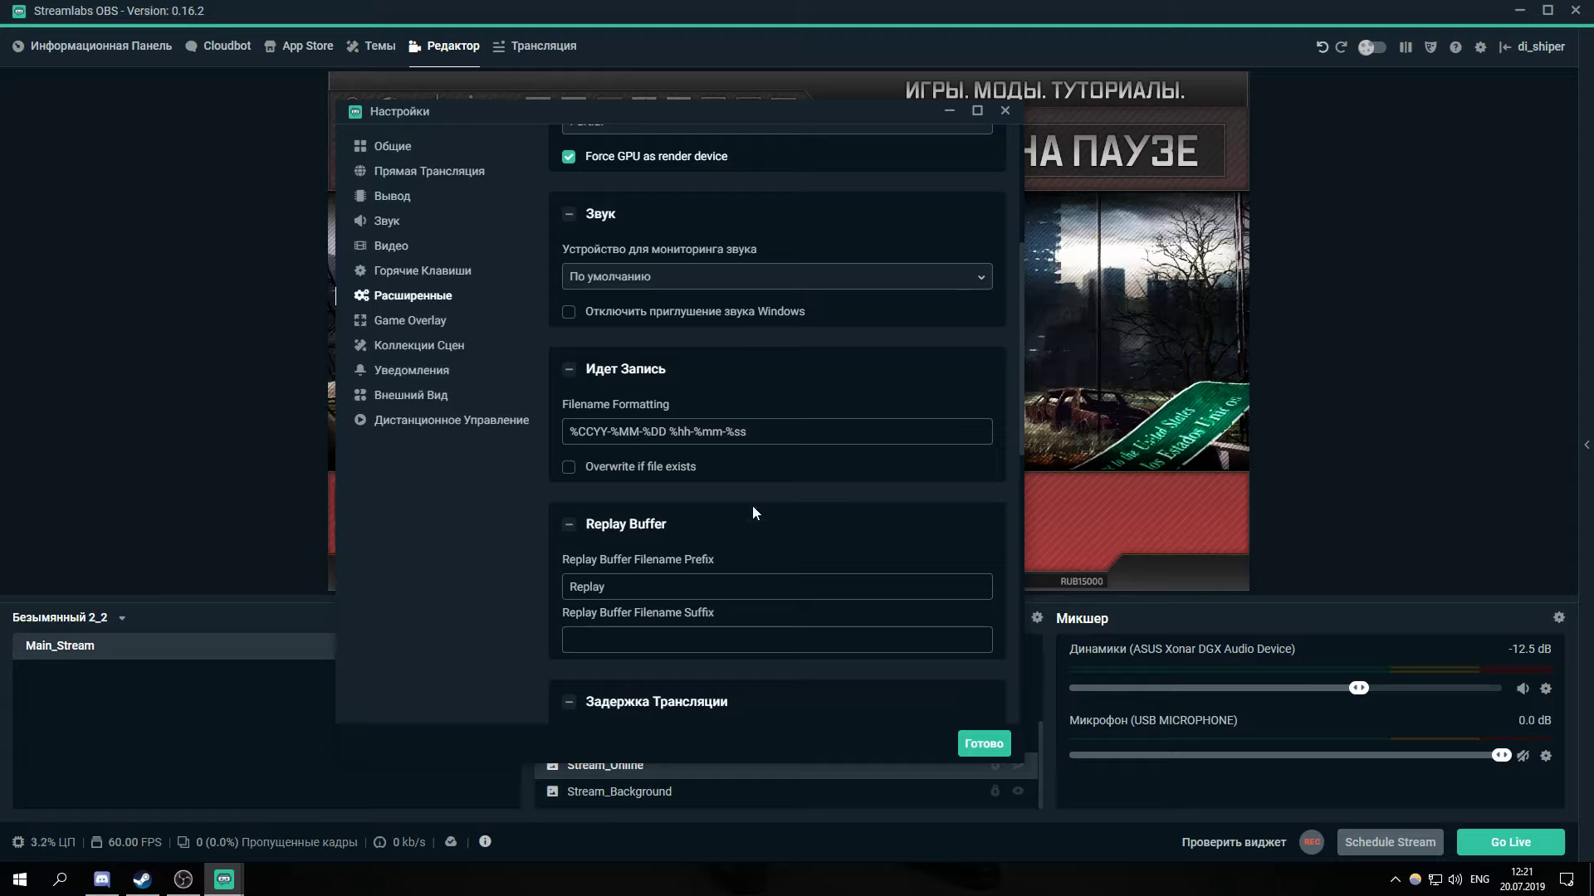
pyautogui.scroll(-2, 751, 508)
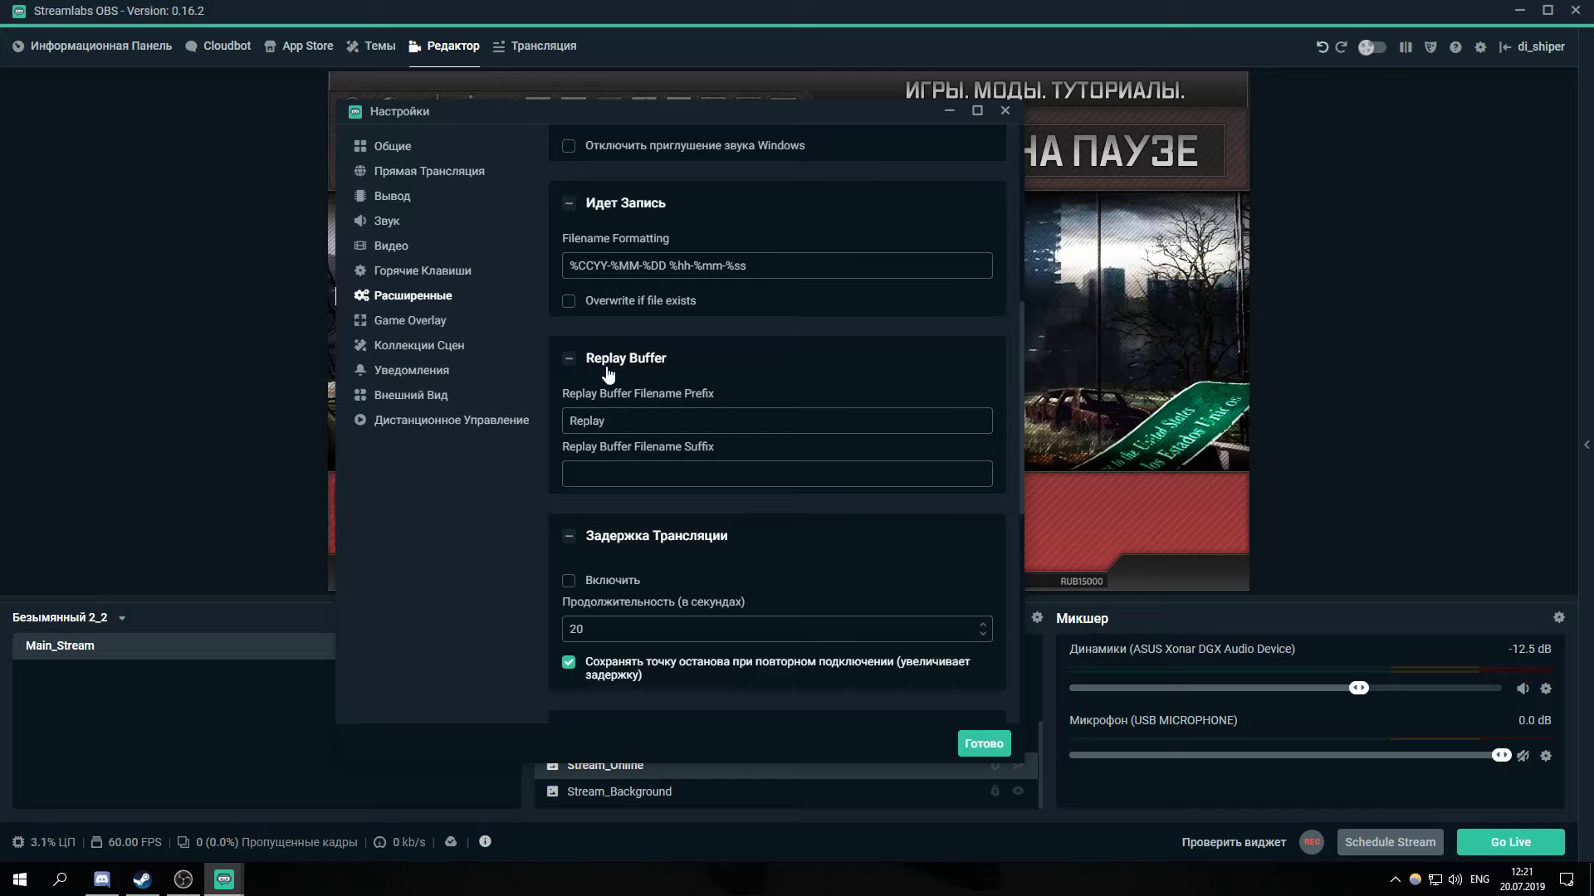
pyautogui.scroll(-2, 744, 555)
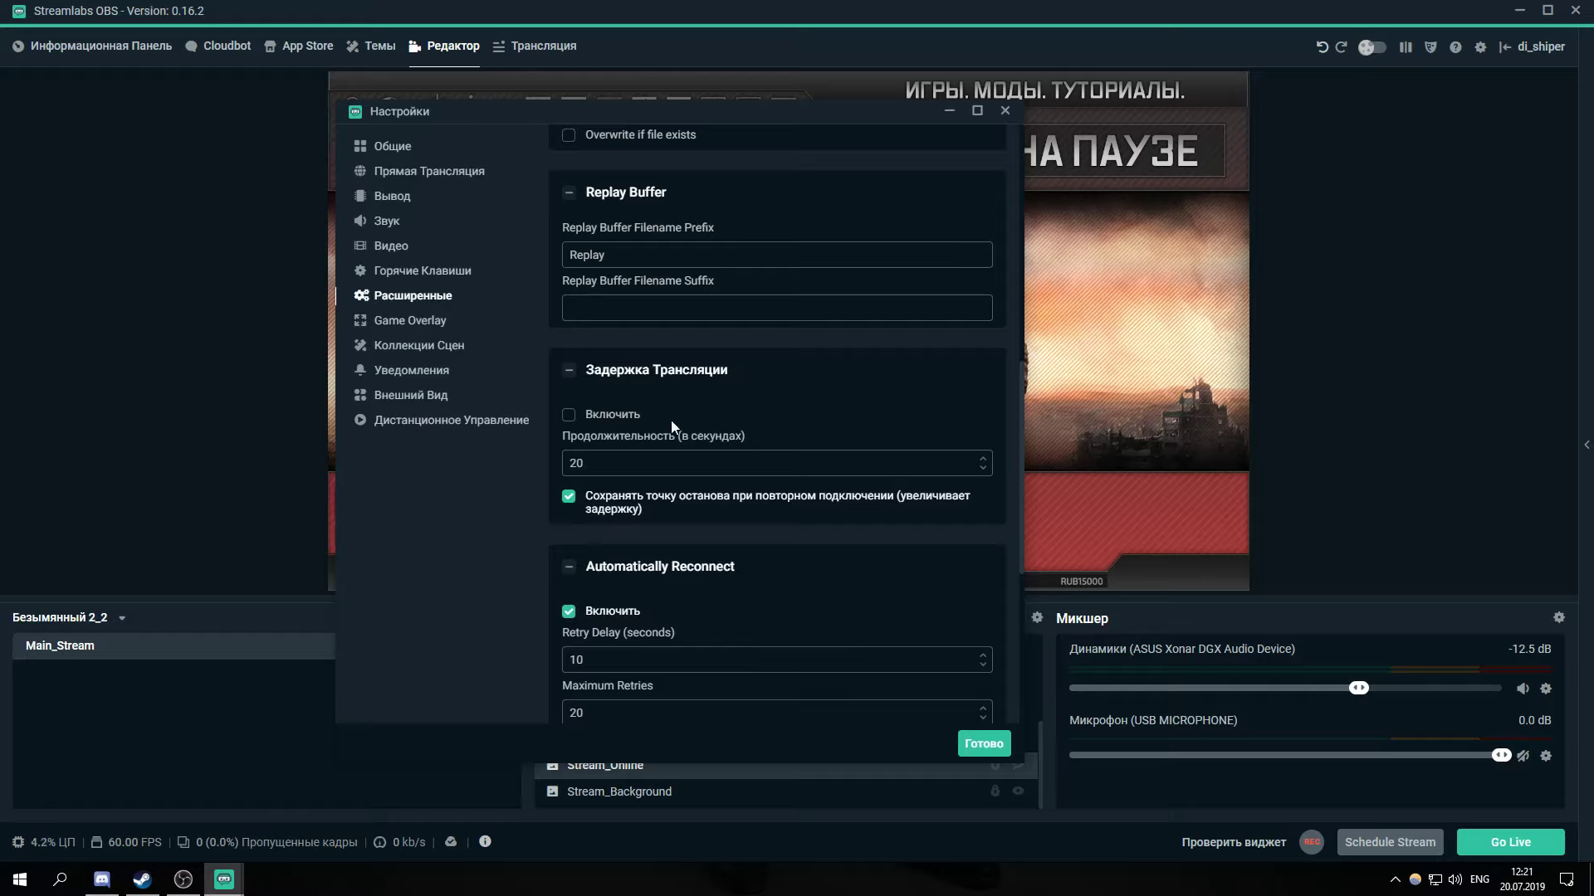
pyautogui.scroll(-1, 767, 391)
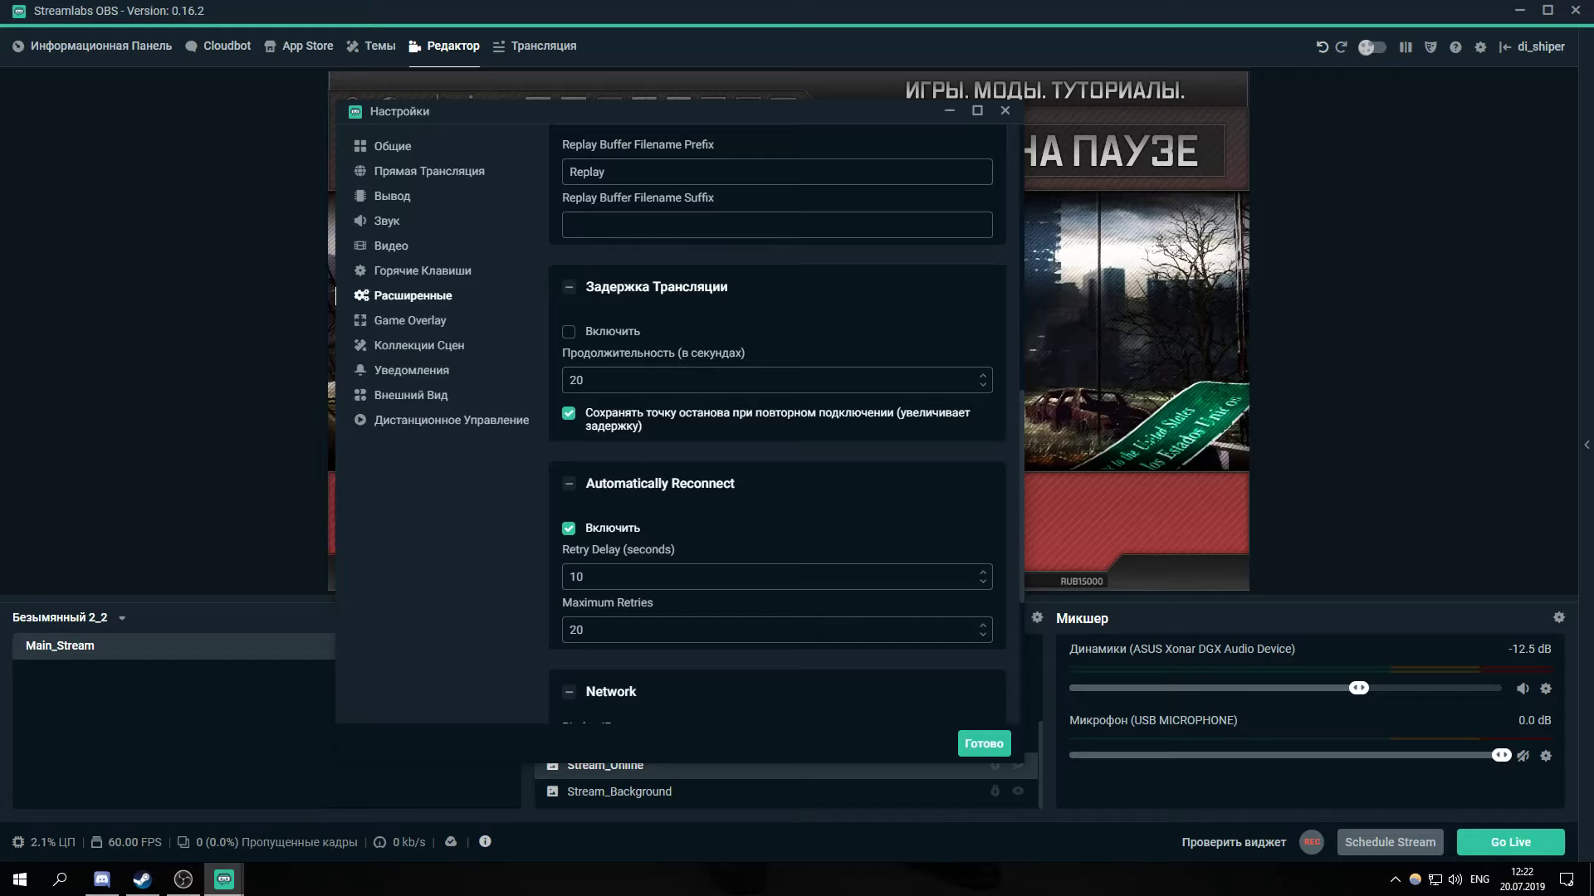
pyautogui.scroll(-2, 779, 501)
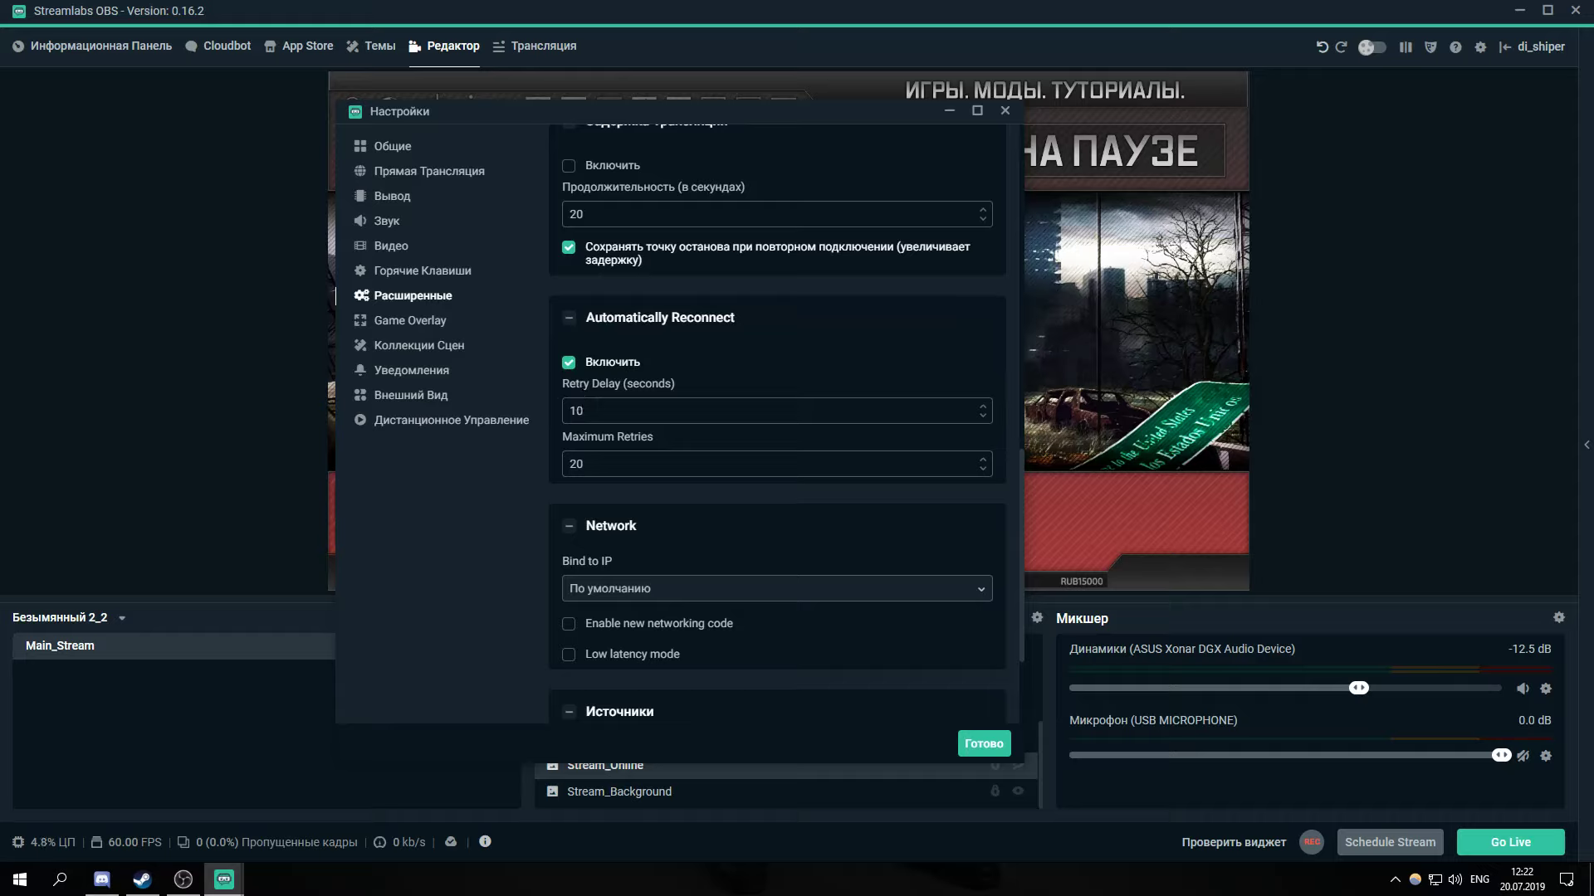
# Examine the Automatically Reconnect settings for retry delay and maximum retries
pyautogui.press('Tab')
pyautogui.click(652, 491)
pyautogui.moveTo(586, 411); pyautogui.dragTo(552, 413)
pyautogui.press('Right')
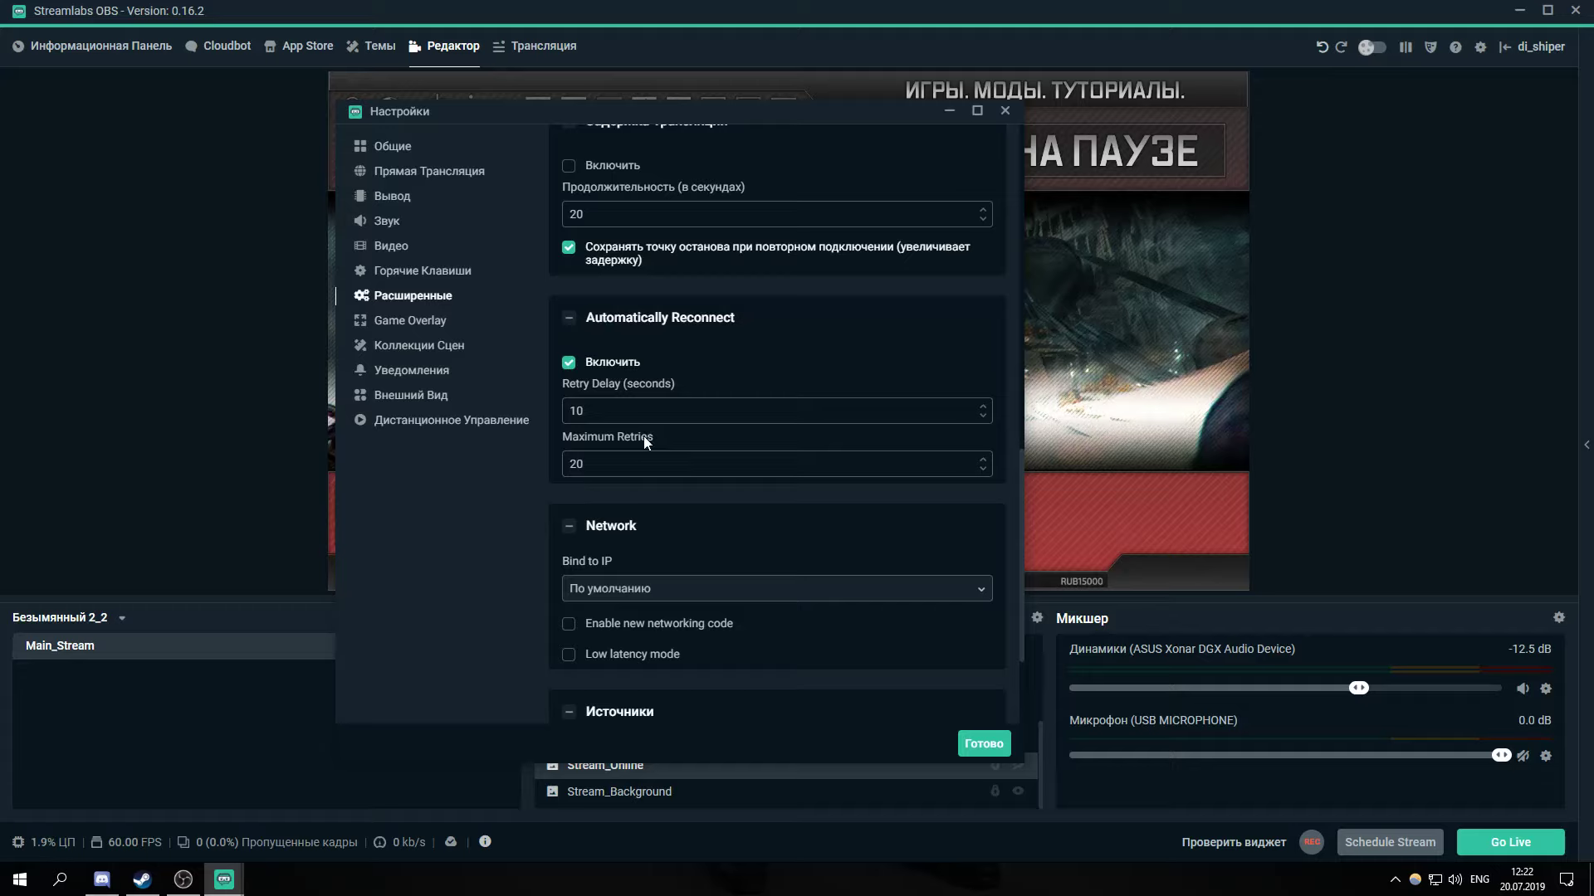
pyautogui.doubleClick(576, 464)
pyautogui.scroll(-2, 669, 491)
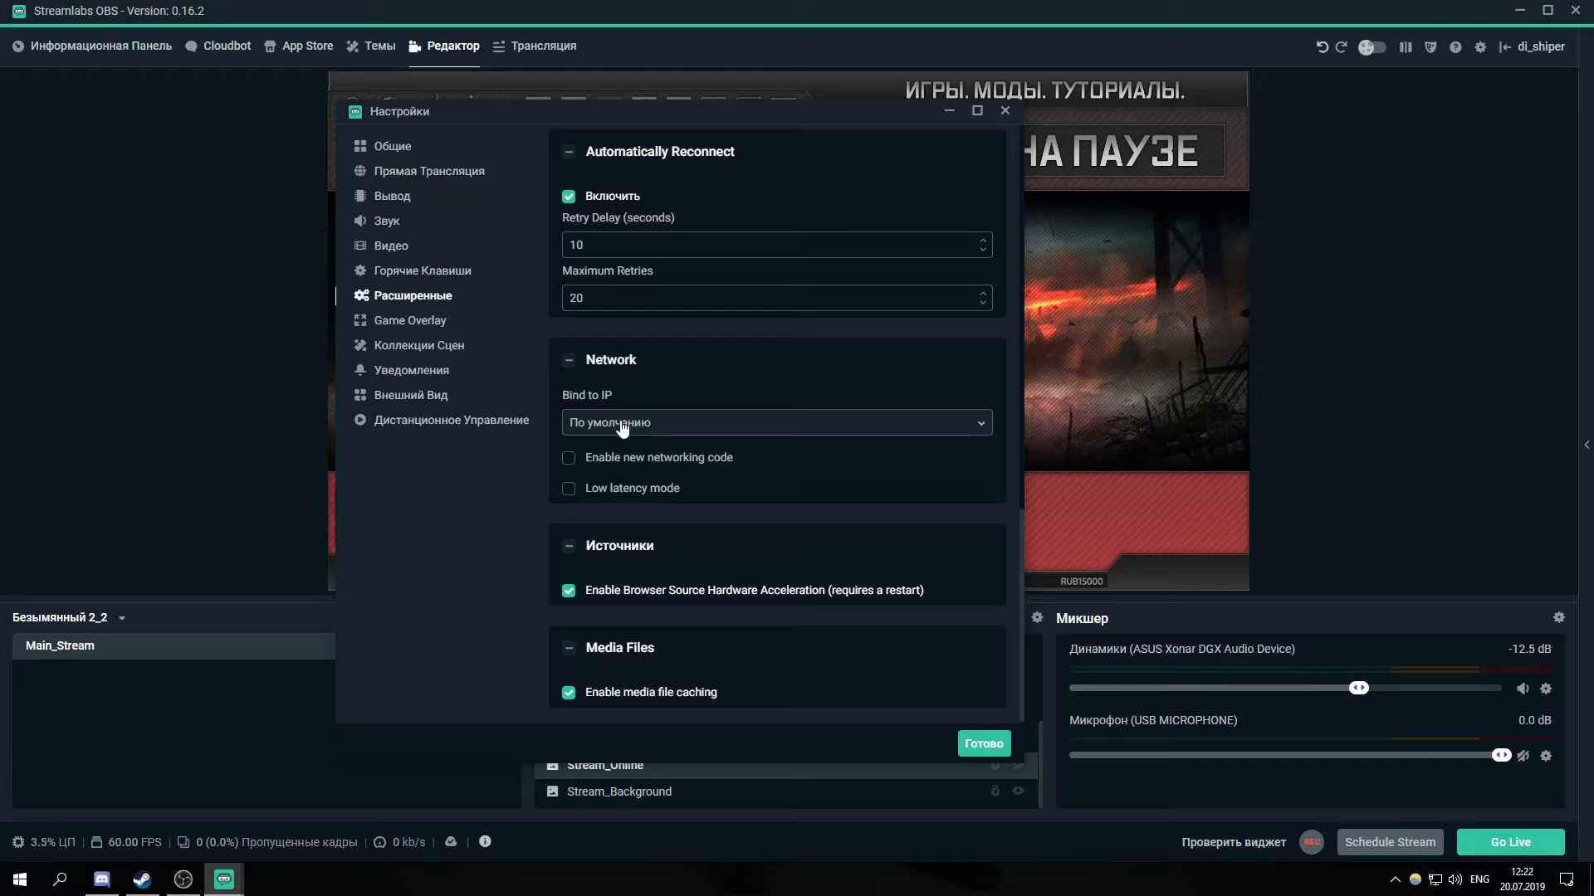
# Review the Bind to IP choices in the network settings, keeping the default, and look over the source and media file options
pyautogui.click(622, 425)
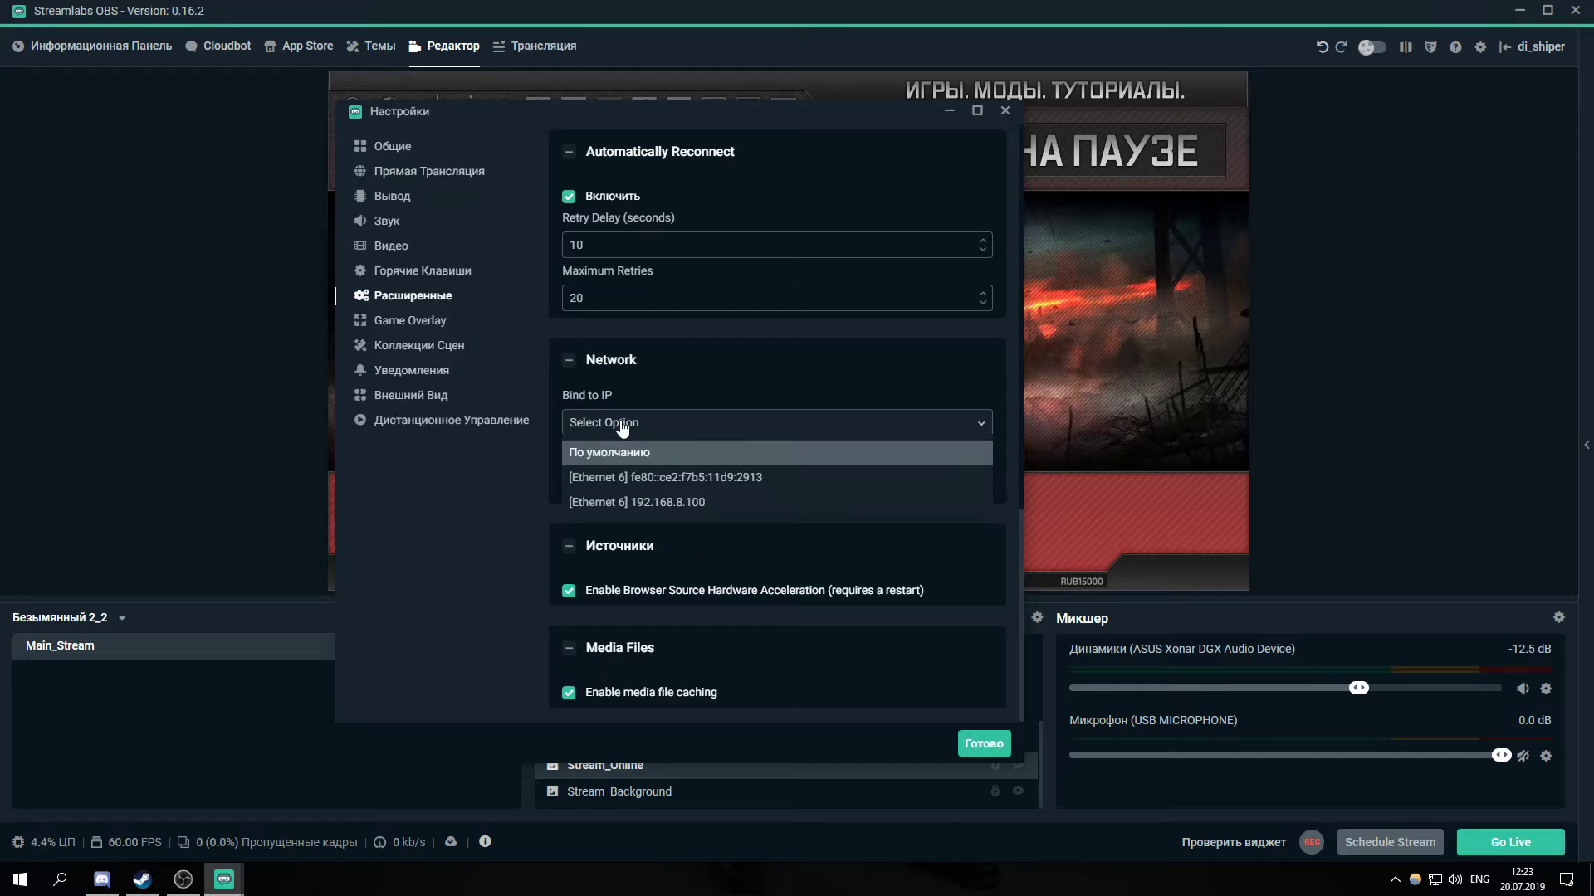
pyautogui.click(623, 425)
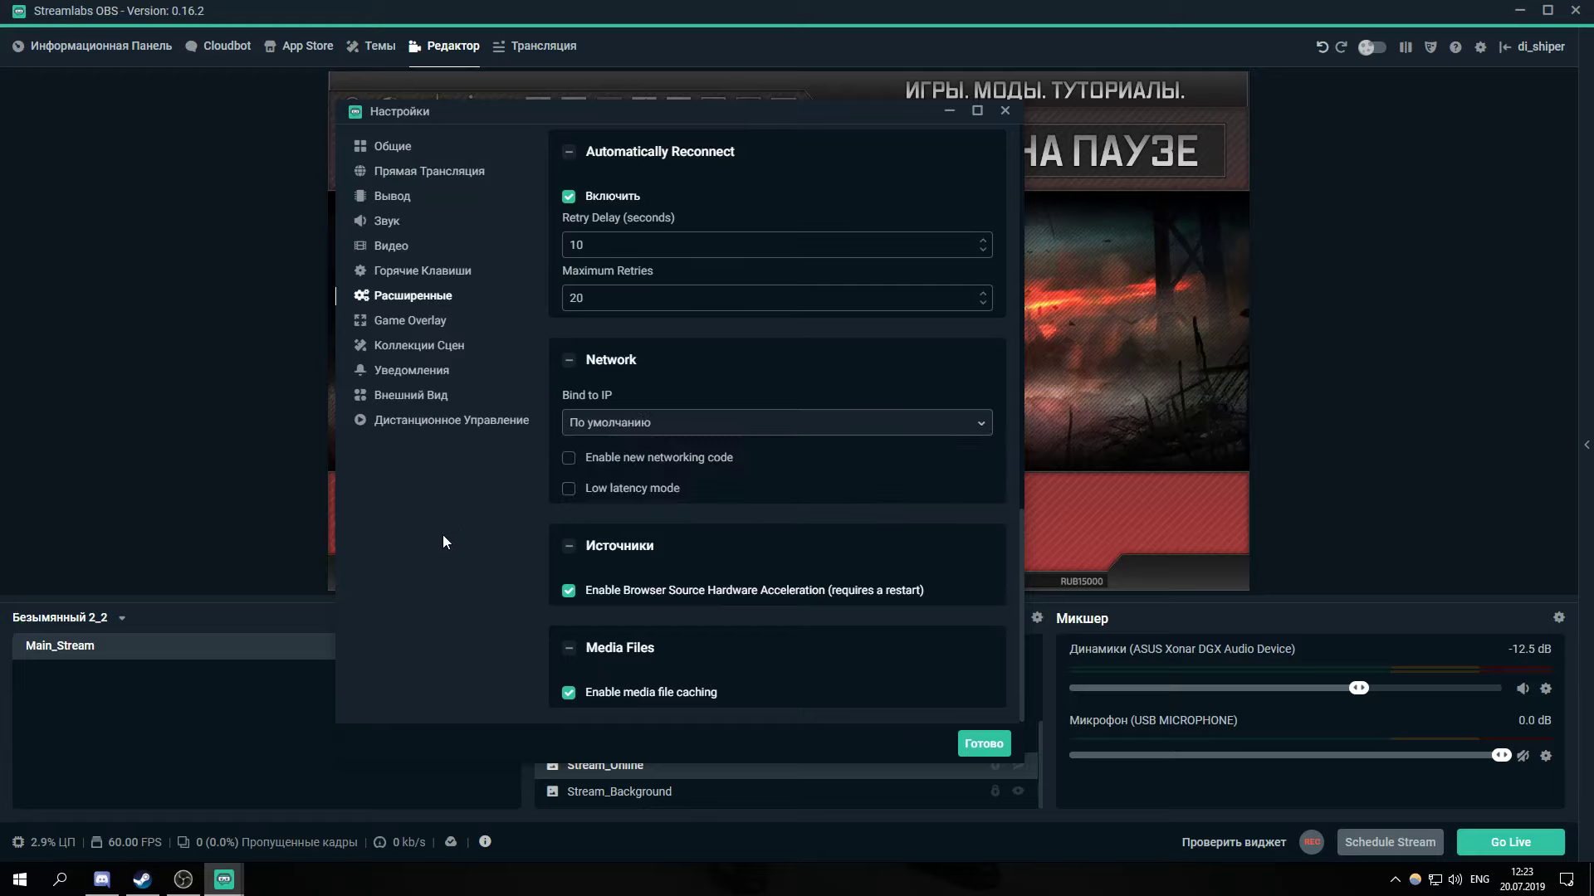
pyautogui.click(618, 433)
pyautogui.click(490, 539)
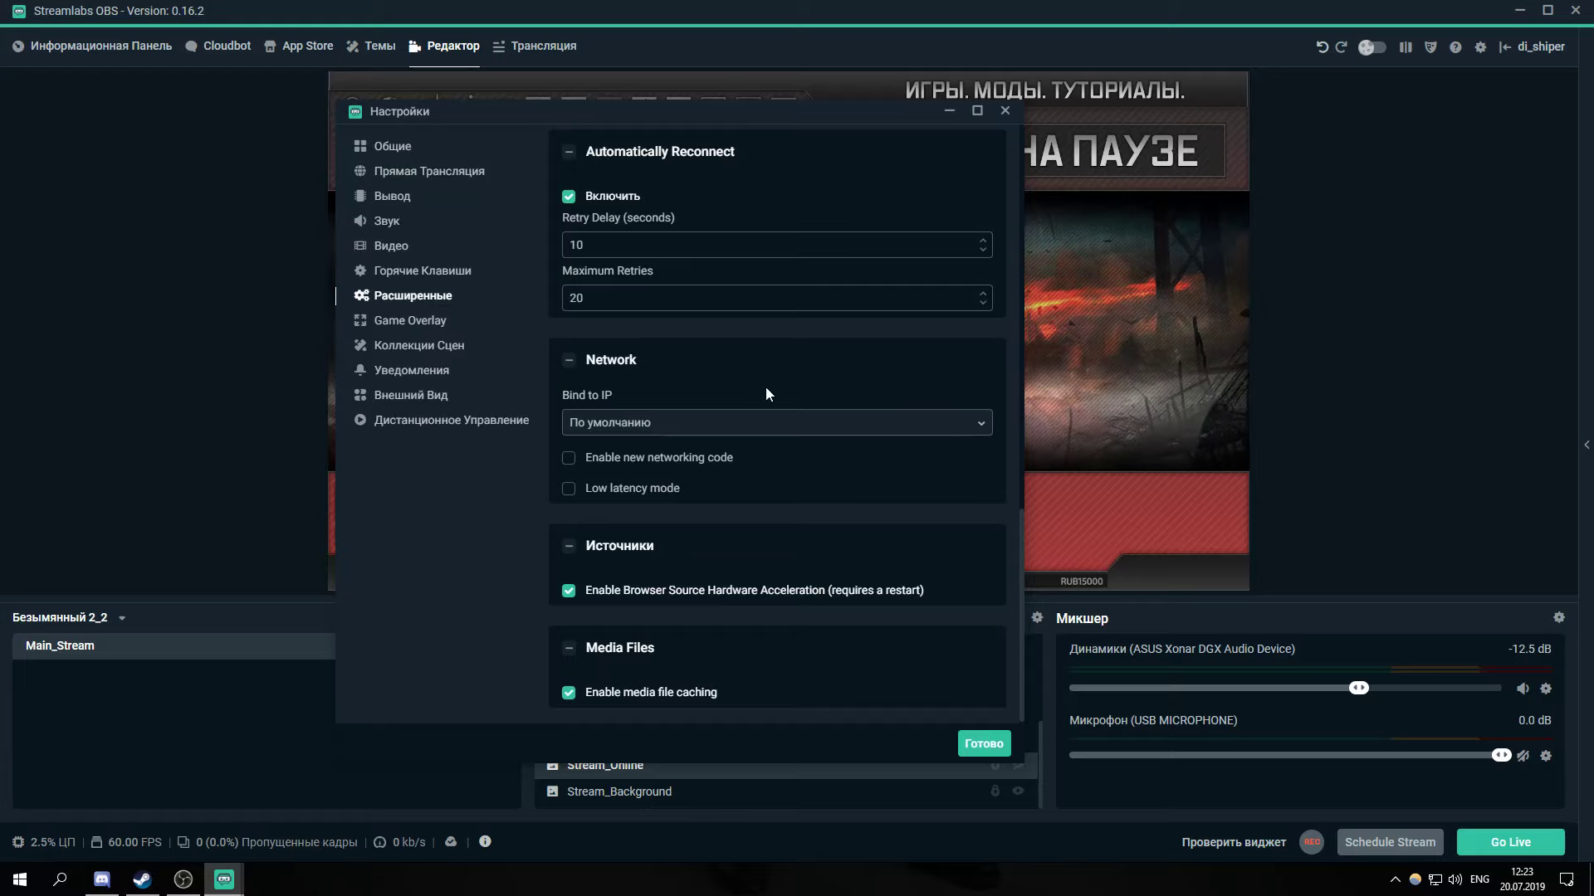
pyautogui.click(648, 425)
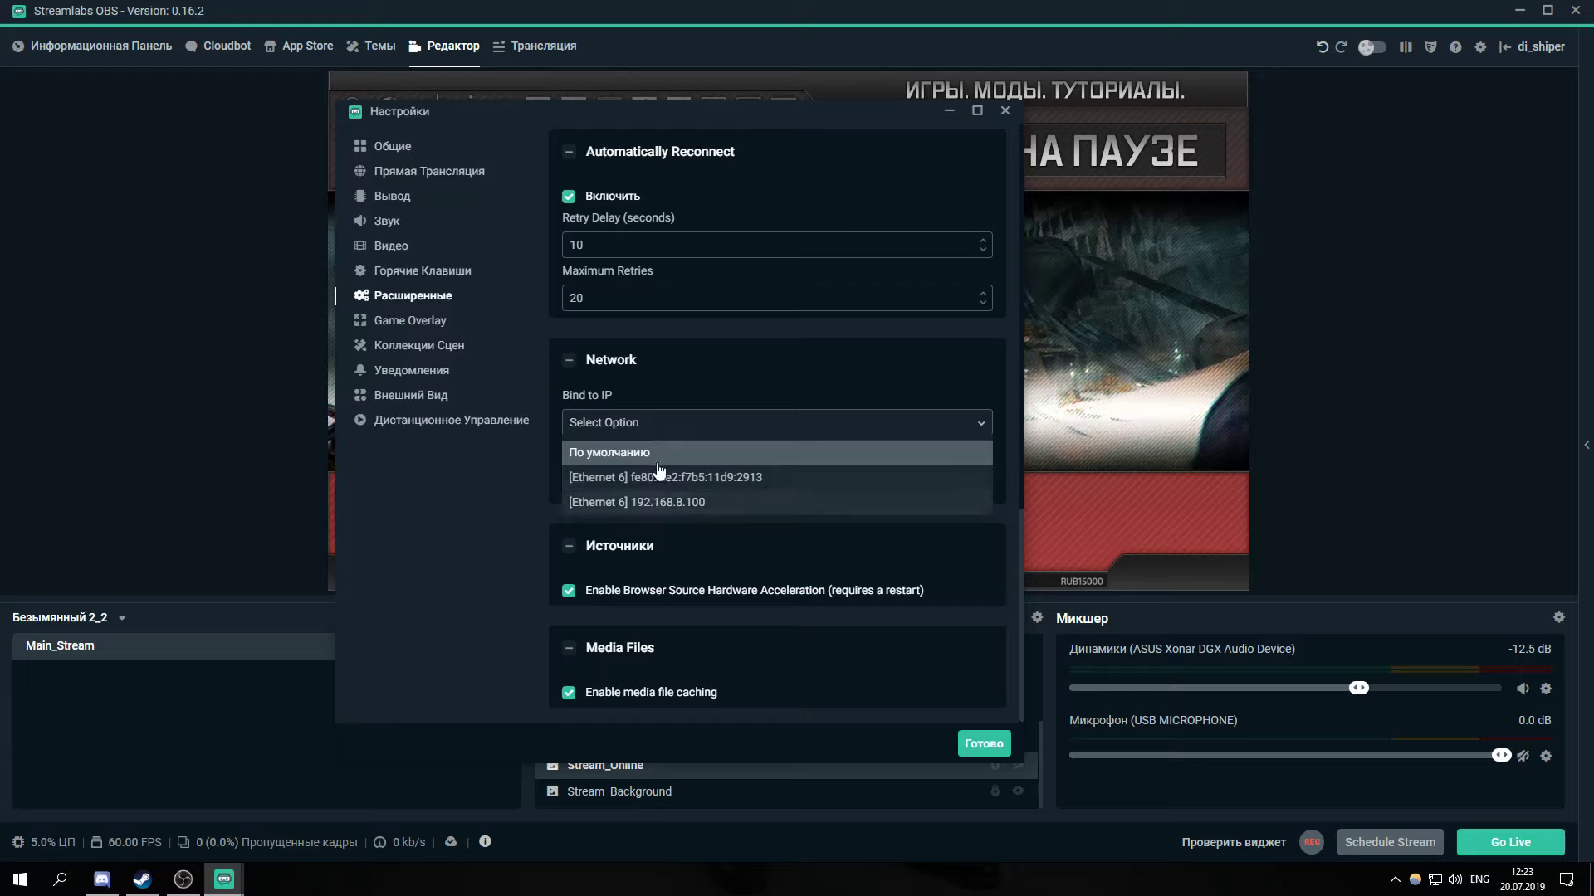
pyautogui.click(505, 534)
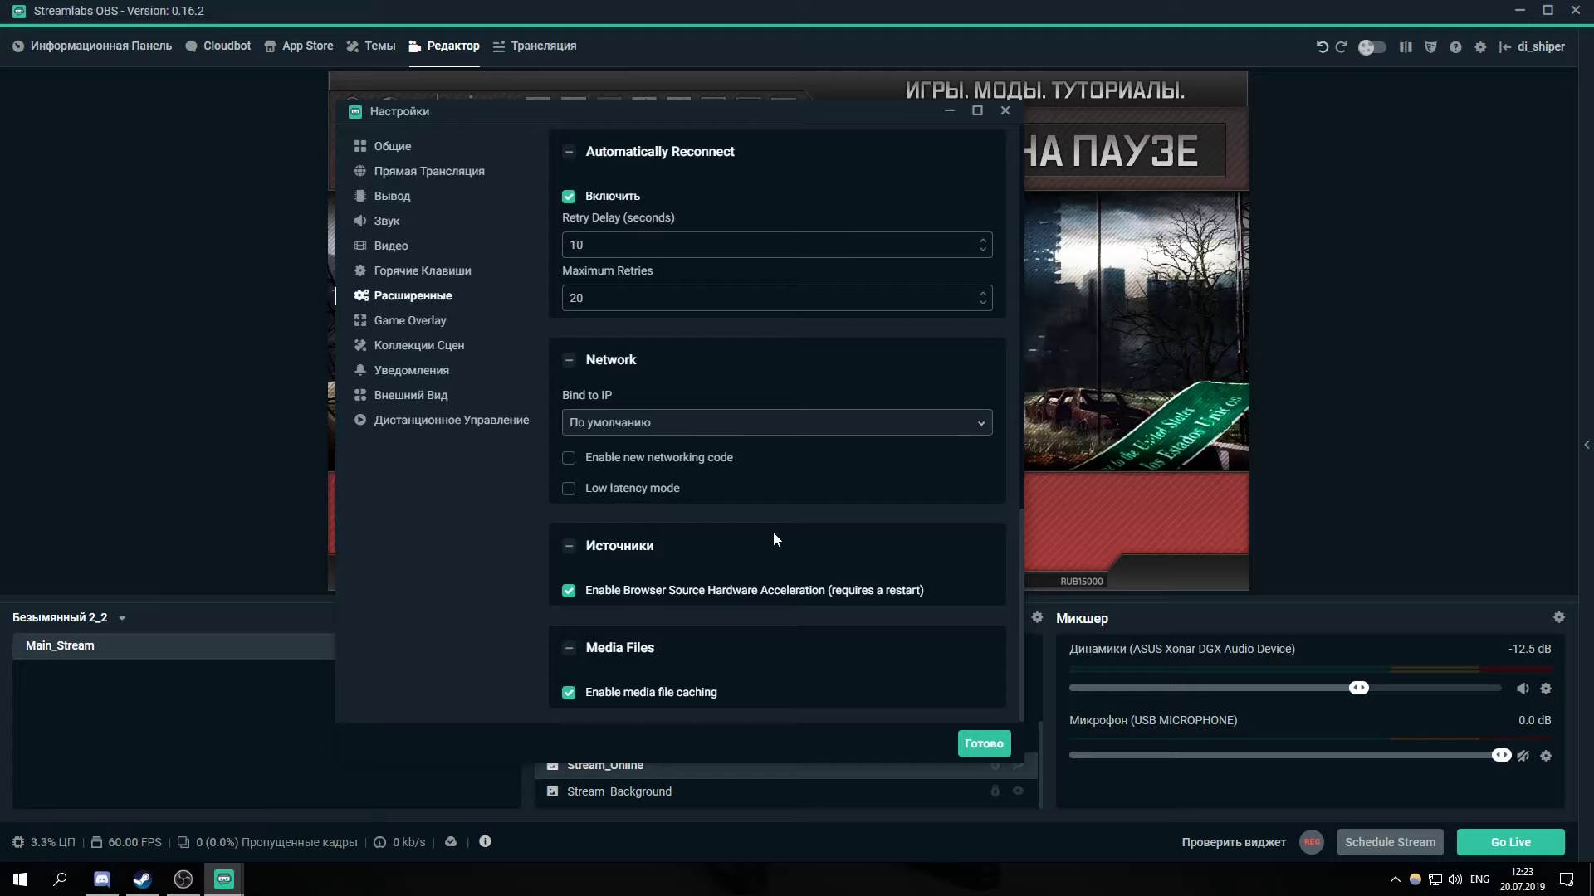
pyautogui.scroll(-1, 744, 606)
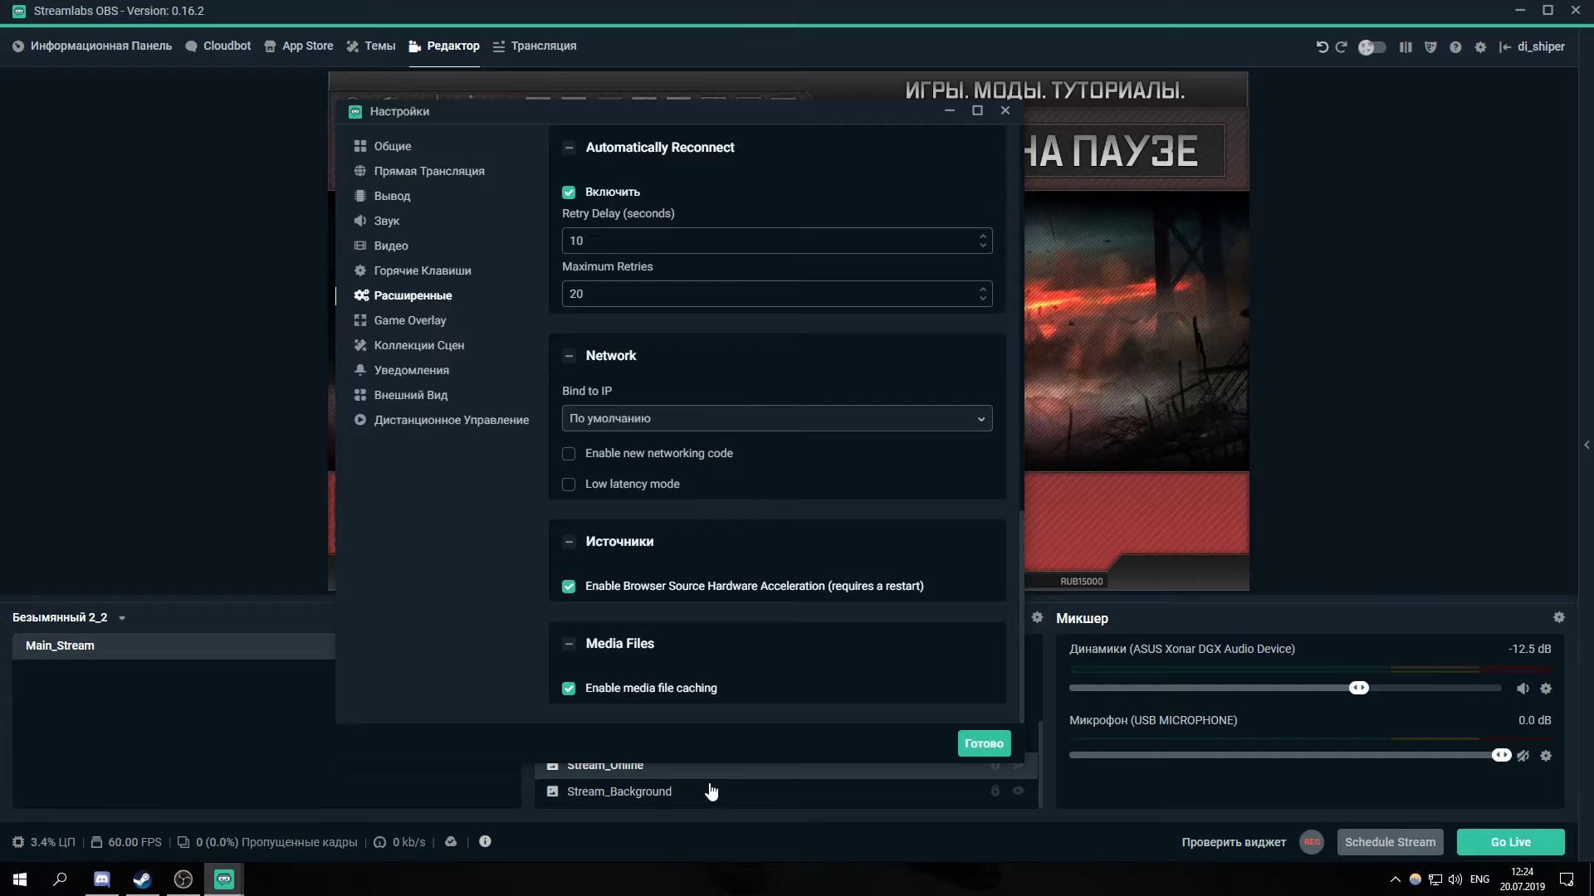
pyautogui.moveTo(764, 120); pyautogui.dragTo(427, 83)
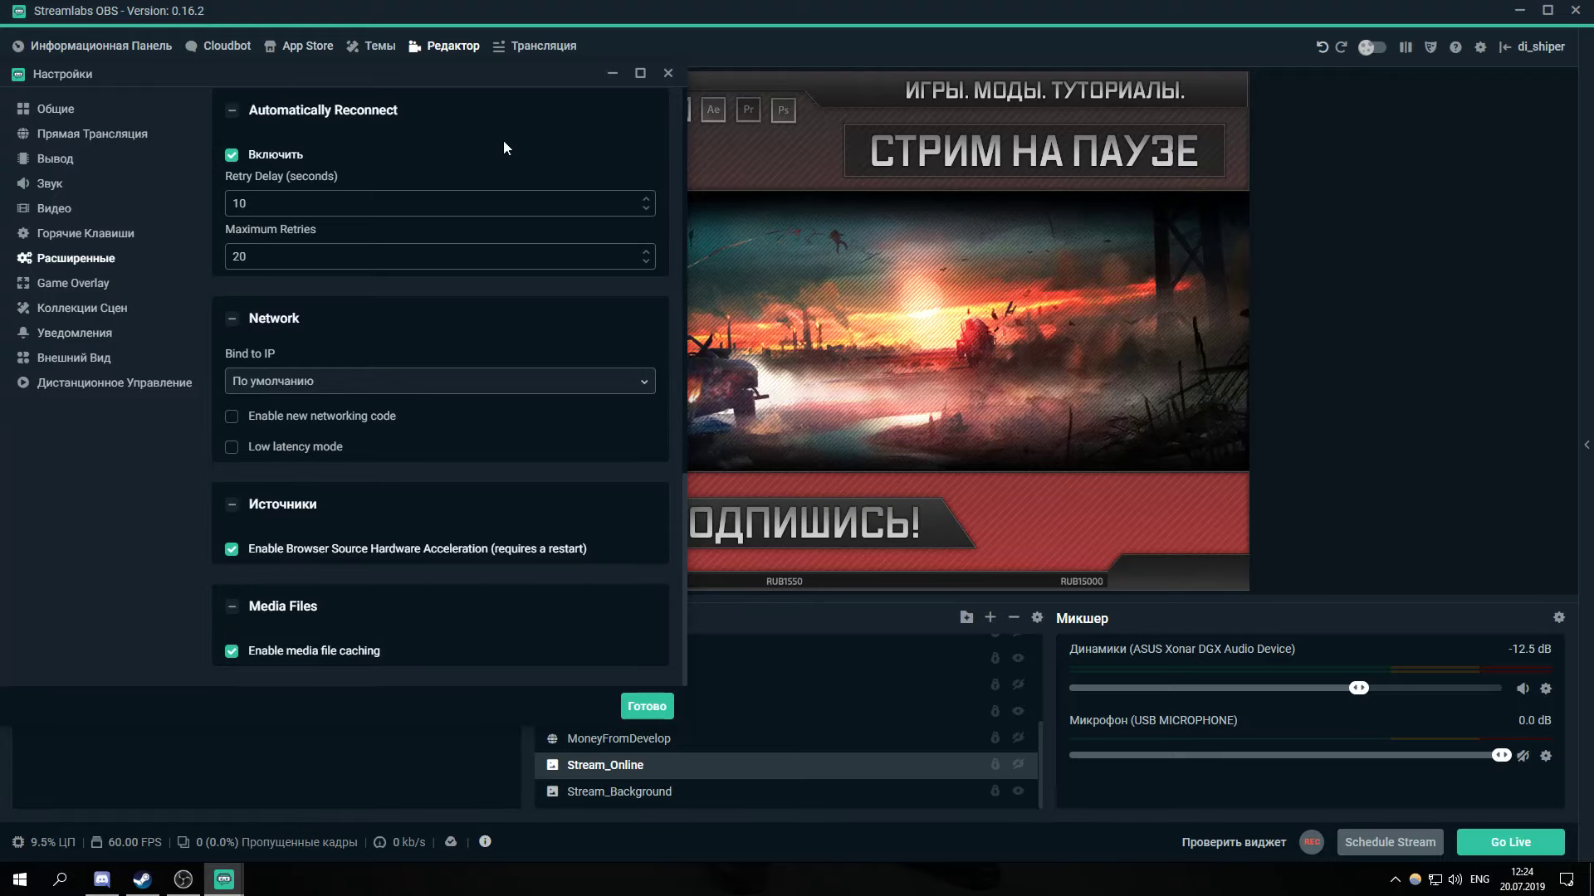
pyautogui.moveTo(356, 76); pyautogui.dragTo(760, 43)
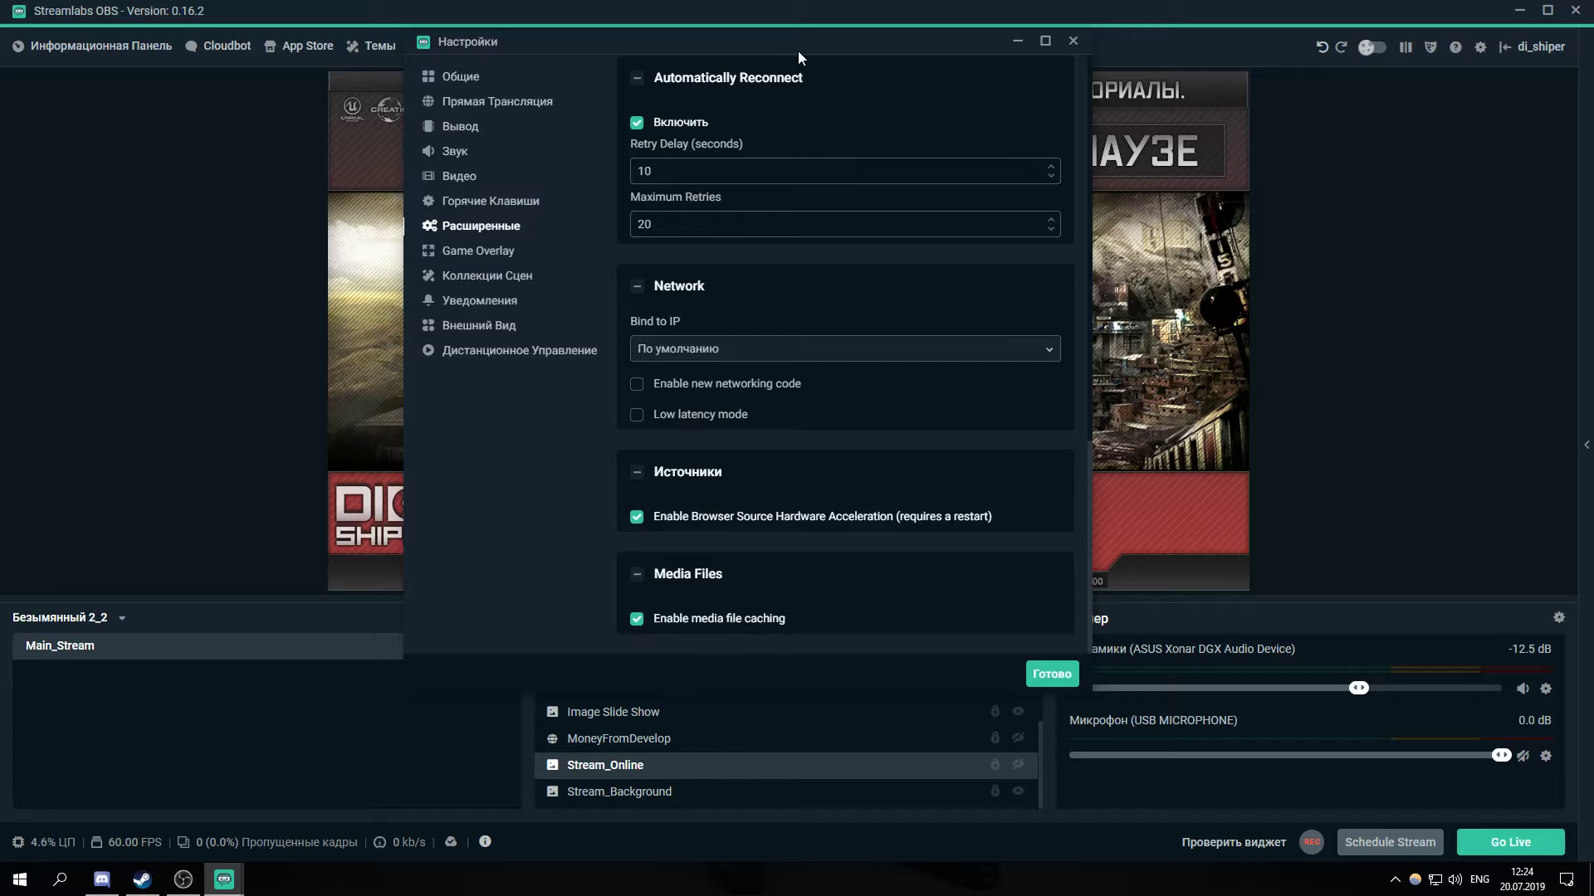
pyautogui.moveTo(462, 40); pyautogui.dragTo(162, 132)
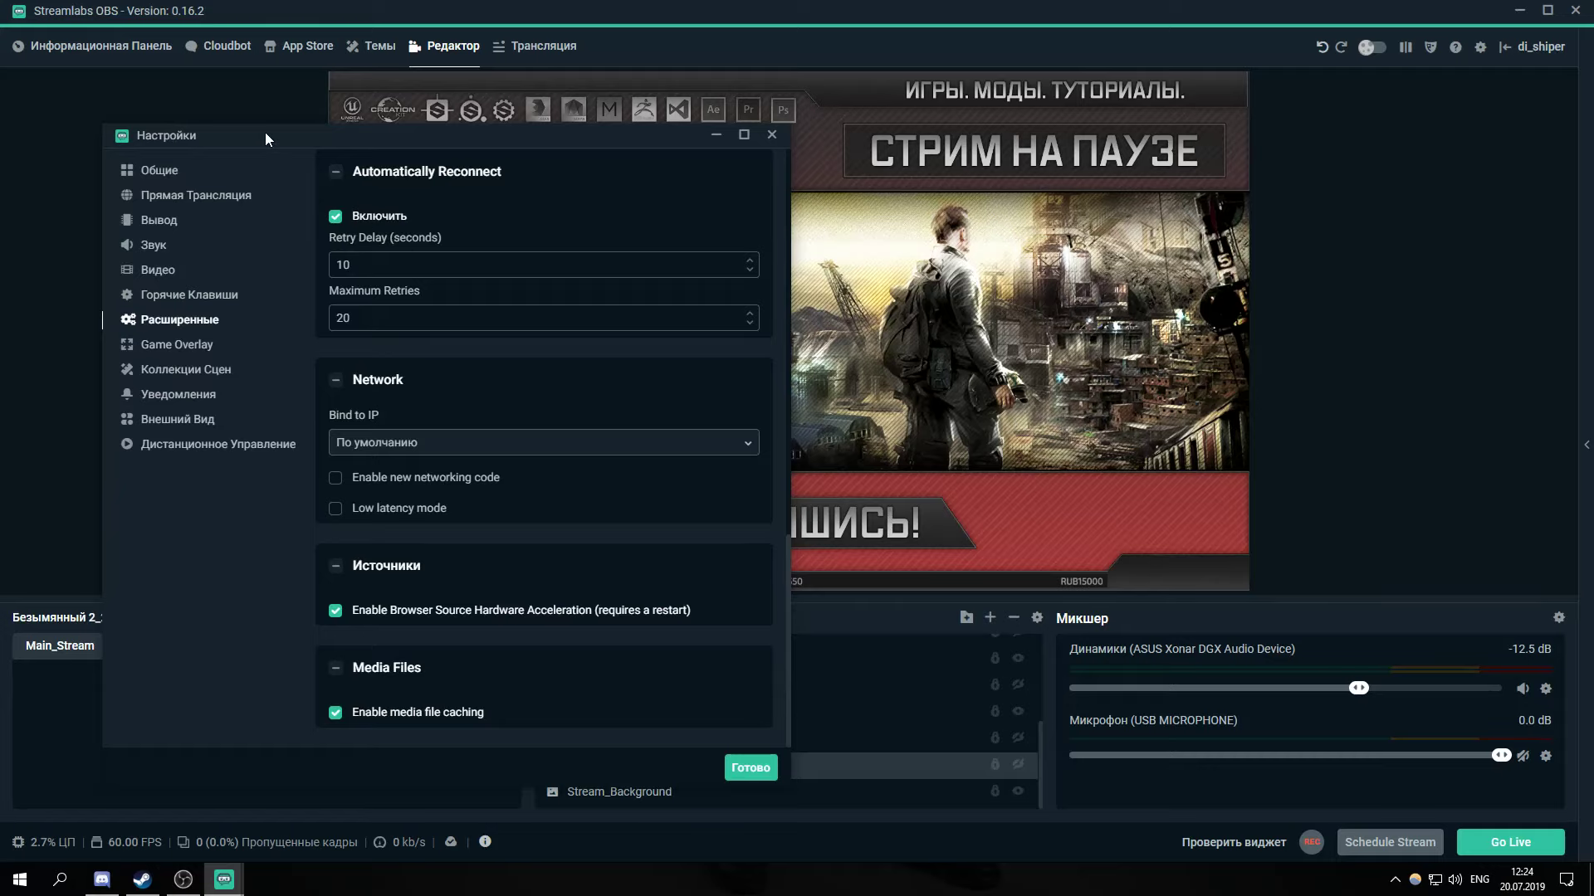
pyautogui.moveTo(266, 132); pyautogui.dragTo(525, 145)
pyautogui.doubleClick(525, 144)
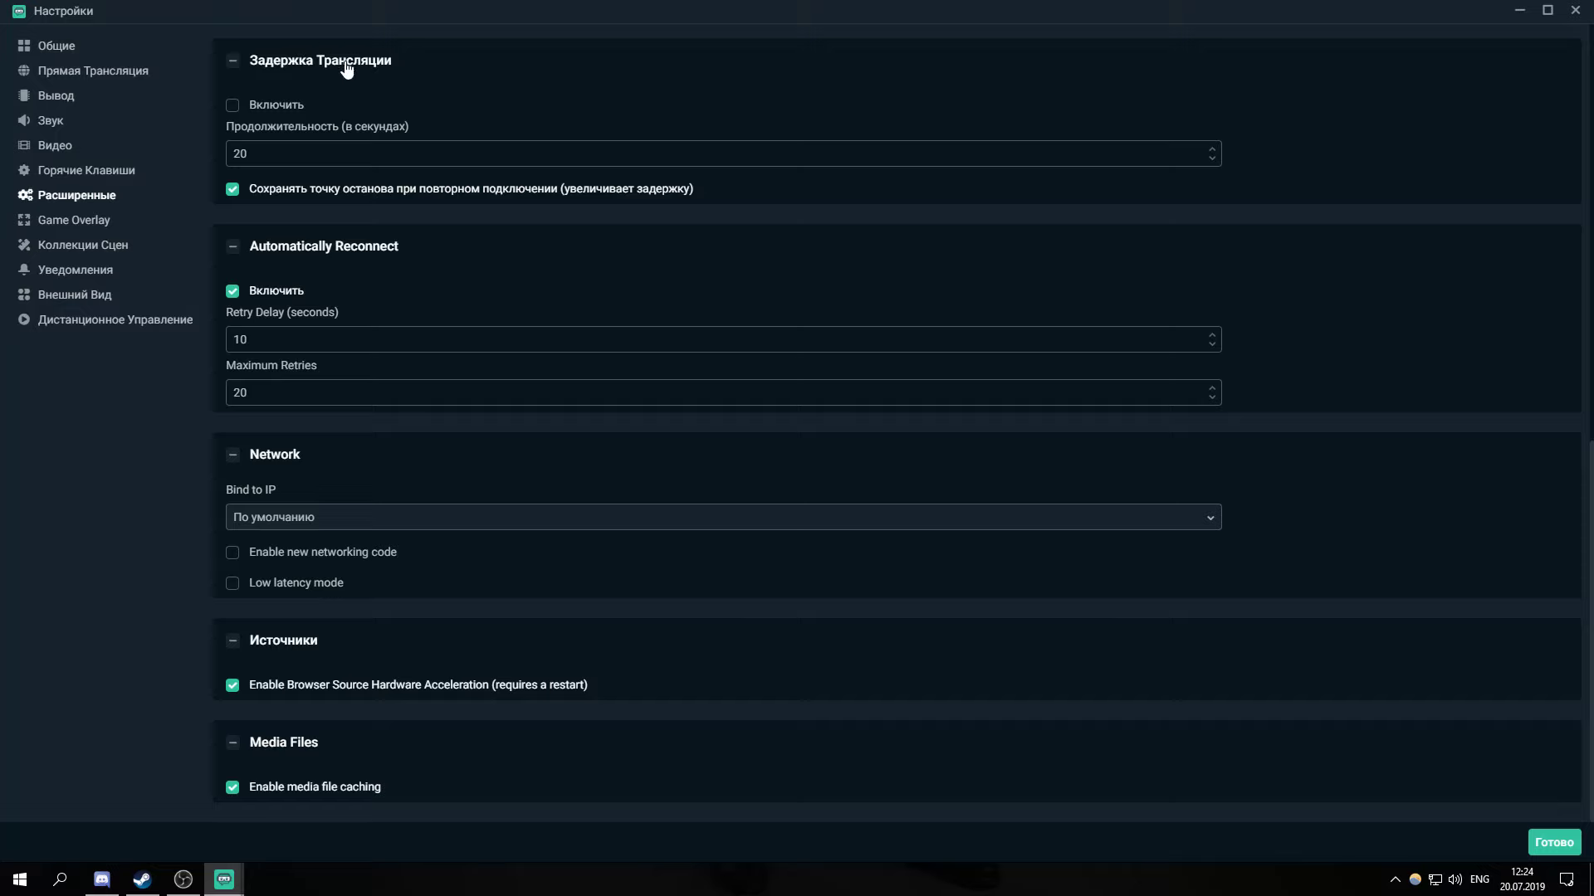
pyautogui.doubleClick(154, 6)
pyautogui.moveTo(489, 111); pyautogui.dragTo(635, 88)
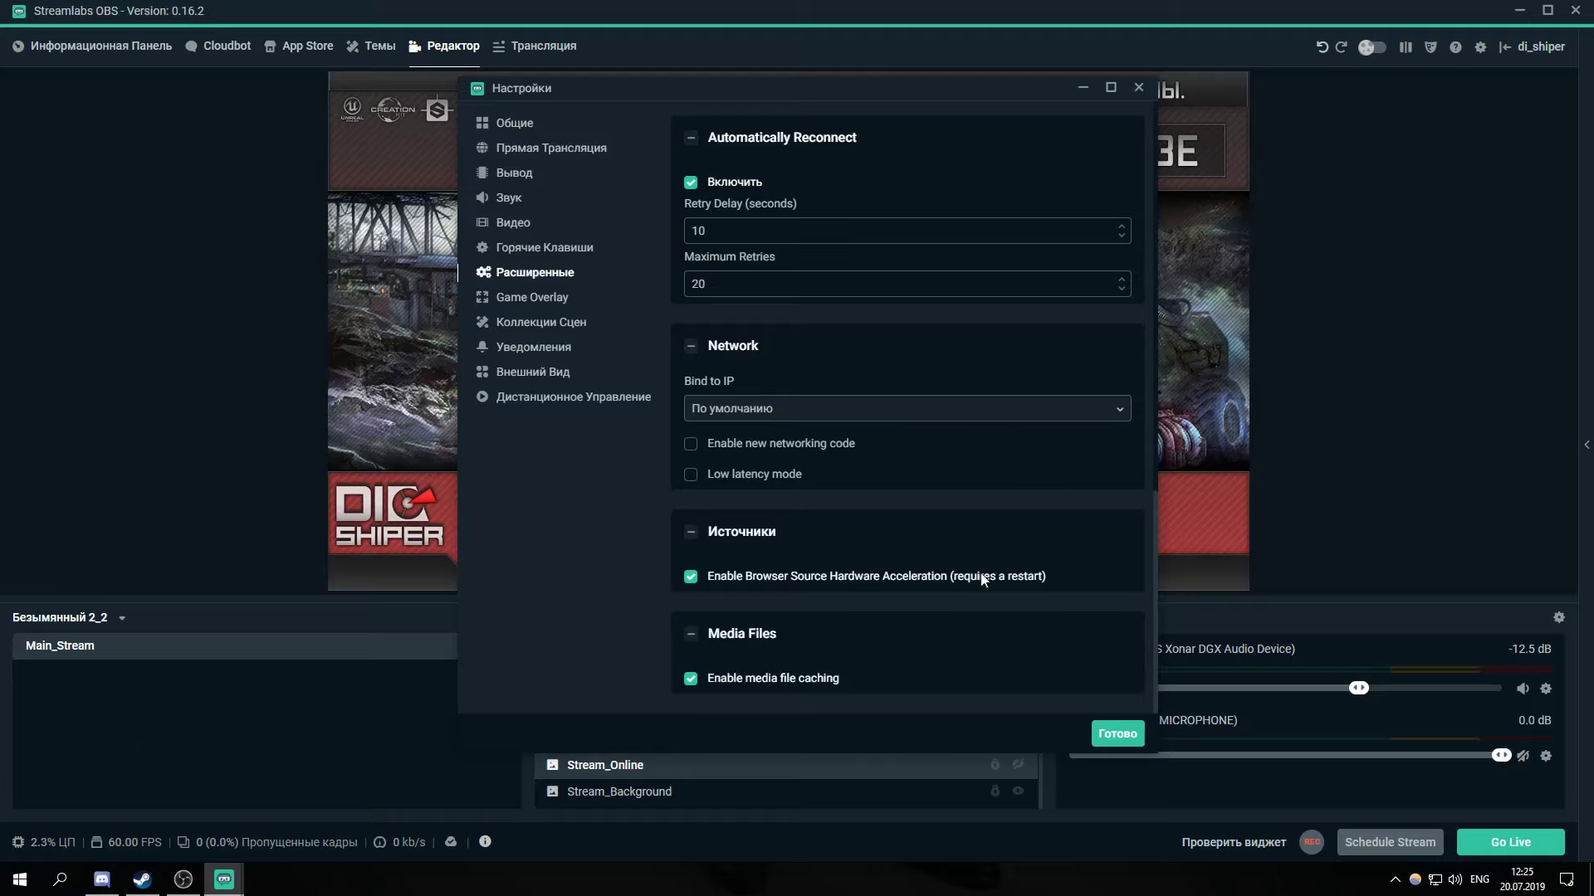
# Review the Game Overlay, scene collection, notification, appearance, remote control and general settings, and close the settings
pyautogui.click(531, 299)
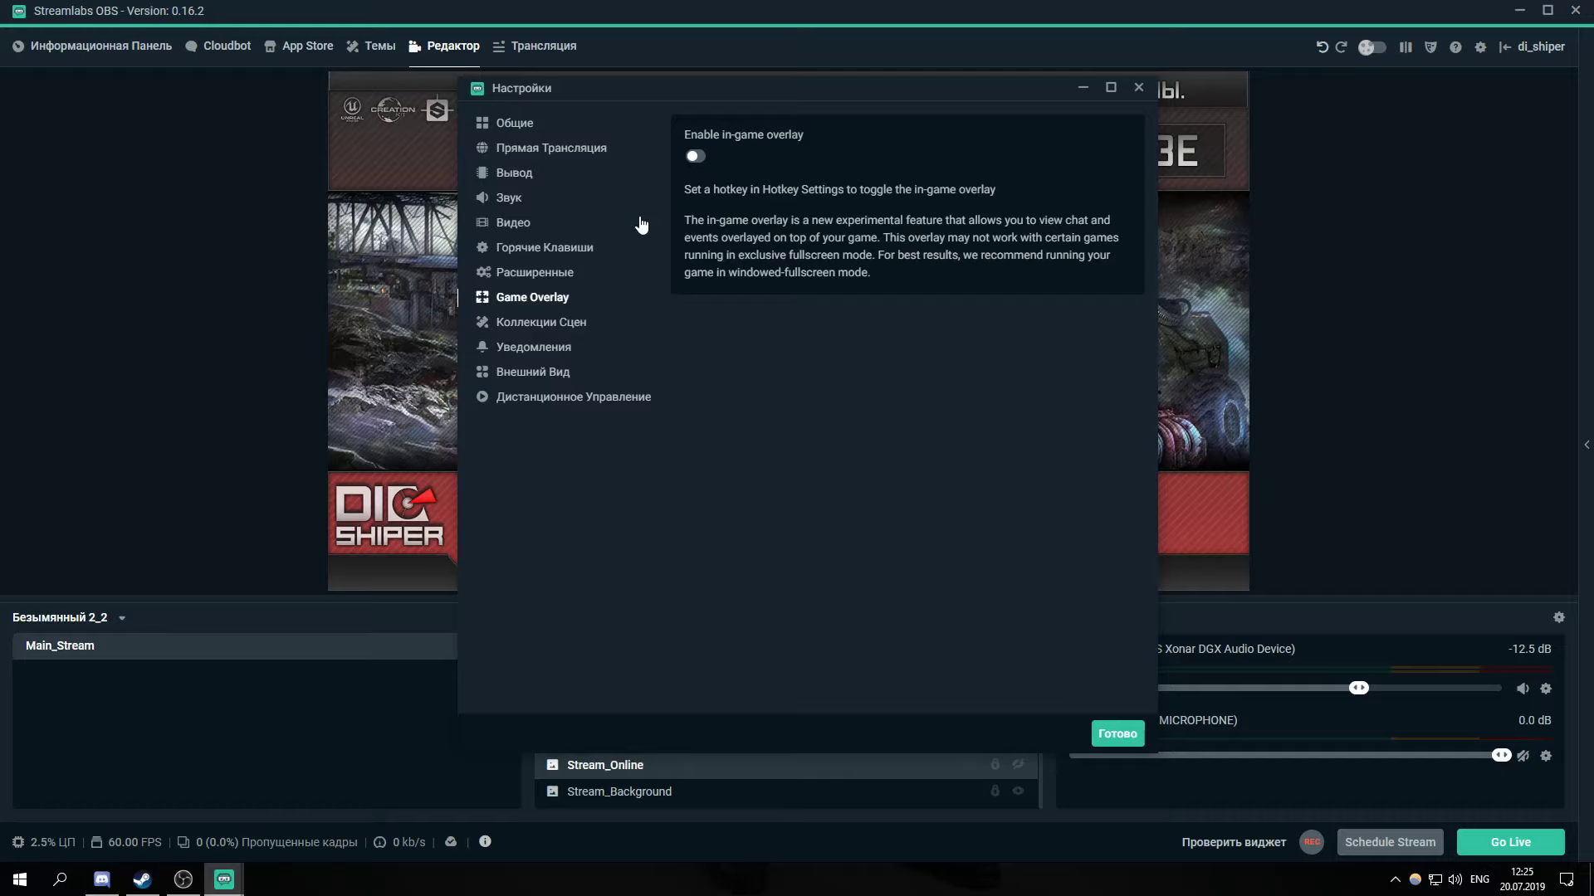
pyautogui.click(530, 325)
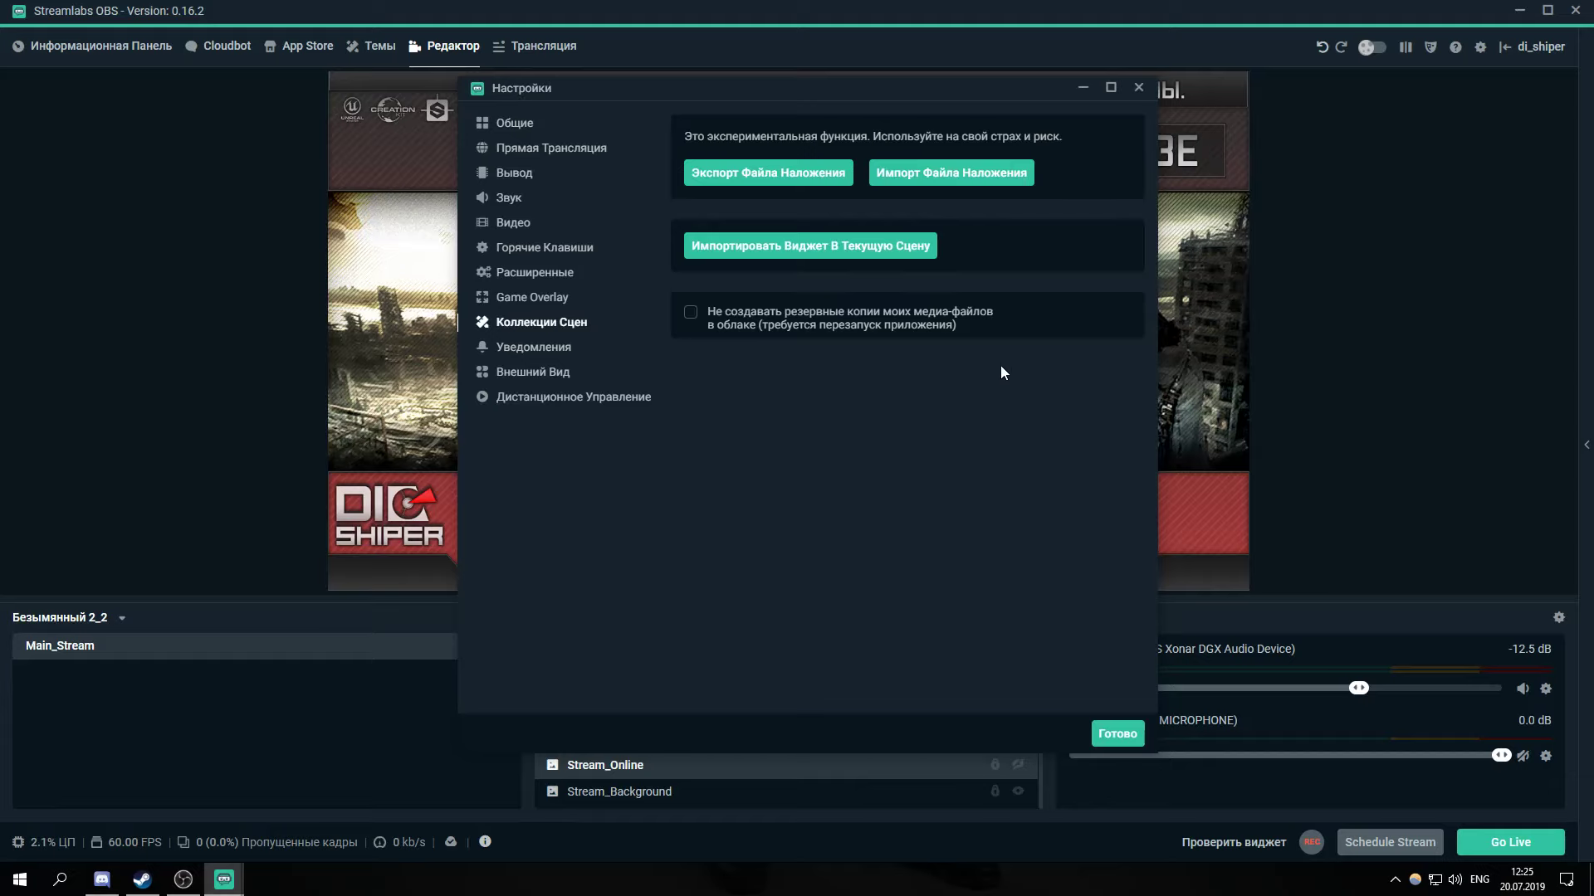
pyautogui.click(555, 346)
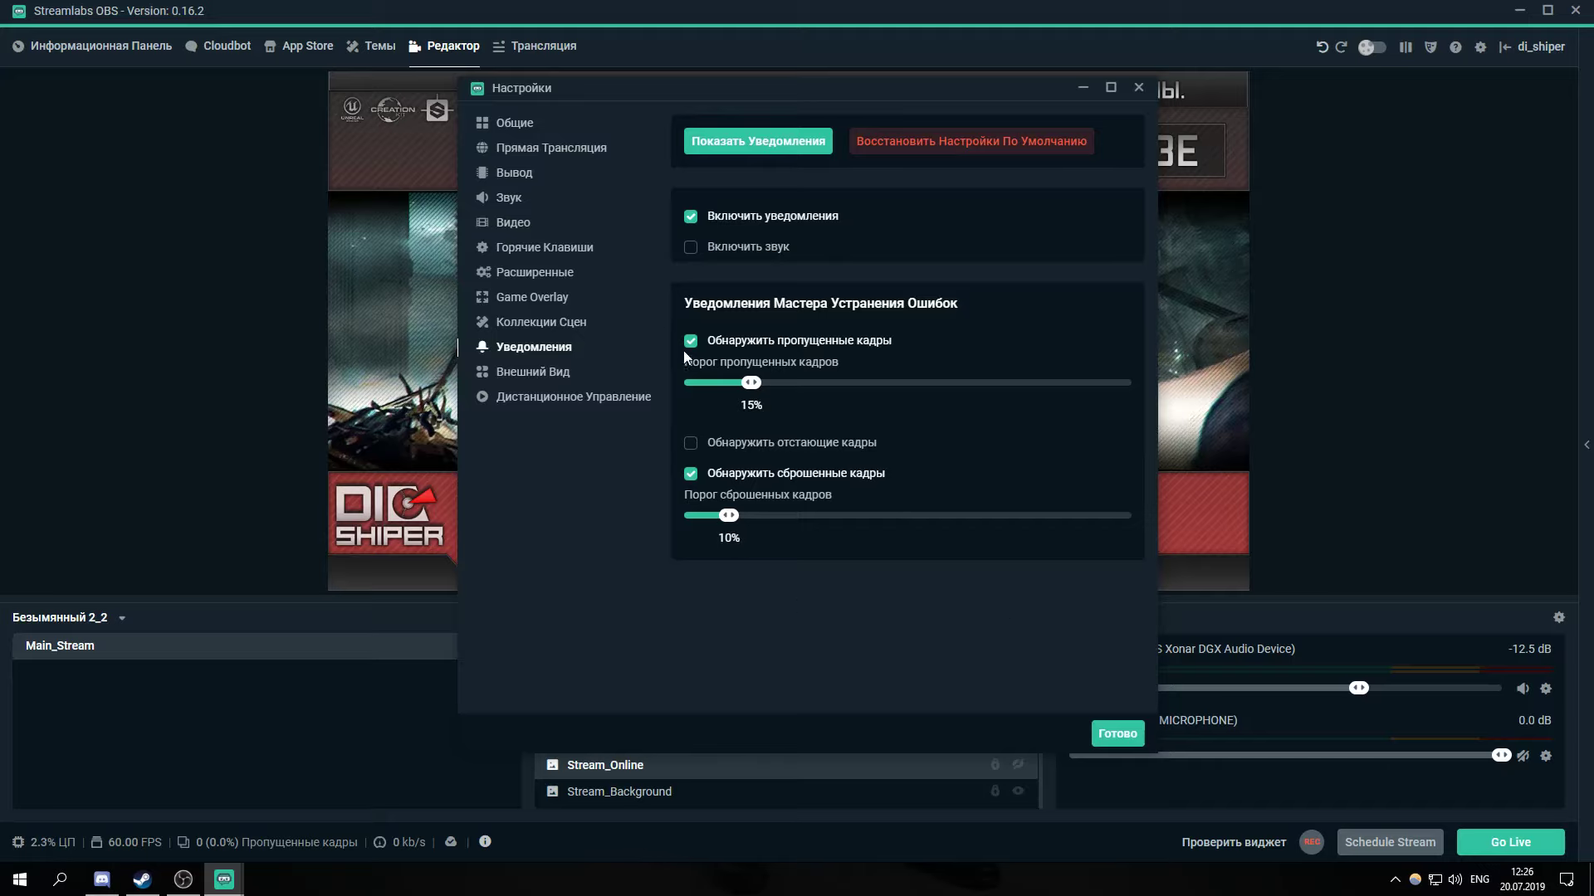
pyautogui.click(535, 373)
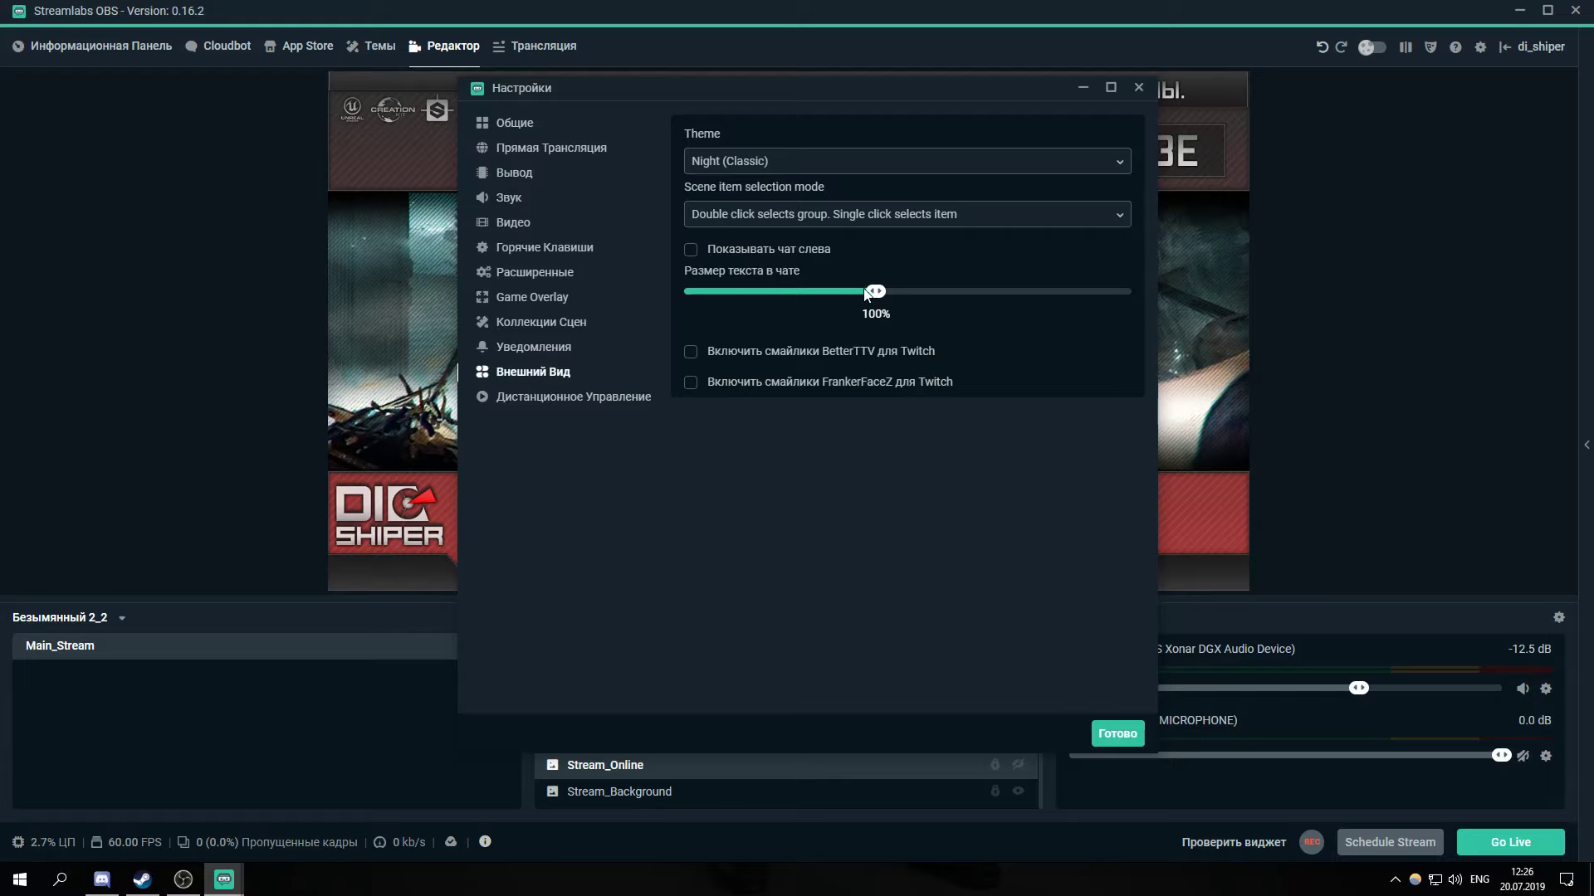
pyautogui.click(562, 406)
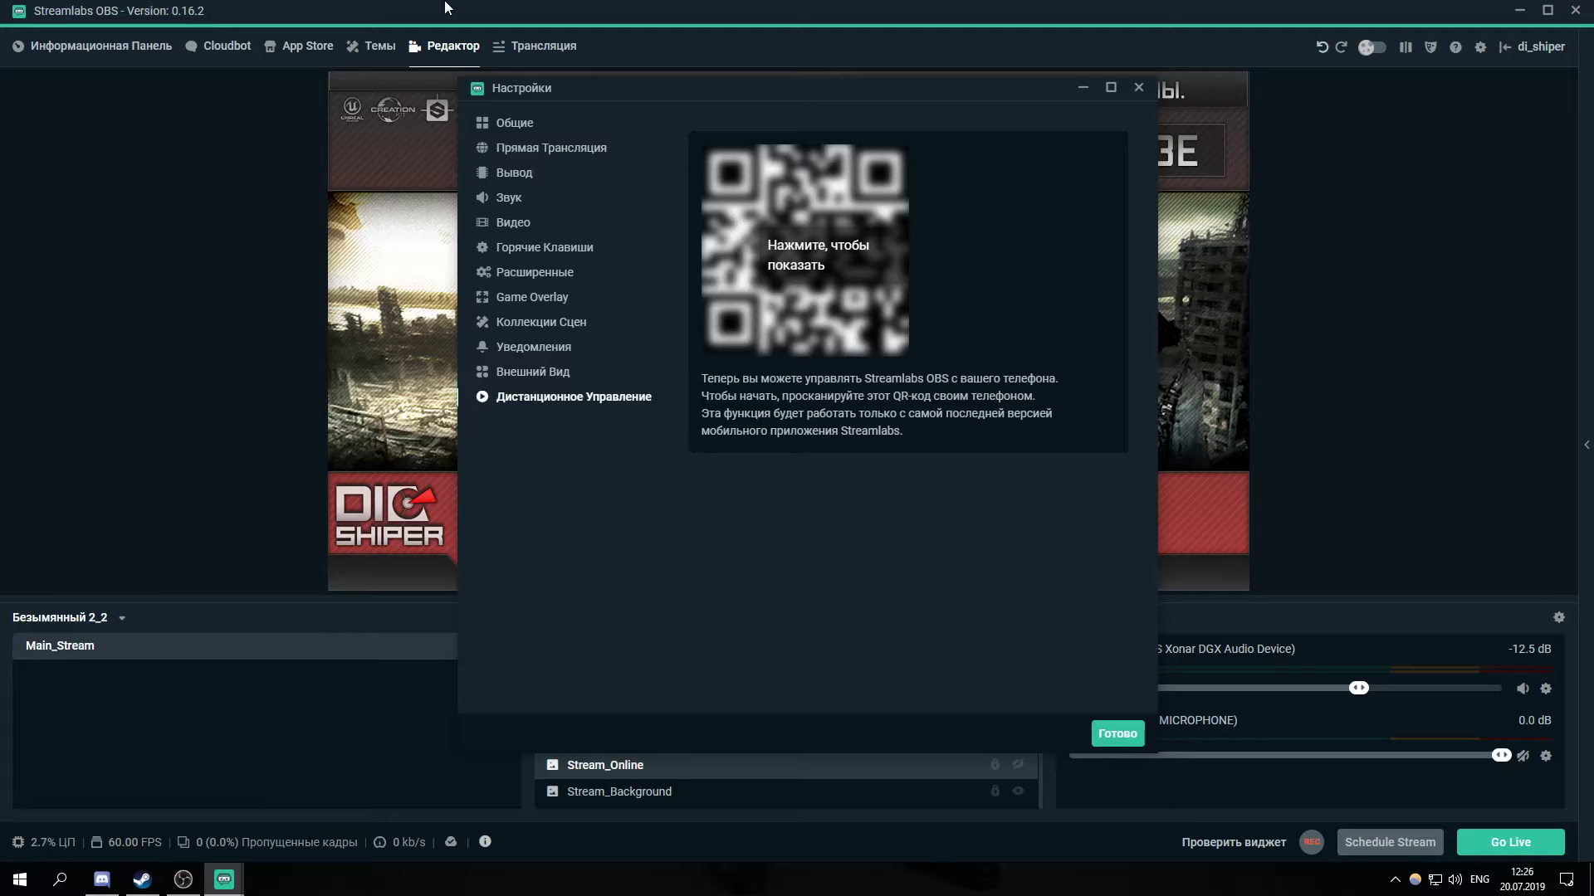
pyautogui.click(515, 124)
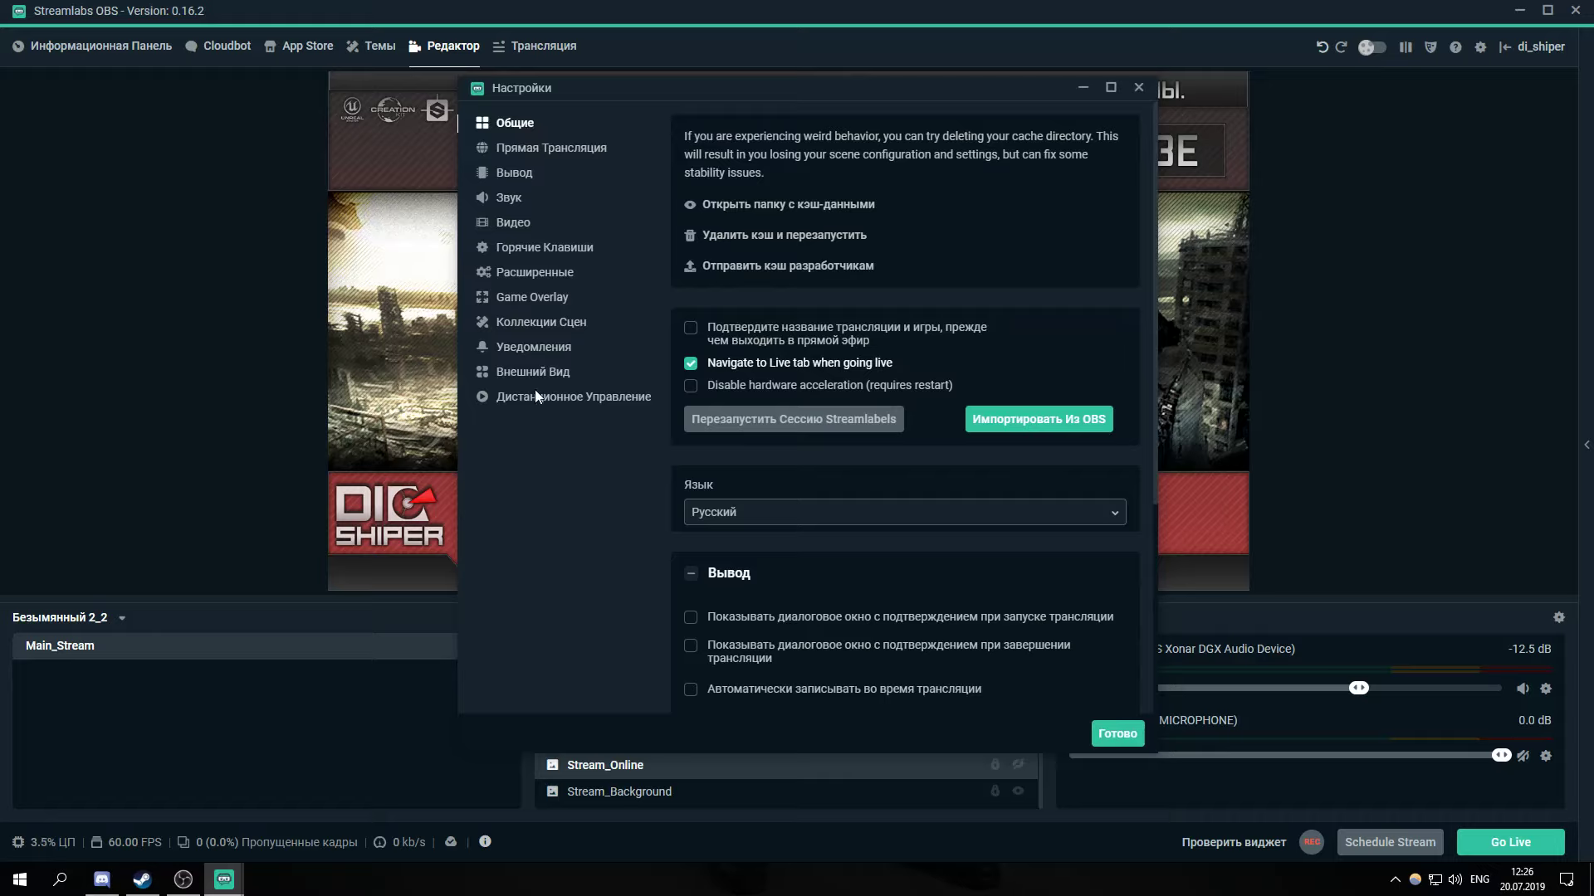
pyautogui.click(1117, 734)
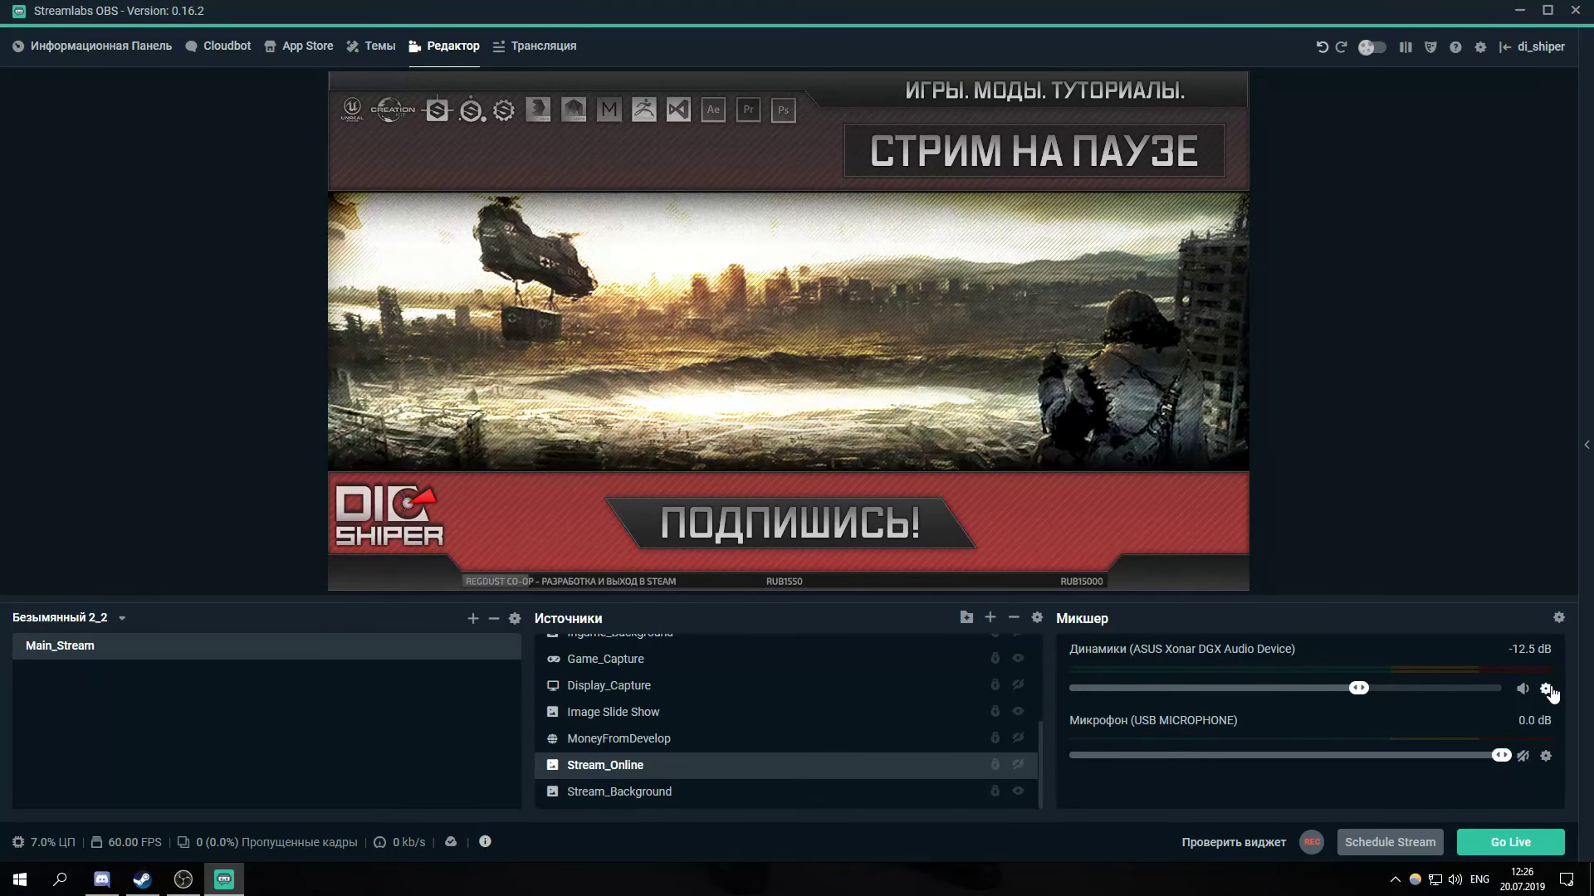
# Look through Main_Stream's source list and the widget test options
pyautogui.scroll(3, 775, 736)
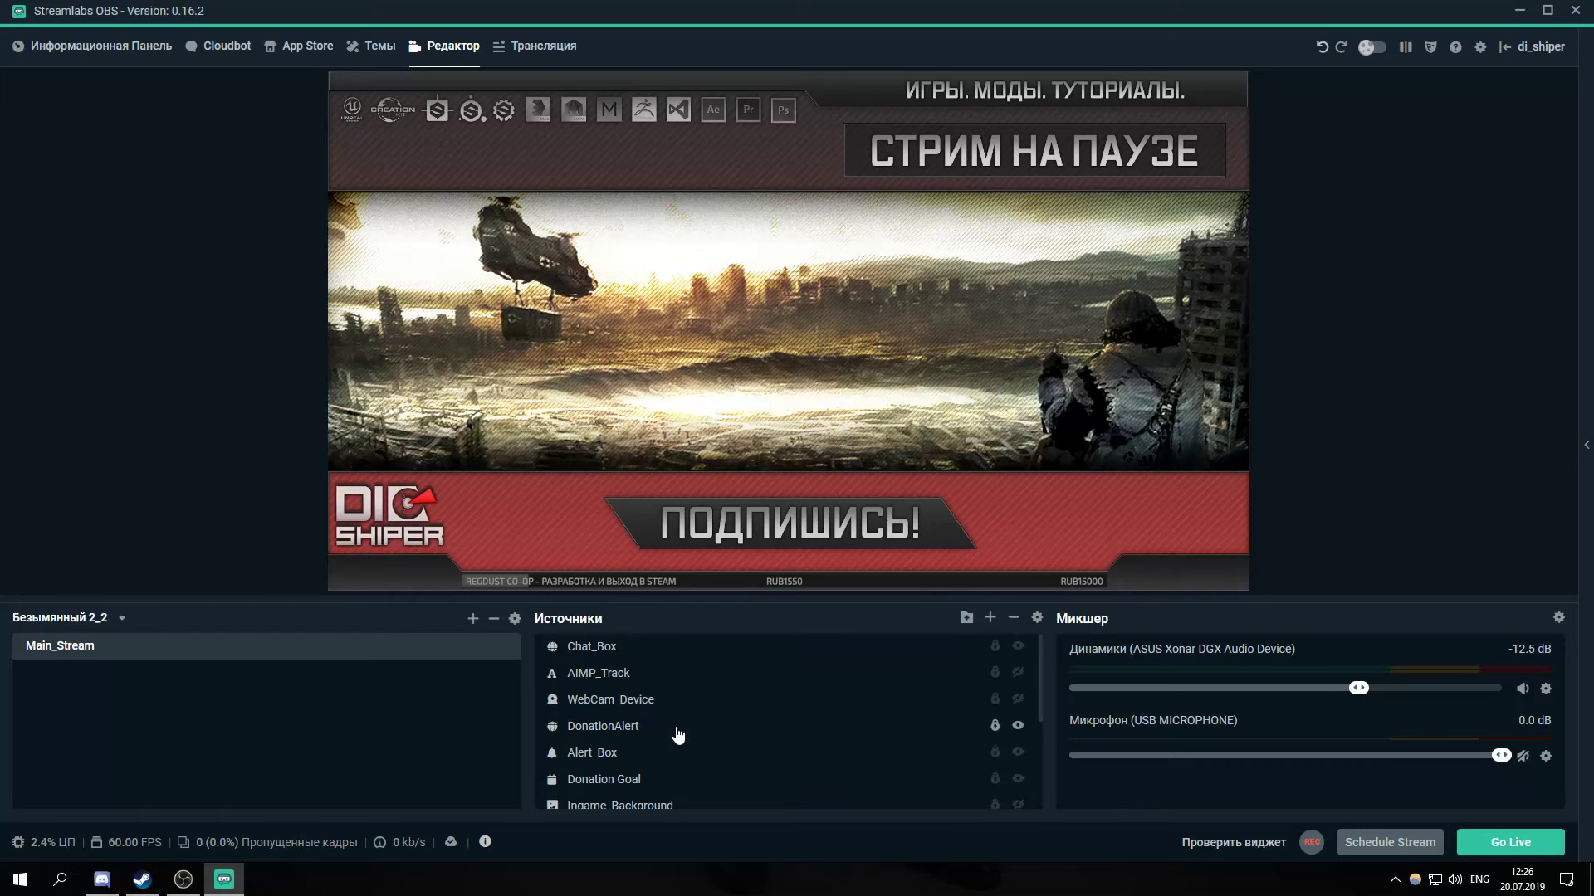
pyautogui.scroll(-3, 676, 728)
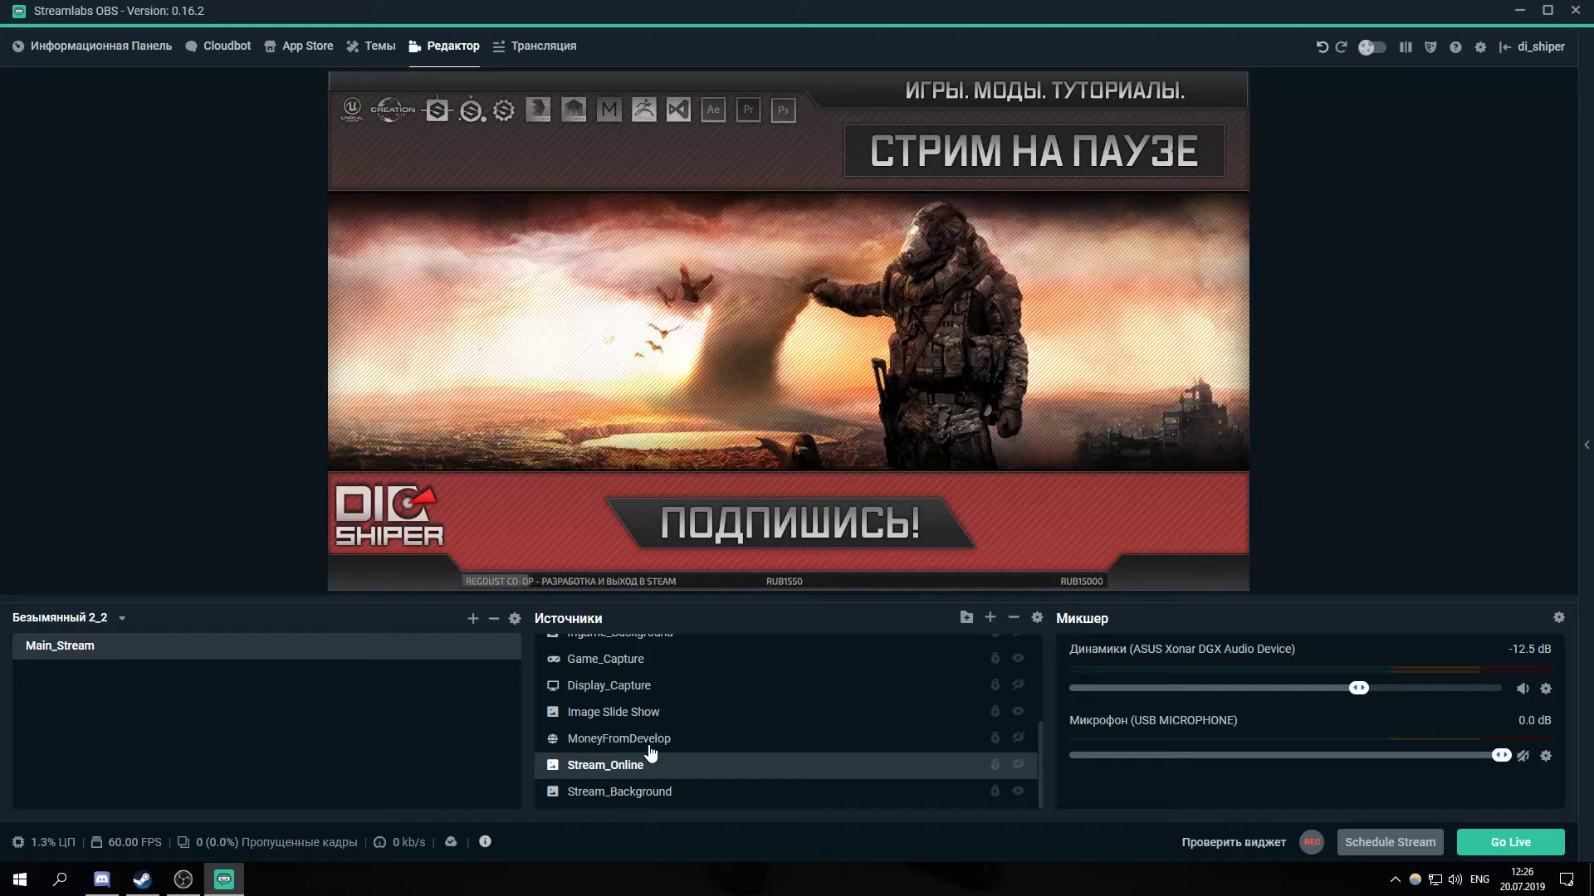
pyautogui.scroll(3, 628, 776)
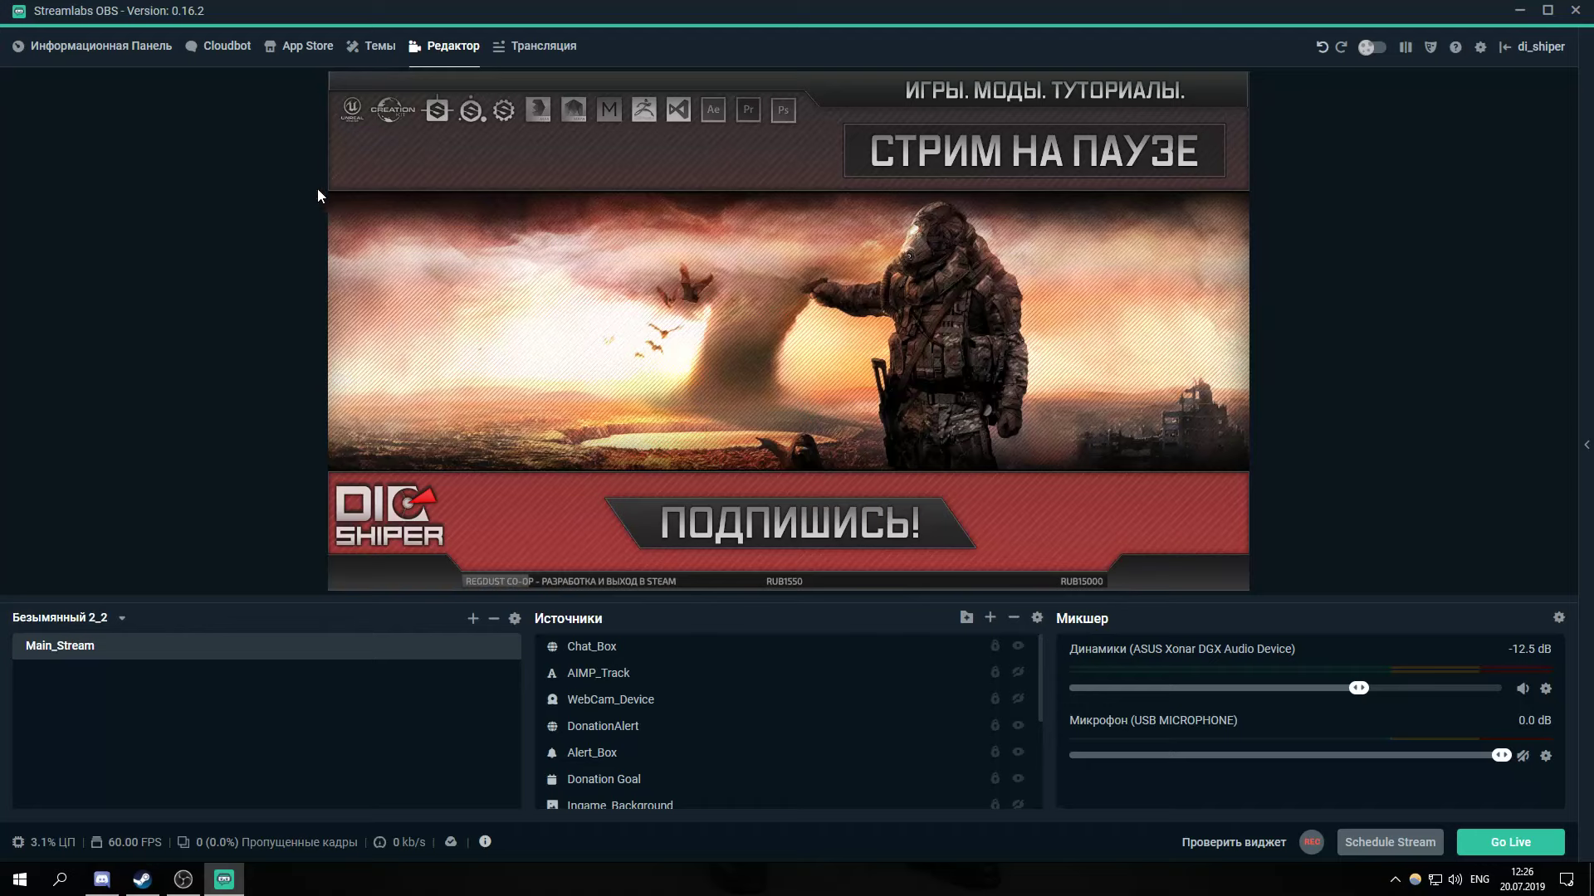
pyautogui.click(1213, 854)
pyautogui.click(910, 843)
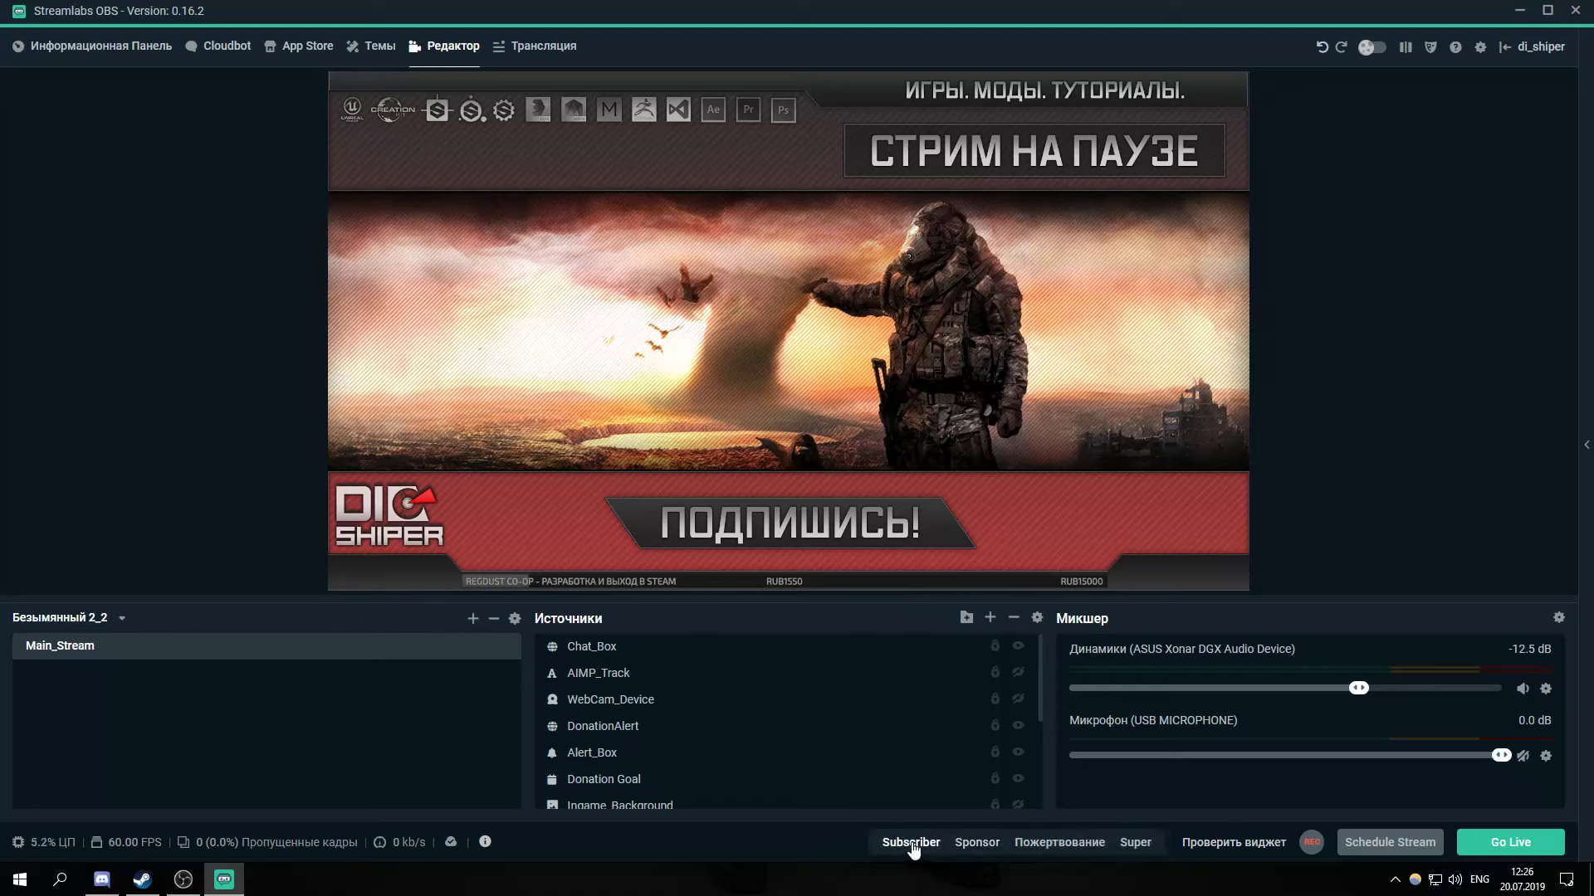
pyautogui.click(1205, 852)
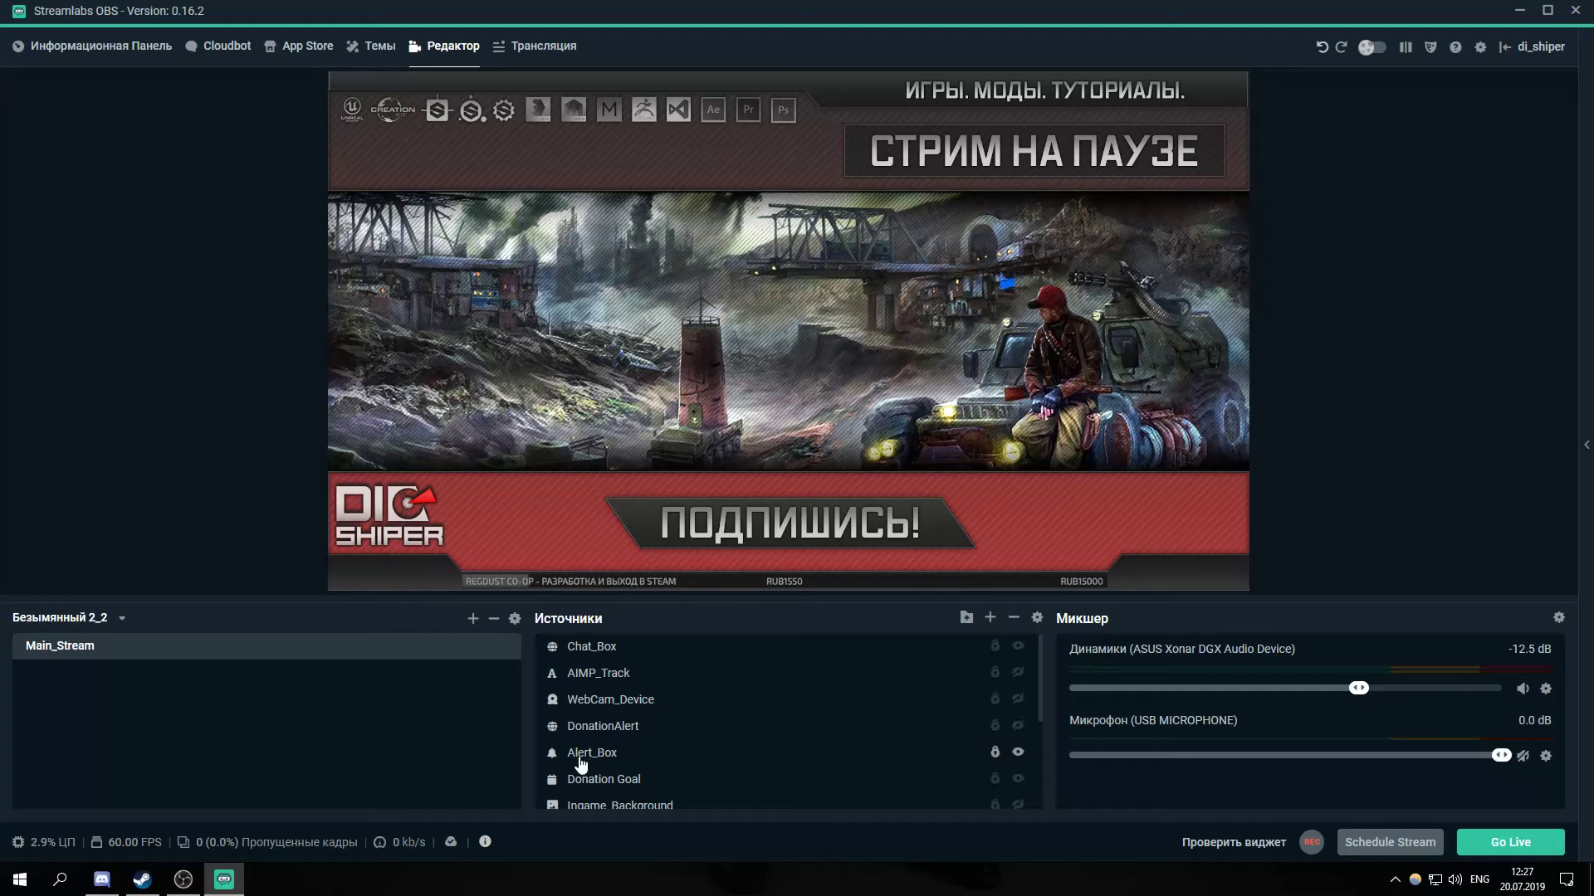
pyautogui.scroll(-2, 704, 700)
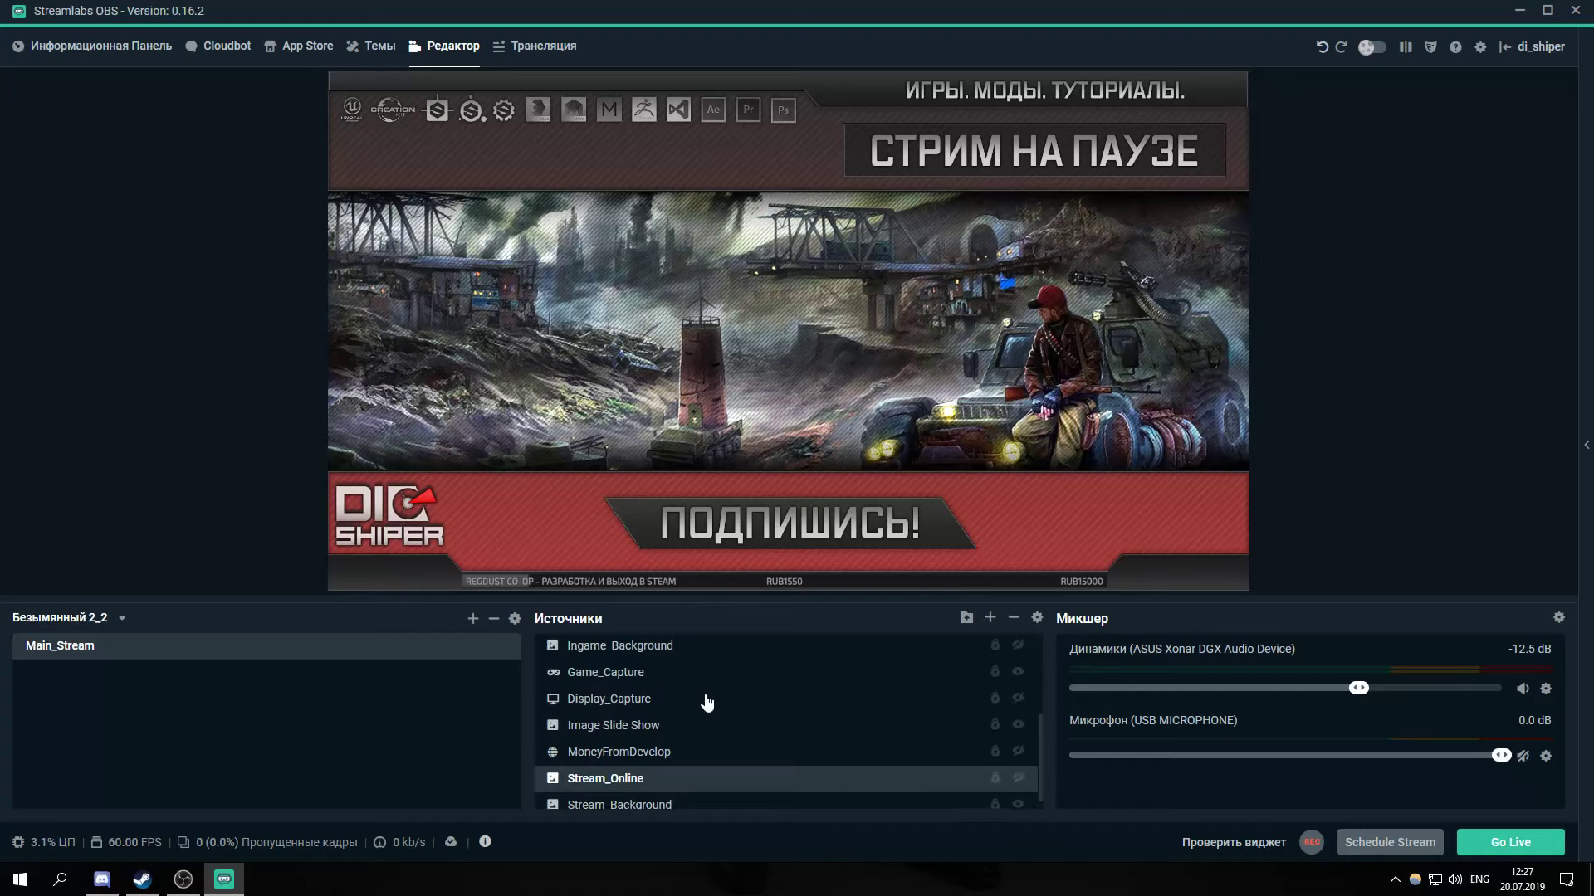
pyautogui.scroll(2, 843, 743)
pyautogui.scroll(1, 844, 747)
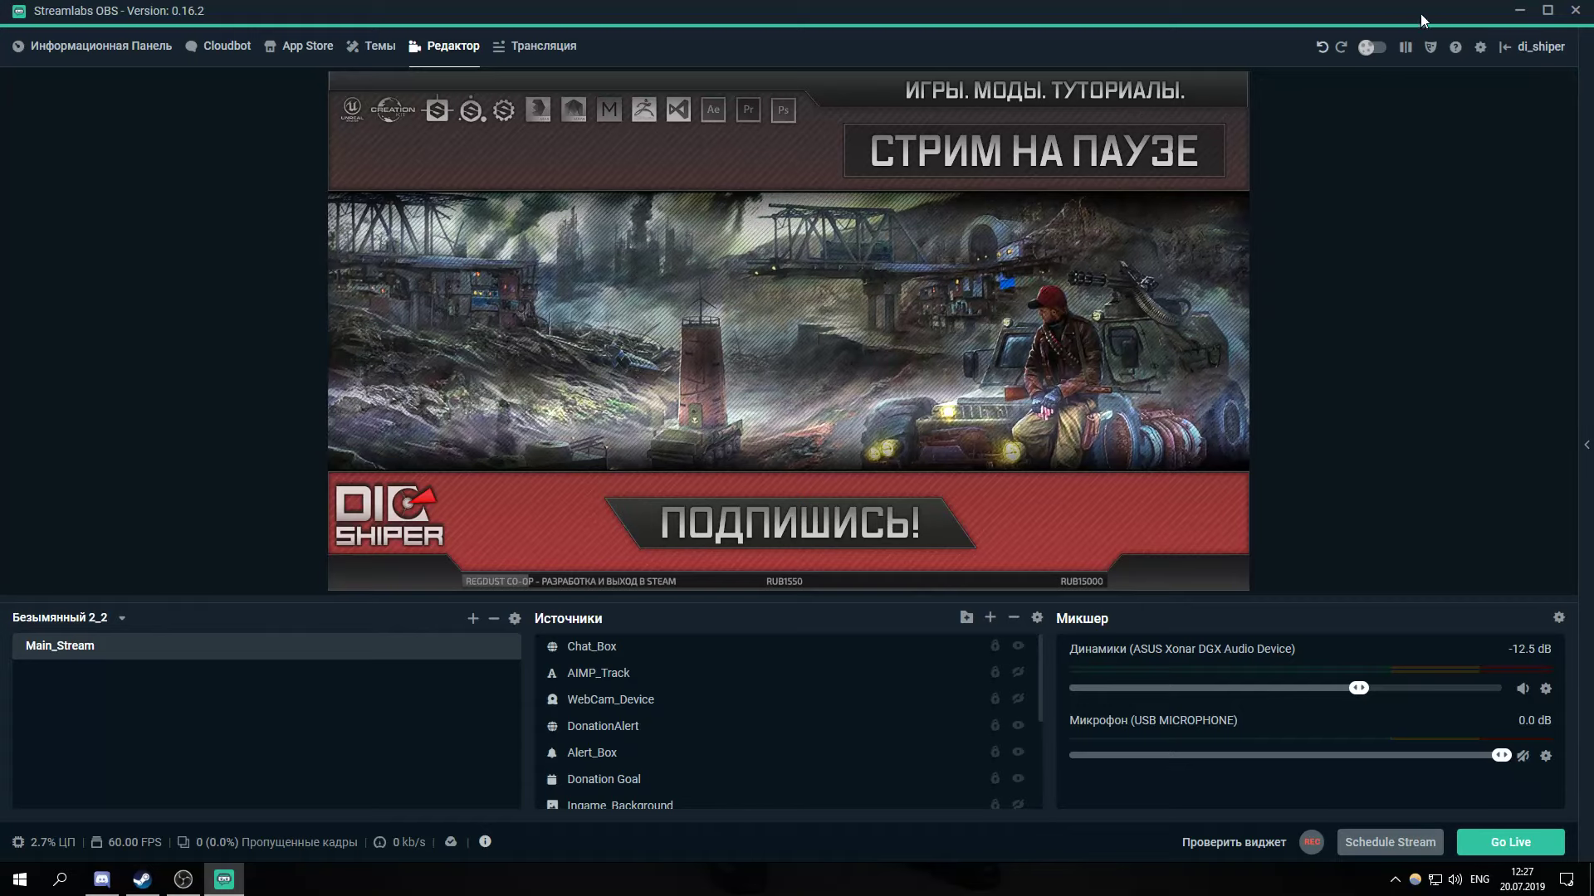
# Reopen the settings, recheck the output, video and sound pages, and close them
pyautogui.click(1476, 49)
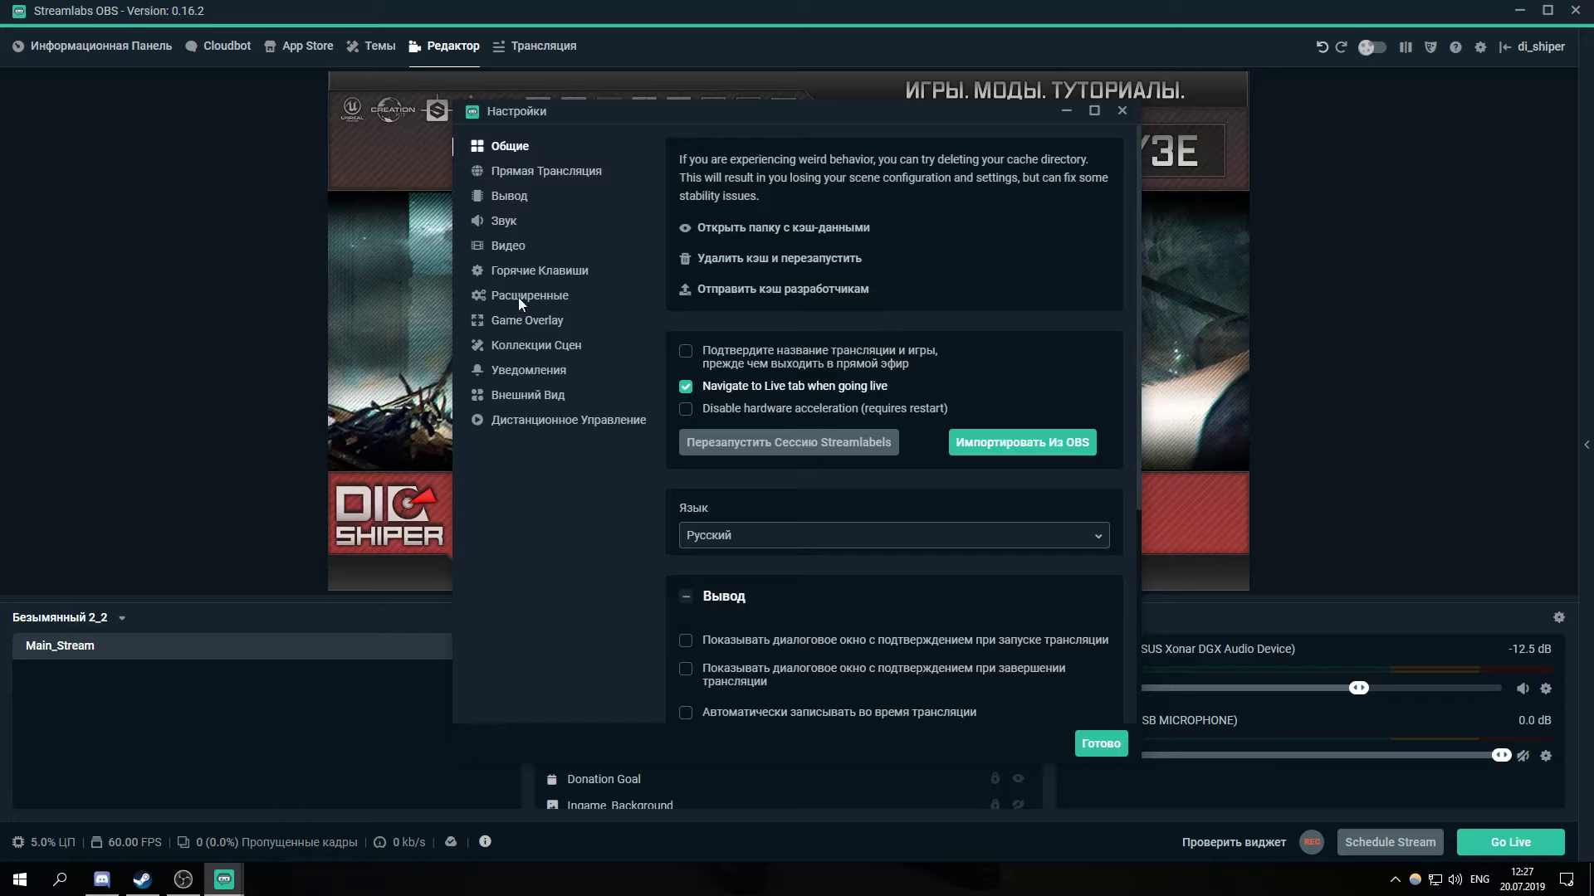
pyautogui.click(509, 196)
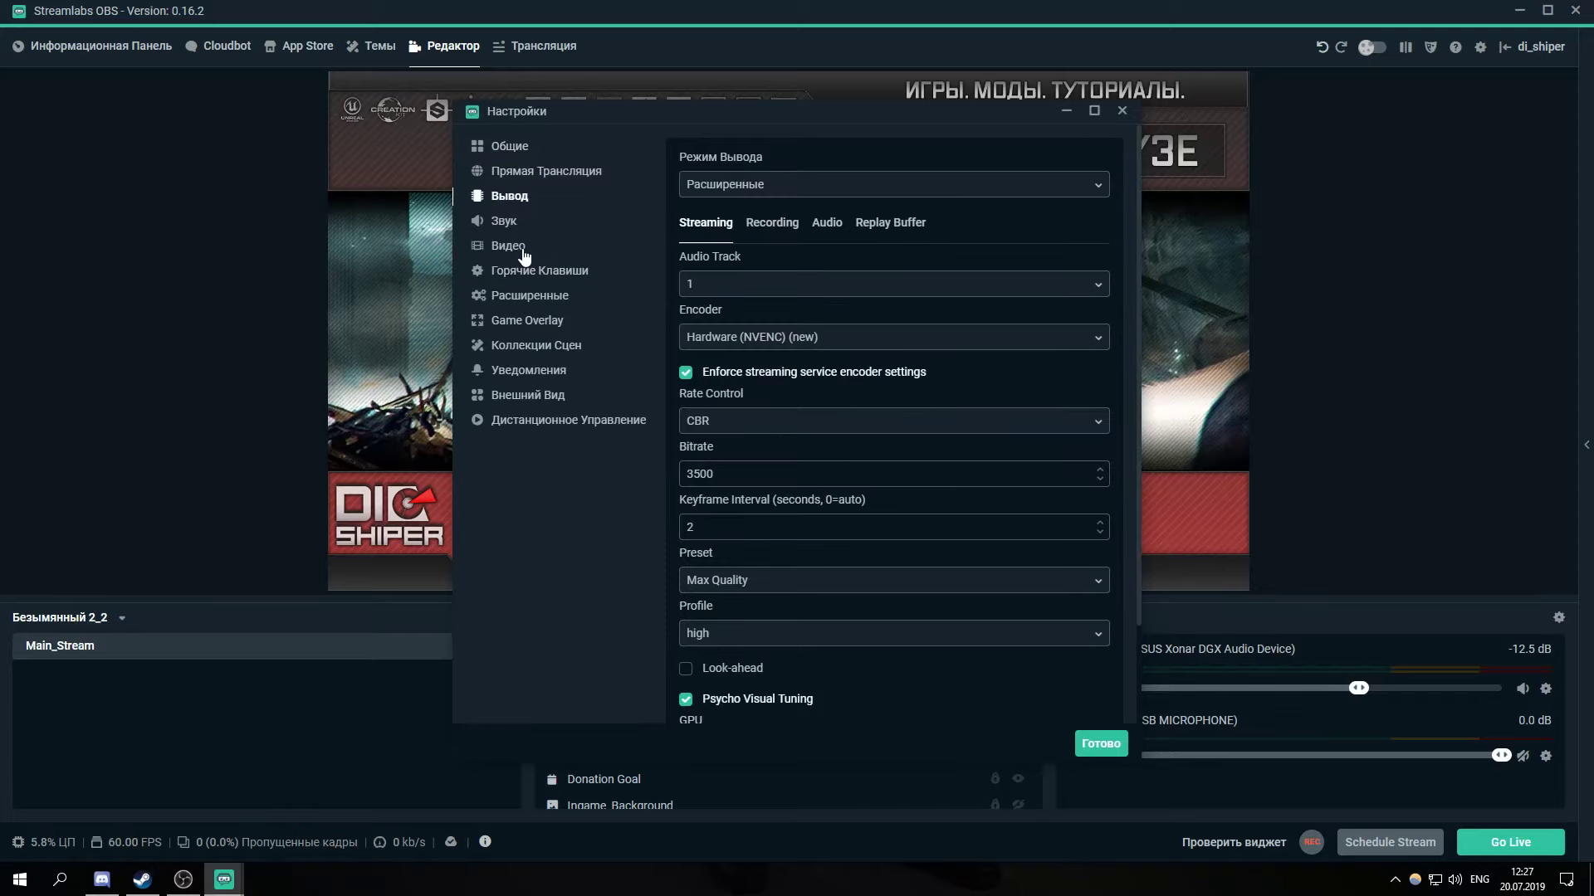
pyautogui.click(524, 254)
pyautogui.click(505, 222)
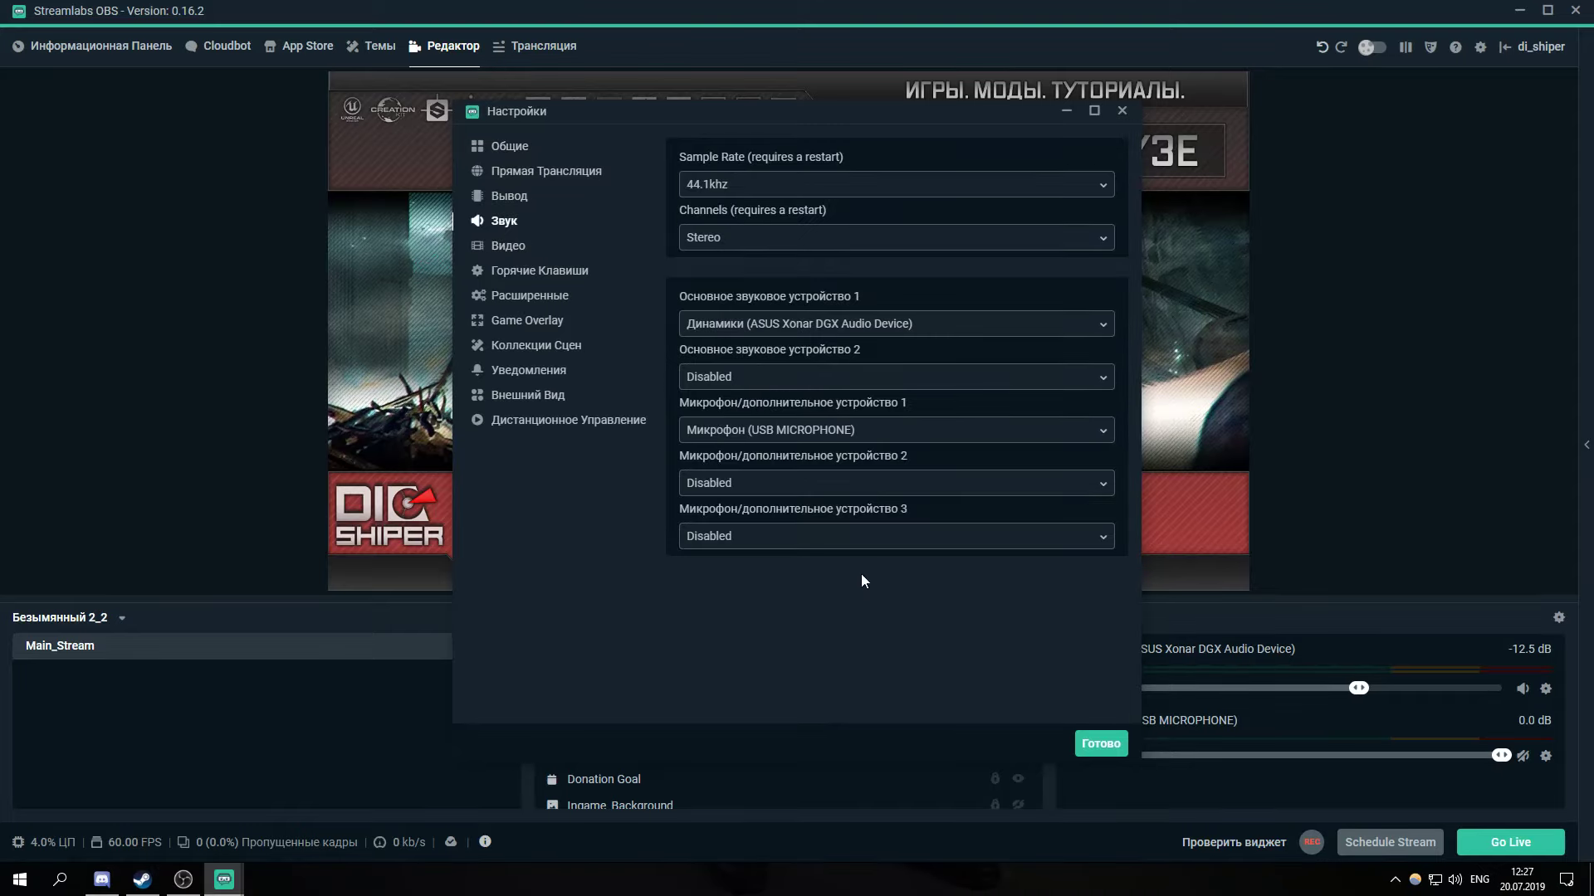
pyautogui.click(1122, 111)
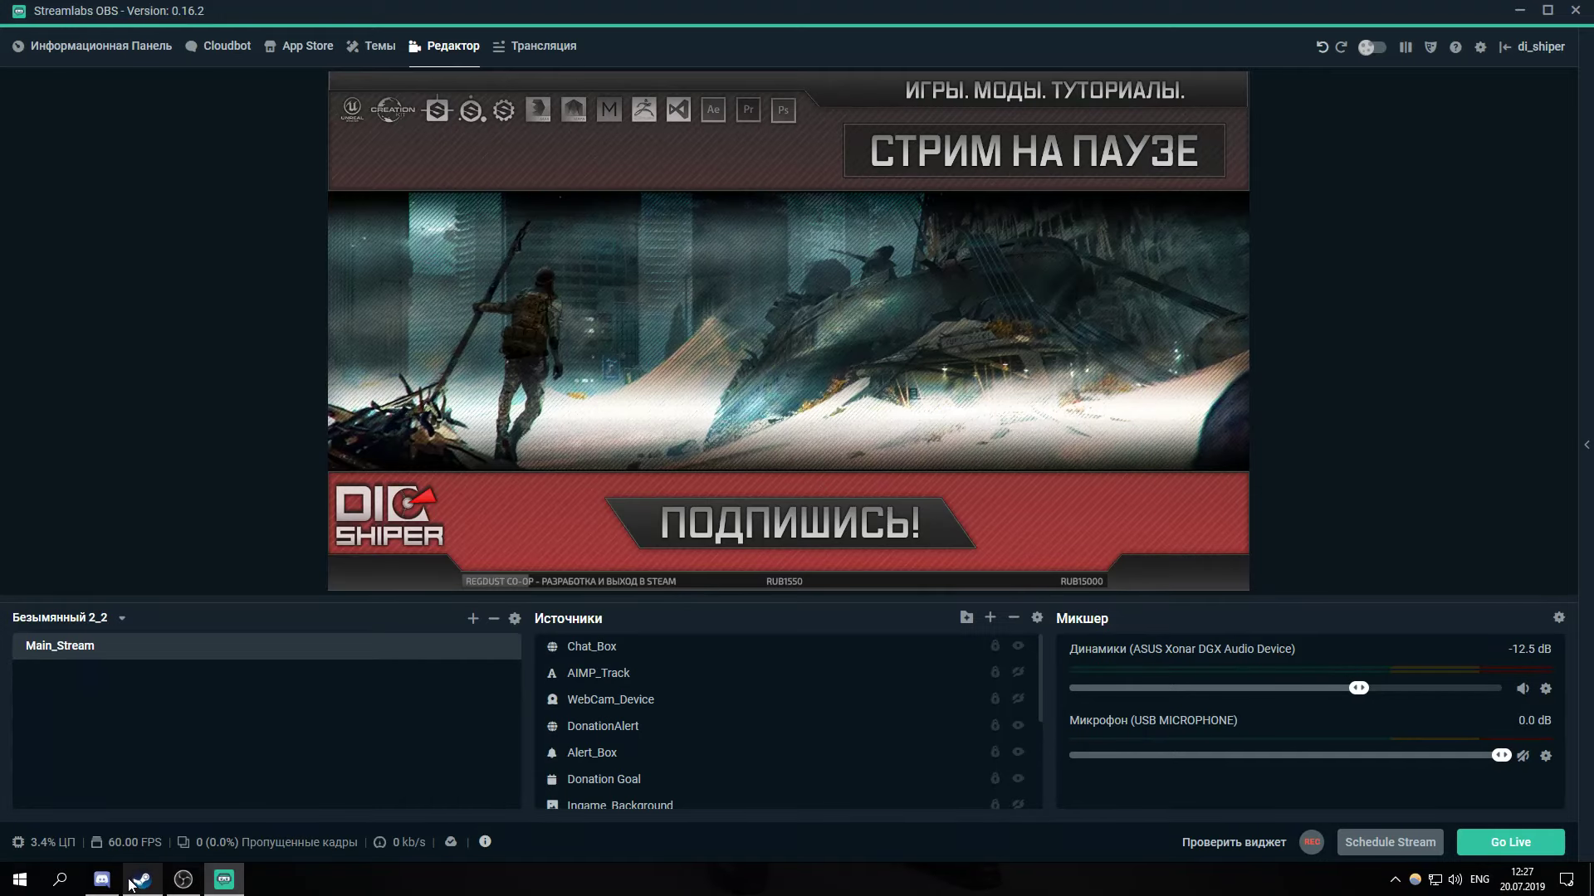
# Switch to OBS Studio and review the sample rate, channels and devices in its audio settings
pyautogui.click(183, 880)
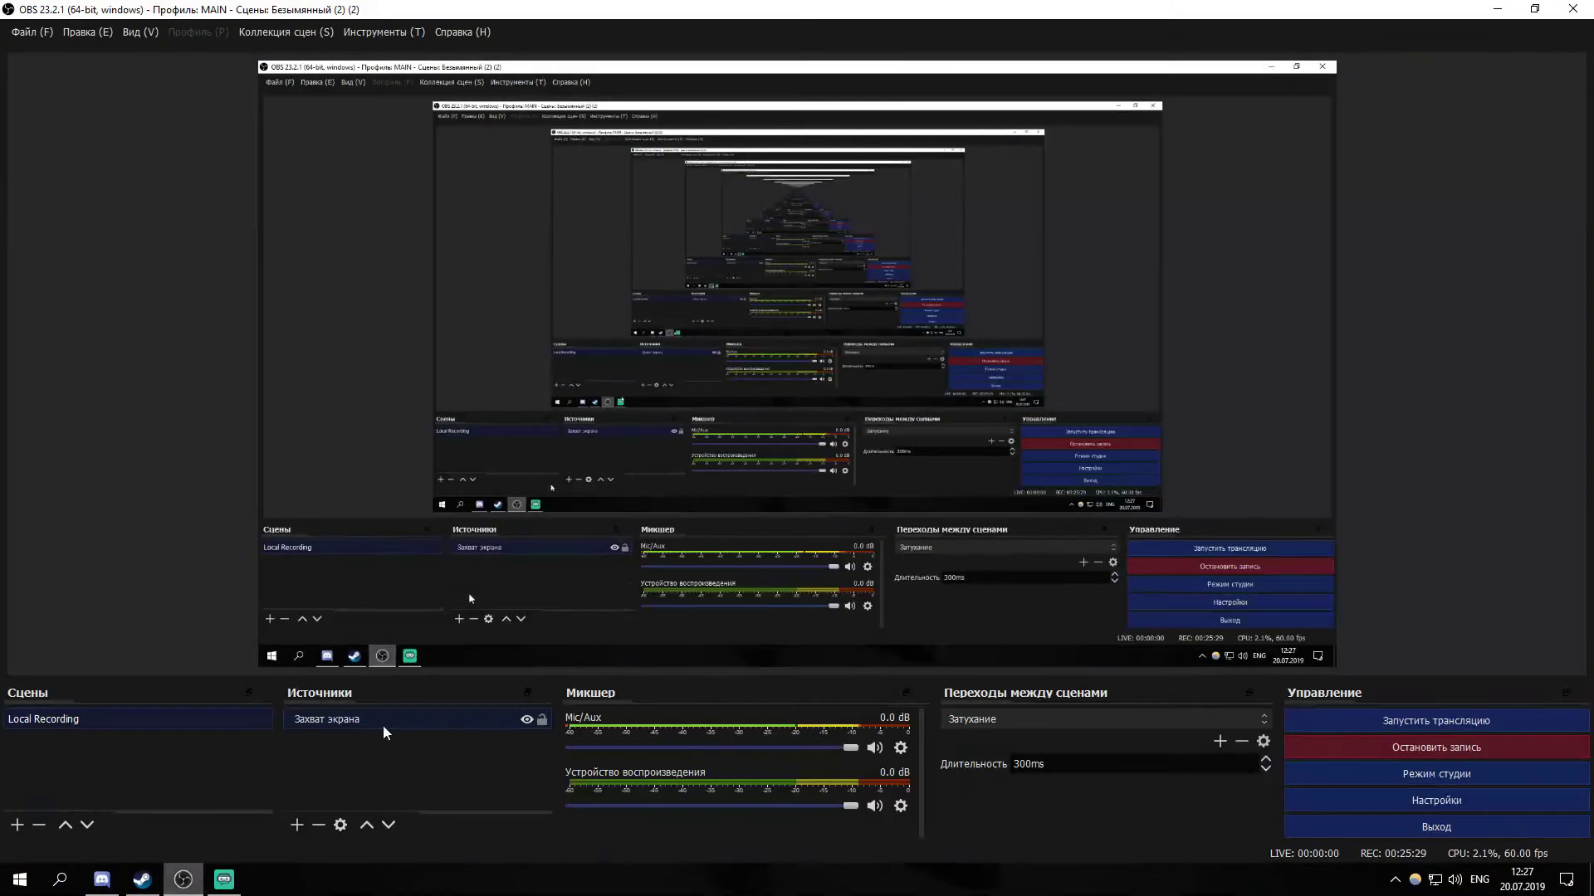
pyautogui.click(1368, 800)
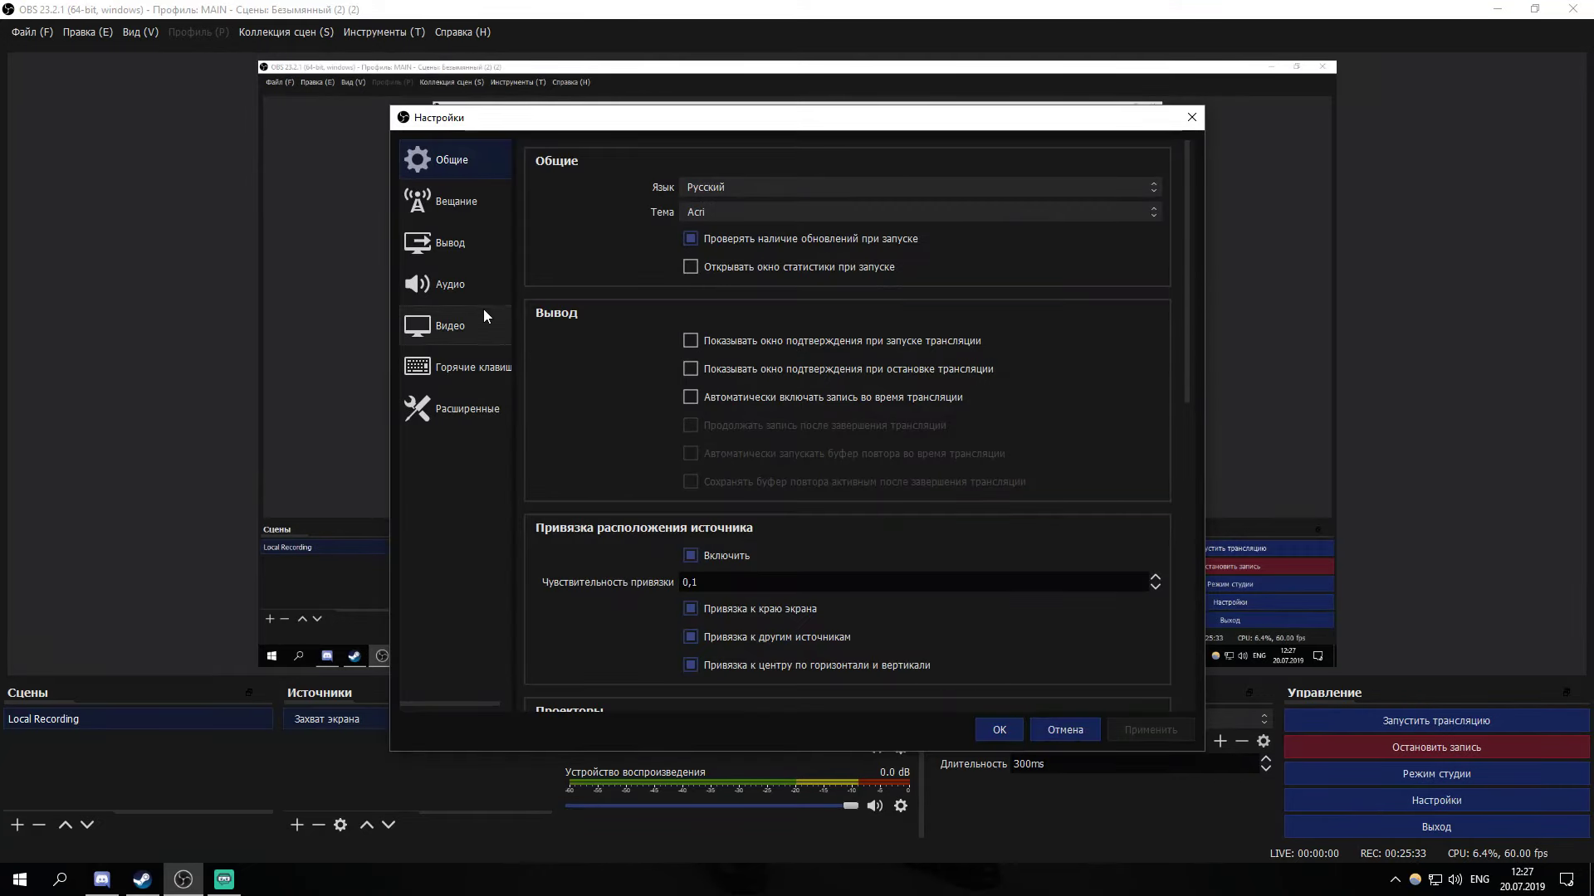
pyautogui.click(468, 285)
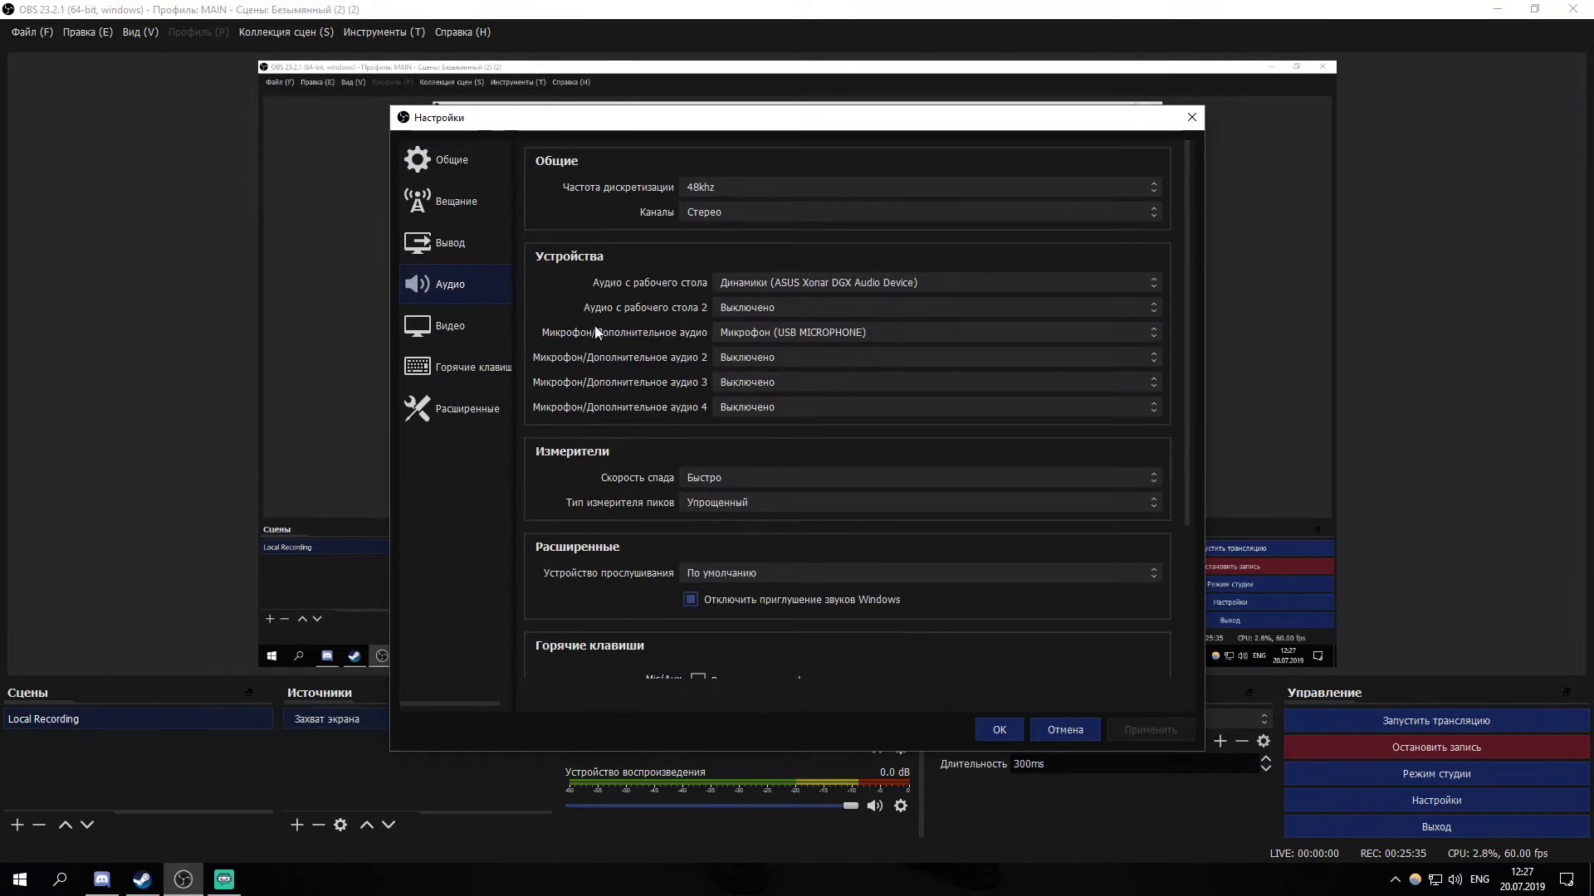
# Review the streaming, recording and audio track output settings, then close OBS Studio's windows to return to Streamlabs OBS
pyautogui.click(476, 245)
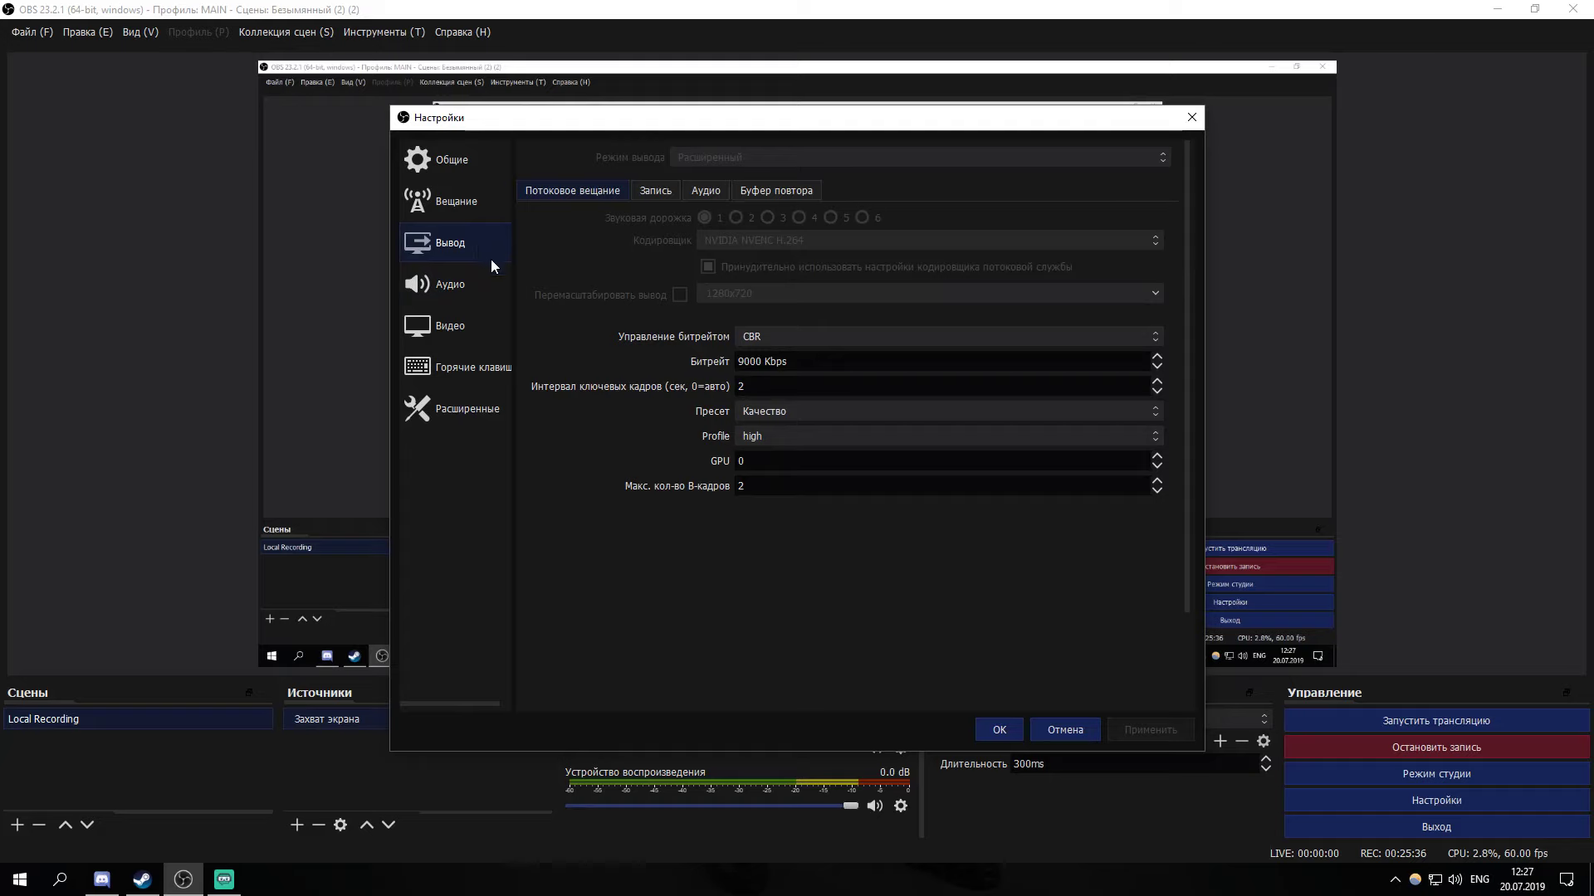
pyautogui.click(649, 190)
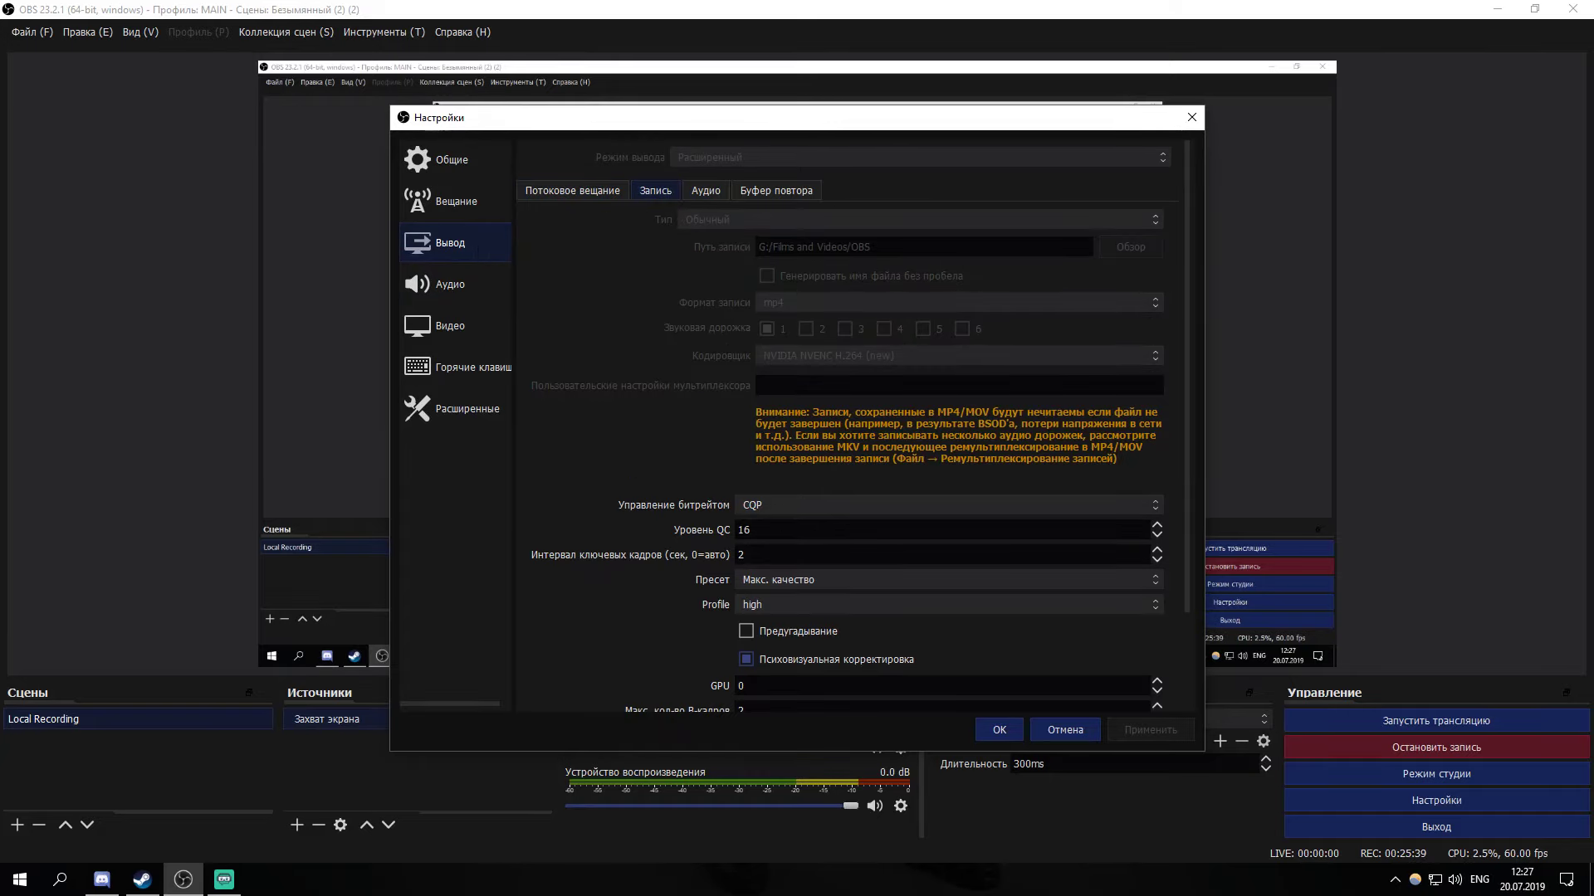
pyautogui.scroll(-1, 782, 564)
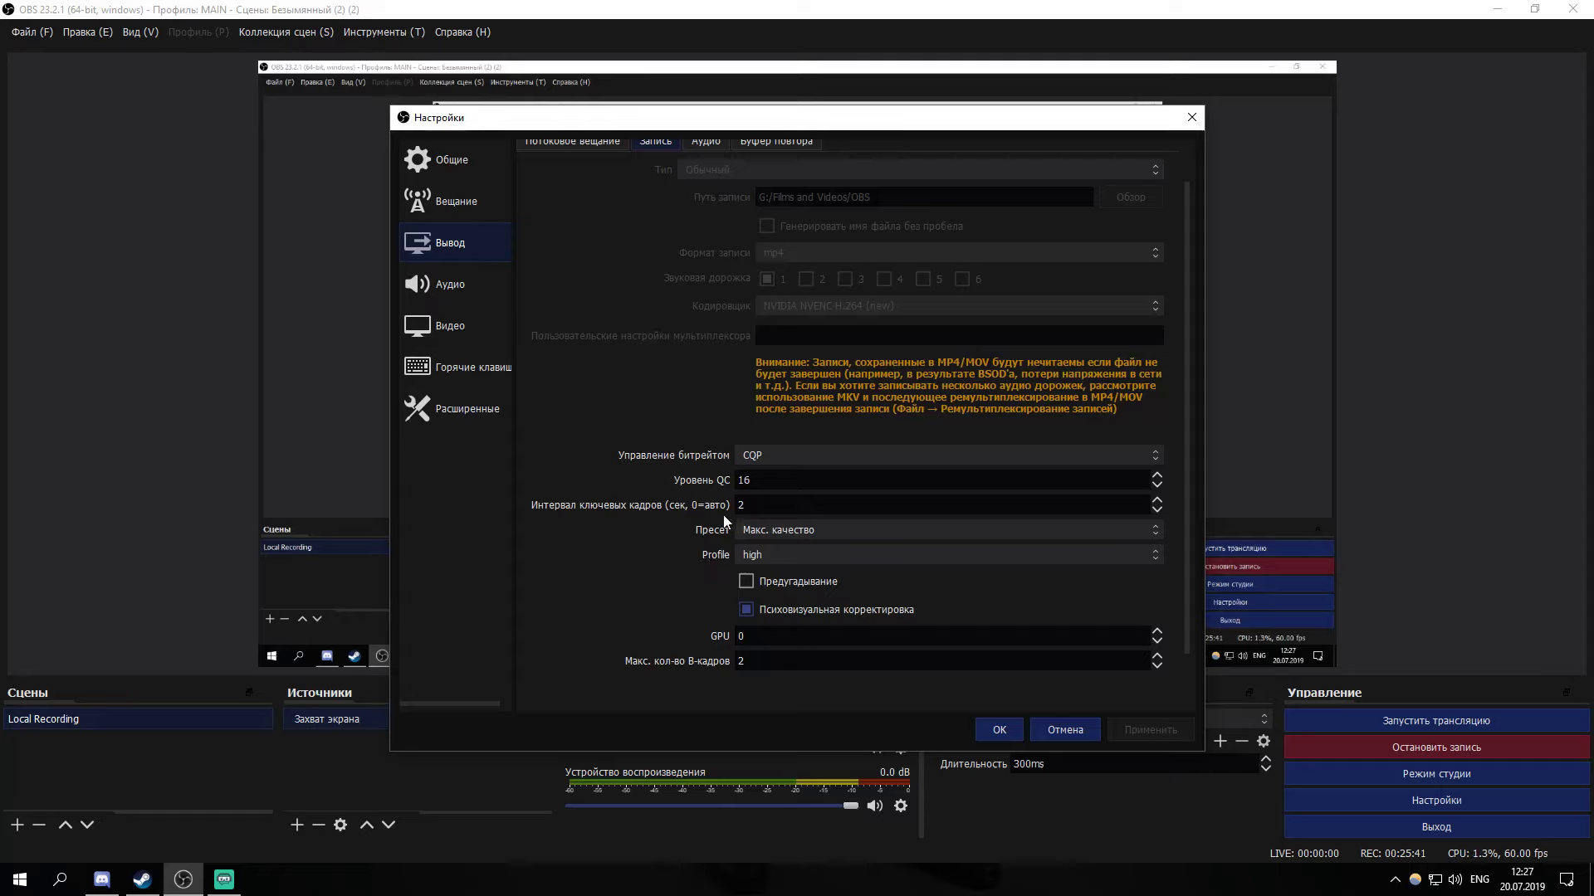
pyautogui.scroll(1, 588, 405)
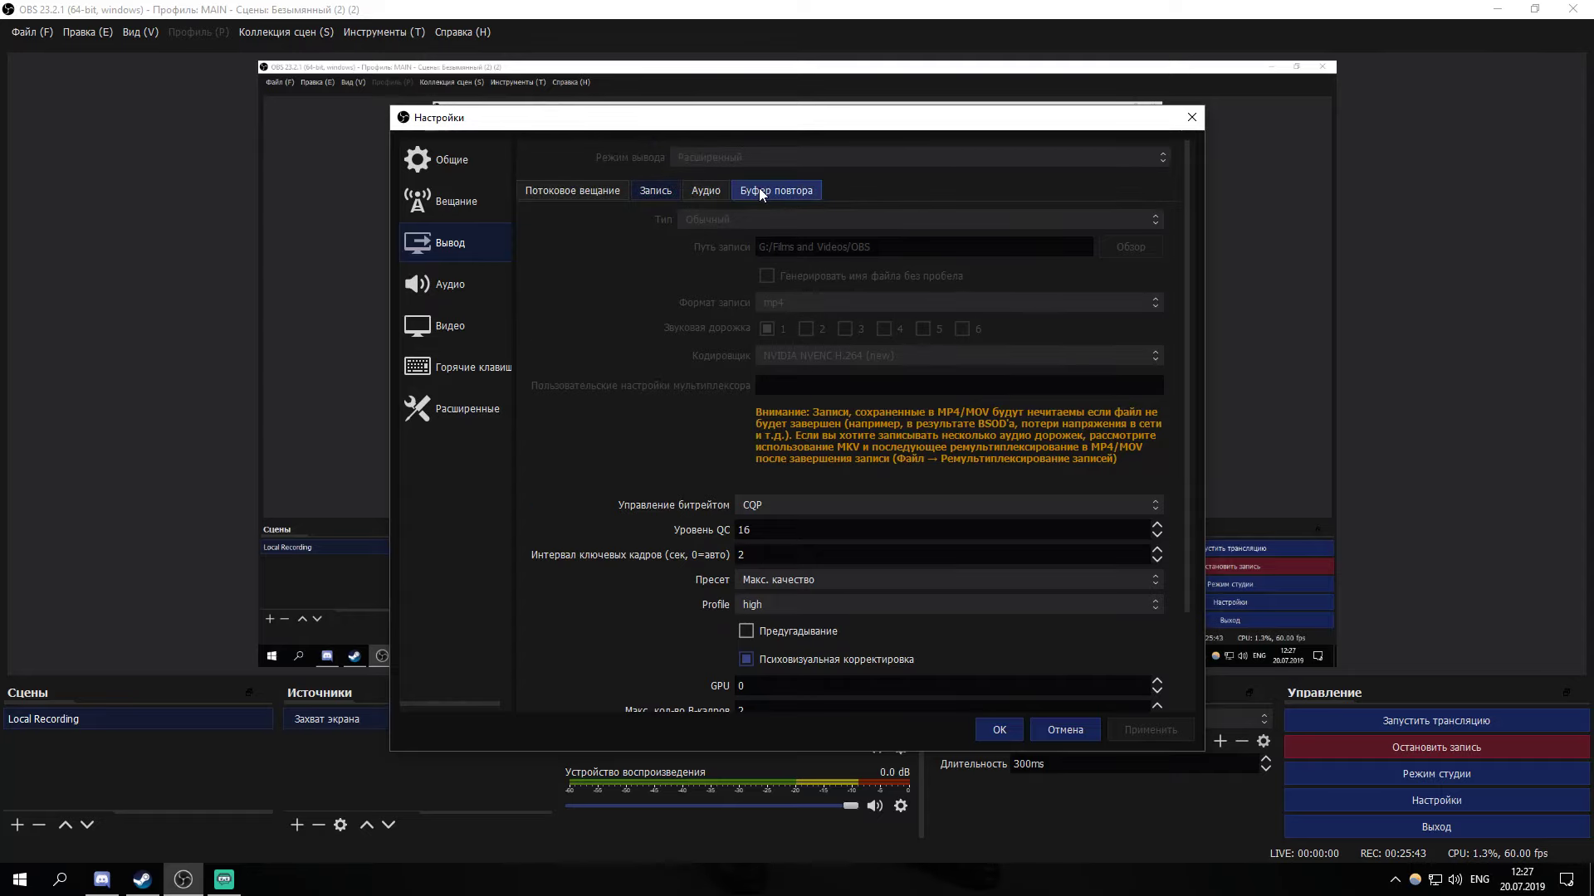
pyautogui.click(707, 190)
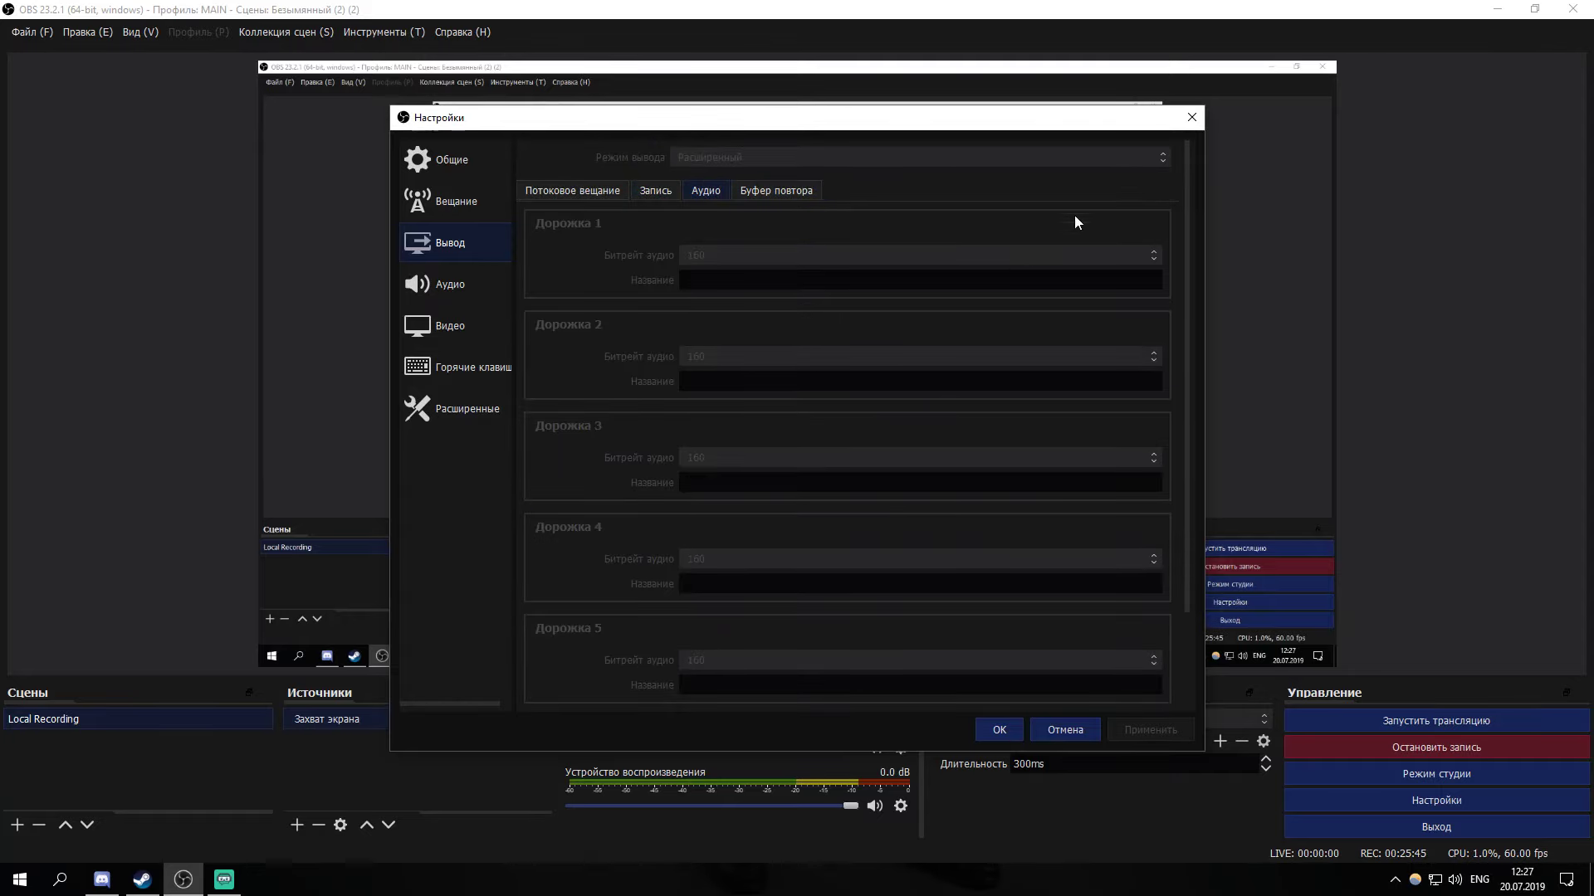
pyautogui.click(1193, 123)
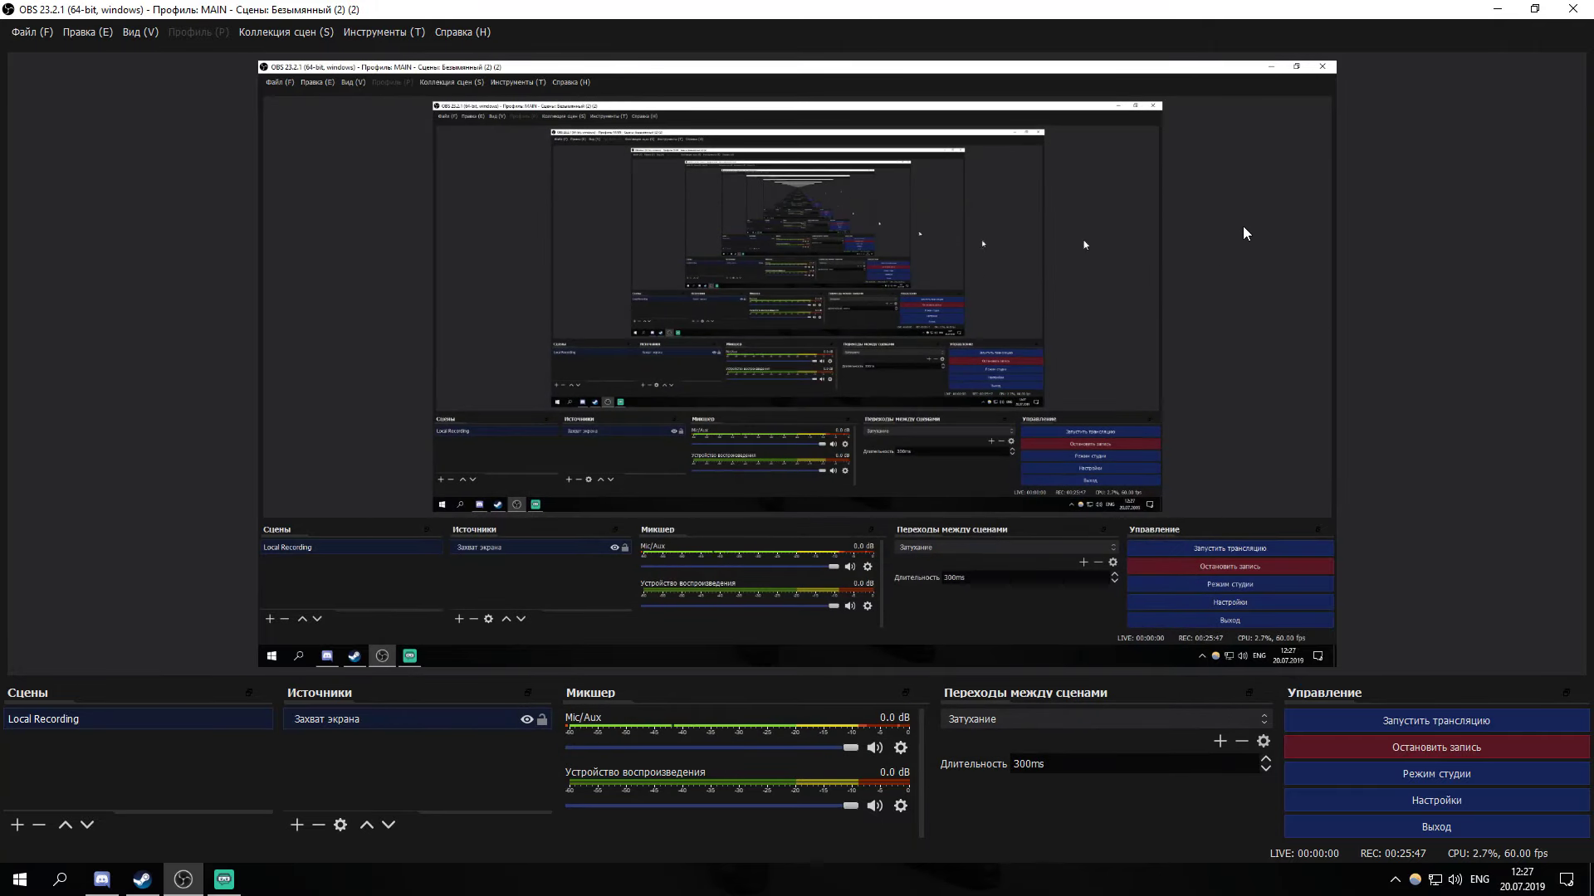
pyautogui.click(1571, 8)
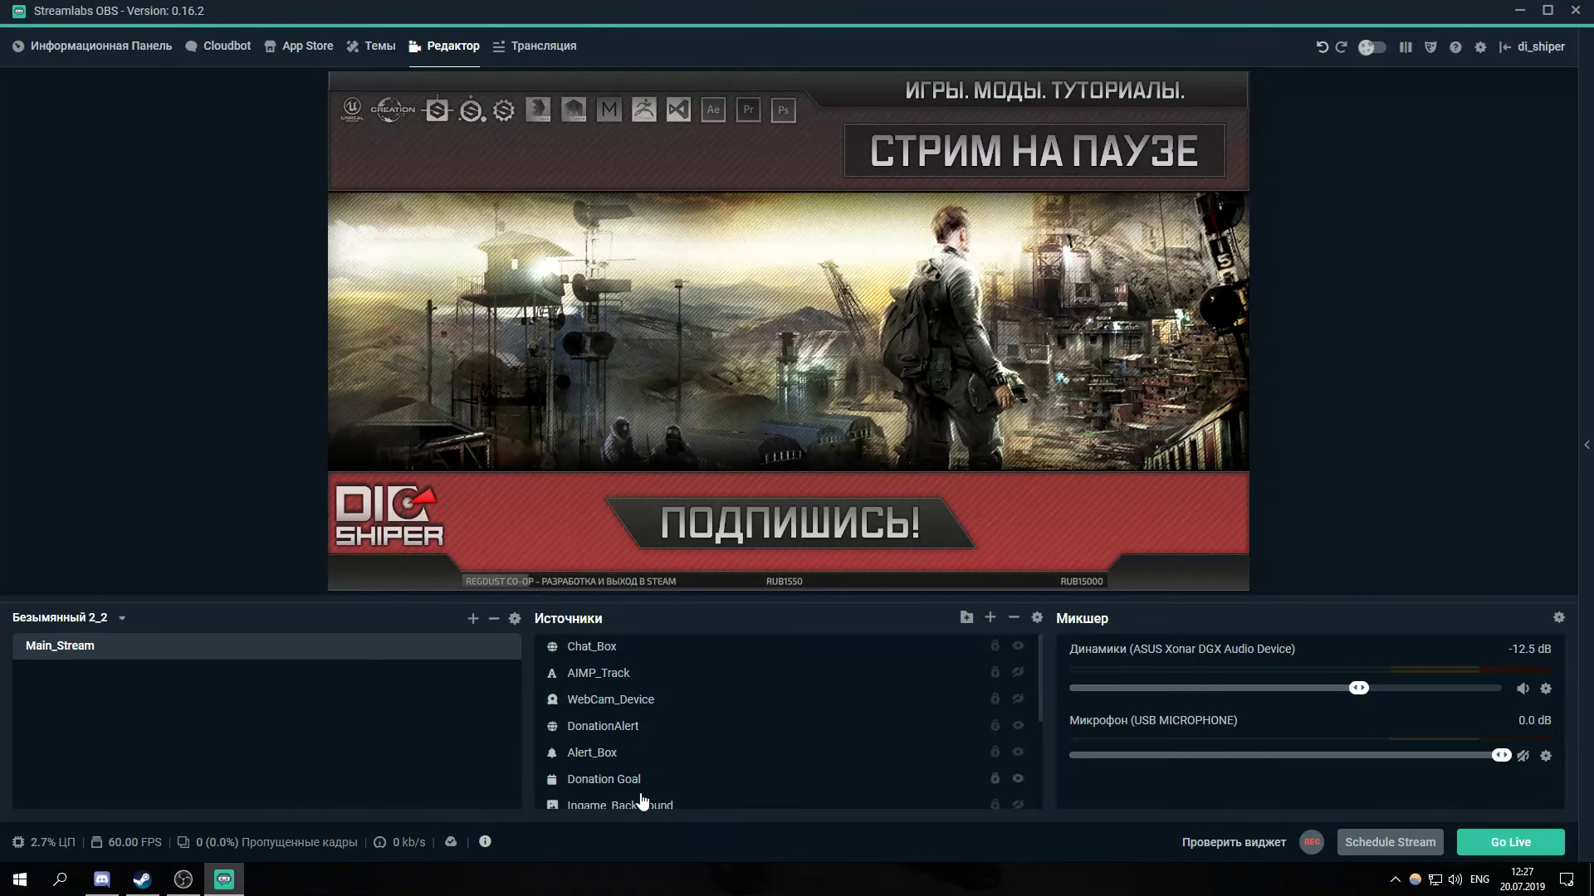